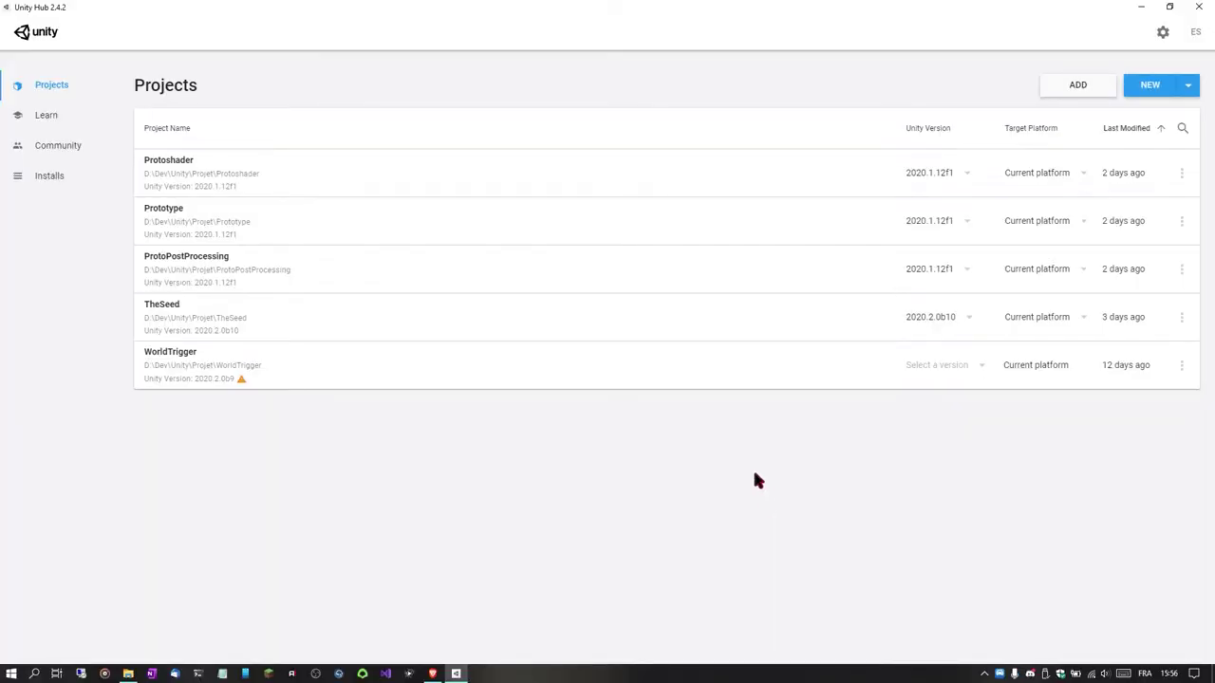
# - From Installs, open the Add Unity Version list and browse releases such as 2019.4.14f1 LTS
pyautogui.click(24, 187)
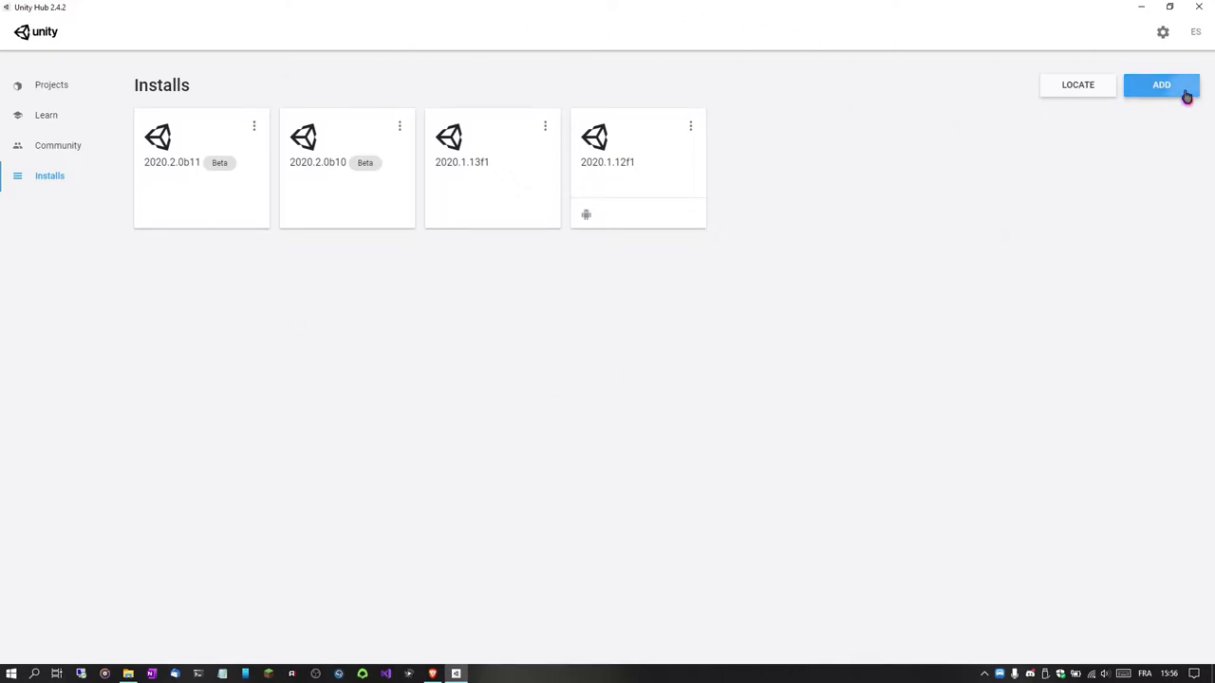
pyautogui.click(1186, 95)
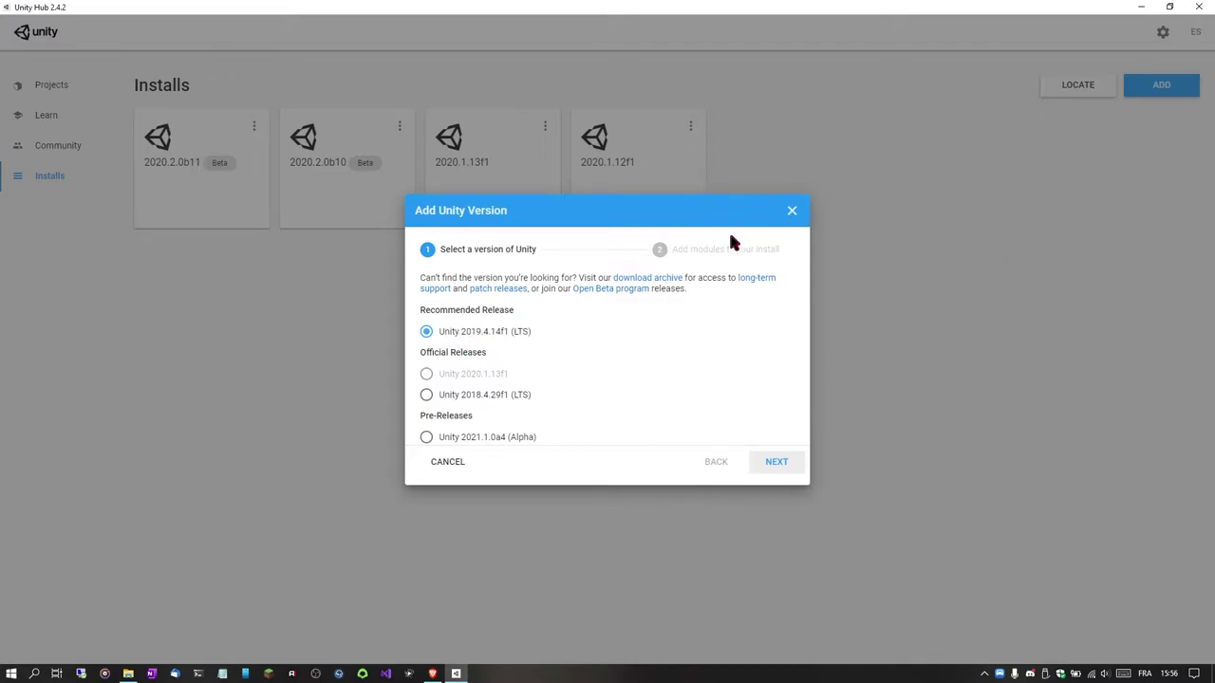
pyautogui.scroll(-1, 731, 243)
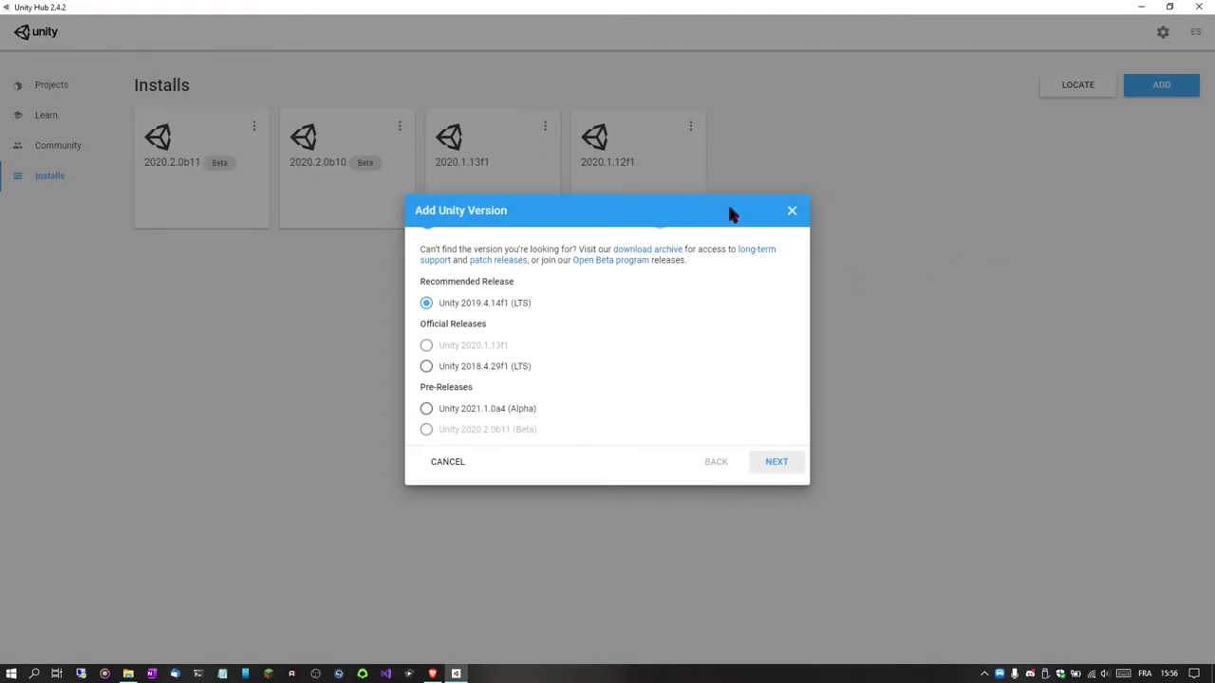
pyautogui.scroll(1, 550, 332)
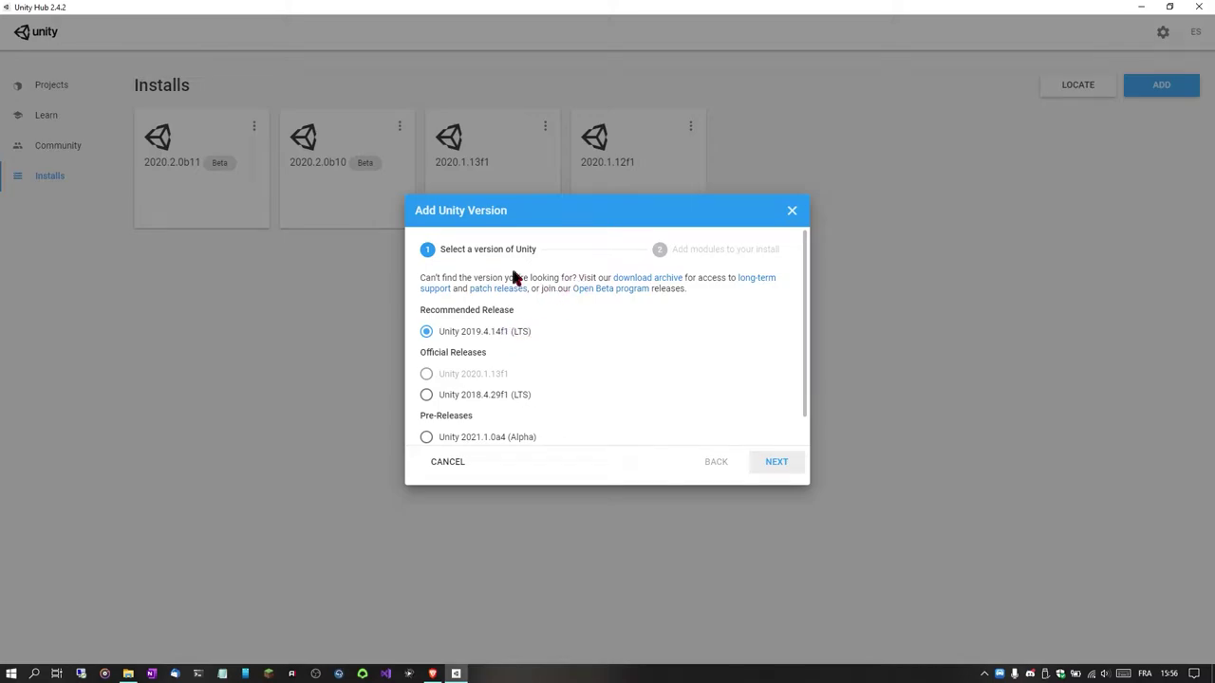
pyautogui.scroll(-1, 498, 364)
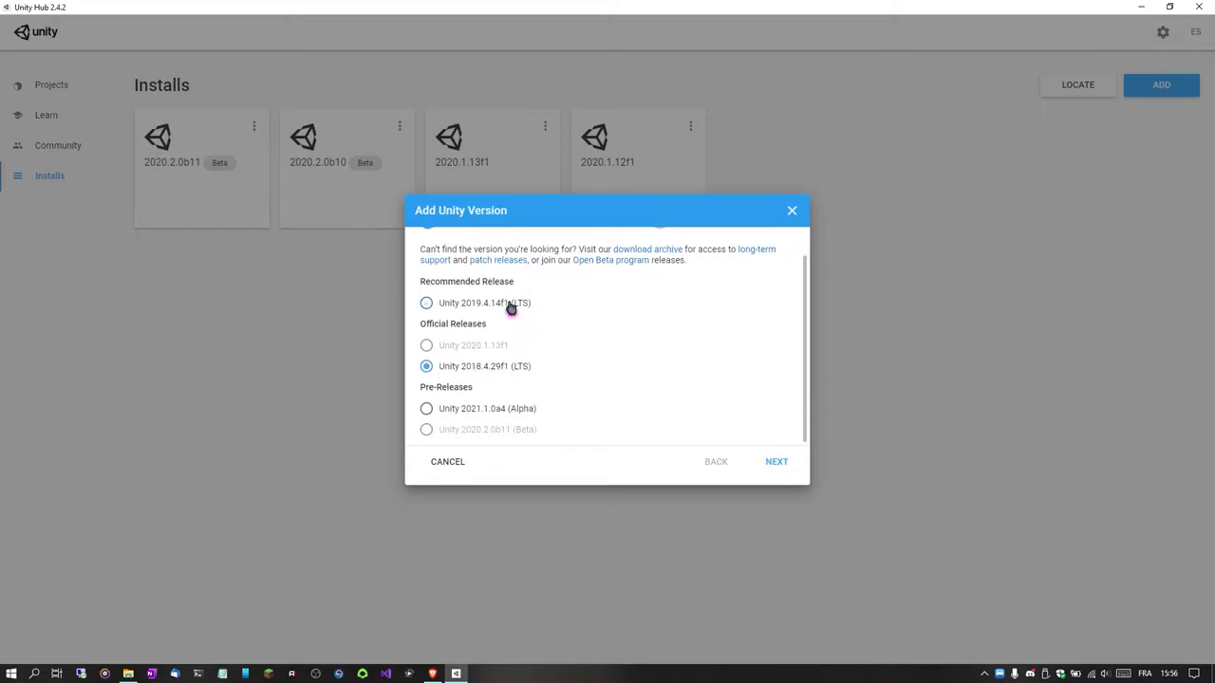
pyautogui.scroll(1, 699, 332)
pyautogui.scroll(-1, 655, 342)
pyautogui.scroll(1, 651, 348)
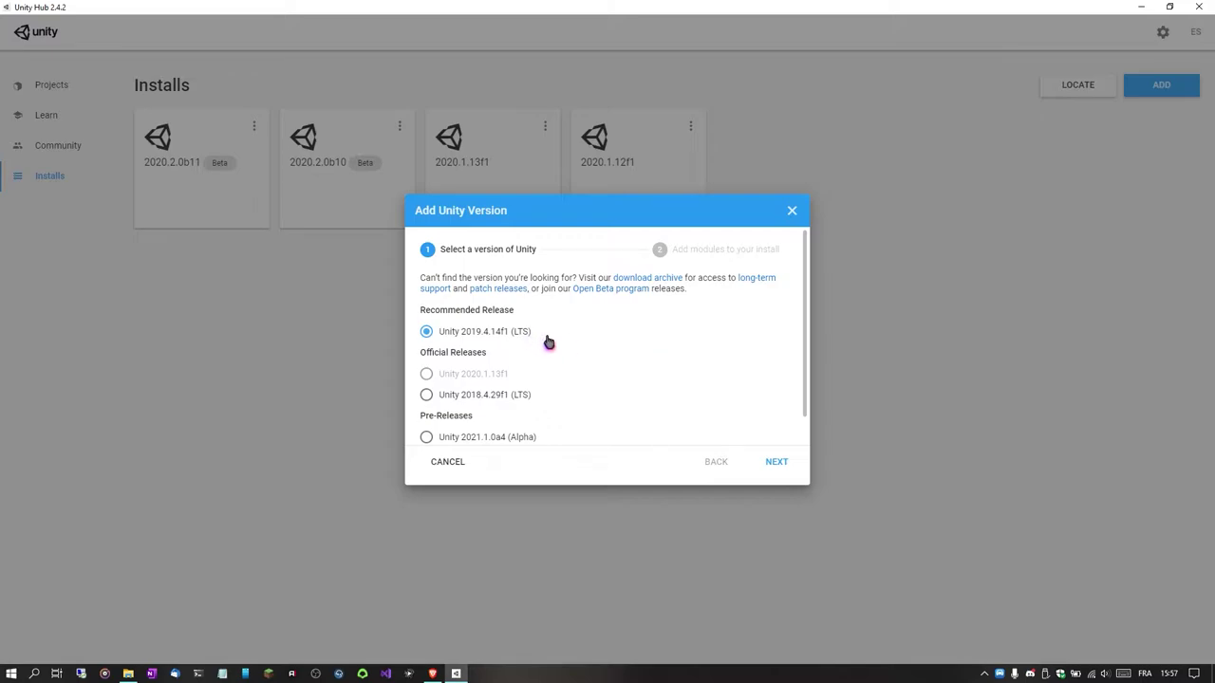
pyautogui.scroll(-1, 507, 346)
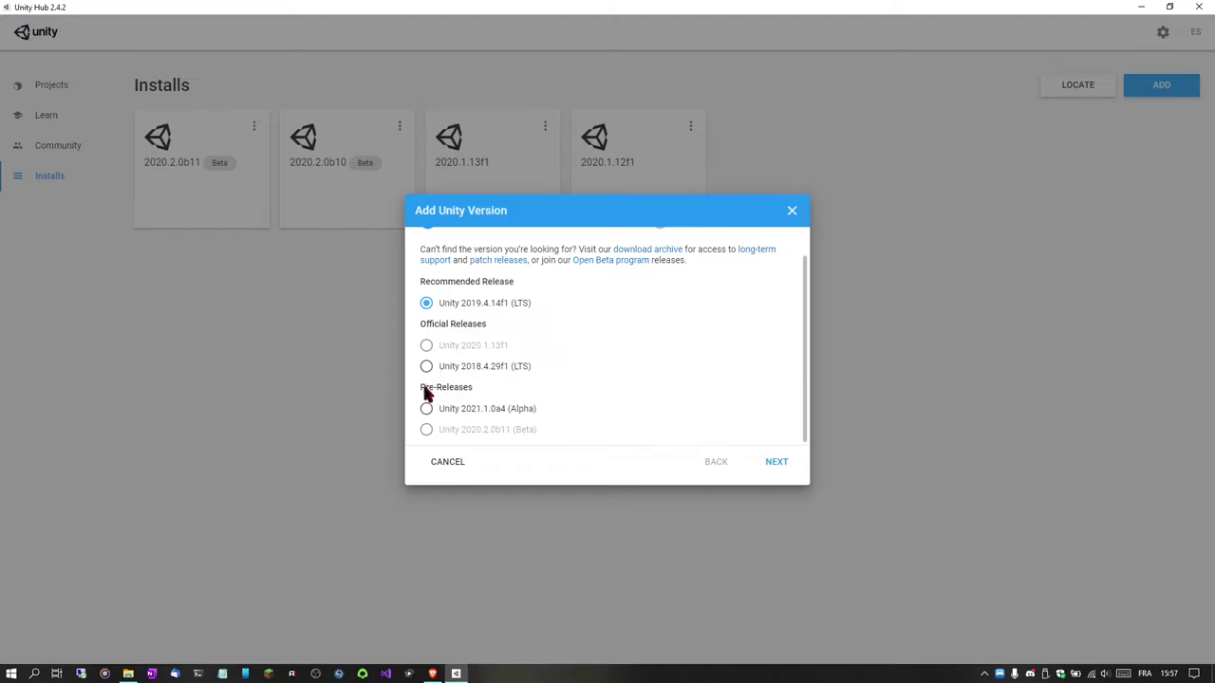
# - Close the add-version dialog and check the 2020.1.12f1 install's options menu
pyautogui.click(801, 218)
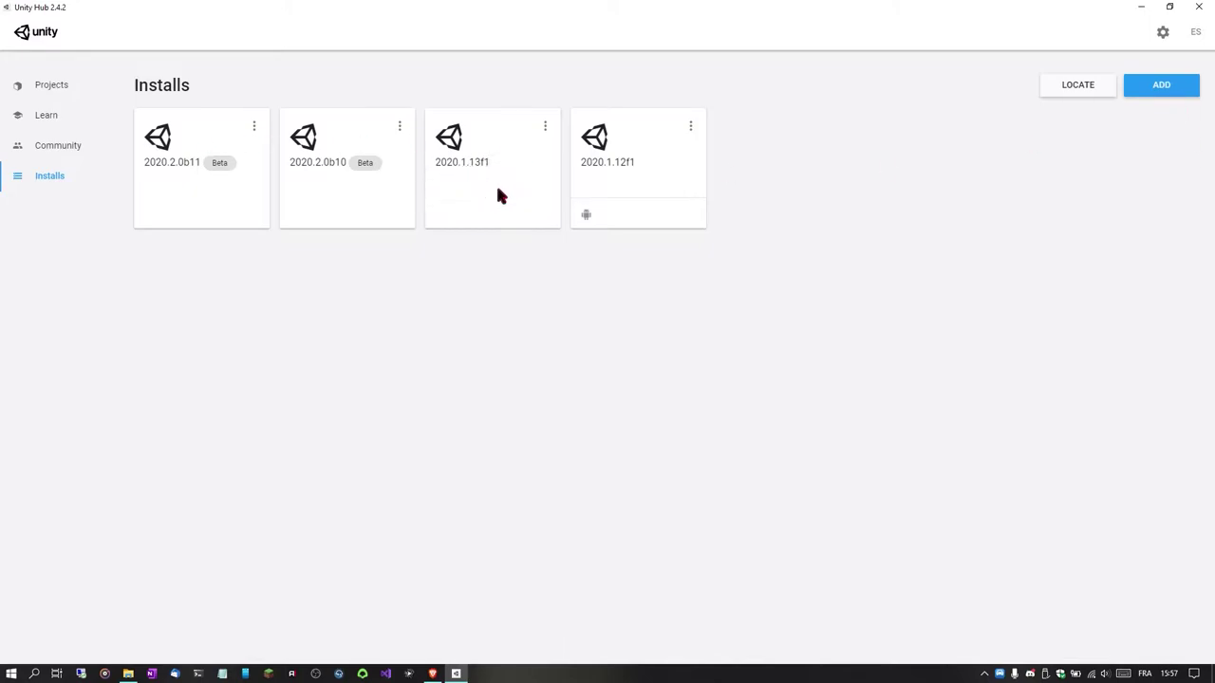
pyautogui.click(1154, 87)
pyautogui.scroll(-1, 479, 356)
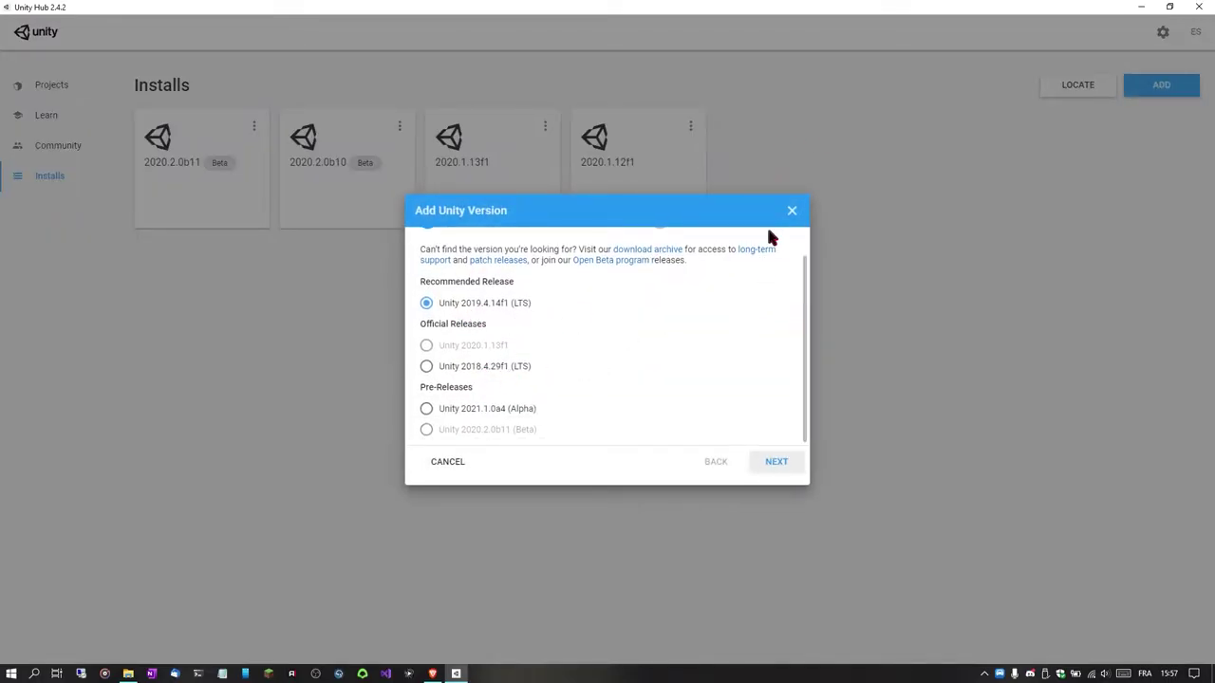
pyautogui.click(791, 210)
pyautogui.click(691, 127)
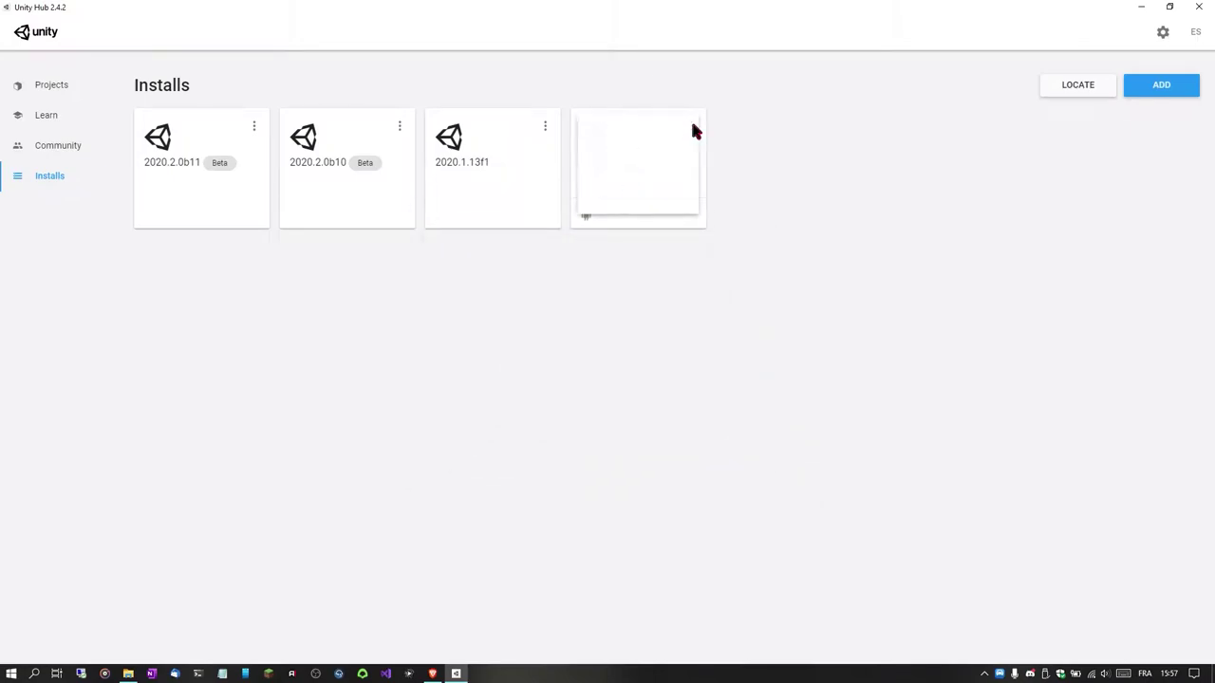
pyautogui.click(938, 250)
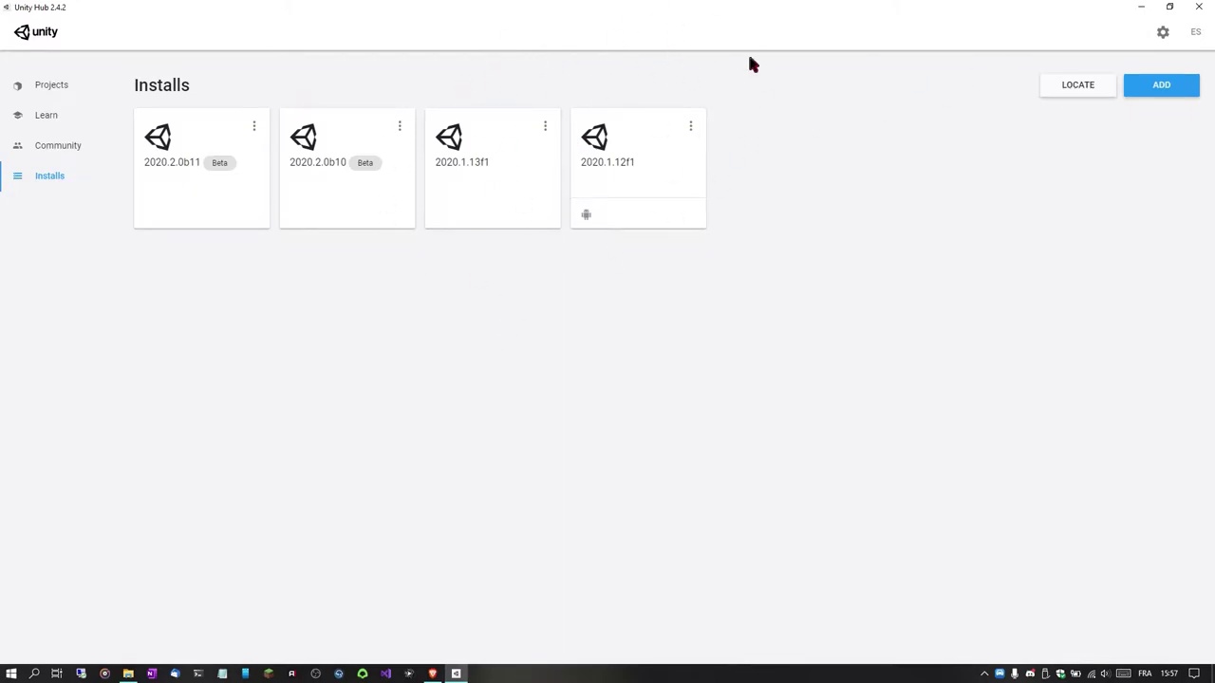
# - Reopen the version list twice more and close it without adding any version
pyautogui.click(1186, 86)
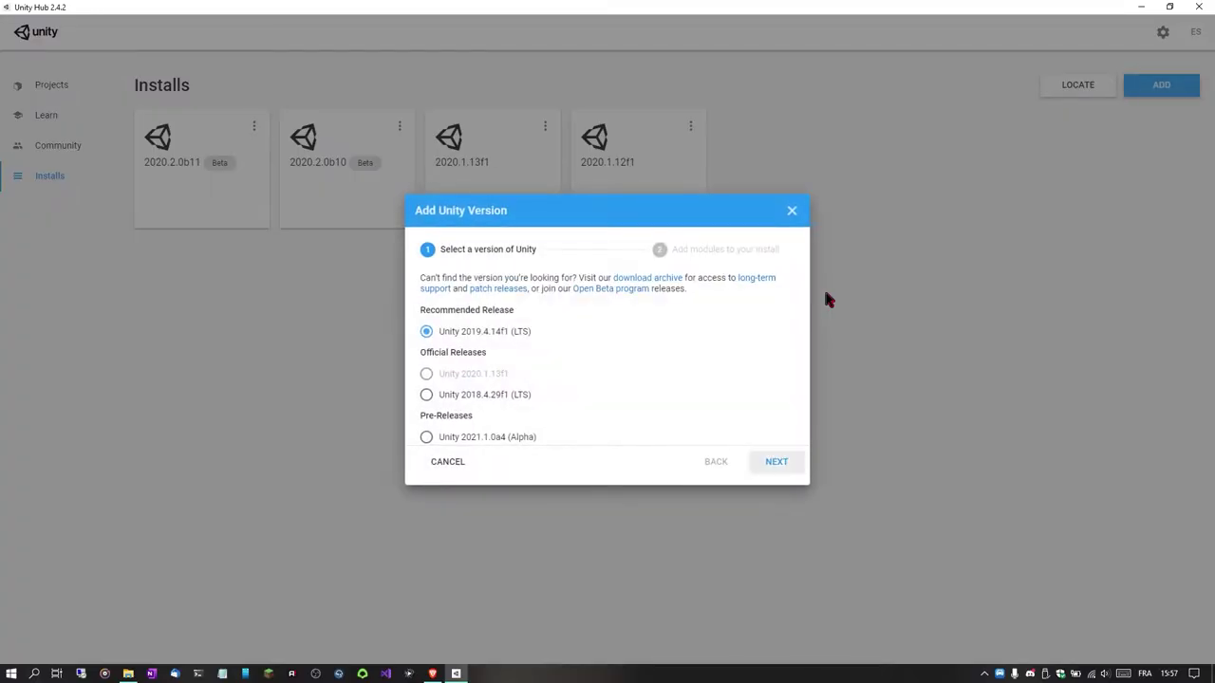
pyautogui.scroll(-1, 560, 346)
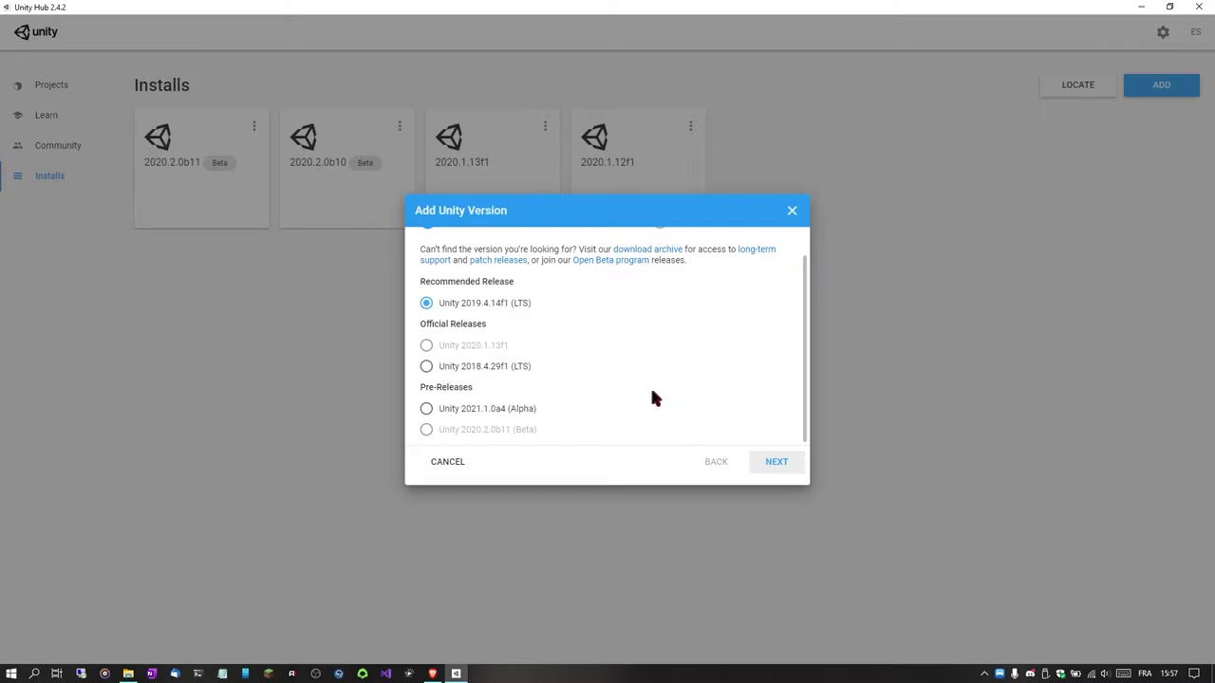
pyautogui.click(792, 211)
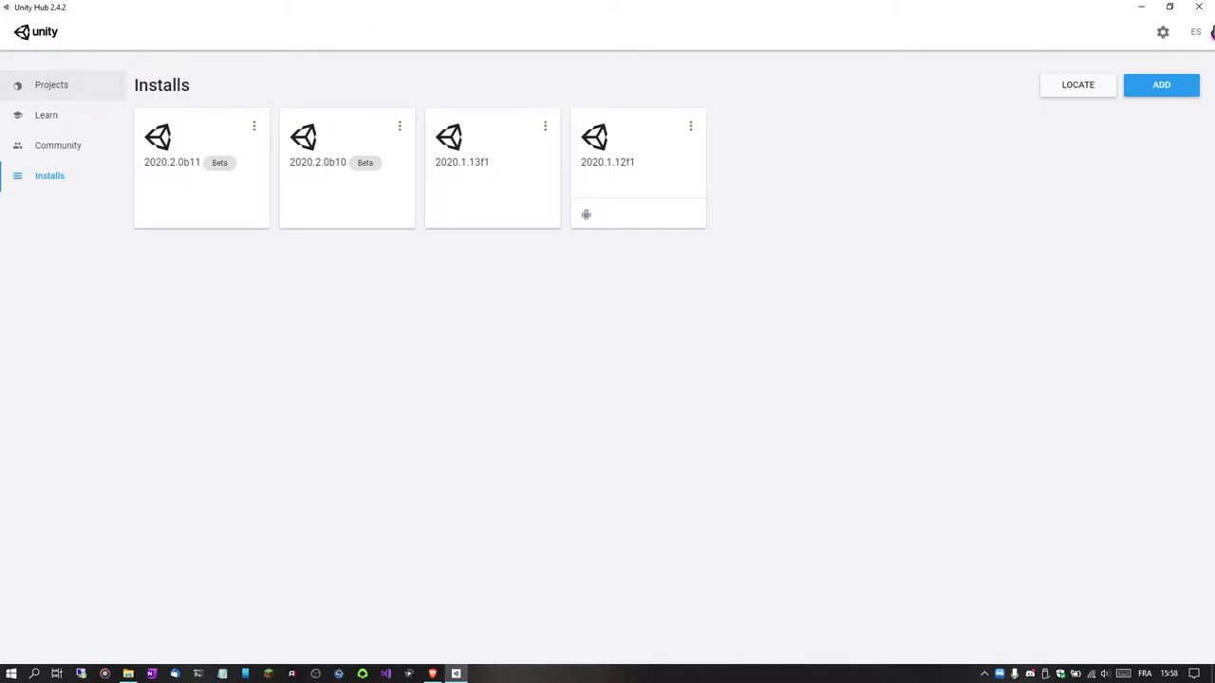
pyautogui.click(1182, 83)
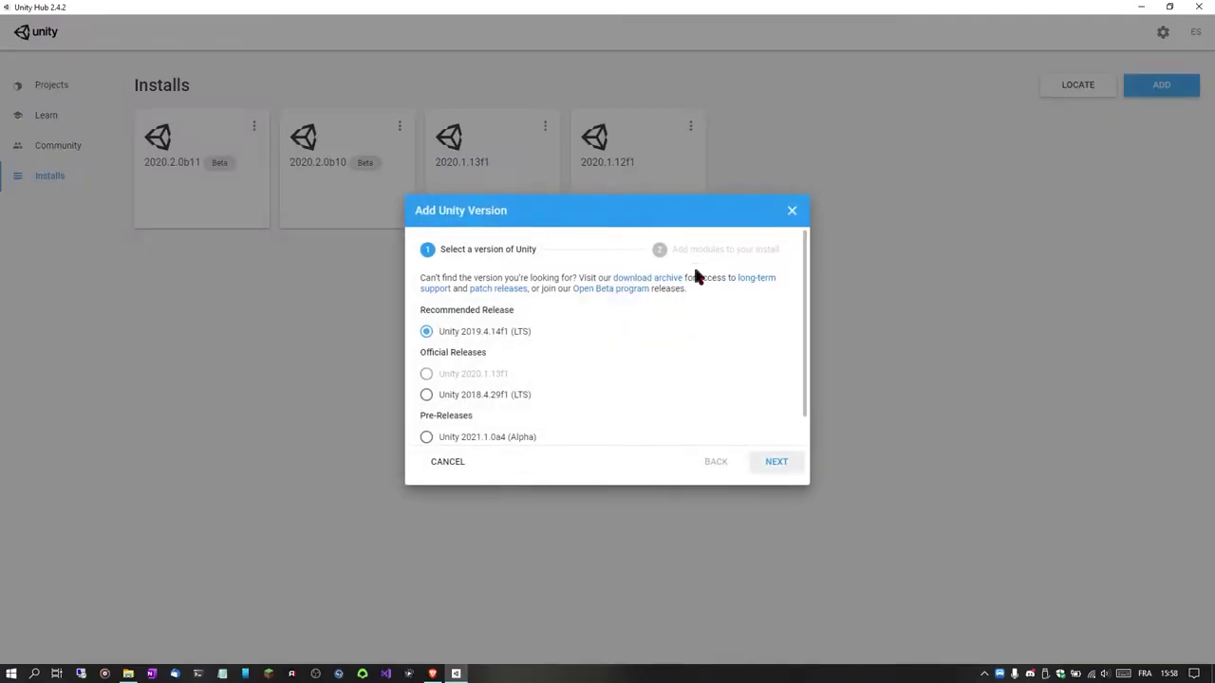
pyautogui.scroll(-1, 615, 301)
pyautogui.click(791, 211)
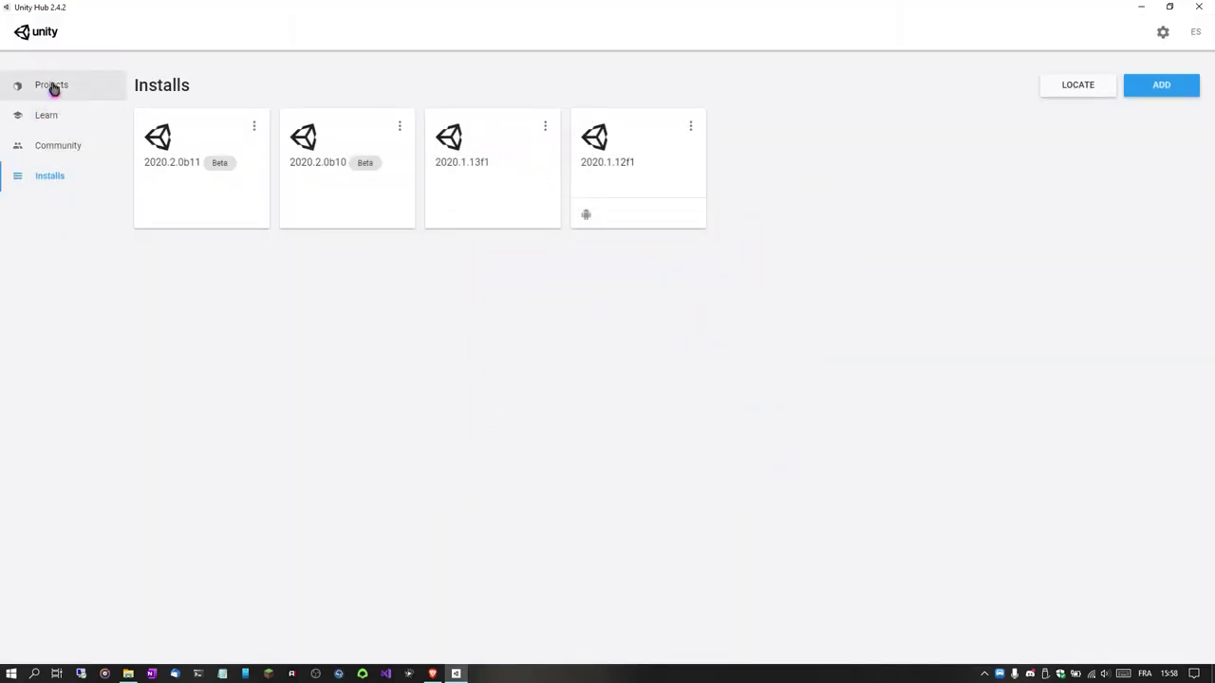
# - On the Projects page, begin a new project that uses Unity 2020.1.13f1
pyautogui.click(54, 87)
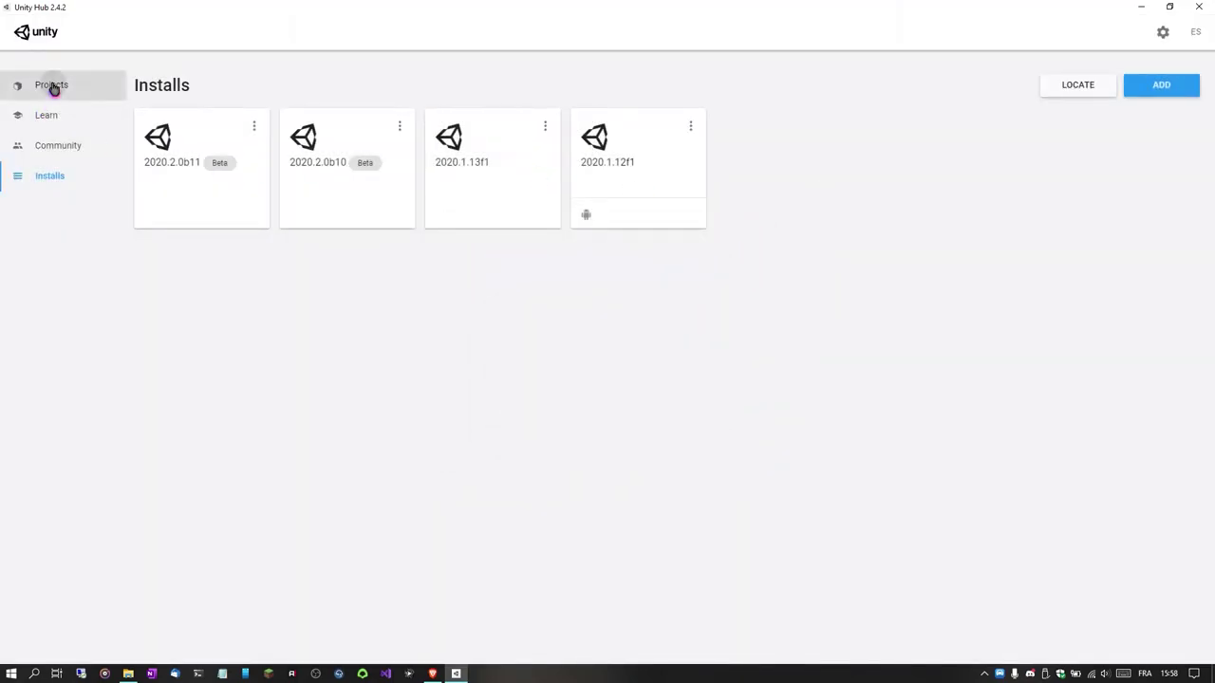
pyautogui.click(1187, 86)
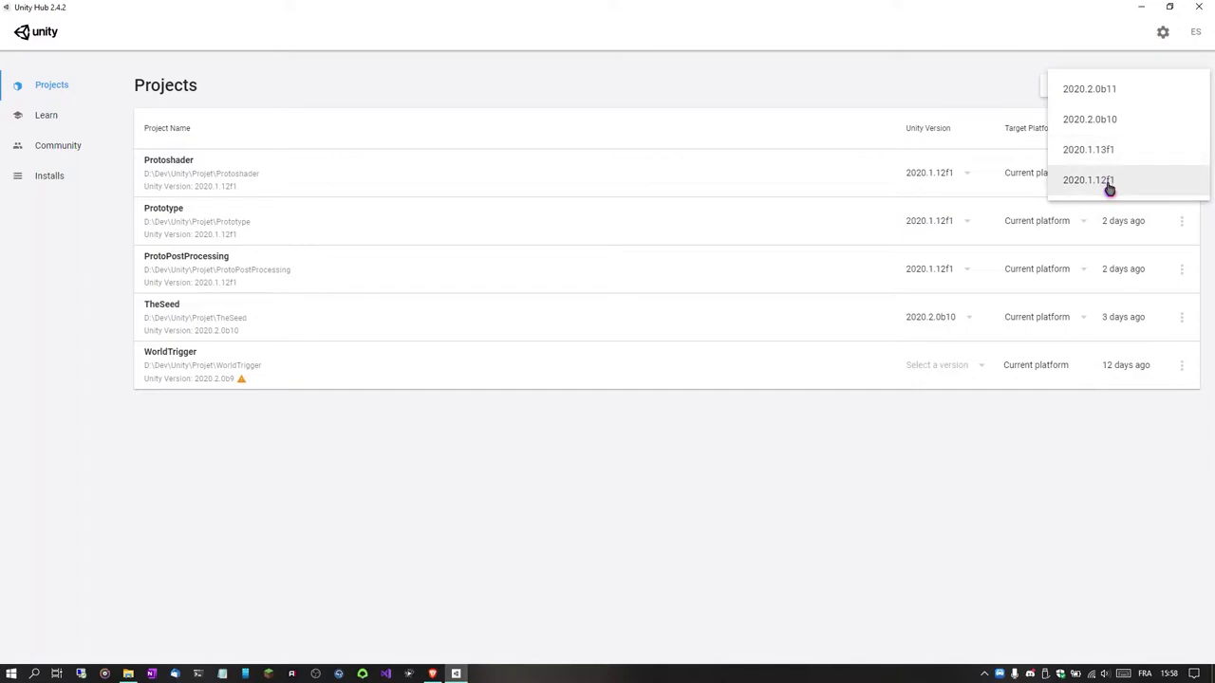
pyautogui.click(1117, 154)
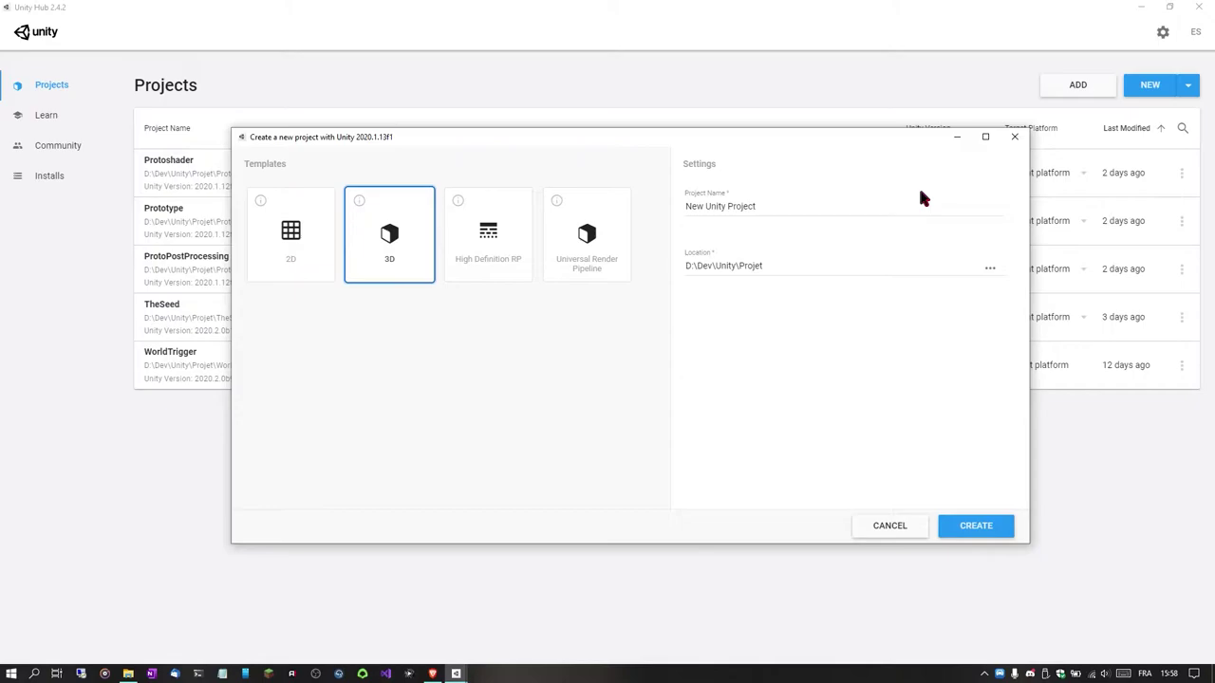
# - Replace the default project name with Idle-Clicker for the new 3D project
pyautogui.click(794, 207)
pyautogui.hotkey('ctrl', 'a')
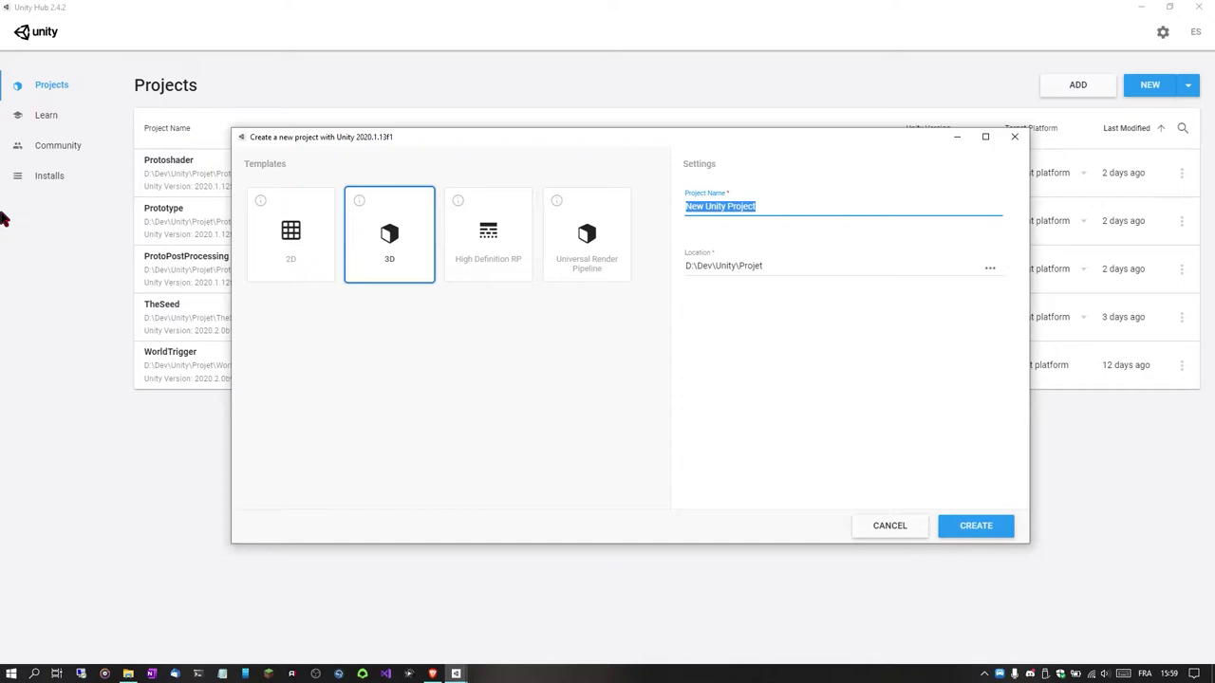
pyautogui.write('Idel')
pyautogui.press('BackSpace')
pyautogui.write('le-')
pyautogui.write('Clicker')
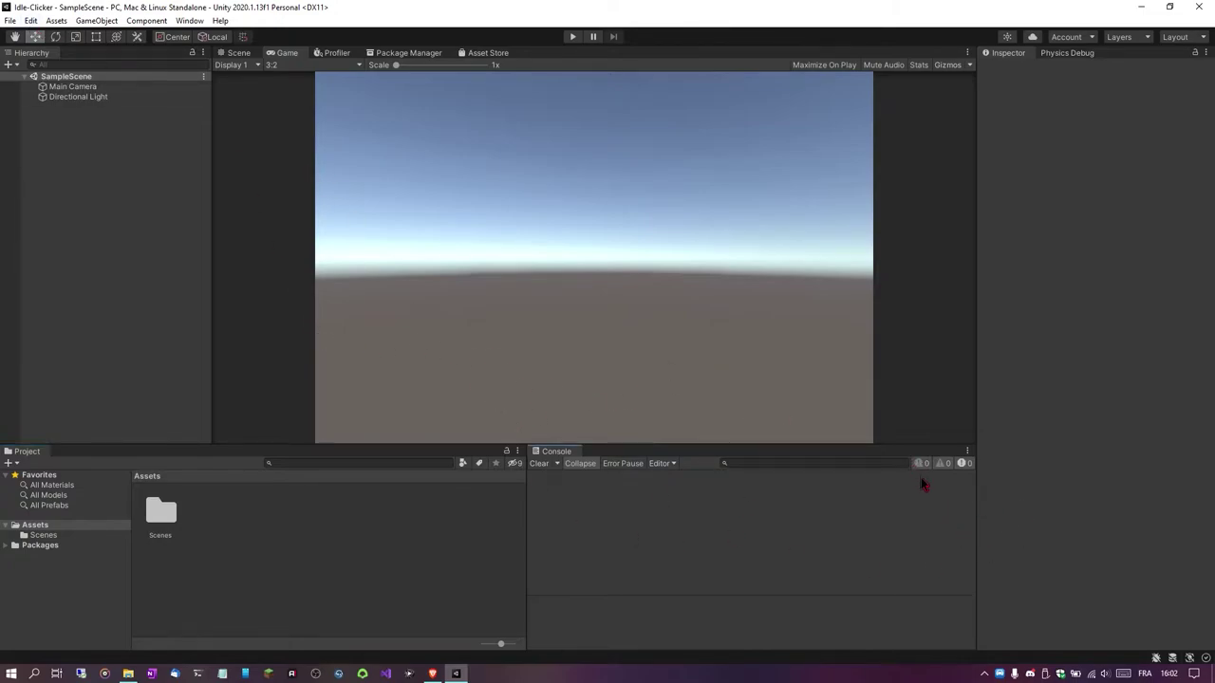
# - Open Edit > Preferences and widen and reposition the Preferences window
pyautogui.click(32, 20)
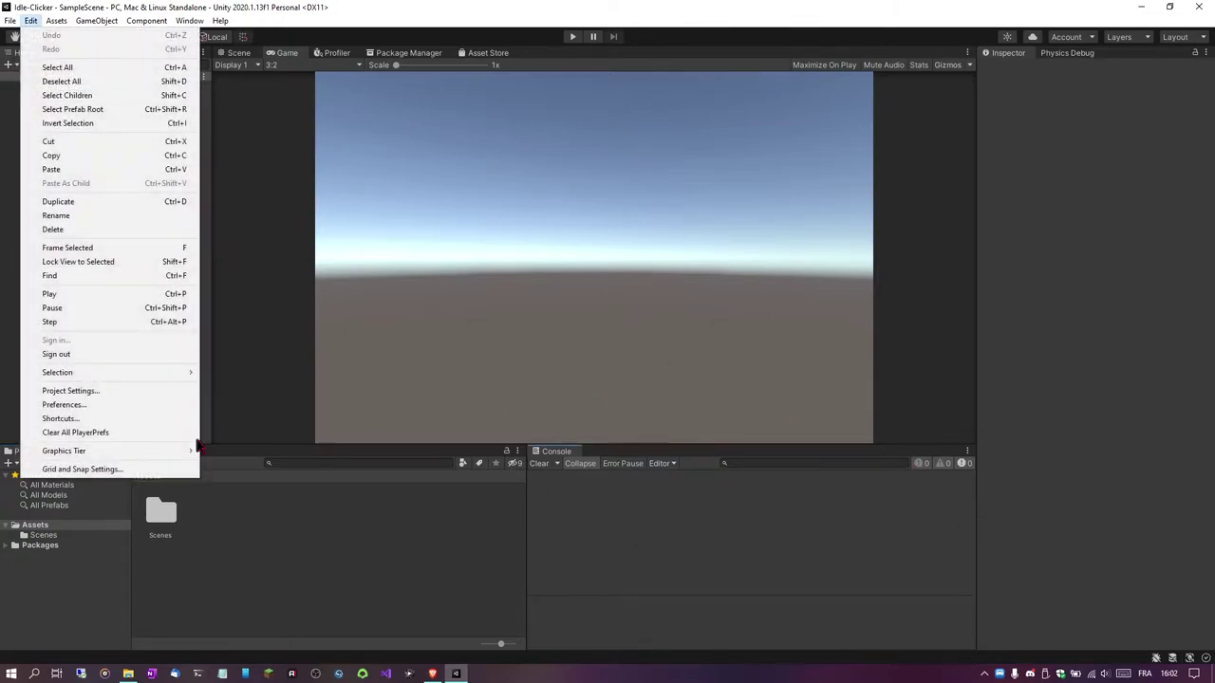
pyautogui.click(118, 419)
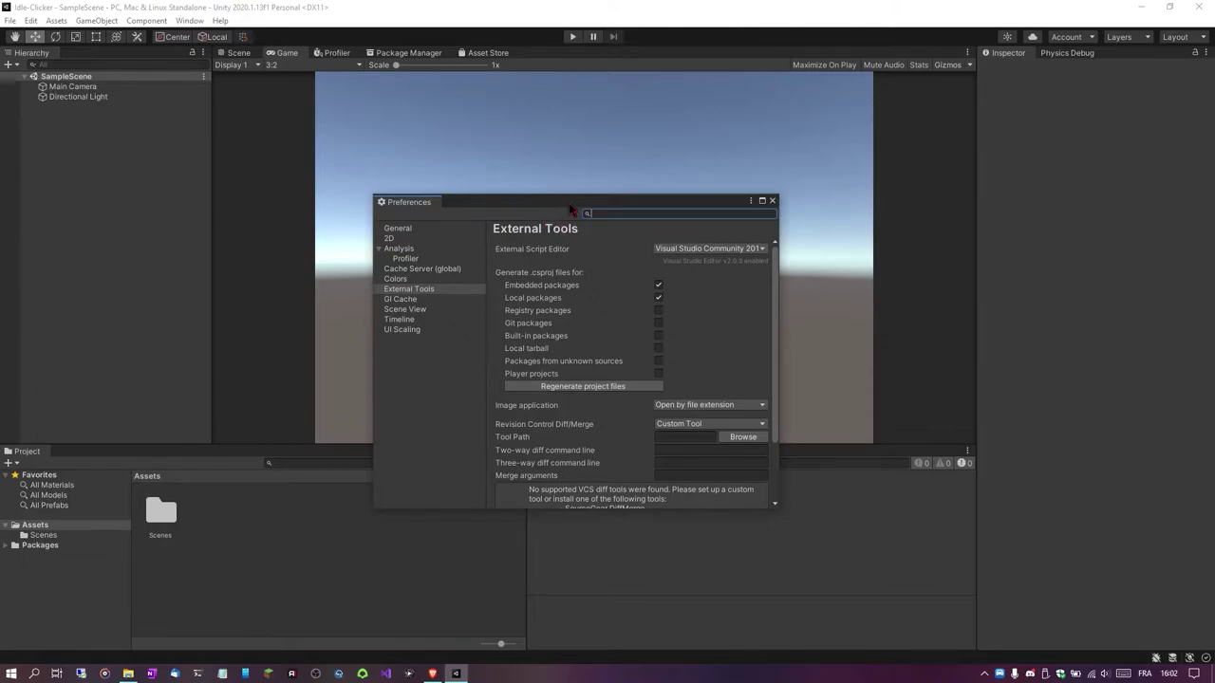
pyautogui.moveTo(776, 234); pyautogui.dragTo(949, 235)
pyautogui.moveTo(807, 201); pyautogui.dragTo(786, 156)
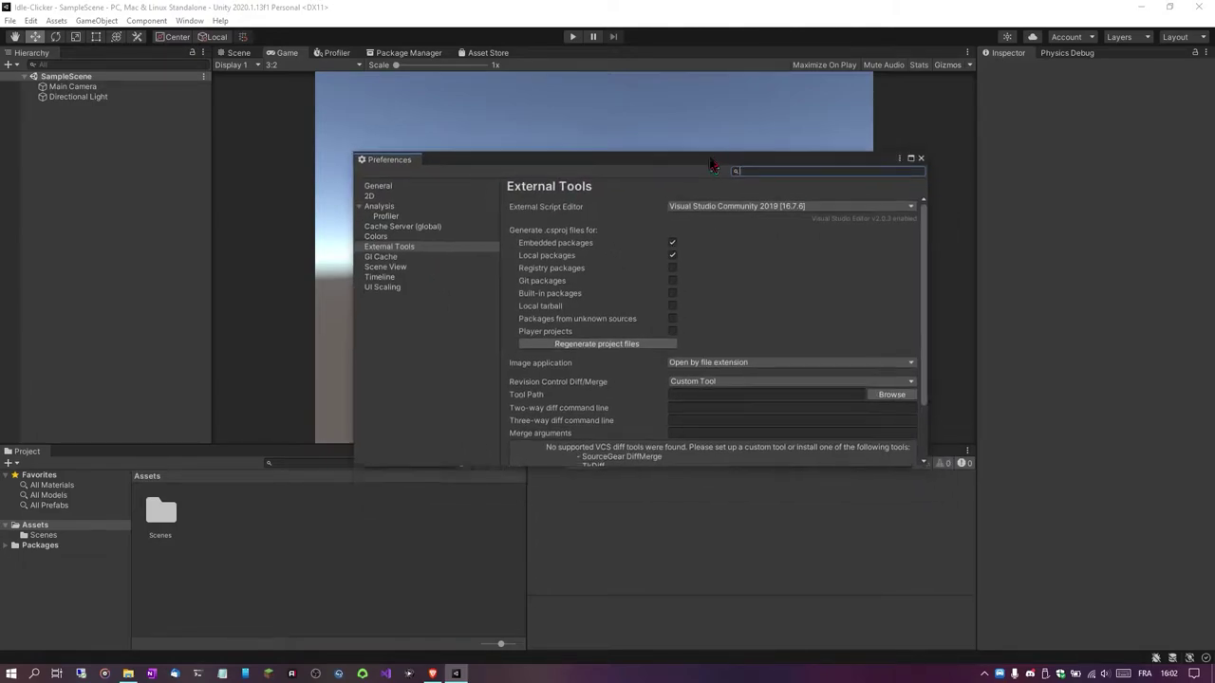
pyautogui.moveTo(678, 157); pyautogui.dragTo(659, 137)
# - Keep Visual Studio Community 2019 [16.7.6] as external script editor and close Preferences
pyautogui.click(727, 183)
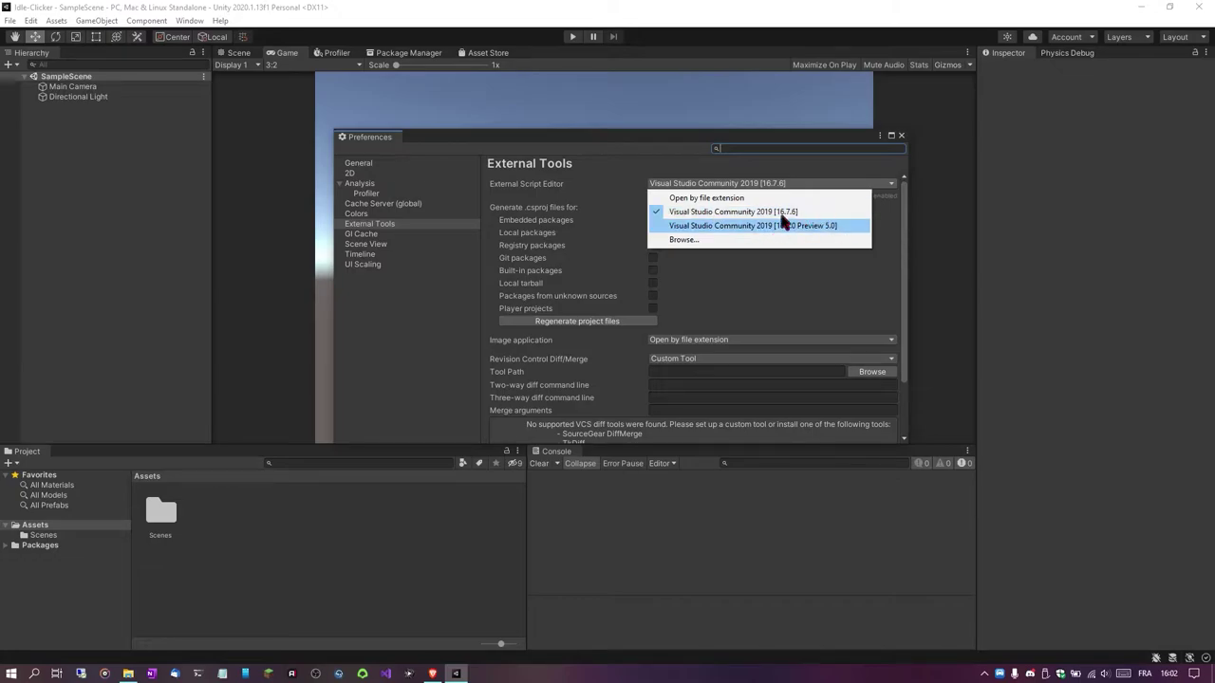
pyautogui.click(600, 183)
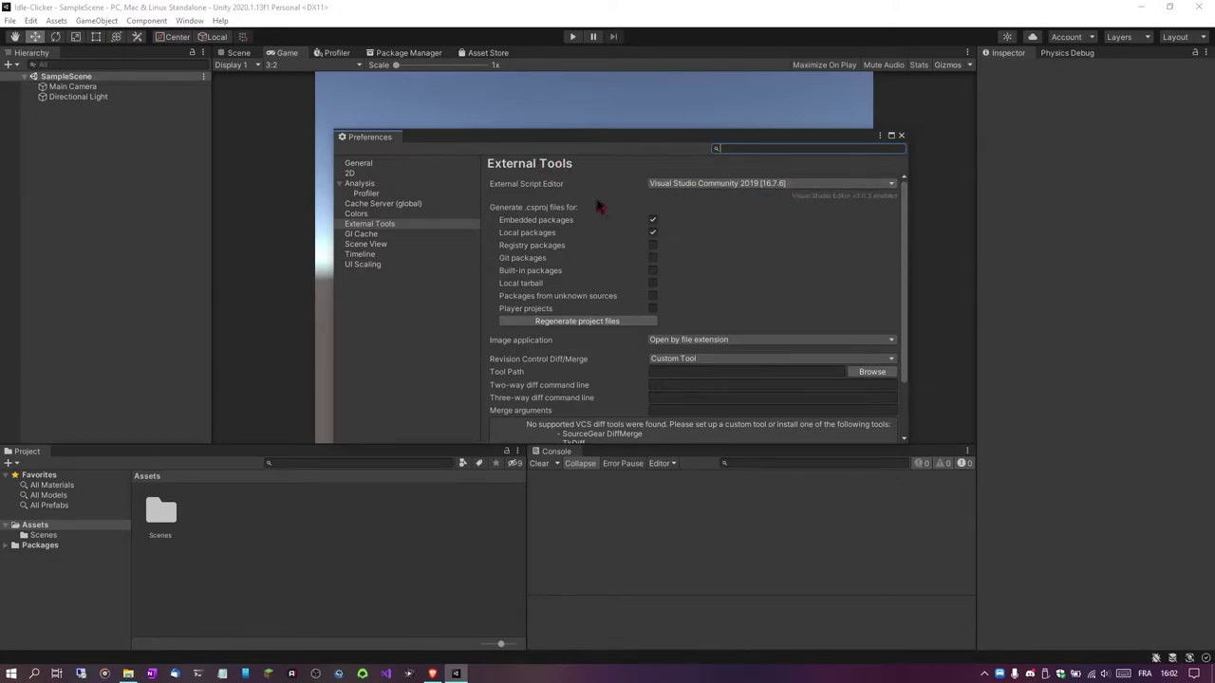
pyautogui.click(693, 185)
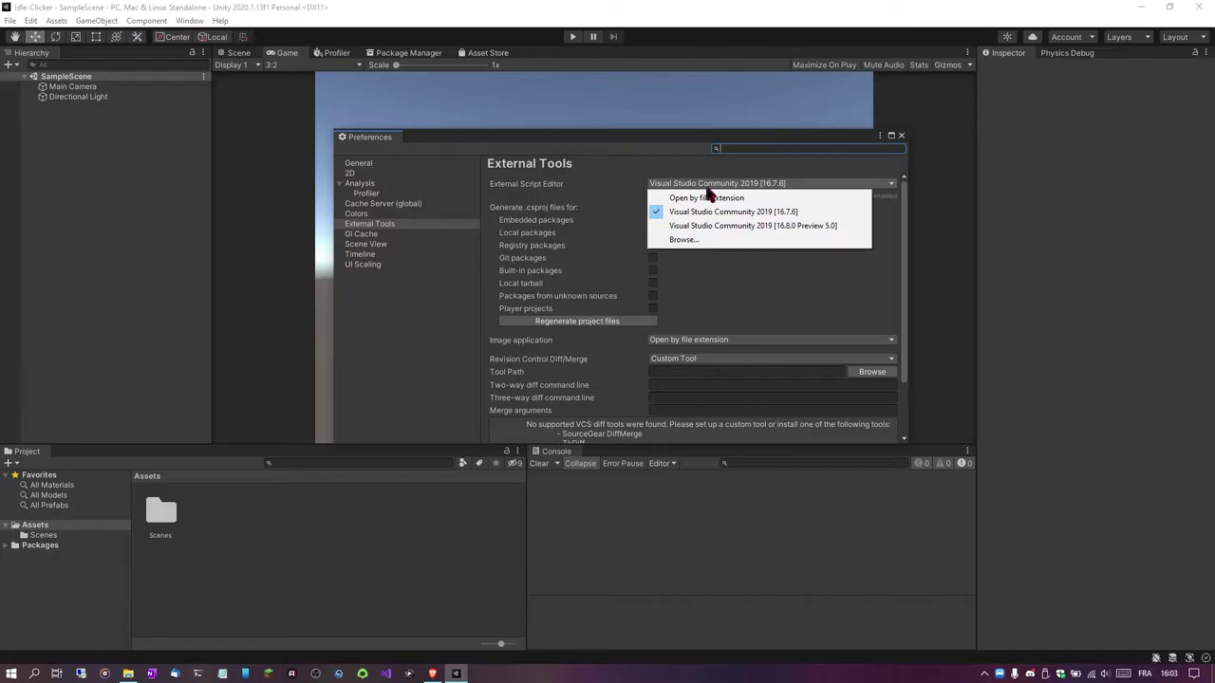
pyautogui.click(707, 189)
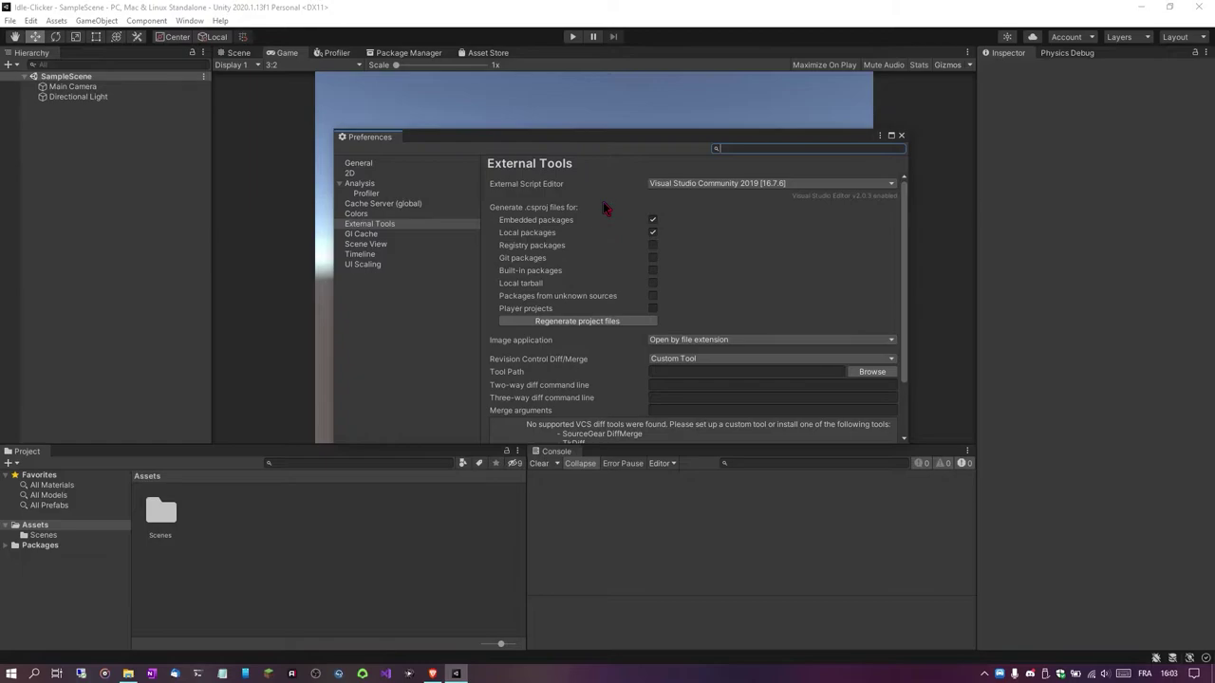
pyautogui.scroll(-3, 539, 218)
pyautogui.scroll(3, 539, 216)
pyautogui.click(743, 185)
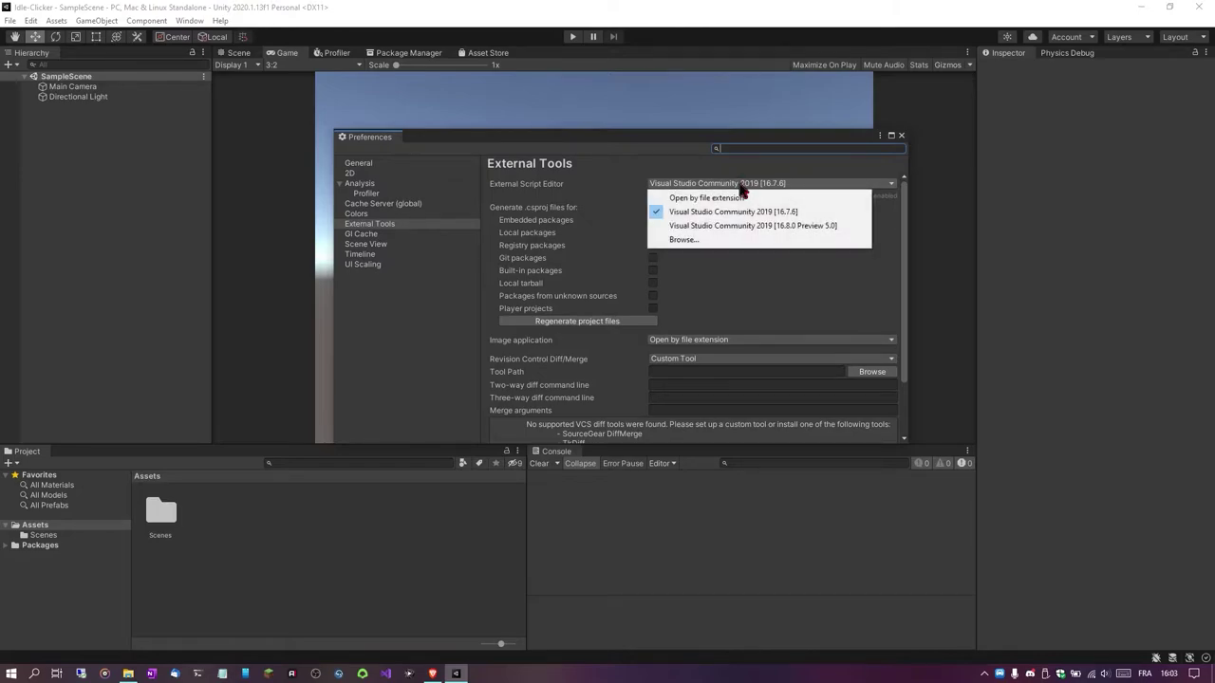
pyautogui.click(742, 185)
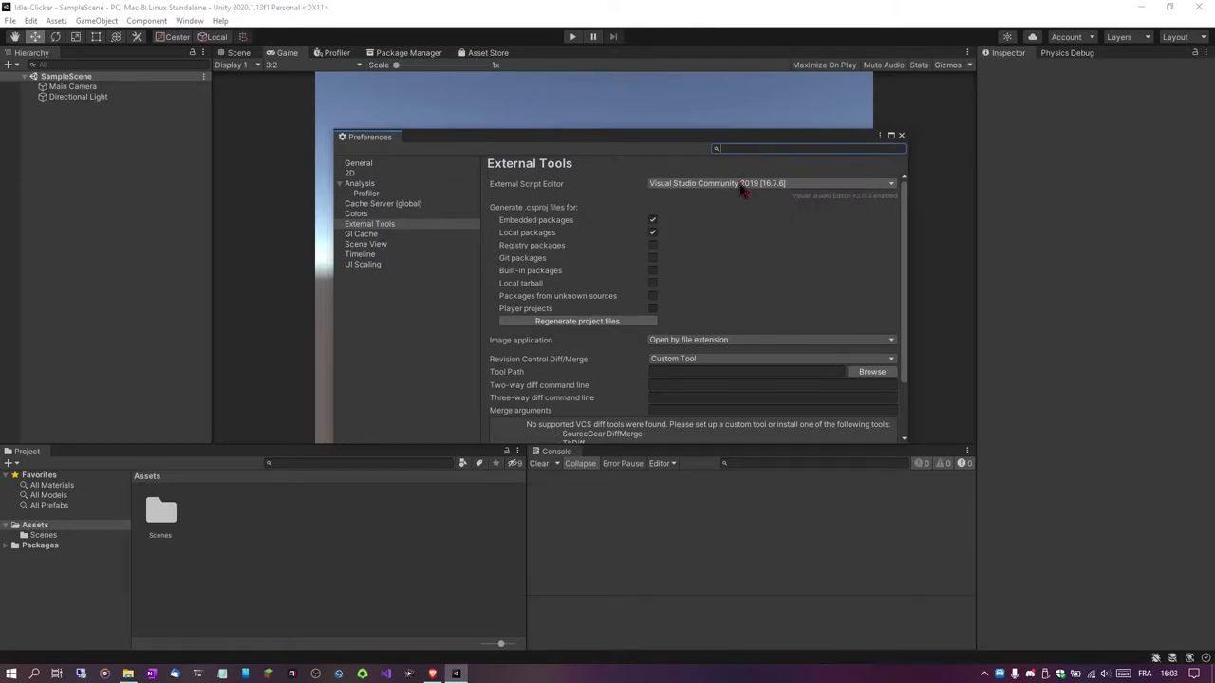
pyautogui.click(742, 185)
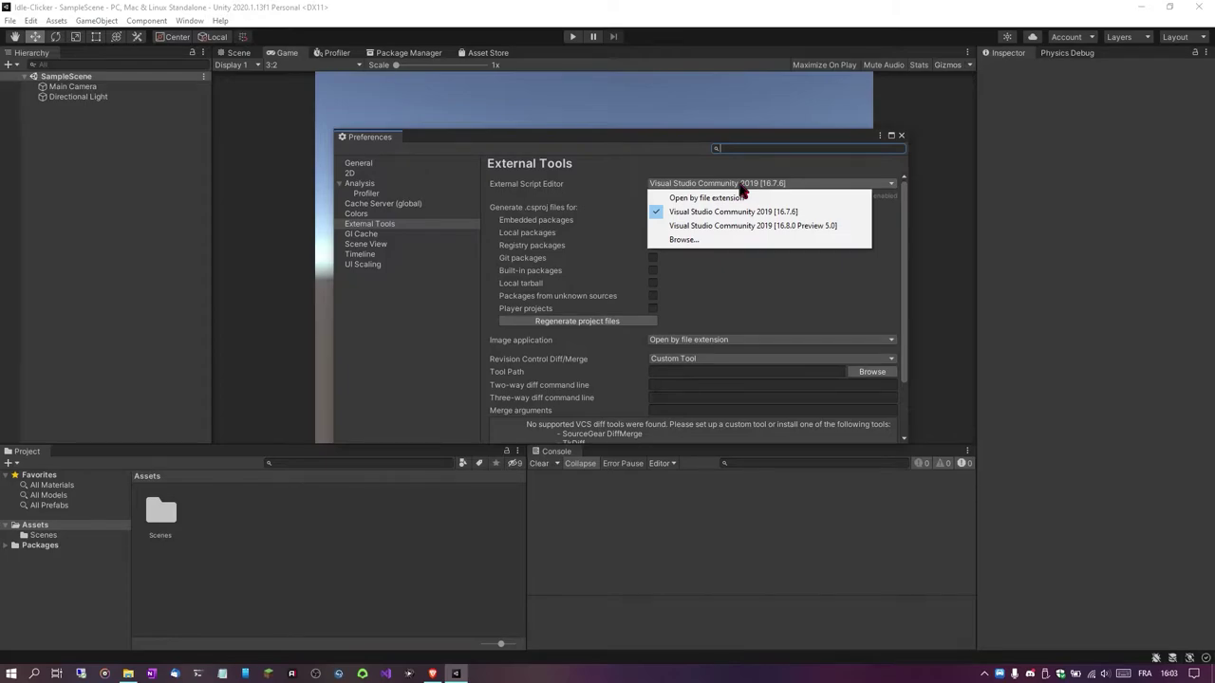
pyautogui.click(742, 187)
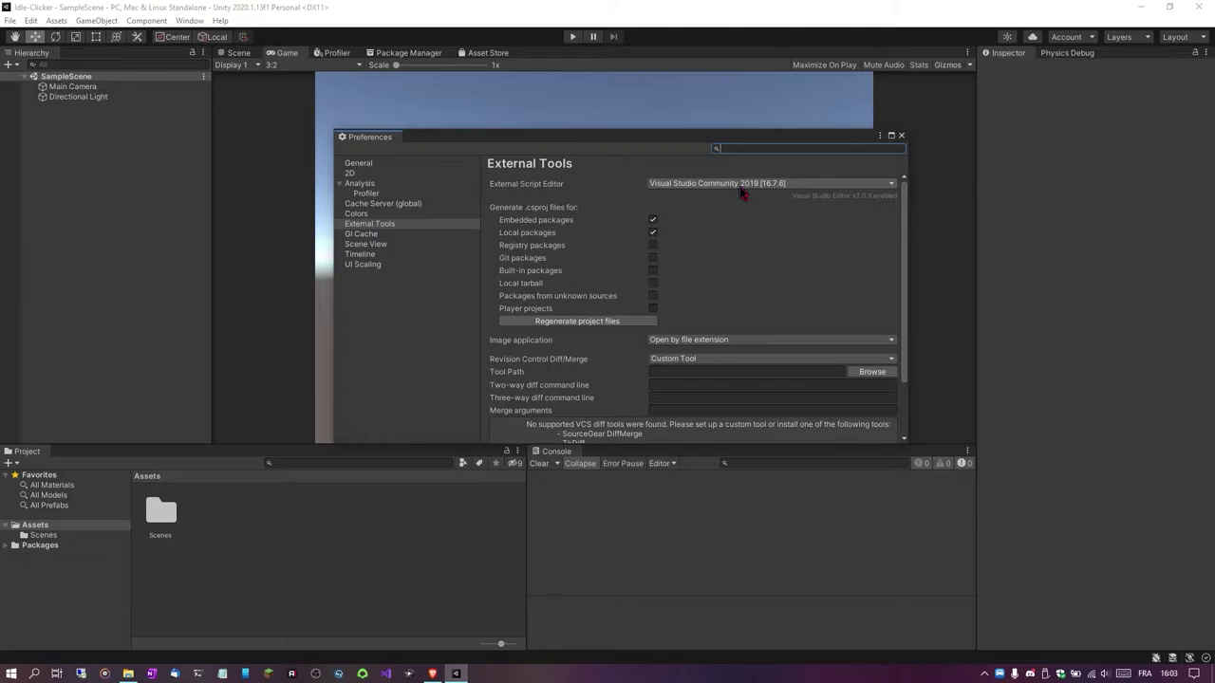
pyautogui.click(901, 136)
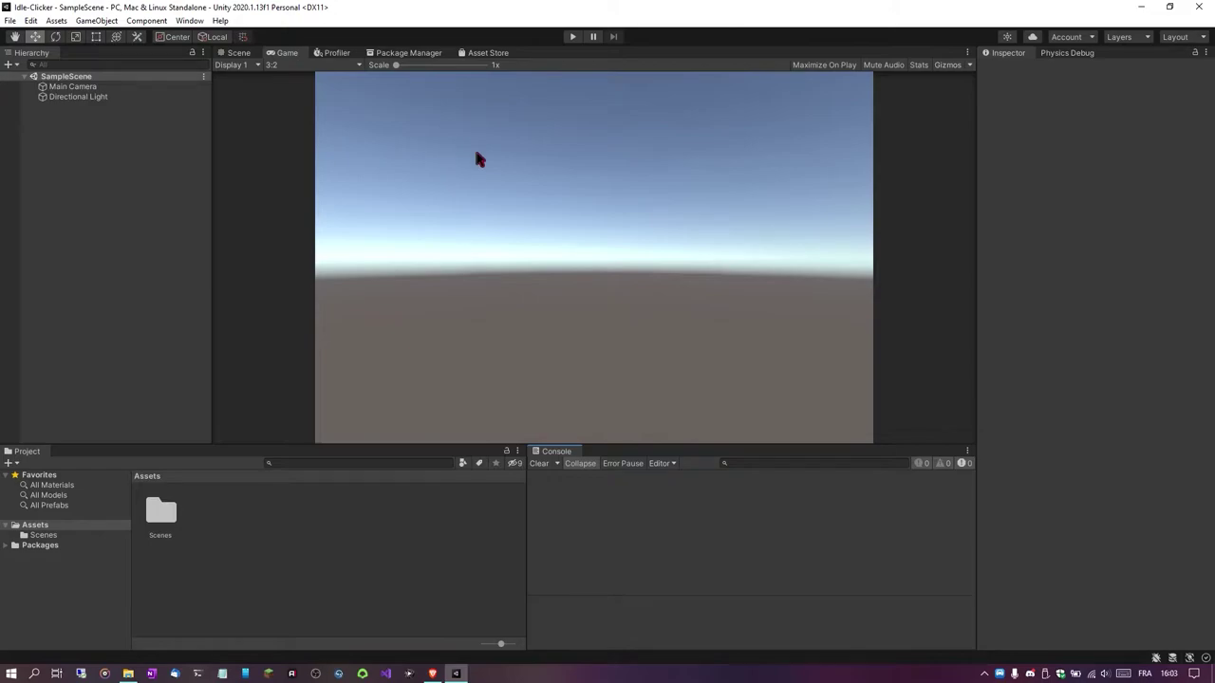
# - Set the Game view aspect ratio to Free Aspect
pyautogui.click(333, 65)
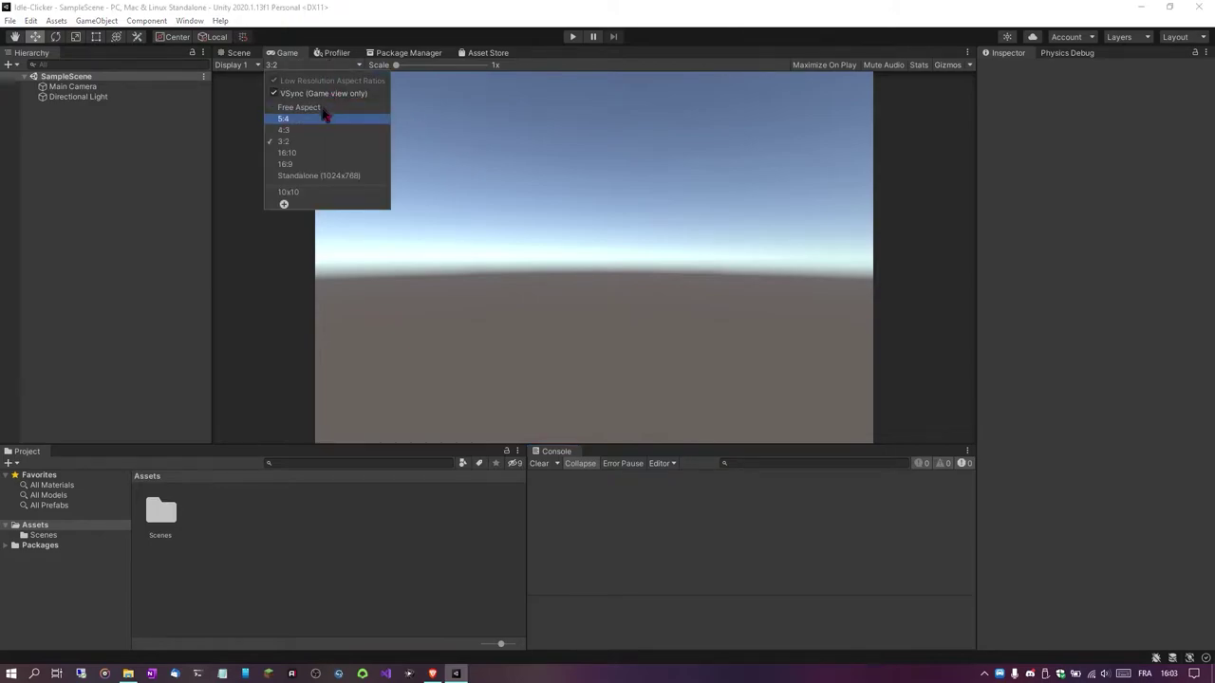
pyautogui.click(323, 107)
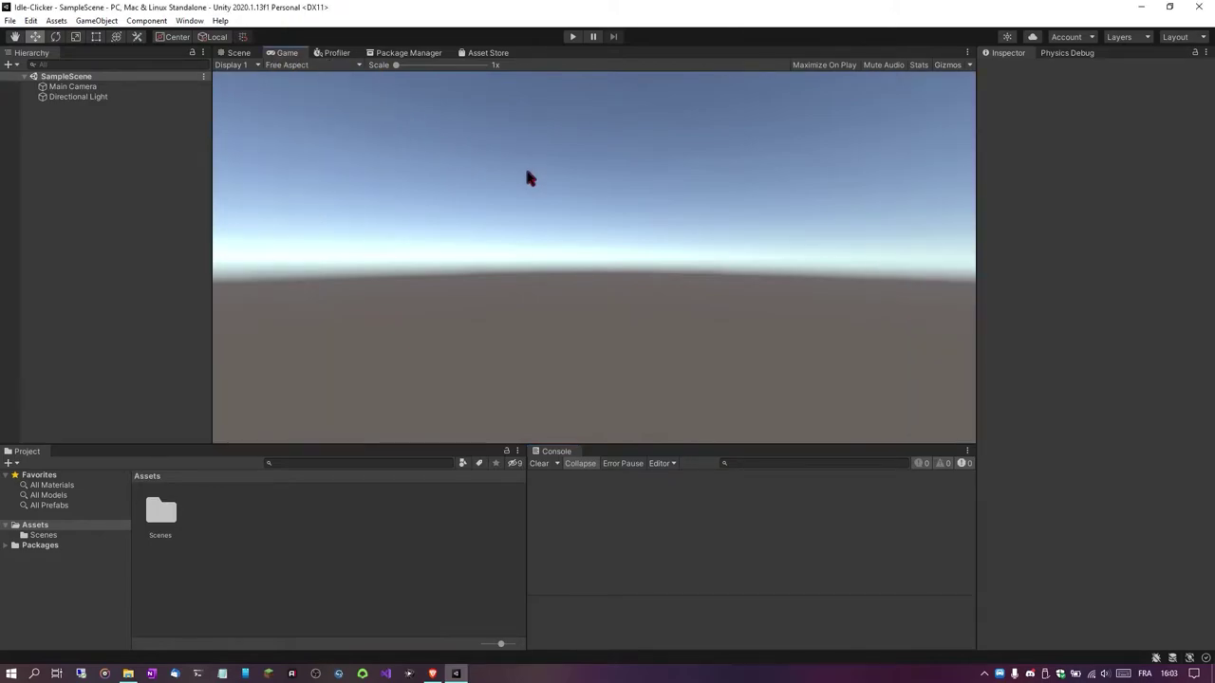
pyautogui.rightClick(410, 463)
pyautogui.click(332, 517)
# - Open the project's C# solution in Visual Studio, then return to Unity
pyautogui.rightClick(351, 525)
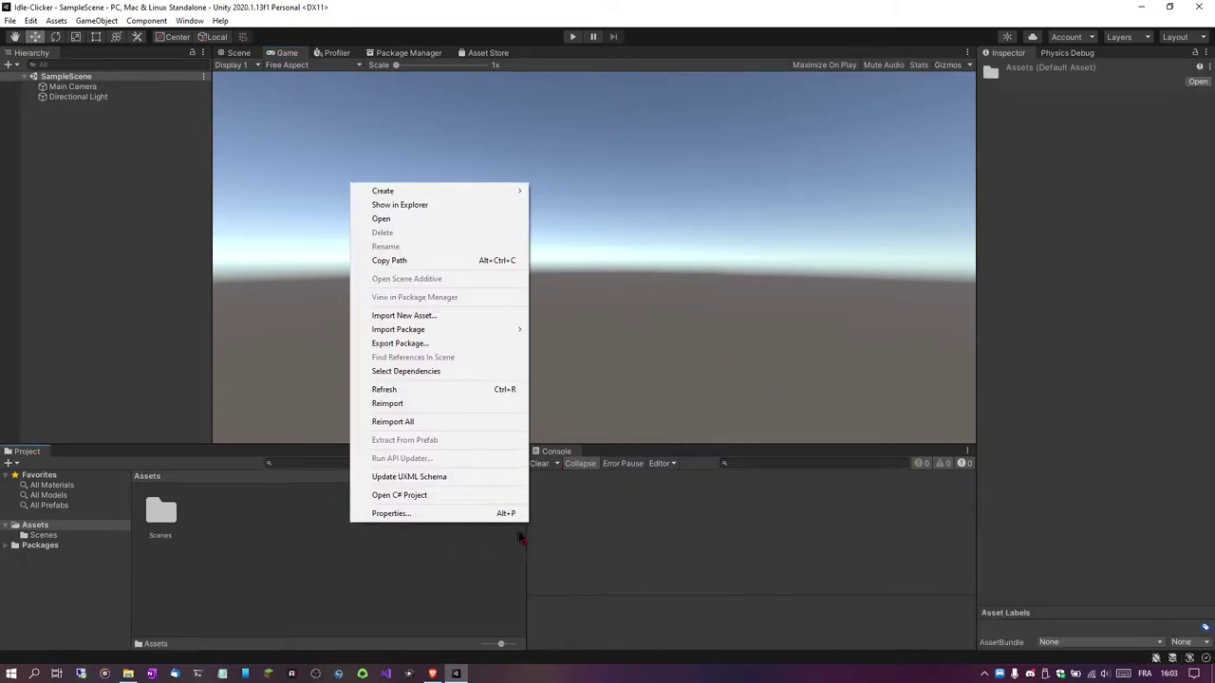
pyautogui.click(503, 494)
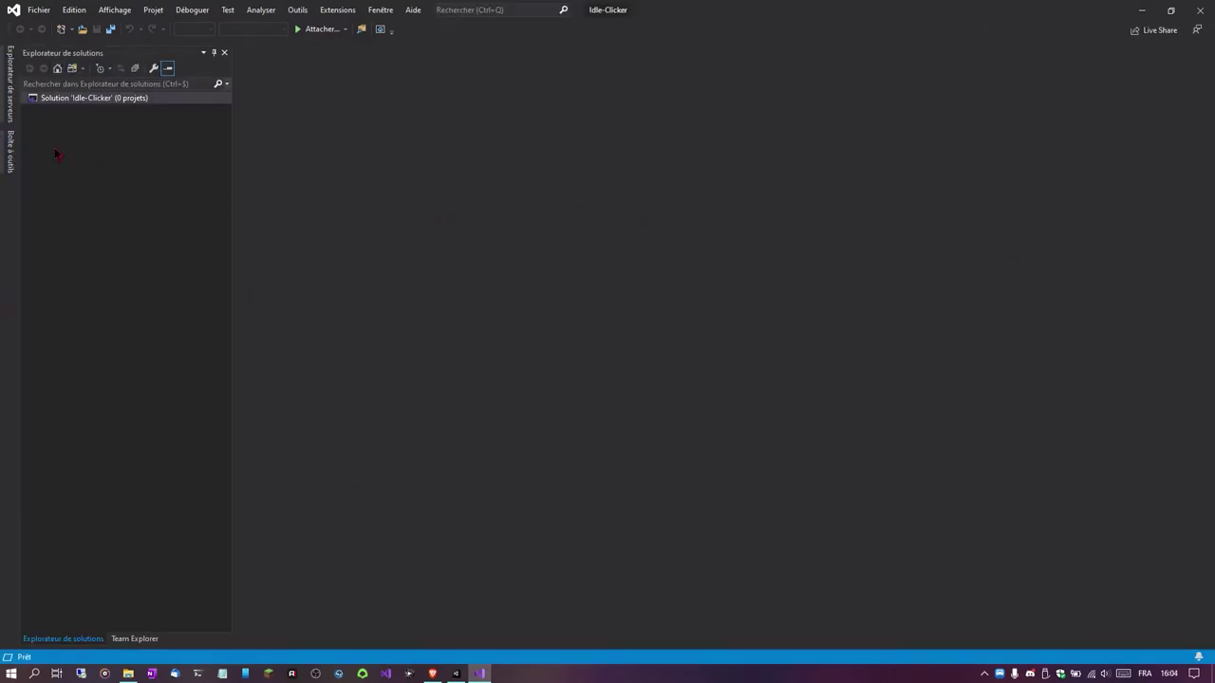
pyautogui.click(124, 111)
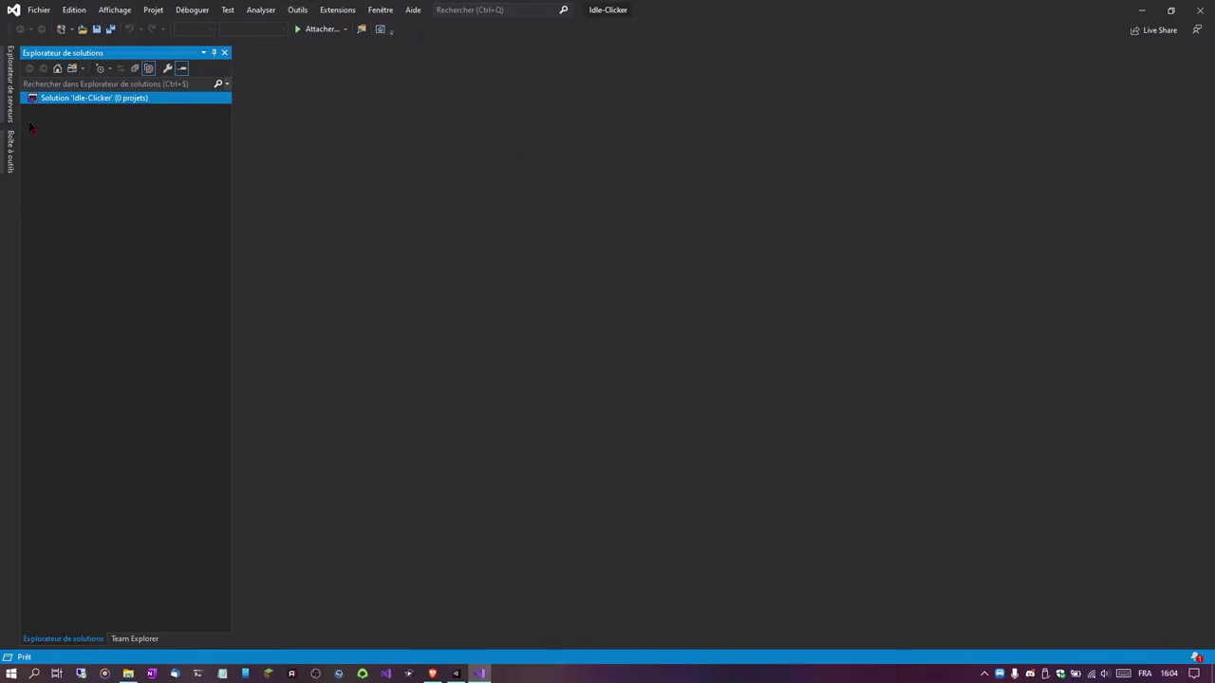
pyautogui.click(457, 672)
# - Create a Main Menu folder in Assets
pyautogui.rightClick(232, 549)
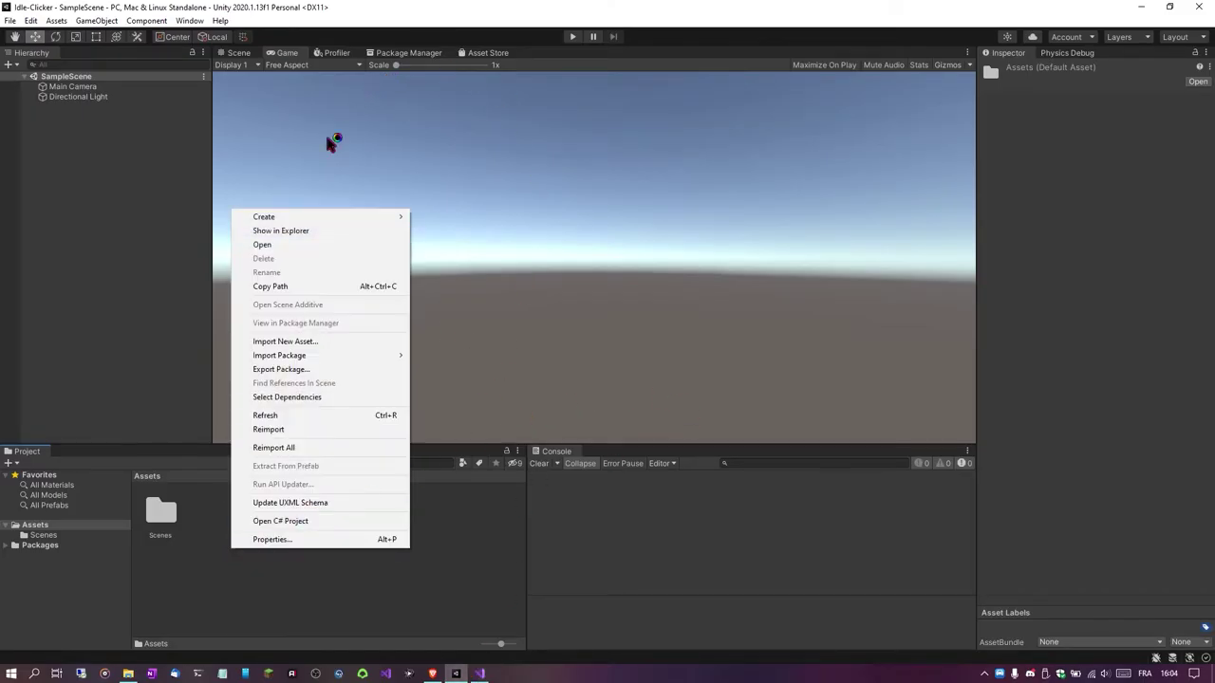
pyautogui.moveTo(297, 220)
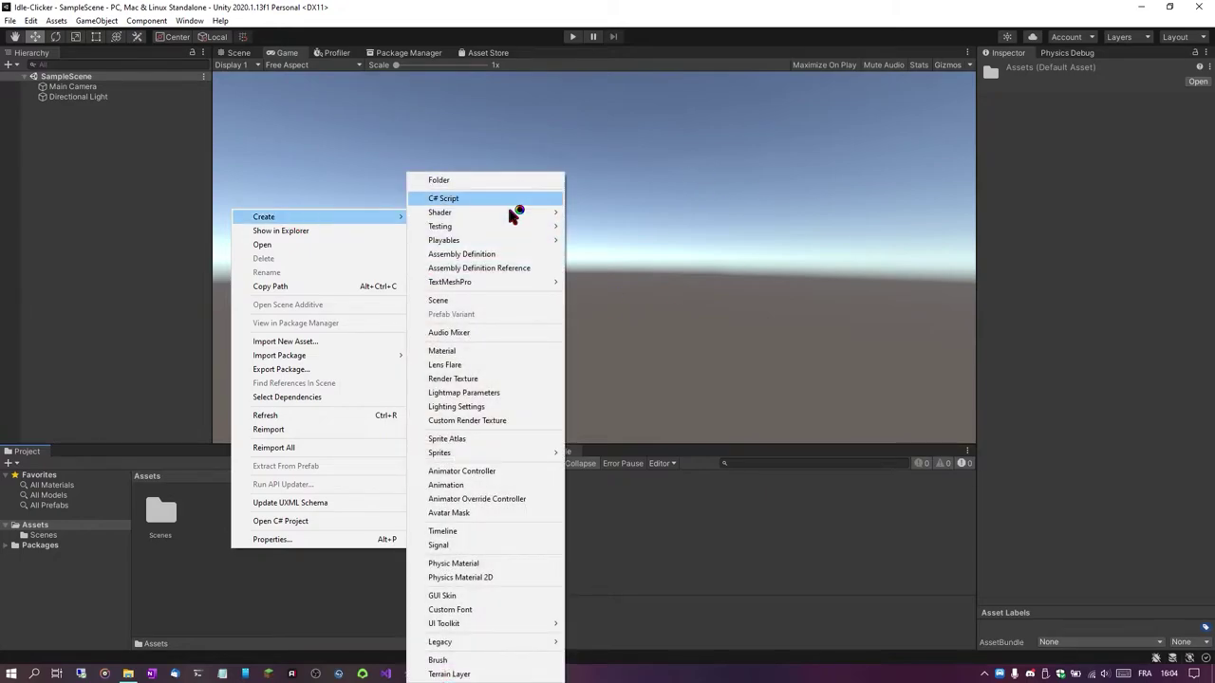
pyautogui.moveTo(510, 214)
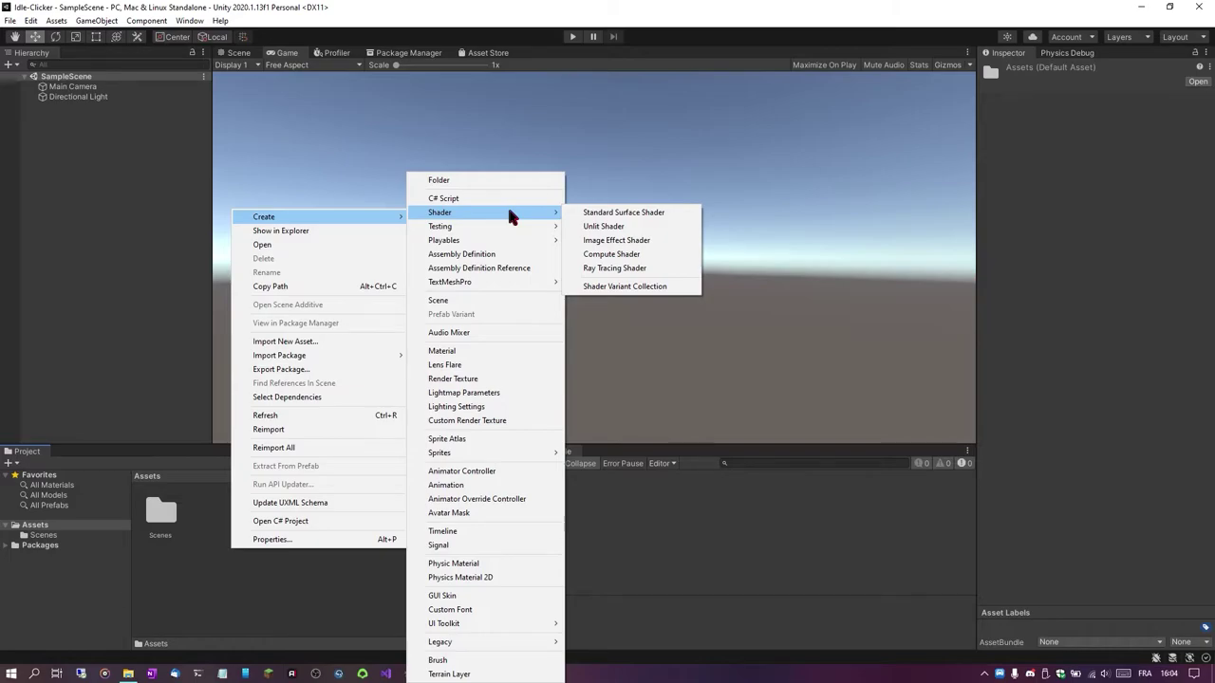
pyautogui.click(510, 181)
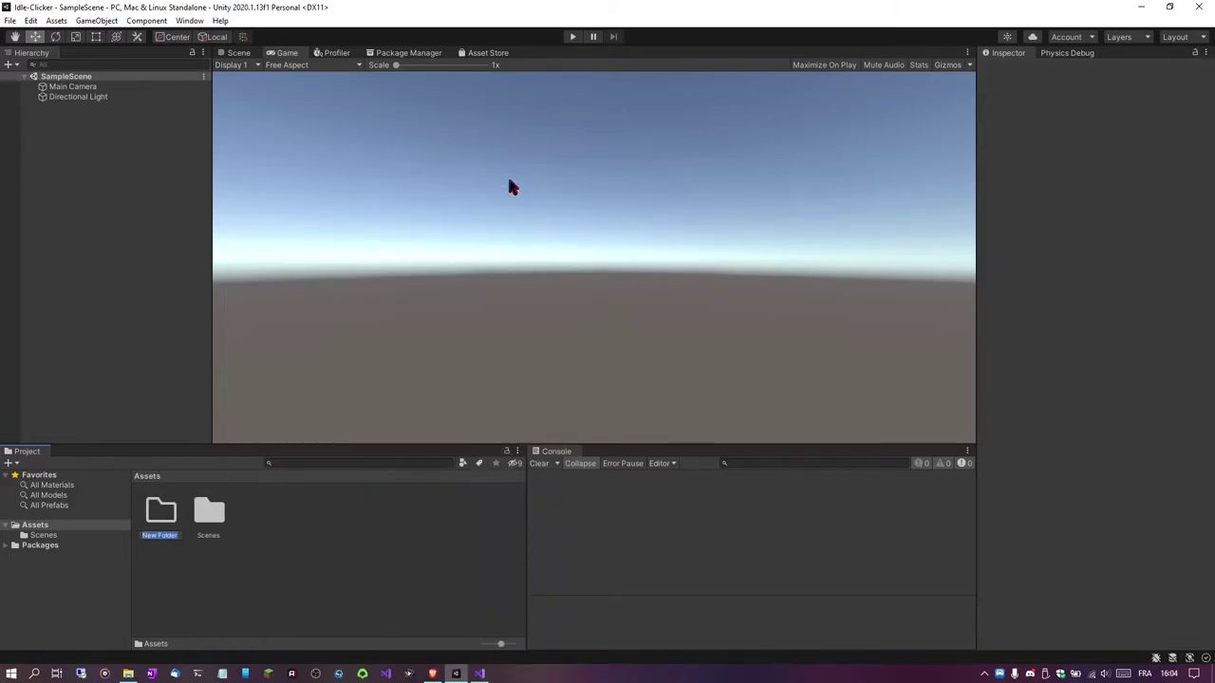
pyautogui.write('Ma')
pyautogui.press('BackSpace')
pyautogui.write('enu')
pyautogui.press('Return')
pyautogui.press('Return')
# - Create a Scenes folder inside Main Menu, then delete it as misplaced
pyautogui.rightClick(234, 501)
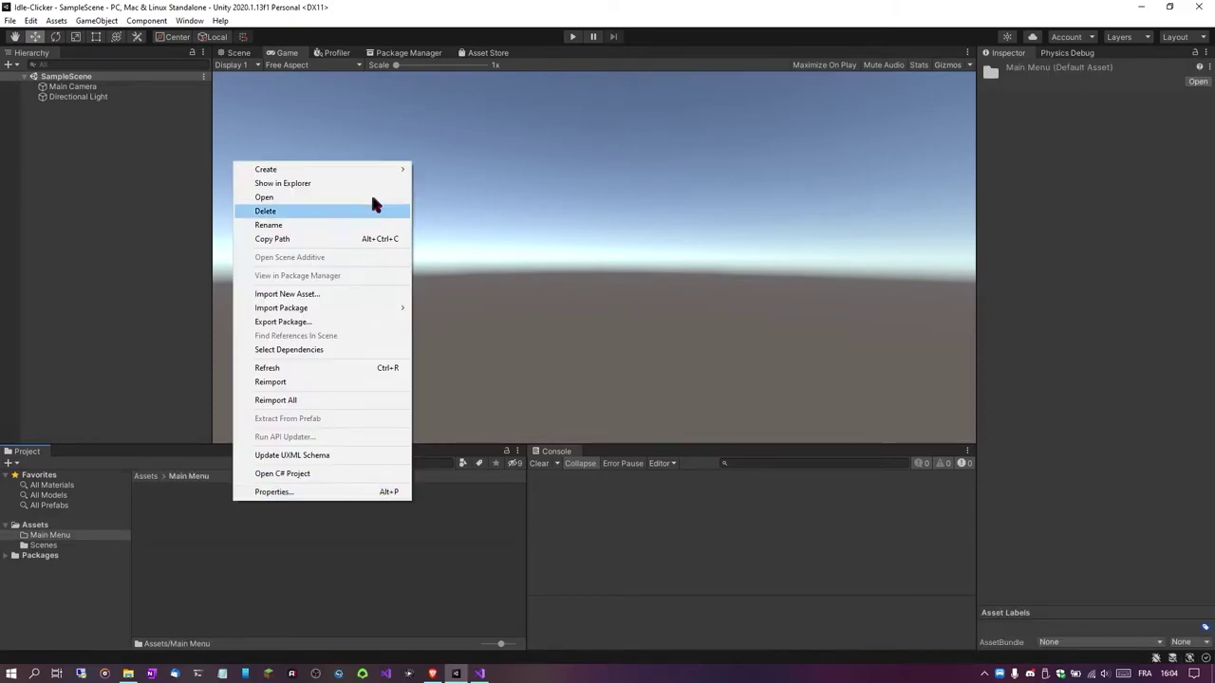
pyautogui.moveTo(389, 169)
pyautogui.click(493, 167)
pyautogui.write('Sce')
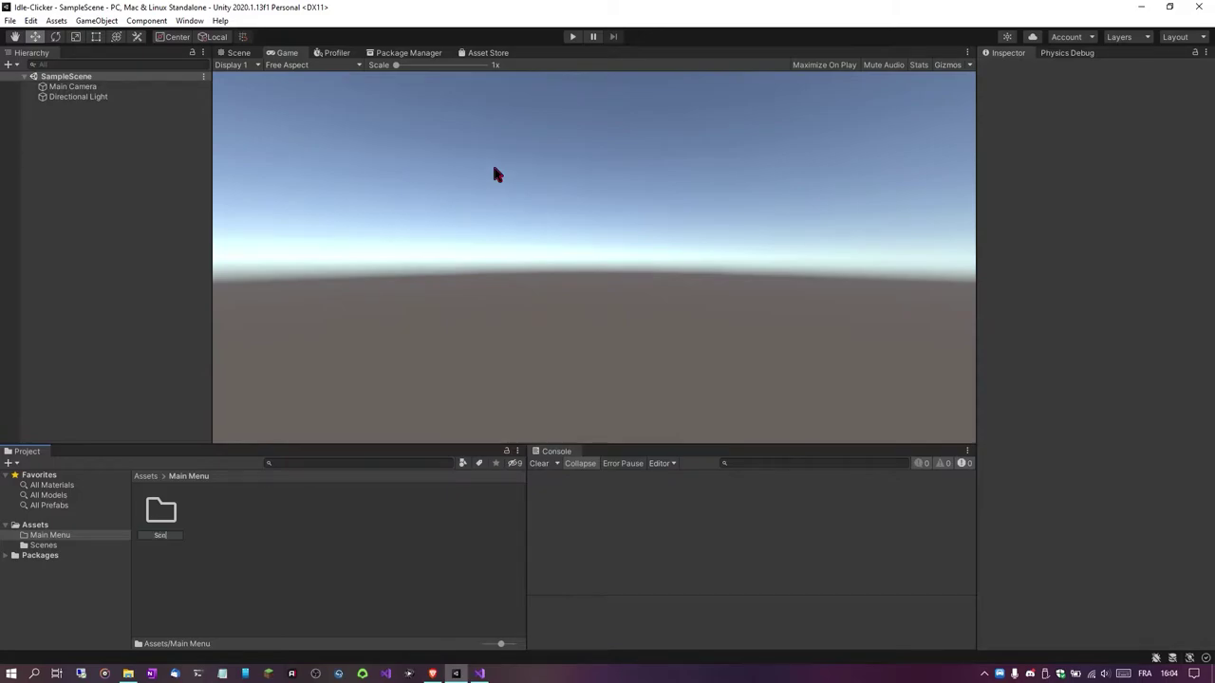
pyautogui.write('nes')
pyautogui.press('Return')
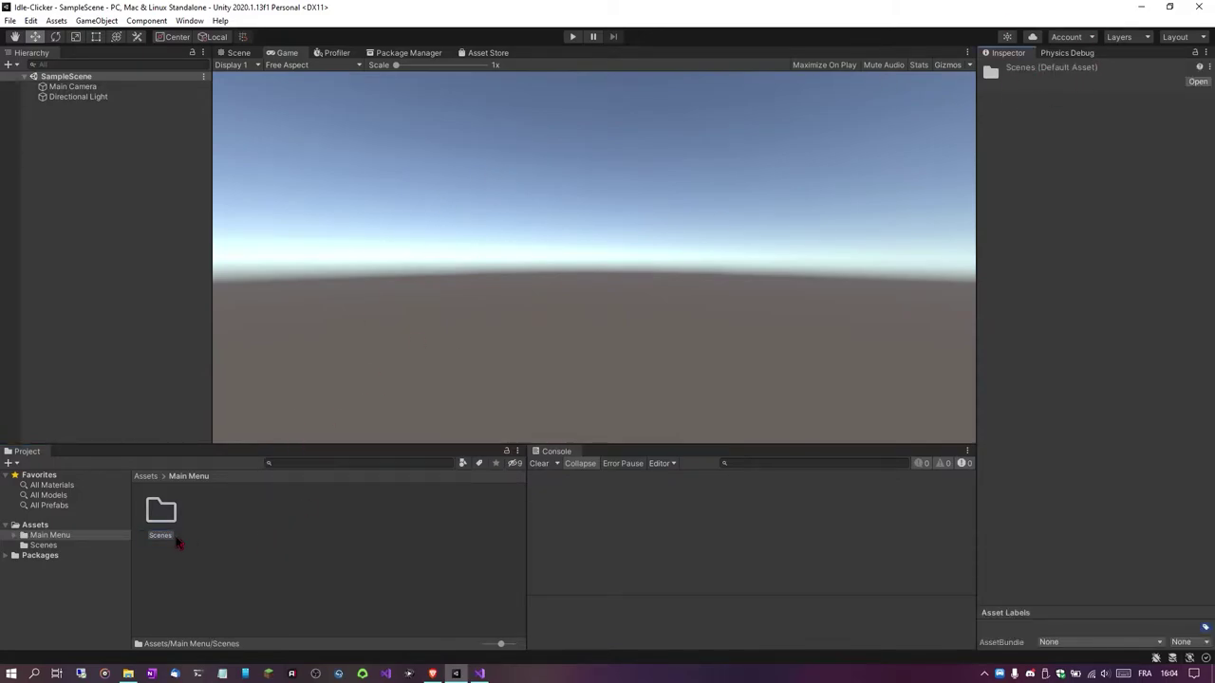
pyautogui.rightClick(297, 526)
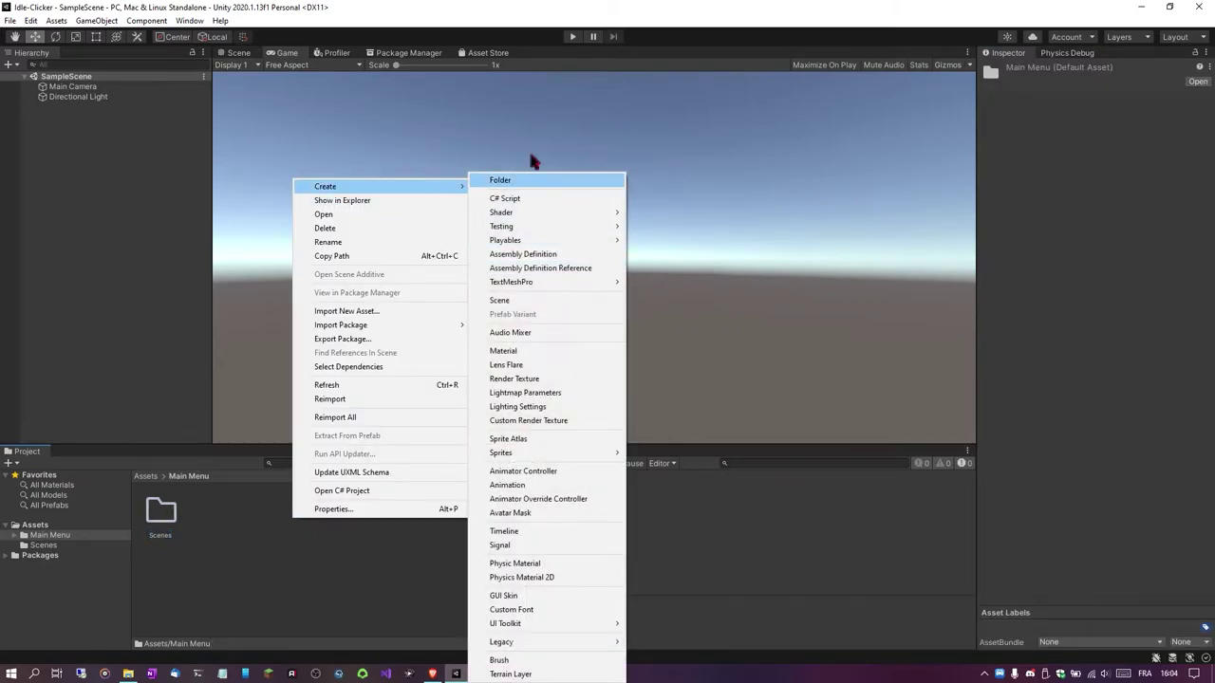
pyautogui.click(279, 477)
pyautogui.click(157, 520)
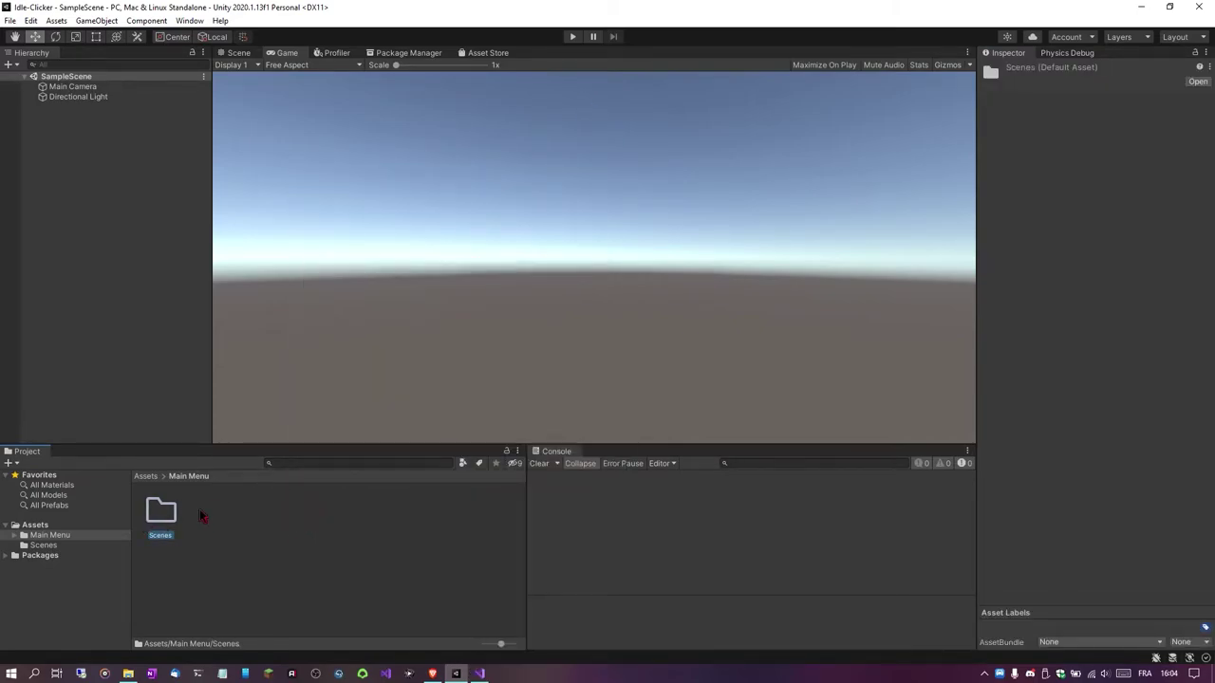
pyautogui.press('Delete')
pyautogui.press('Return')
# - Create a Scripts folder inside Main Menu
pyautogui.rightClick(218, 596)
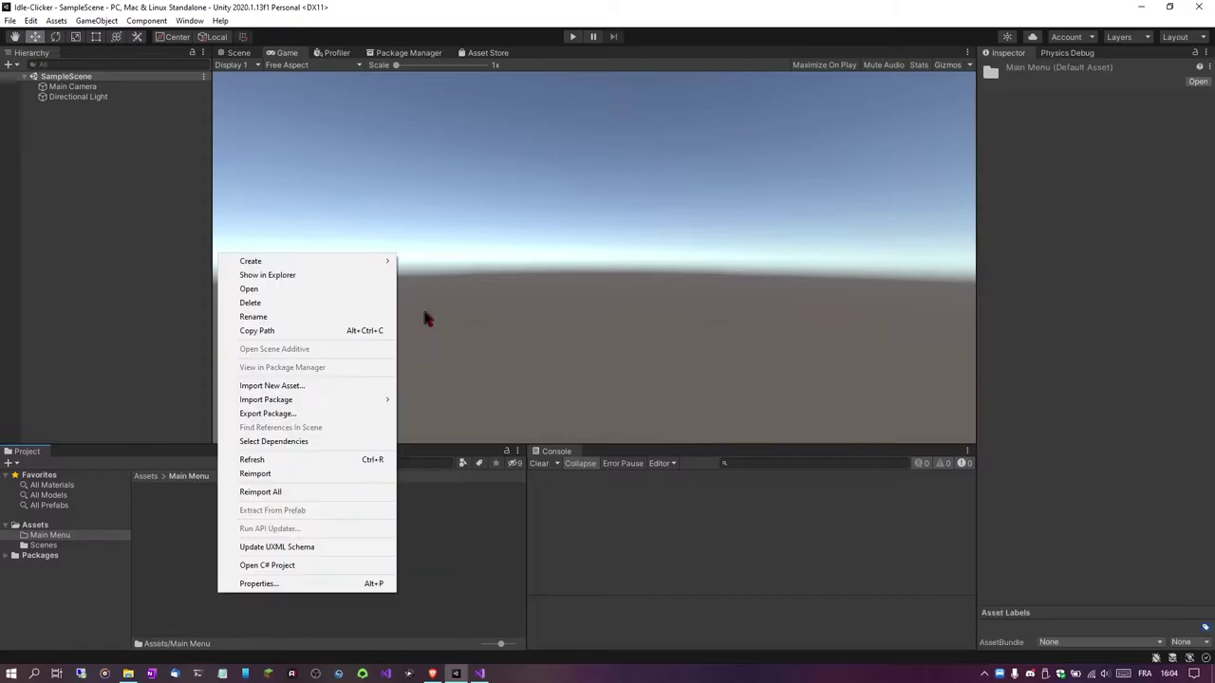
pyautogui.moveTo(386, 262)
pyautogui.click(467, 171)
pyautogui.write('S')
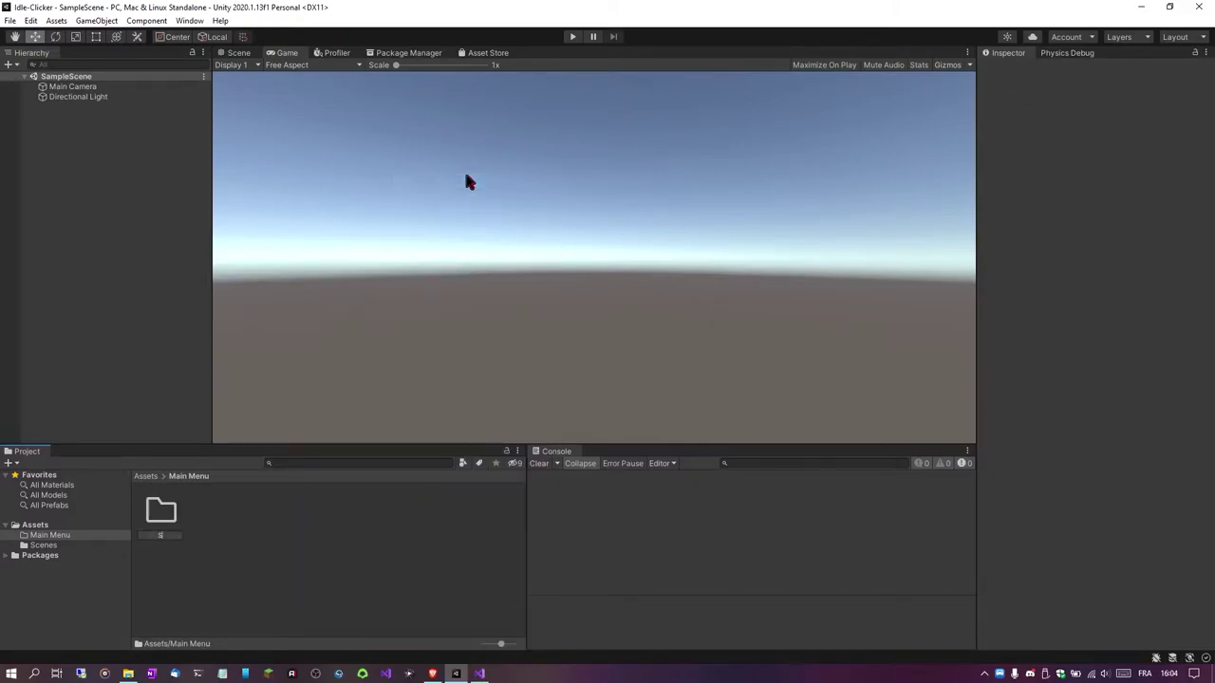
pyautogui.write('s')
pyautogui.press('Return')
# - Rename the SampleScene asset in Scenes to MainMenu
pyautogui.press('Down')
pyautogui.click(160, 517)
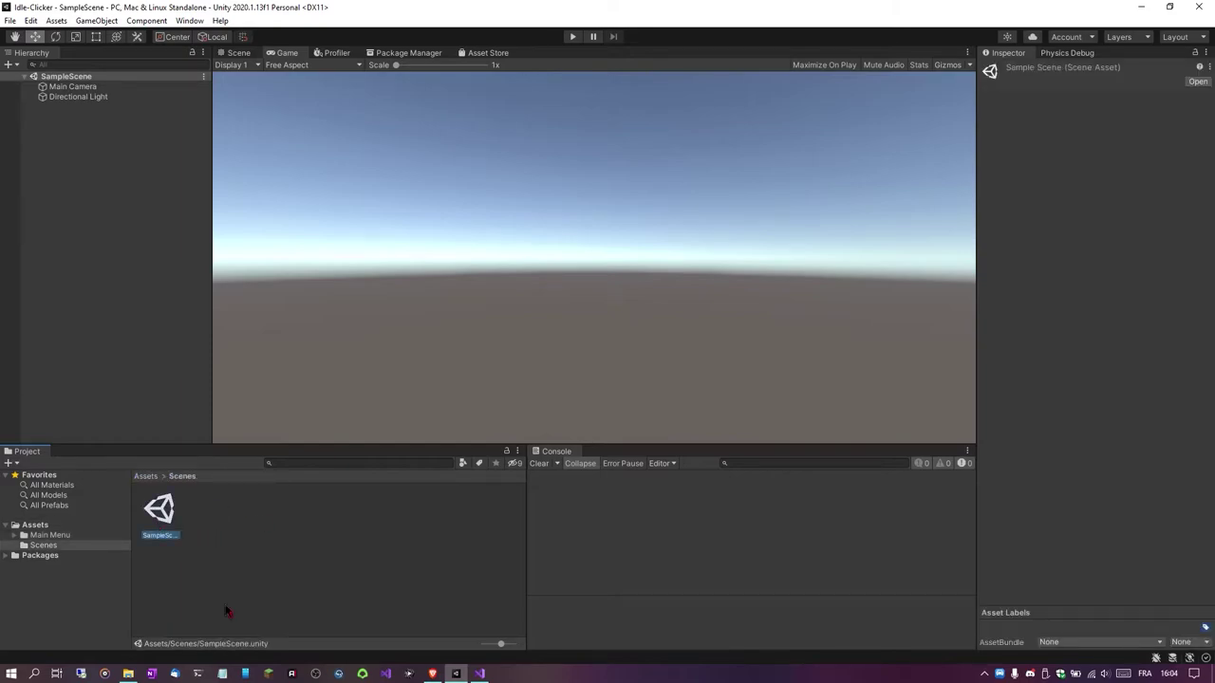
pyautogui.press('F2')
pyautogui.write('MainMenu')
pyautogui.press('Return')
pyautogui.press('Return')
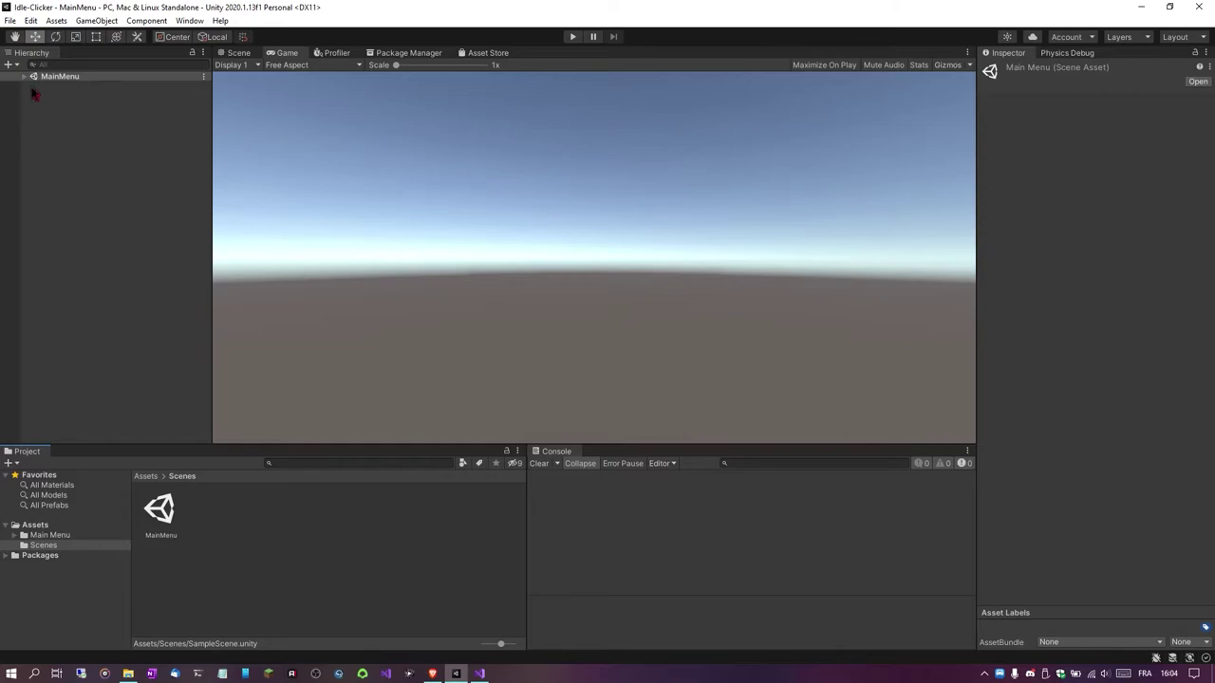
# - Reload the renamed scene, delete the Directional Light, and save MainMenu
pyautogui.click(158, 511)
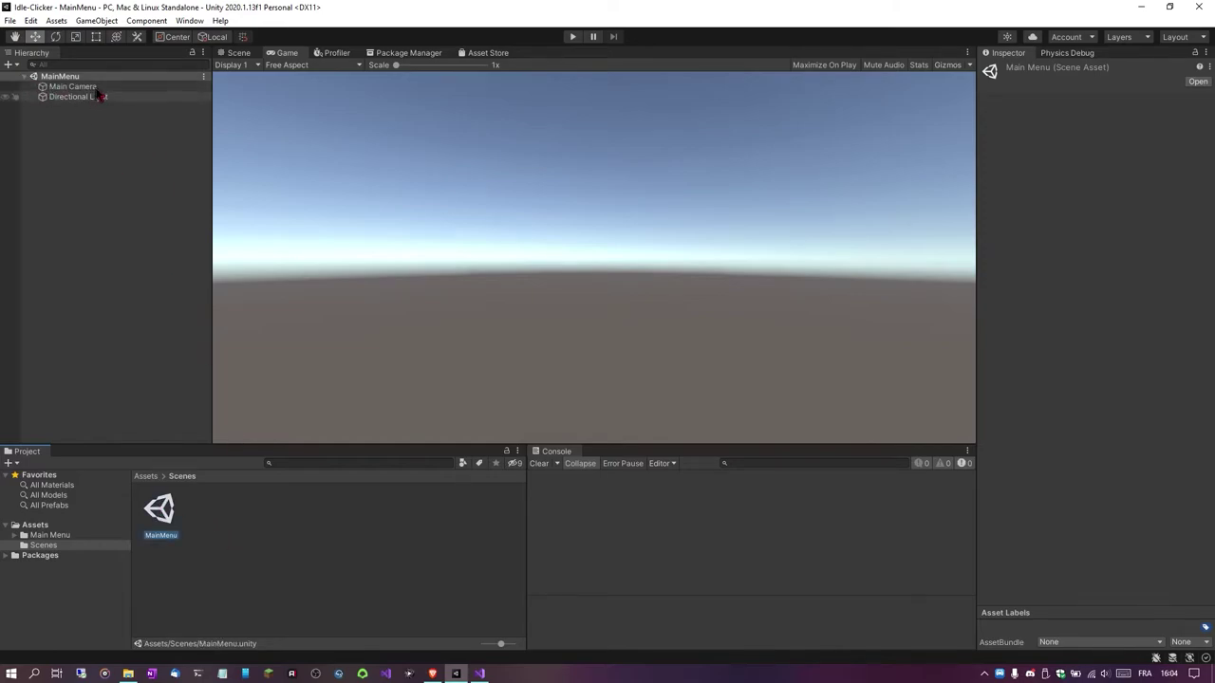
pyautogui.click(86, 86)
pyautogui.click(105, 97)
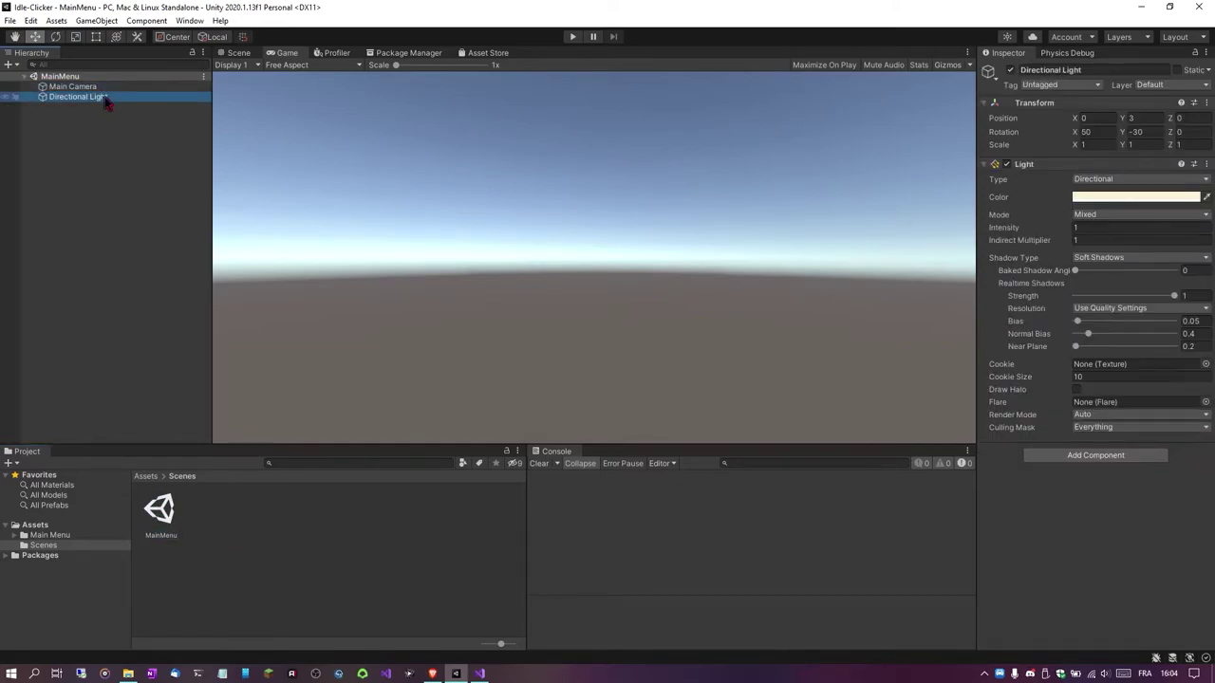
pyautogui.press('Delete')
pyautogui.hotkey('ctrl', 's')
pyautogui.click(237, 53)
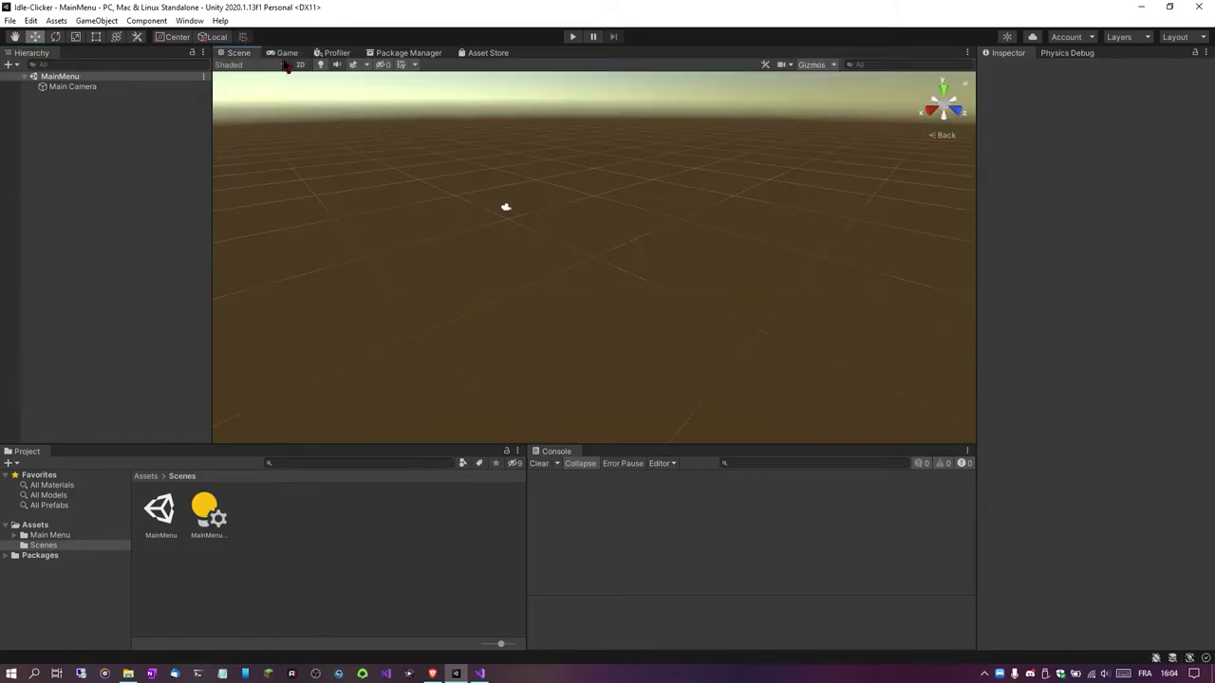
pyautogui.click(286, 53)
# - Reset the Main Camera's transform and set its far clipping plane to 100
pyautogui.click(82, 87)
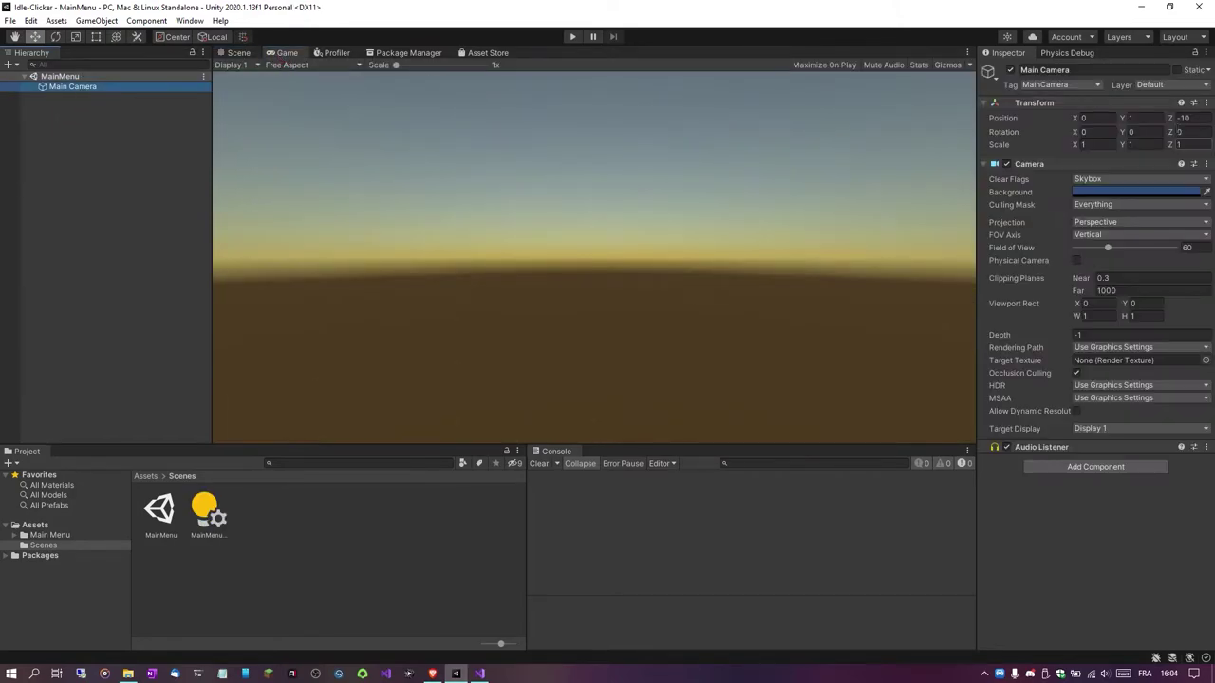
pyautogui.click(1206, 102)
pyautogui.click(1149, 118)
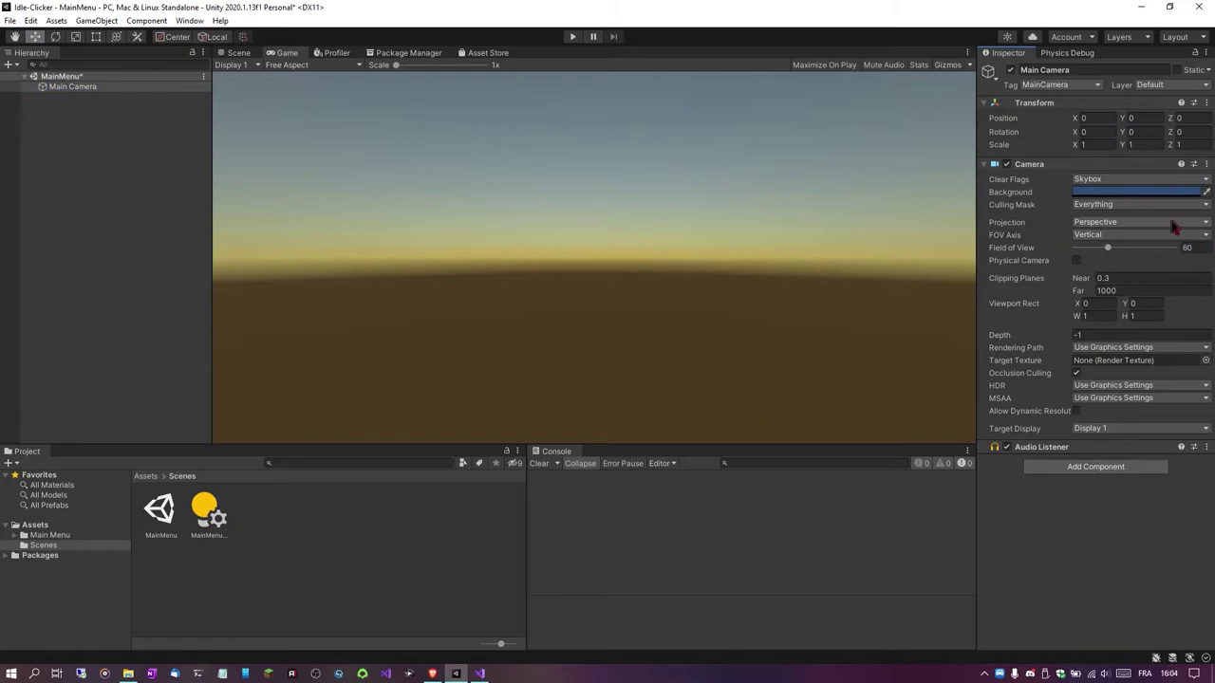
pyautogui.click(1140, 291)
pyautogui.write('100')
pyautogui.press('Return')
# - Set Main Camera Clear Flags to Solid Color with a light blue 6F89B3 background
pyautogui.click(1112, 180)
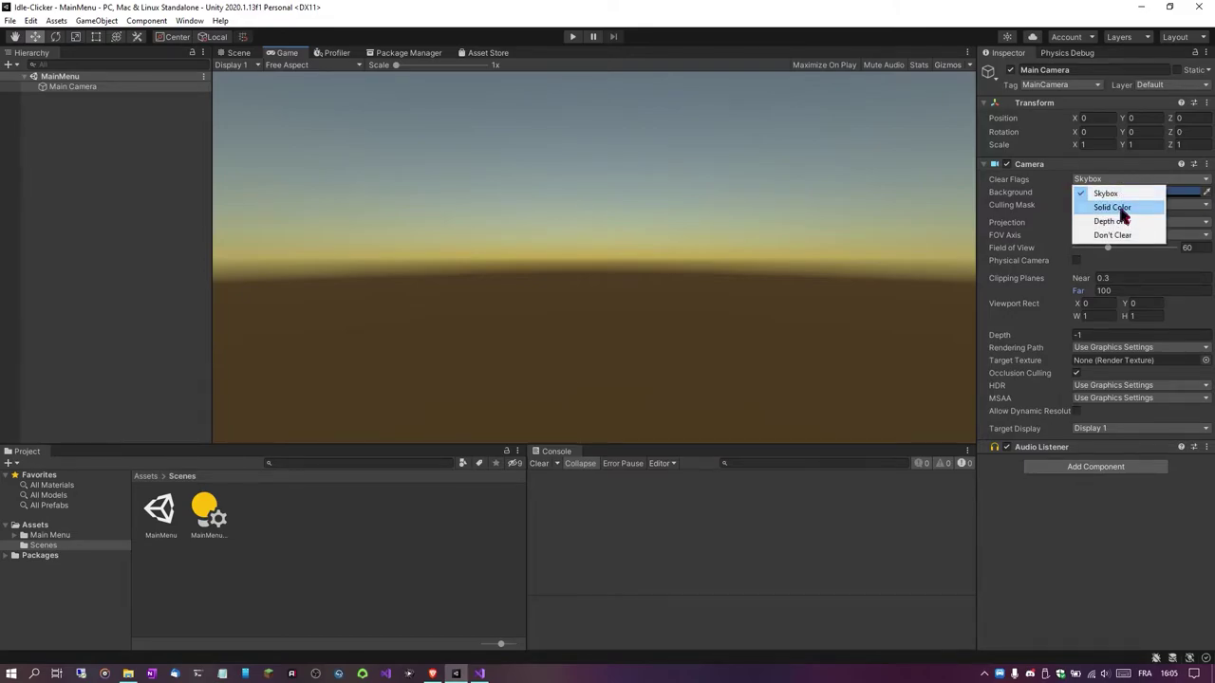
pyautogui.click(1083, 208)
pyautogui.click(1147, 193)
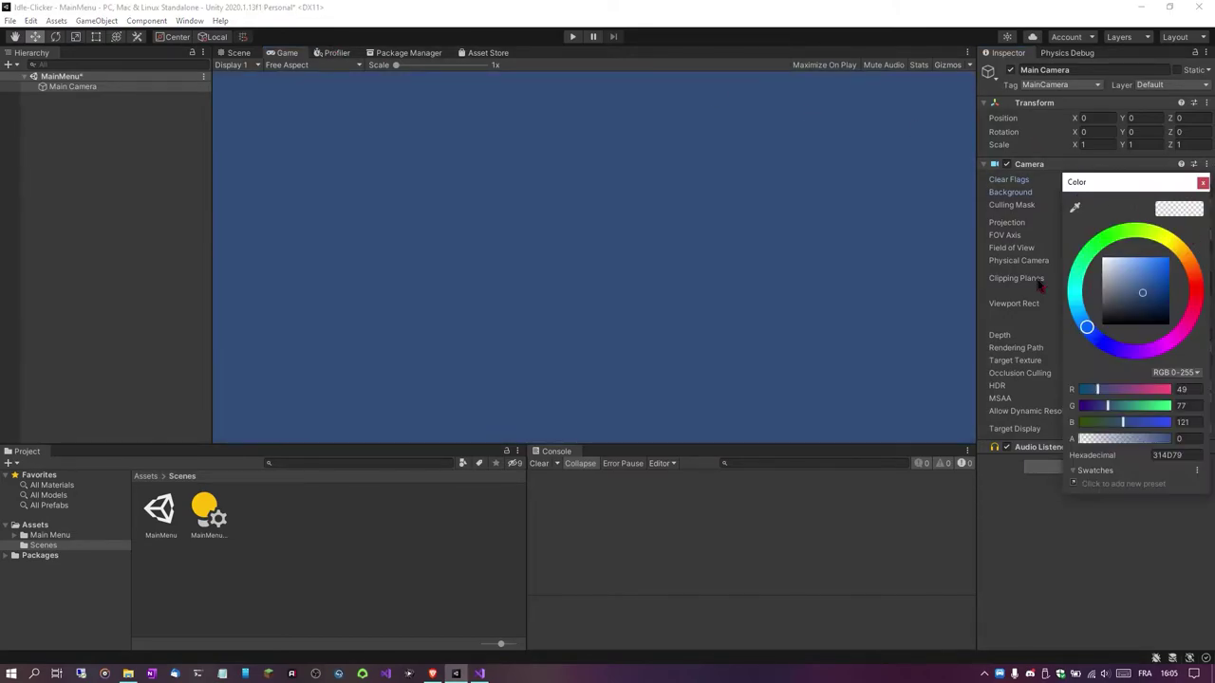
pyautogui.click(1106, 264)
pyautogui.moveTo(1107, 264); pyautogui.dragTo(1129, 283)
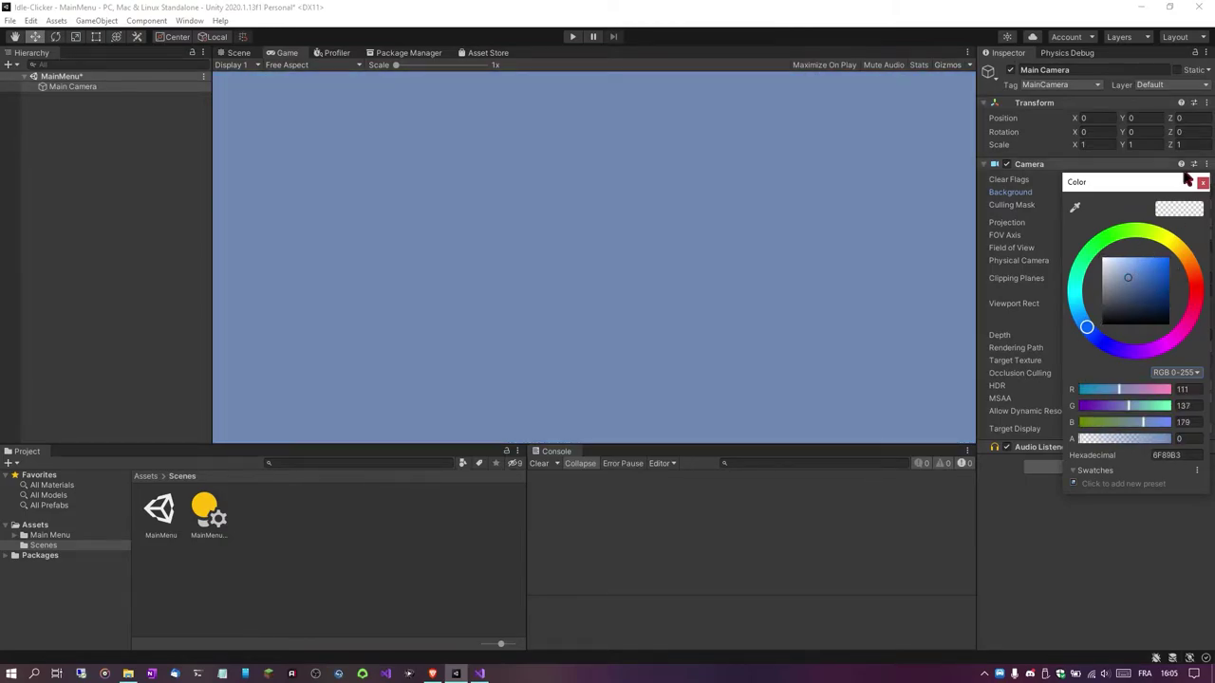
pyautogui.click(1203, 182)
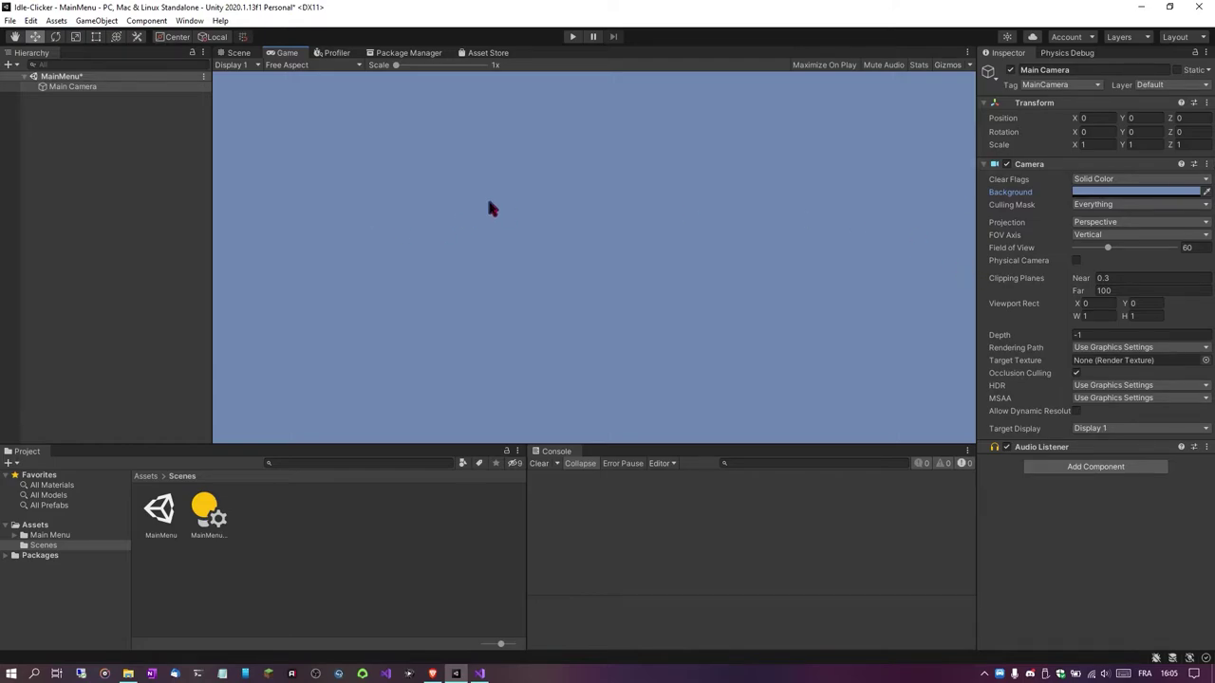
pyautogui.click(236, 53)
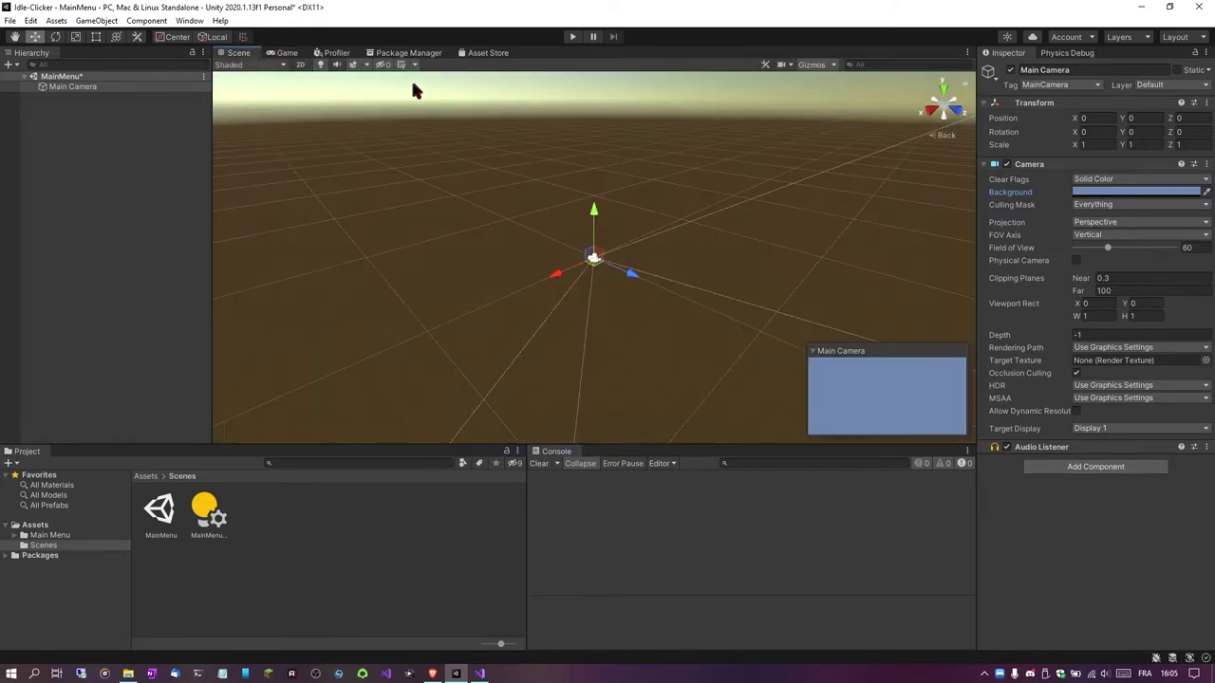
pyautogui.press('f')
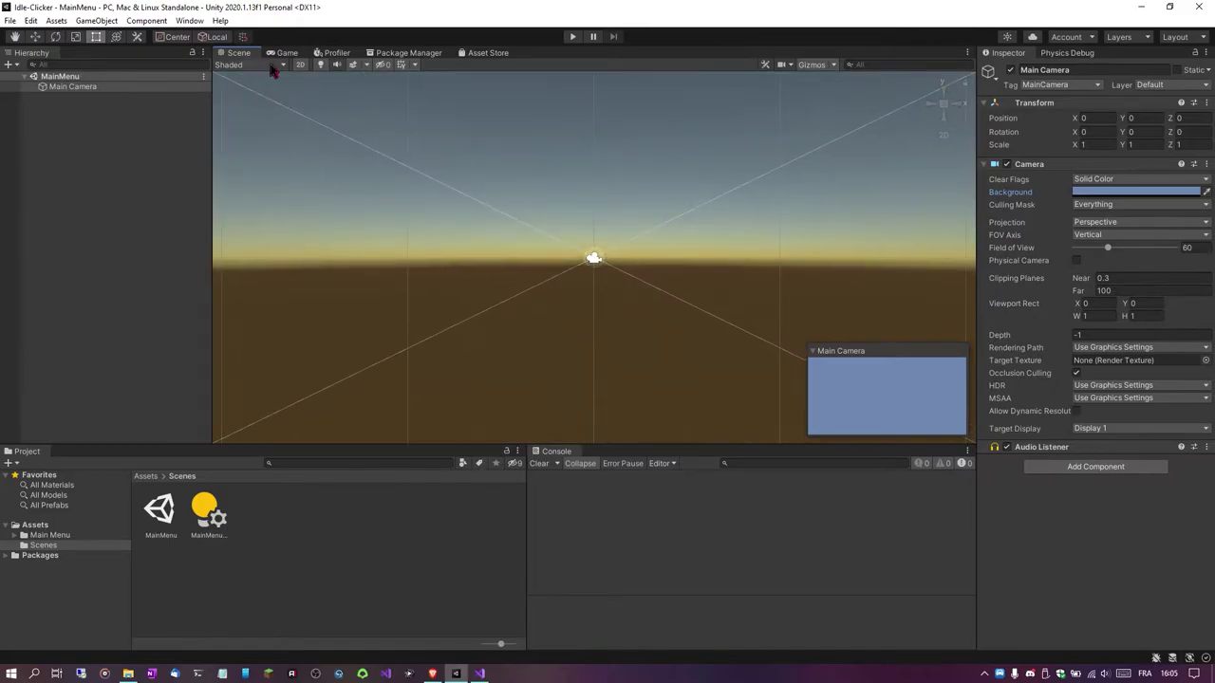
pyautogui.click(277, 53)
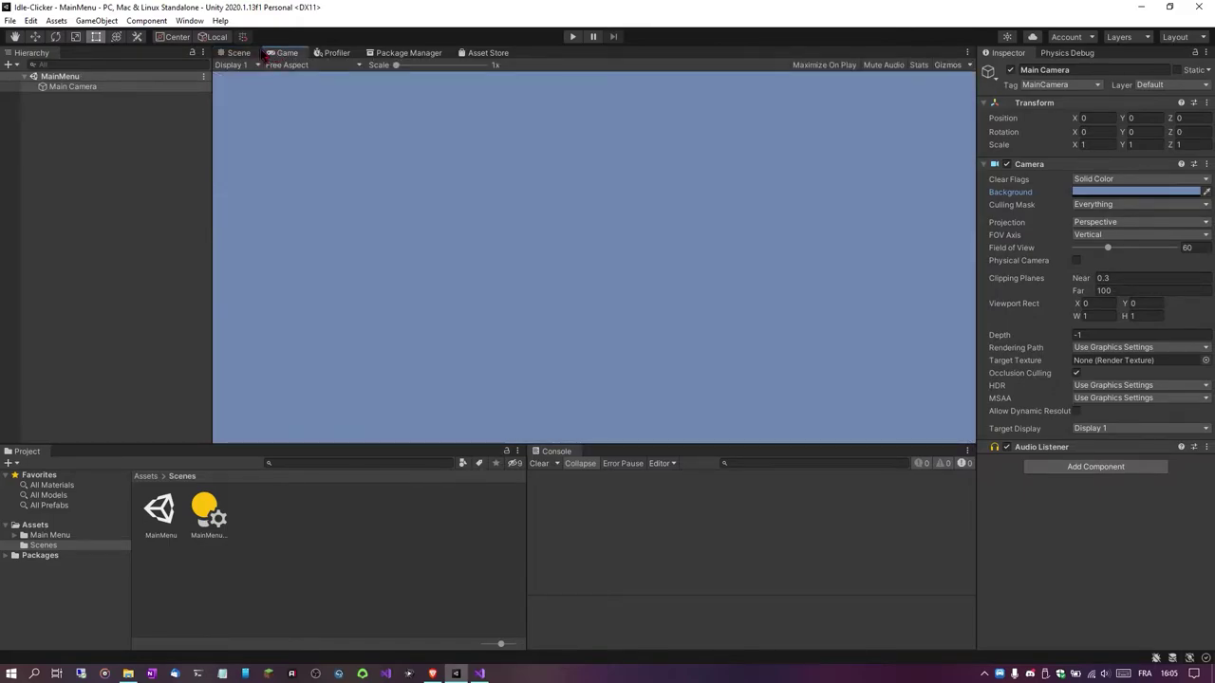
pyautogui.click(237, 53)
pyautogui.click(302, 67)
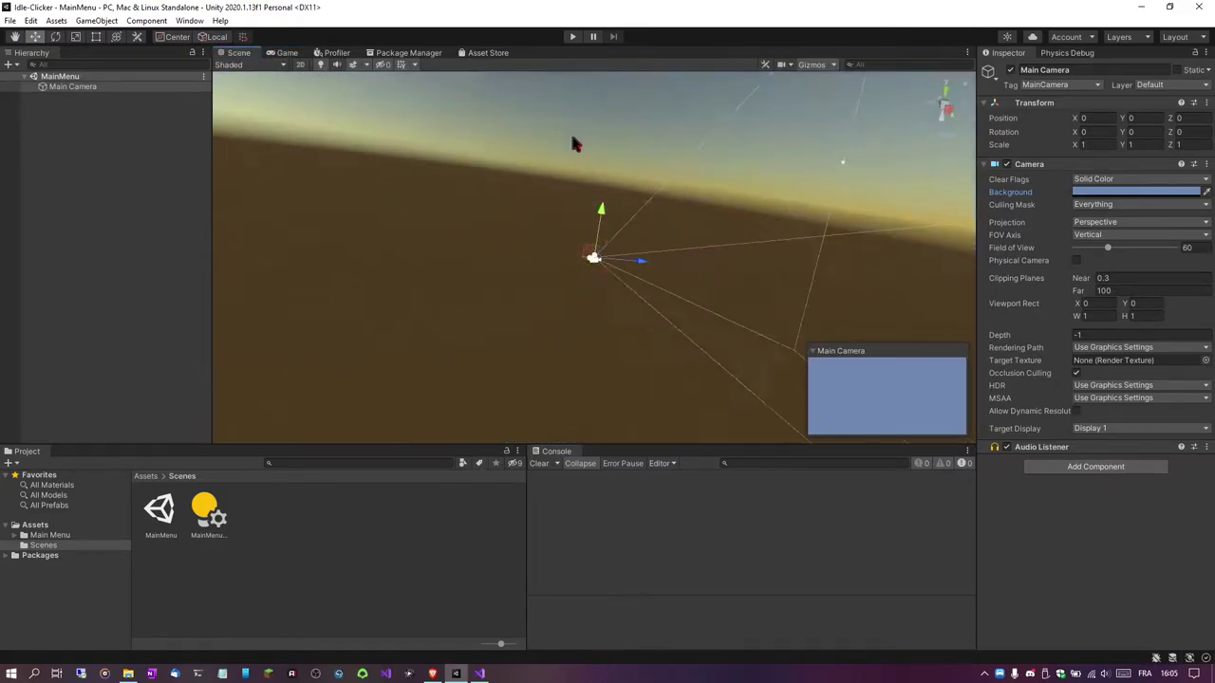
pyautogui.click(299, 66)
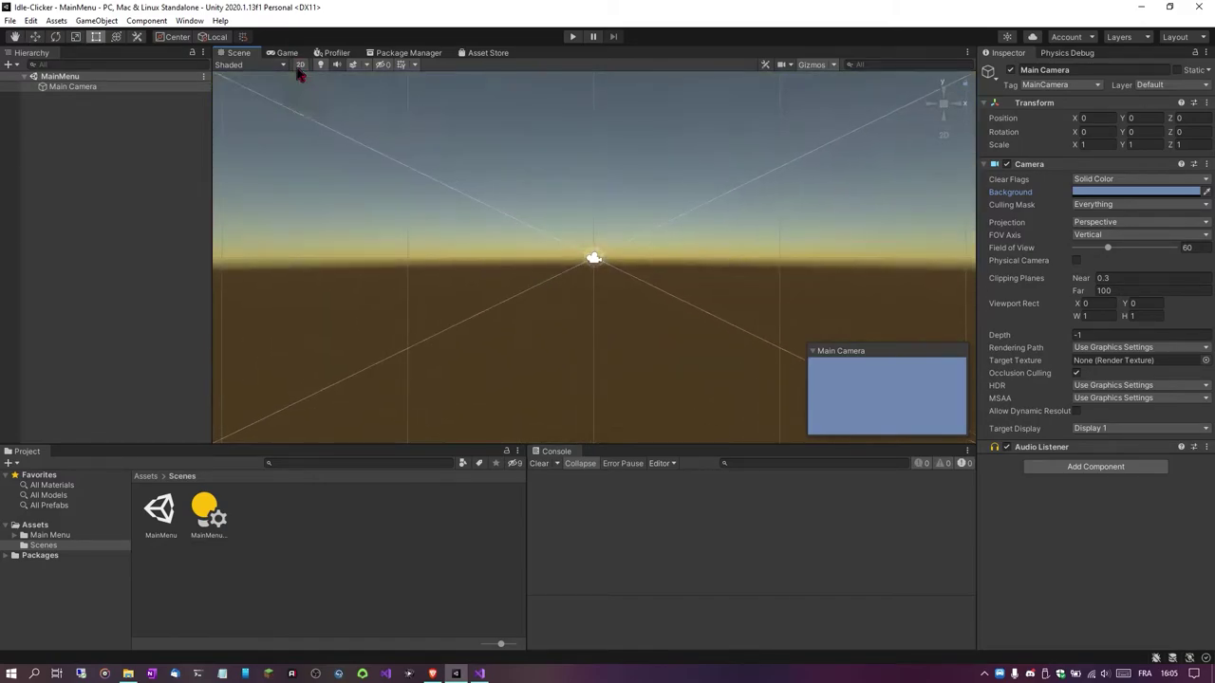
pyautogui.click(300, 65)
pyautogui.click(300, 66)
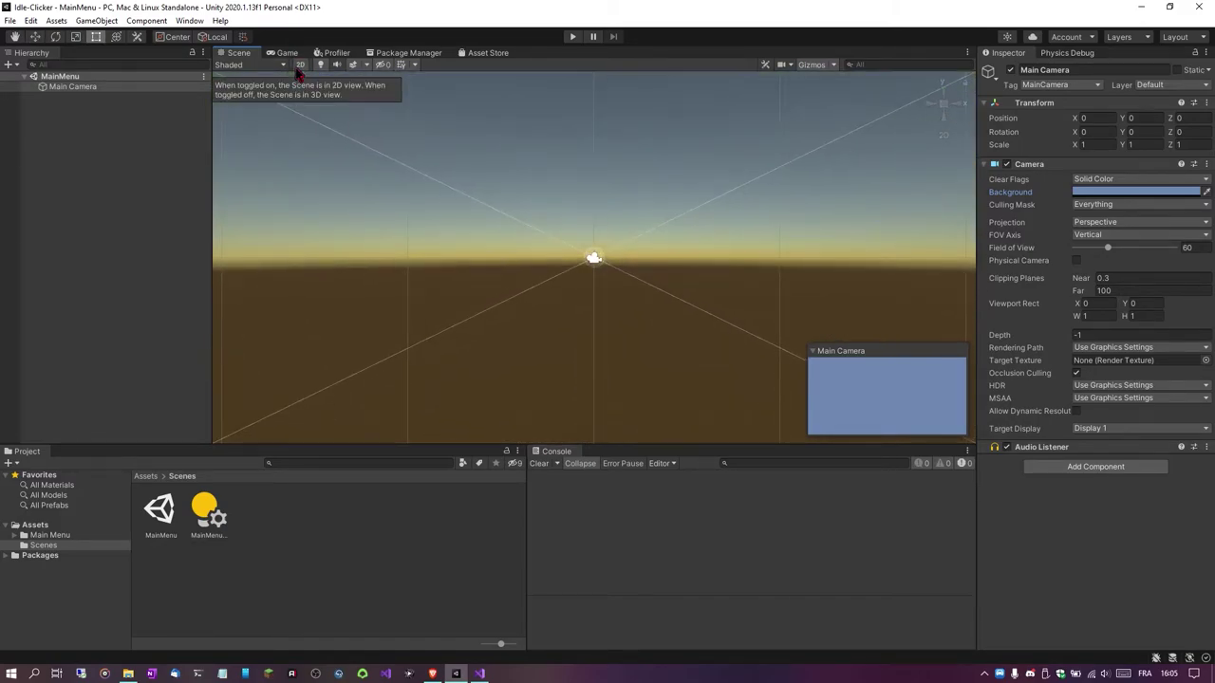
pyautogui.click(300, 66)
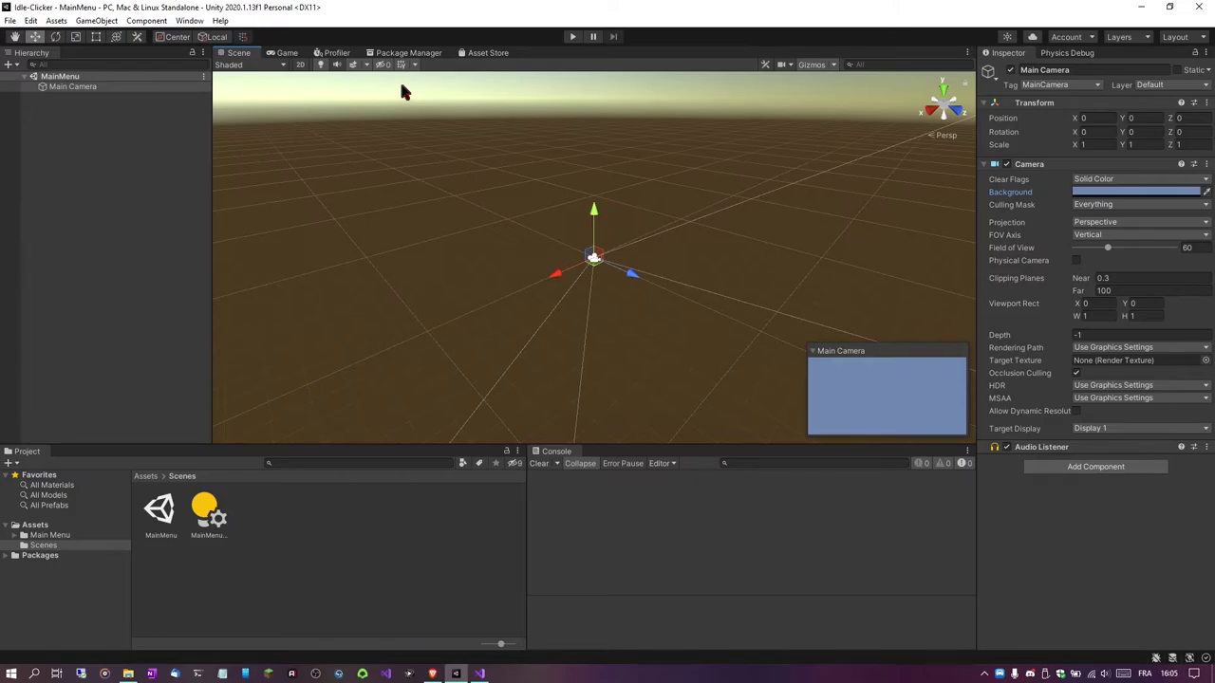
pyautogui.click(284, 53)
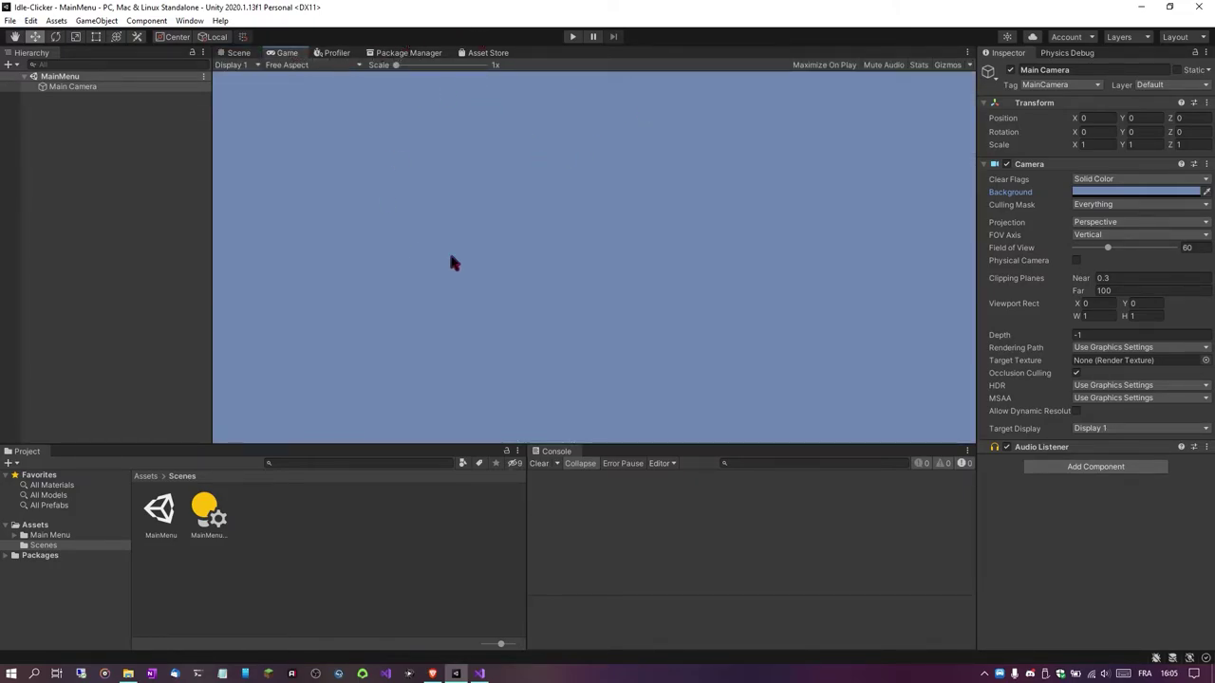
pyautogui.click(218, 550)
# - Create a C# script in Main Menu/Scripts, first naming it MainMenubutton
pyautogui.click(208, 513)
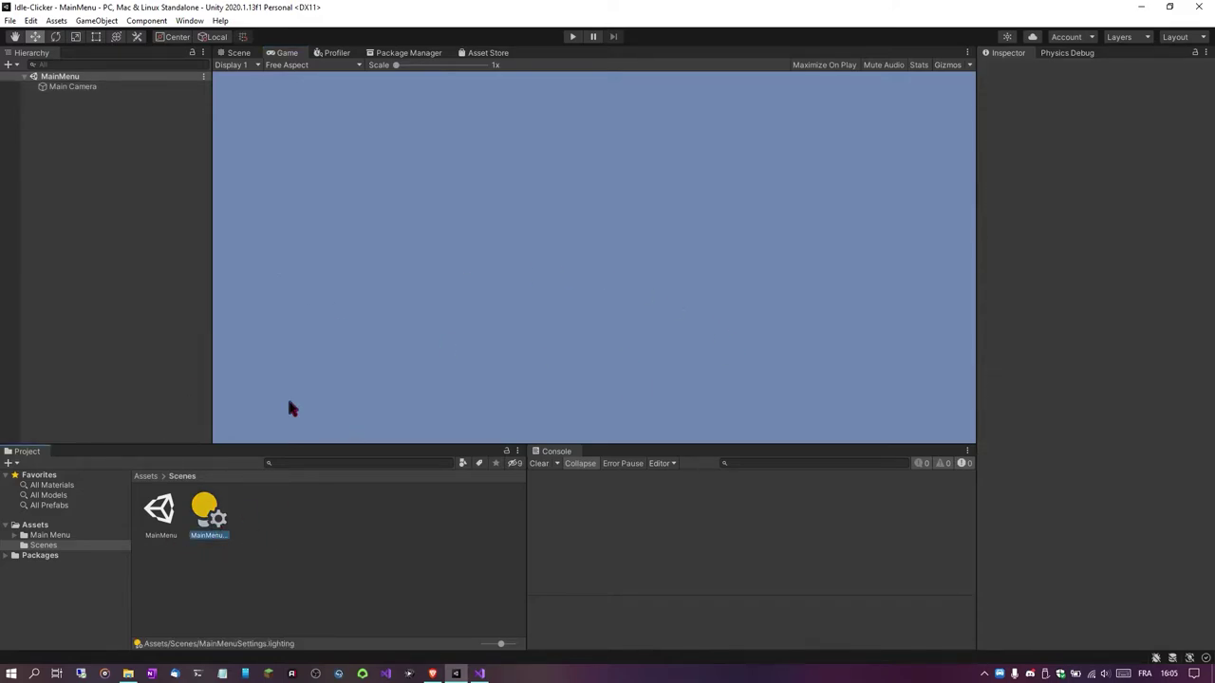
pyautogui.moveTo(435, 211)
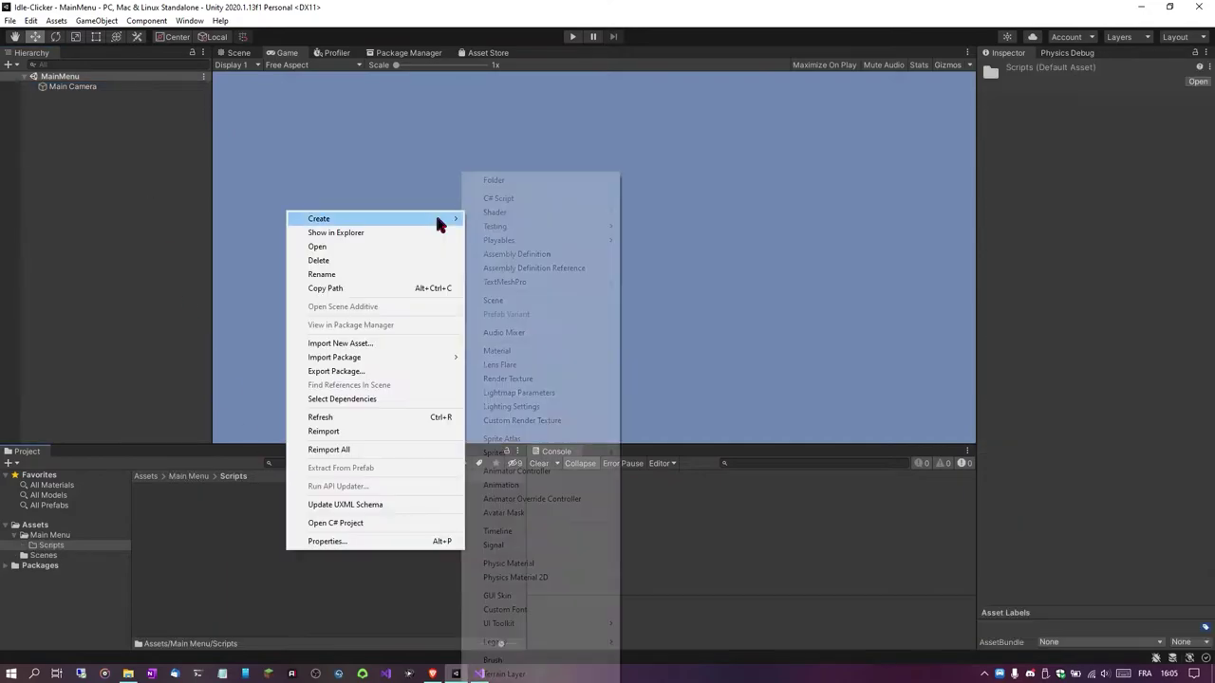
pyautogui.click(527, 200)
pyautogui.write('MainMe')
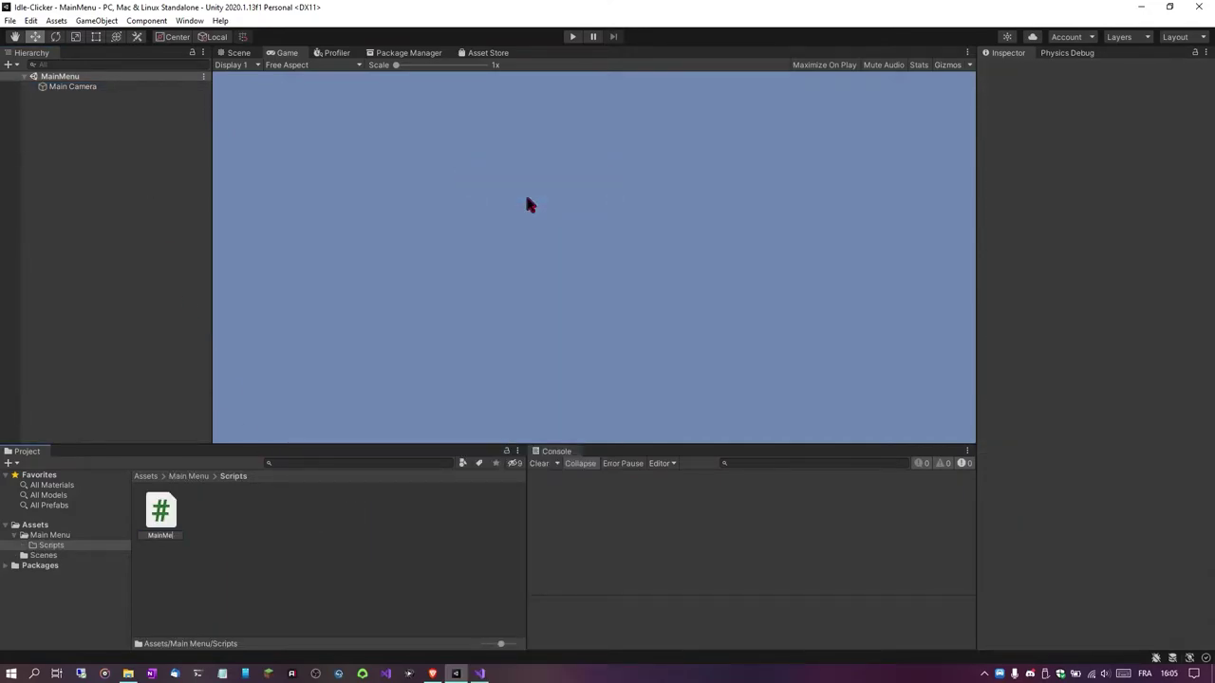
pyautogui.write('nubutton')
pyautogui.press('Return')
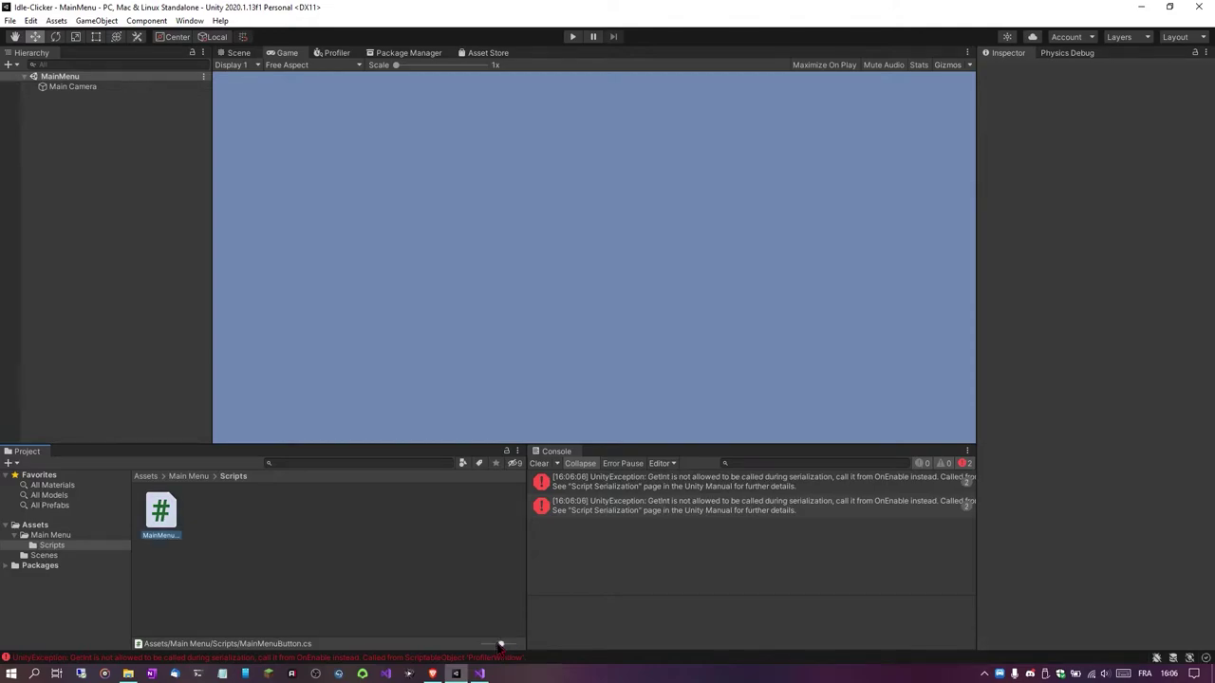
# - Enlarge the Project thumbnails, read both GetInt serialization errors, then clear the Console
pyautogui.moveTo(500, 644); pyautogui.dragTo(513, 645)
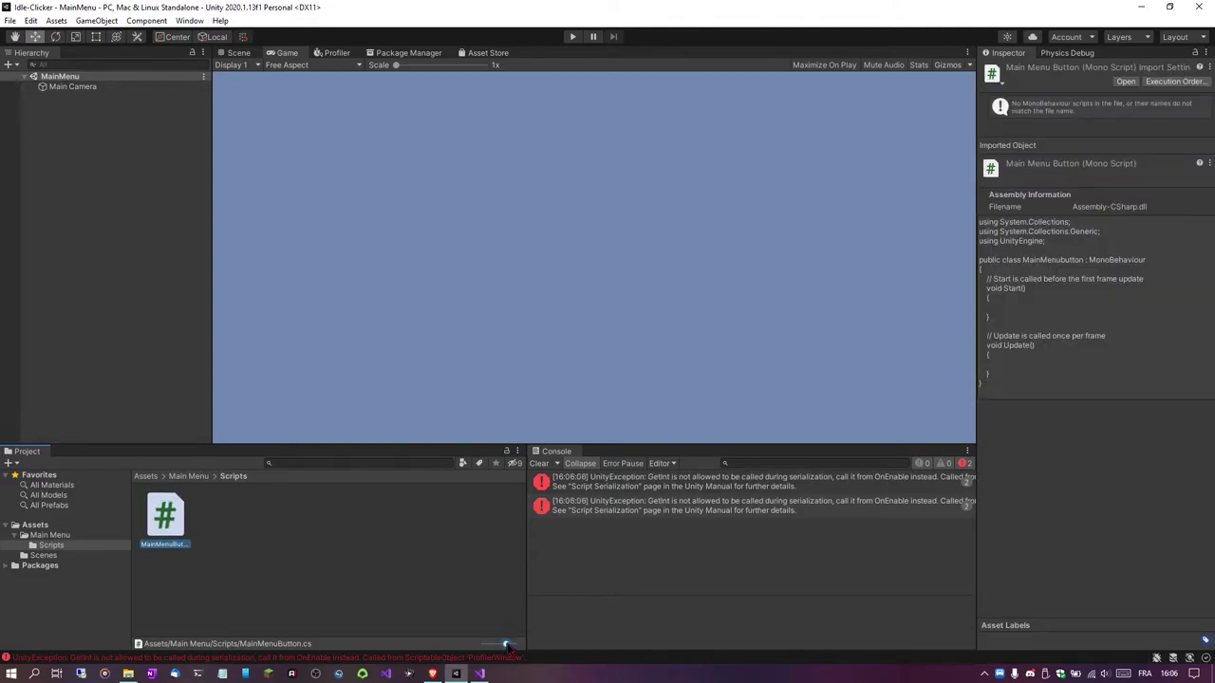
pyautogui.click(418, 559)
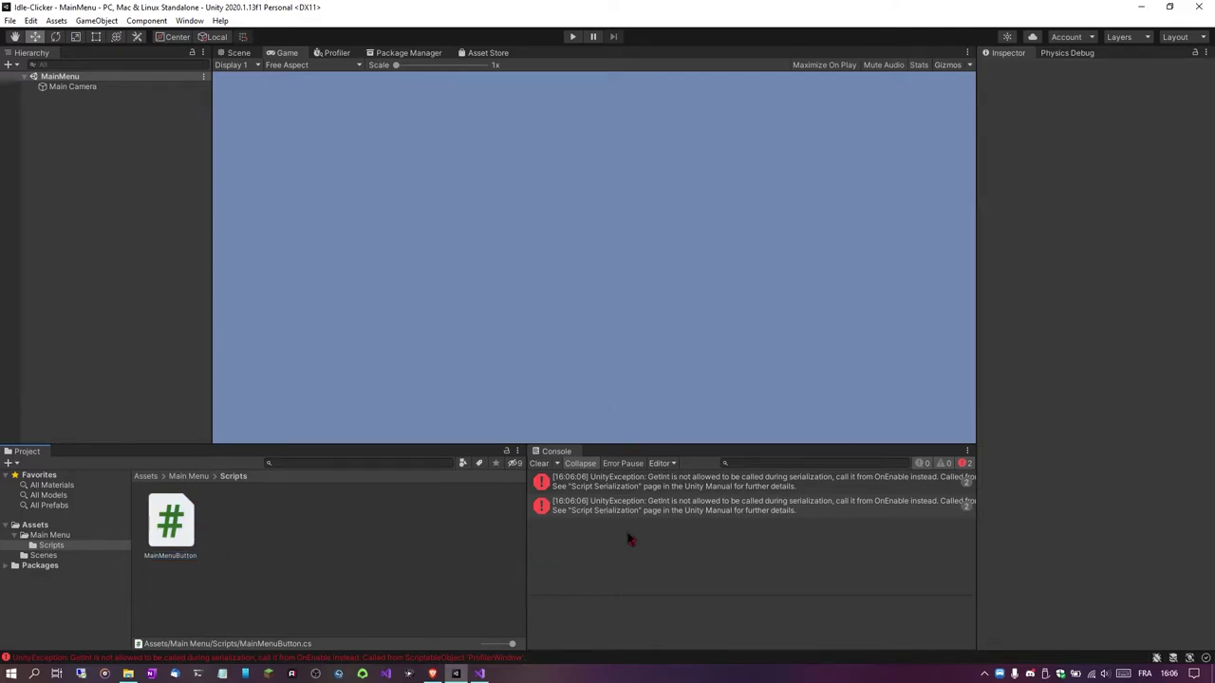
pyautogui.click(691, 506)
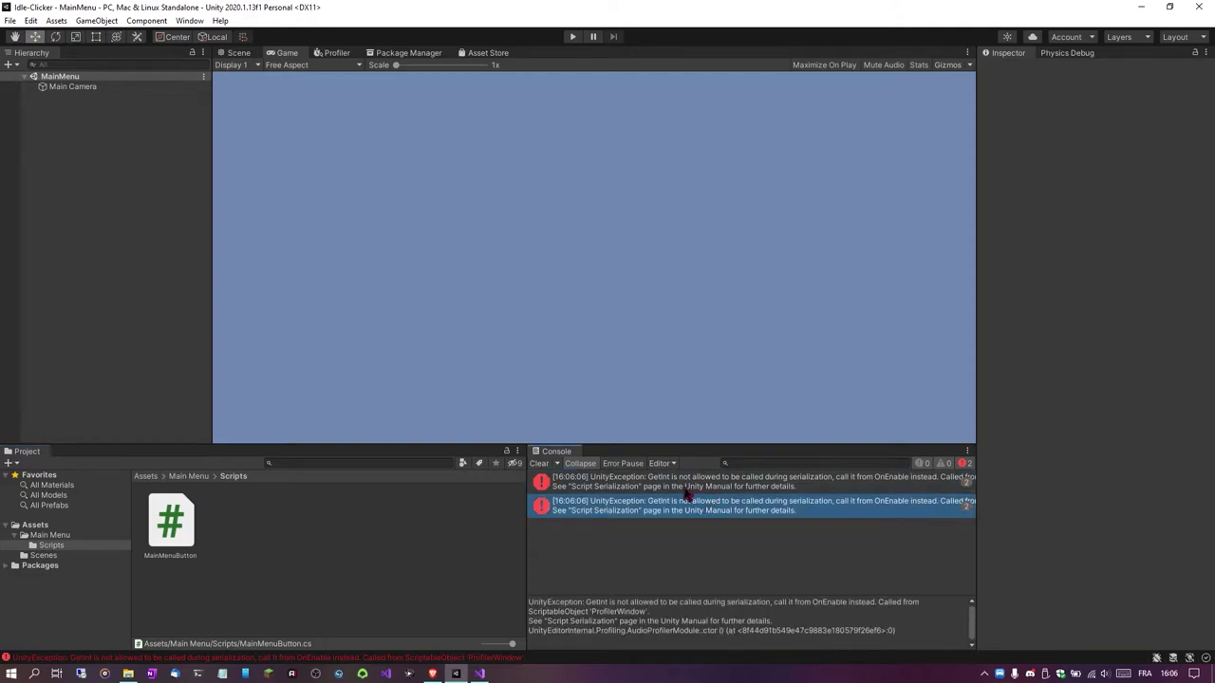
pyautogui.press('Up')
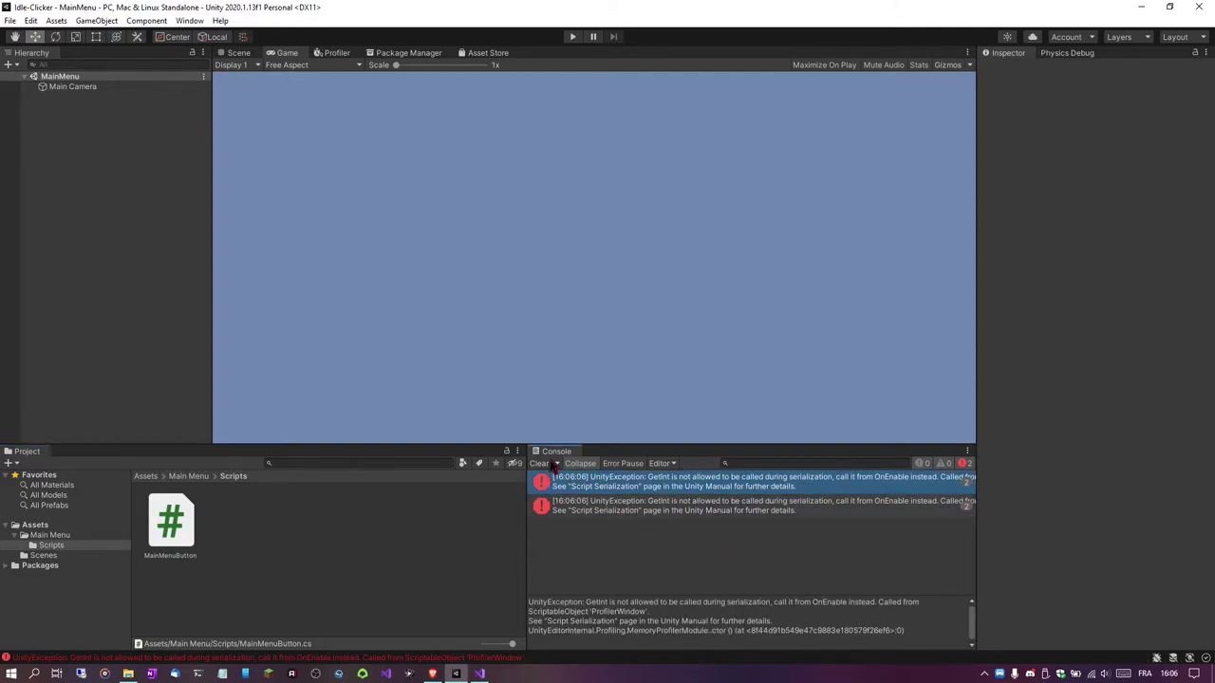
pyautogui.click(541, 463)
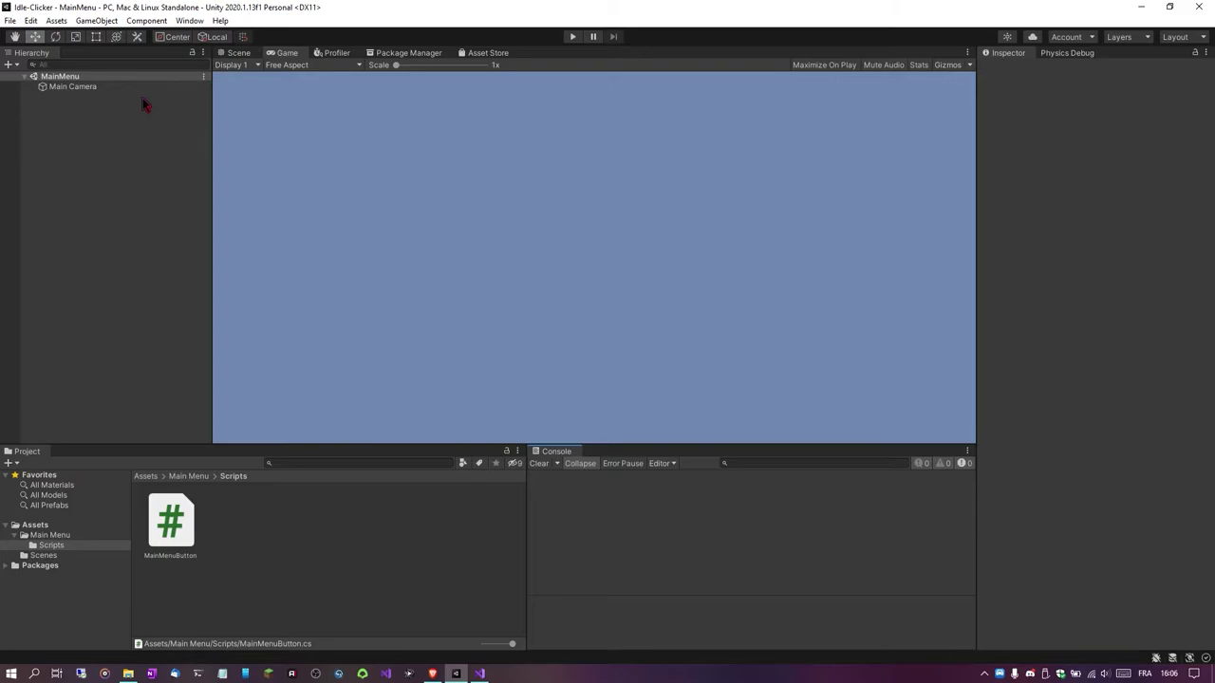
# - Add a UI Canvas with an EventSystem to the MainMenu scene and save it
pyautogui.rightClick(96, 161)
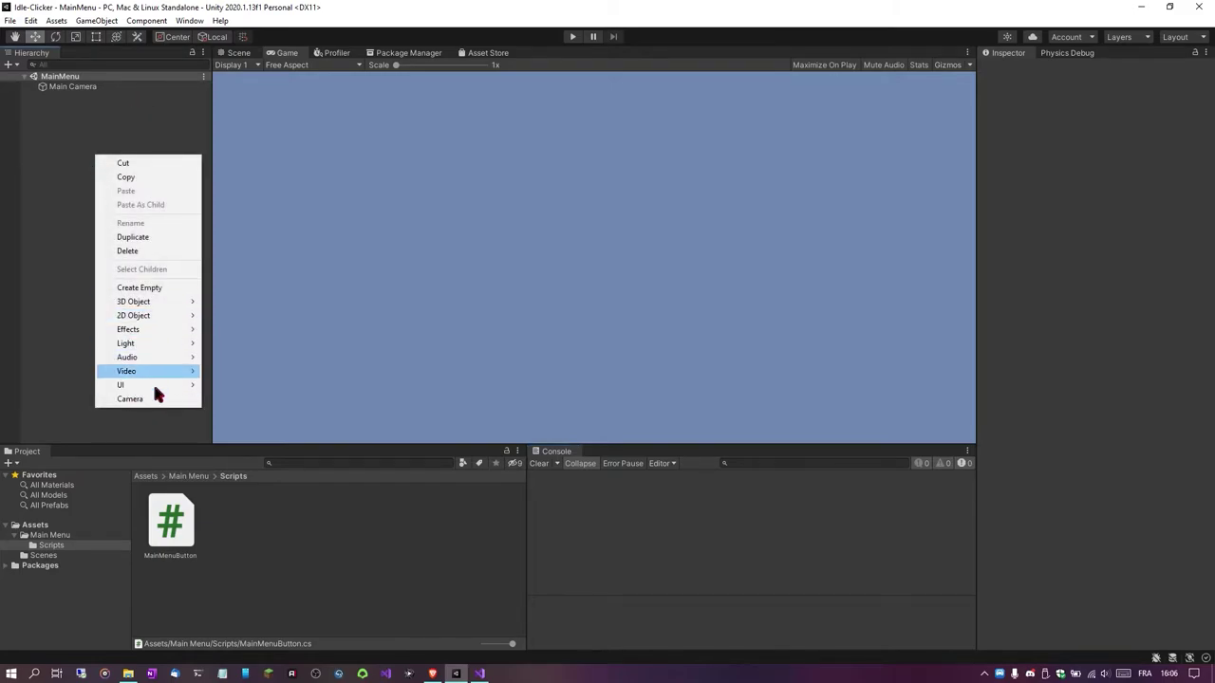
pyautogui.moveTo(155, 385)
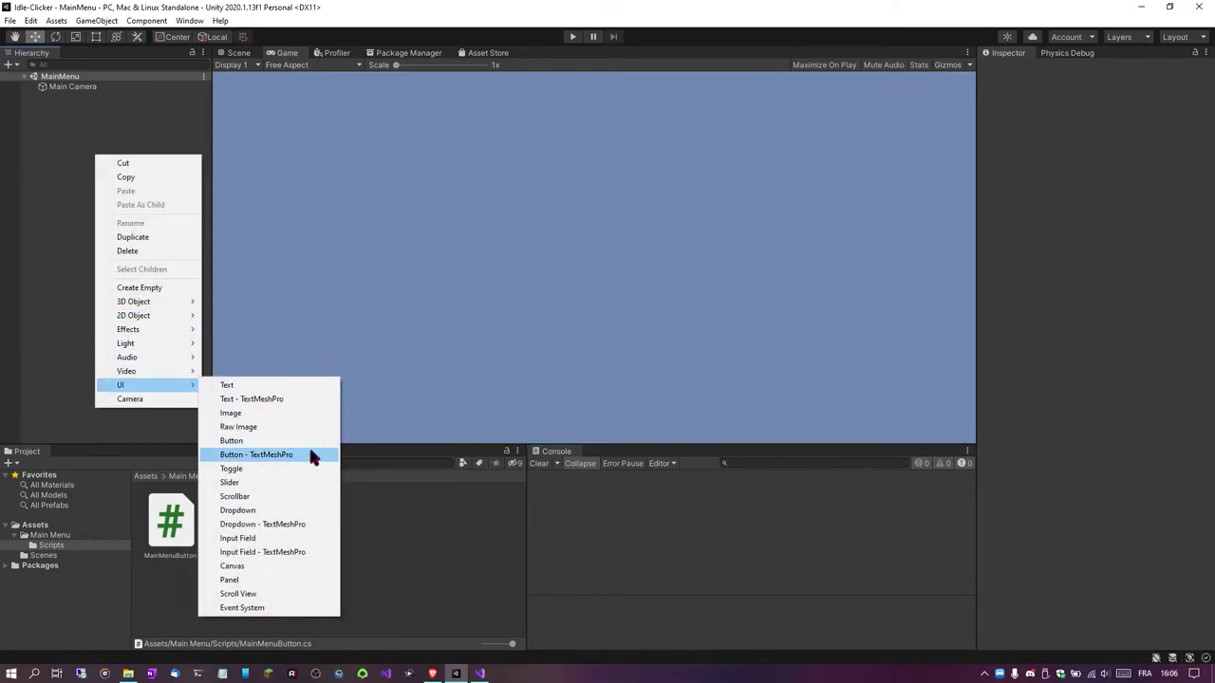
pyautogui.click(252, 564)
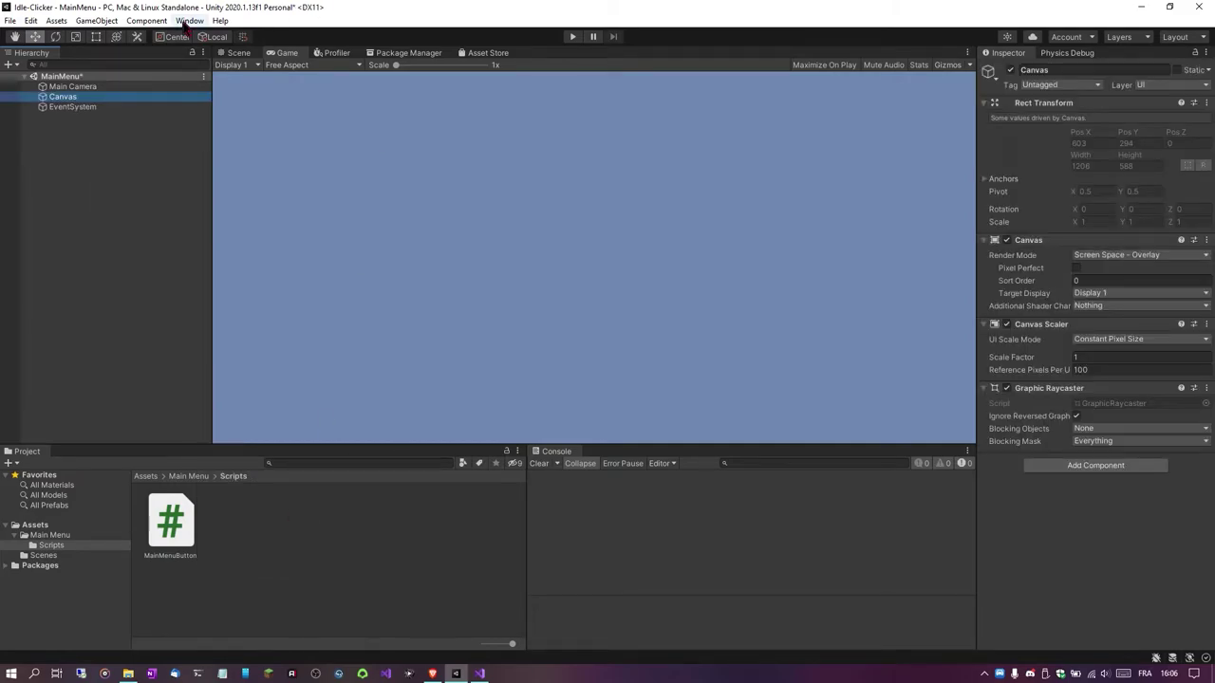
pyautogui.hotkey('ctrl', 's')
# - Try attaching MainMenuButton to the Canvas, dismiss the error, and open the script in Visual Studio
pyautogui.moveTo(189, 543); pyautogui.dragTo(1092, 454)
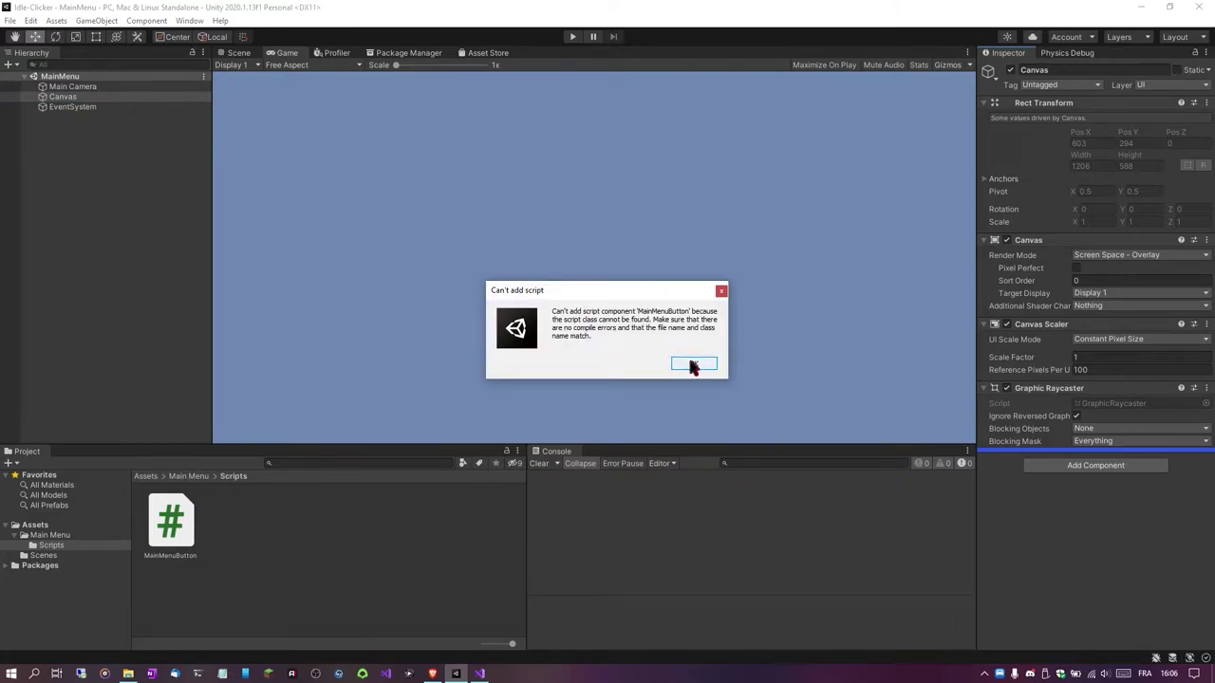
pyautogui.click(690, 367)
pyautogui.doubleClick(181, 534)
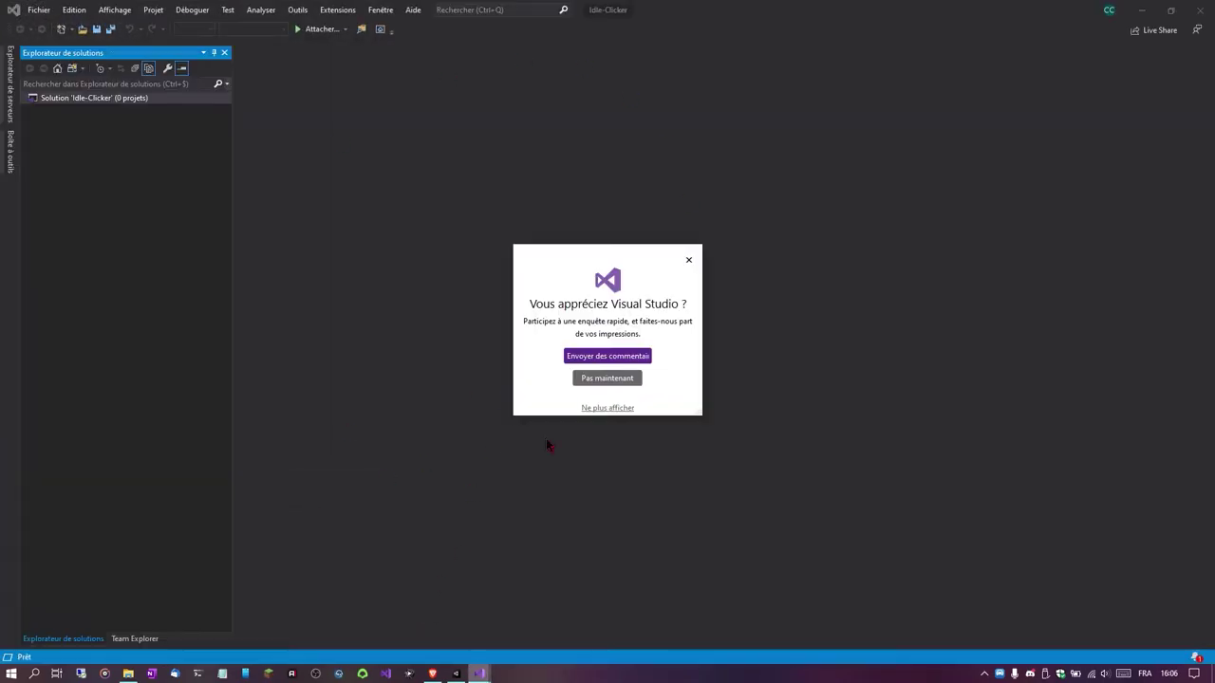
# - Dismiss the Visual Studio feedback survey and close the extra empty window
pyautogui.click(689, 260)
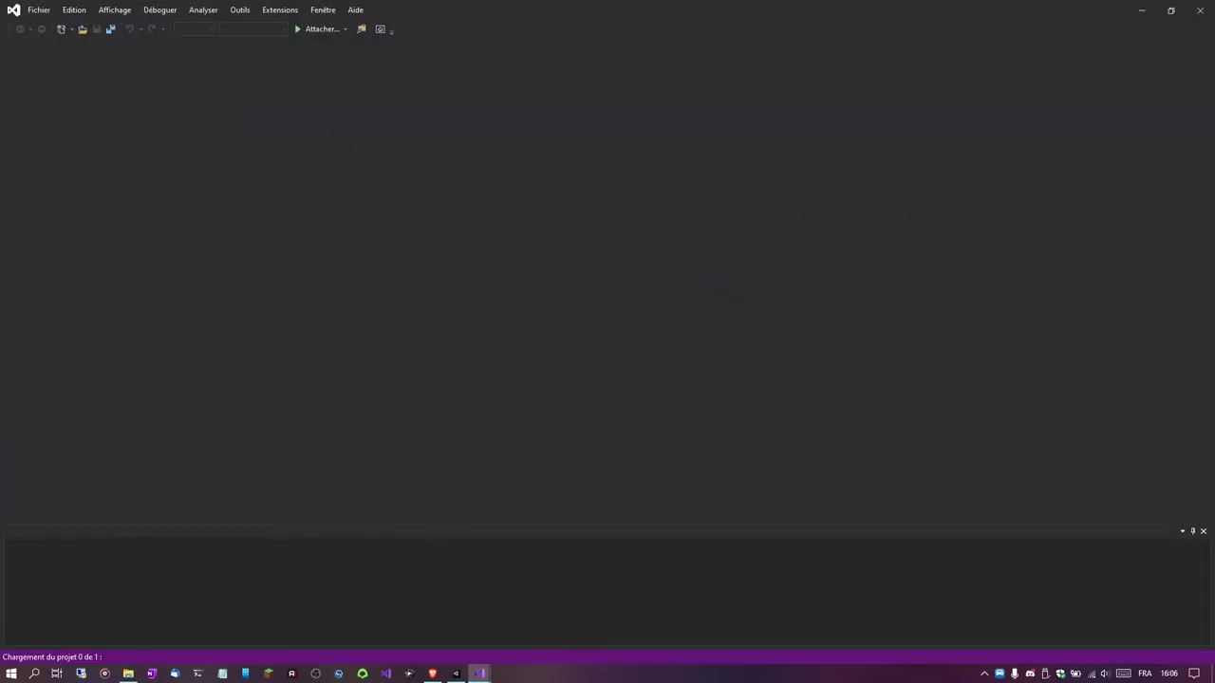
pyautogui.moveTo(479, 673)
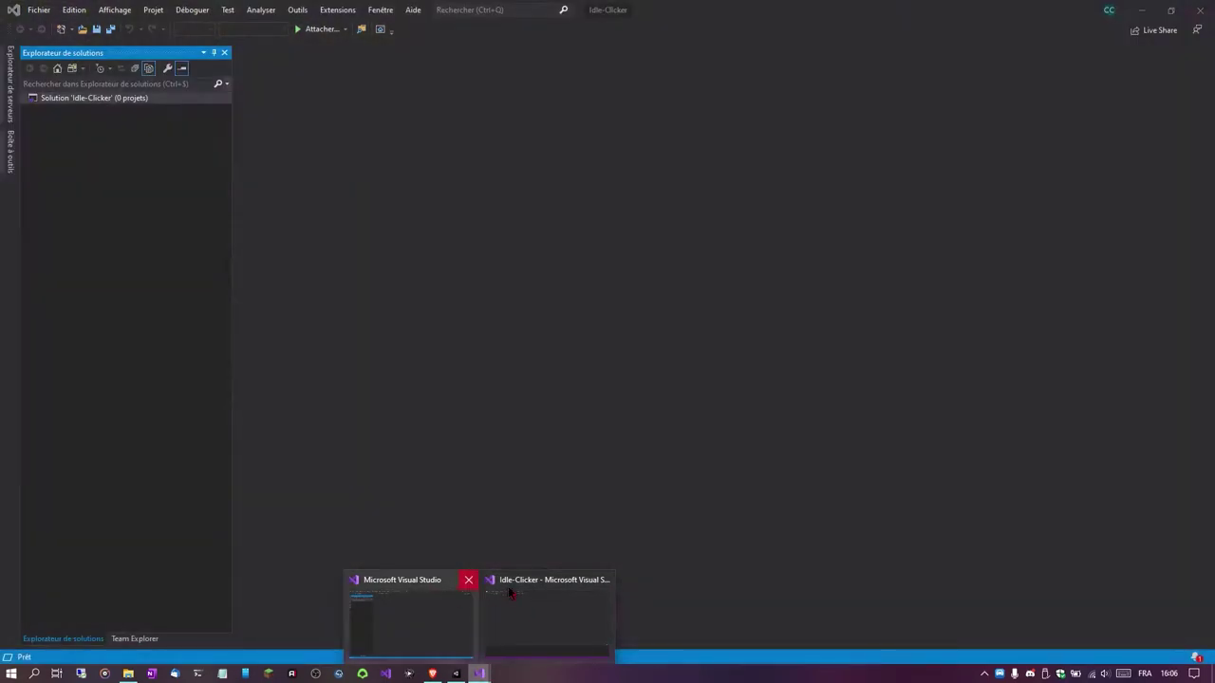
pyautogui.click(466, 579)
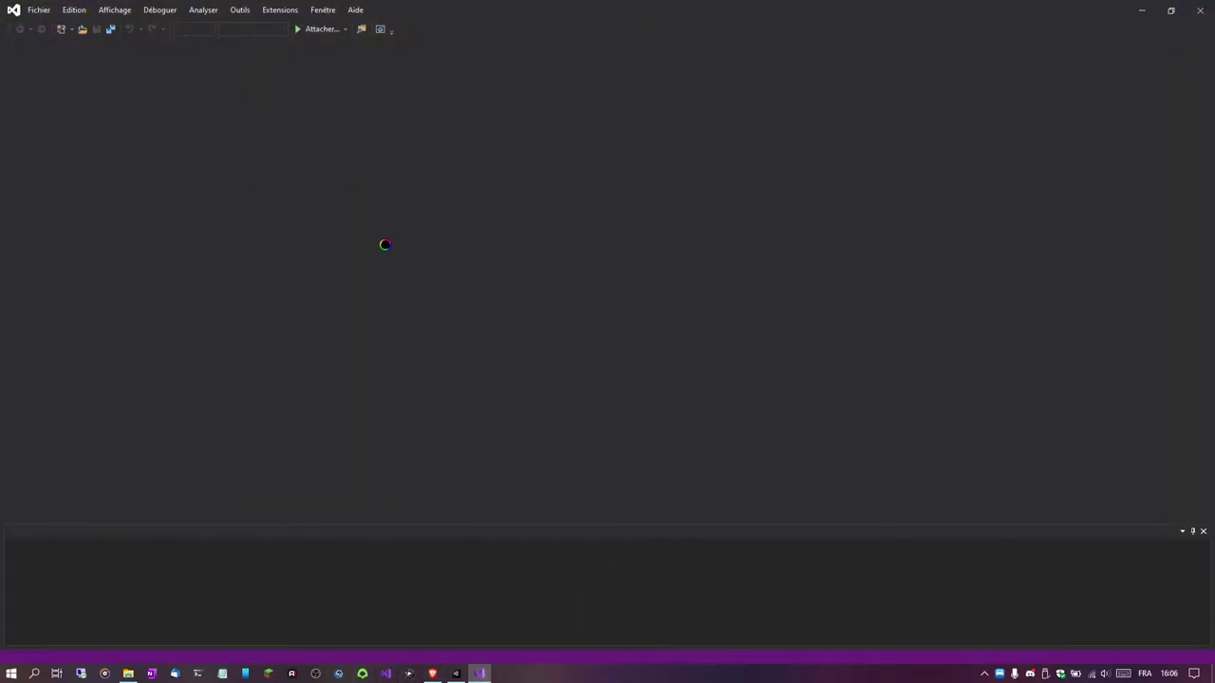
pyautogui.click(455, 672)
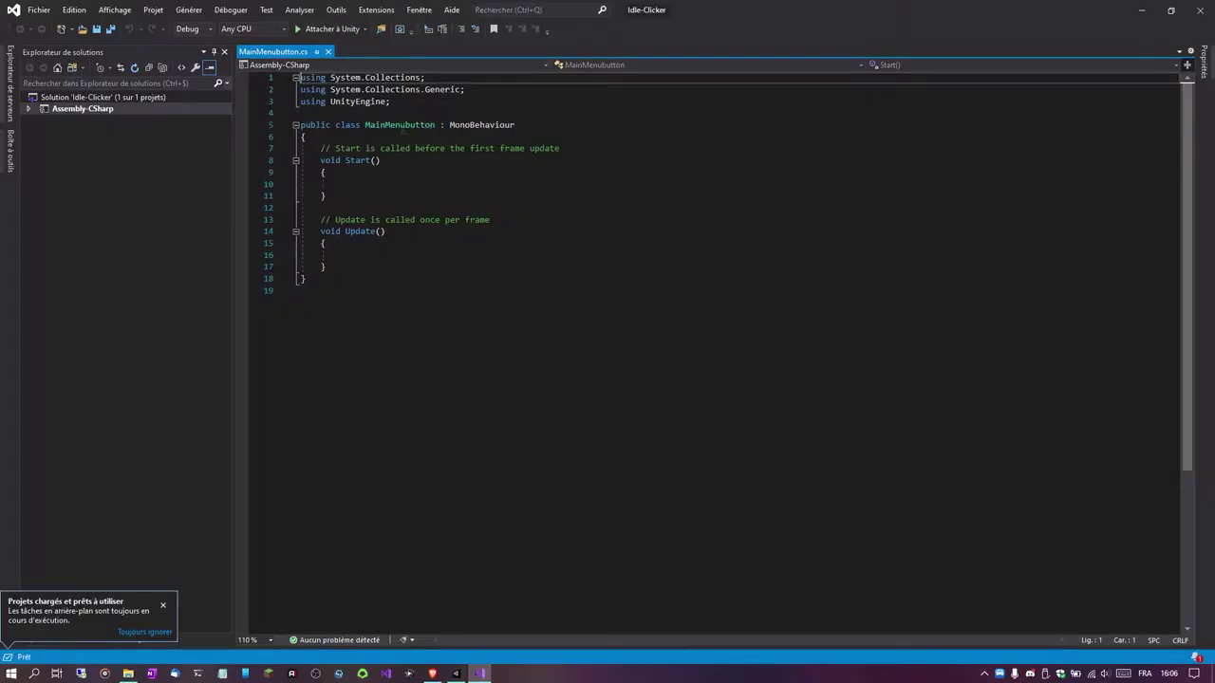
# - Capitalize the B in the MainMenuButton class name and save the script
pyautogui.click(405, 125)
pyautogui.press('BackSpace')
pyautogui.write('B')
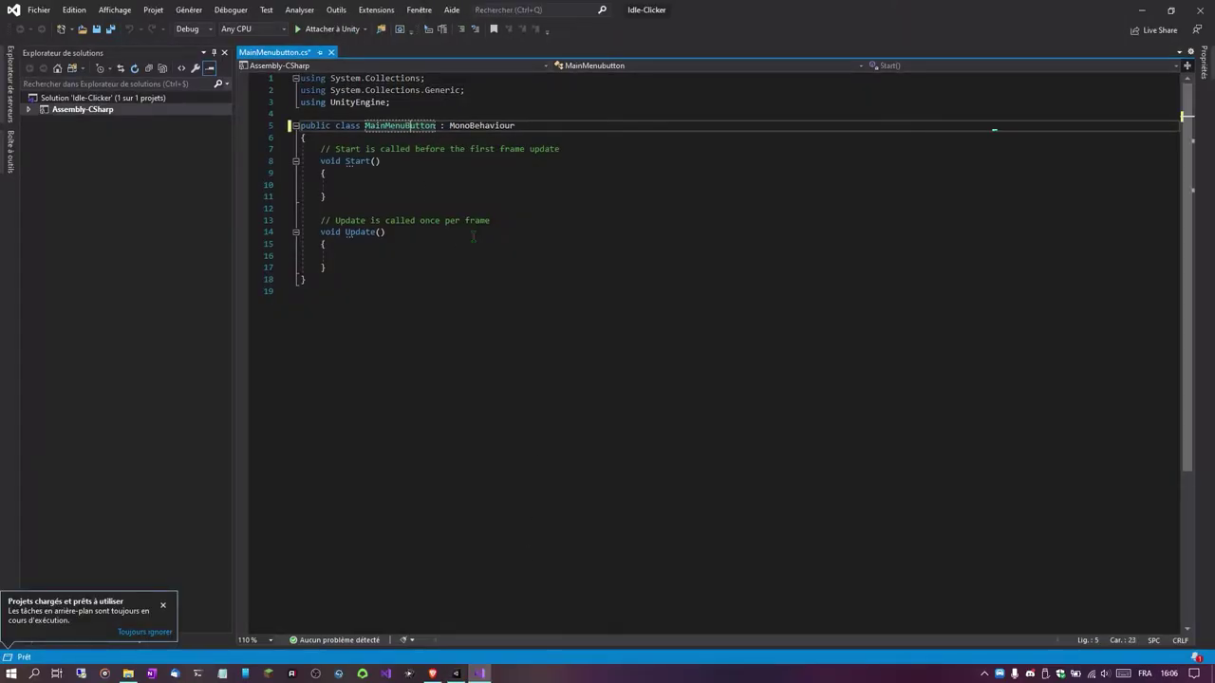
pyautogui.hotkey('ctrl', 's')
# - Replace the Start and Update methods with an empty void PlayButton() method
pyautogui.click(591, 148)
pyautogui.hotkey('ctrl', 'x')
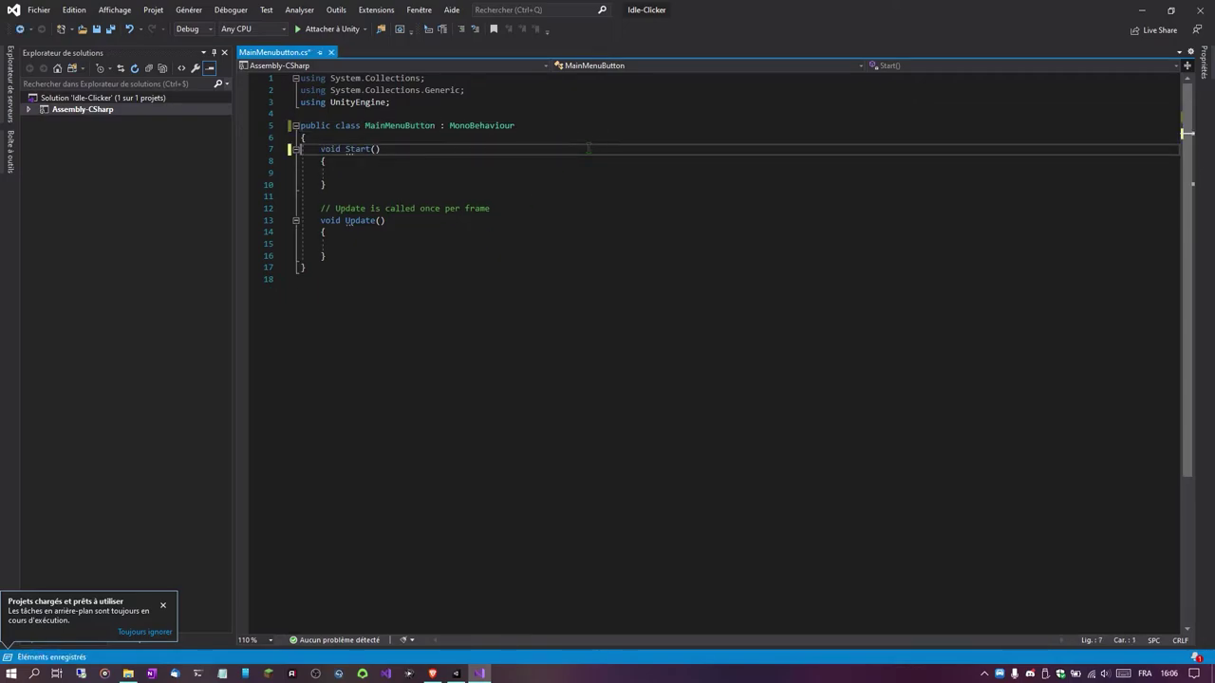
pyautogui.moveTo(327, 255); pyautogui.dragTo(320, 149)
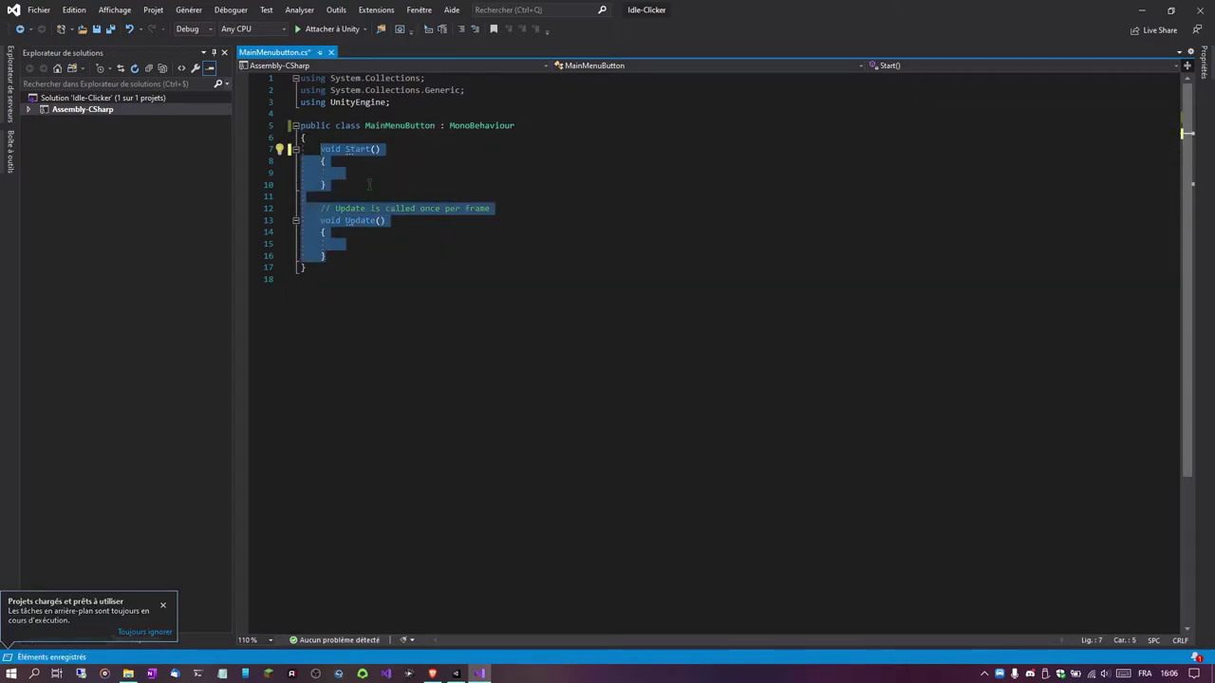
pyautogui.press('BackSpace')
pyautogui.write('void ')
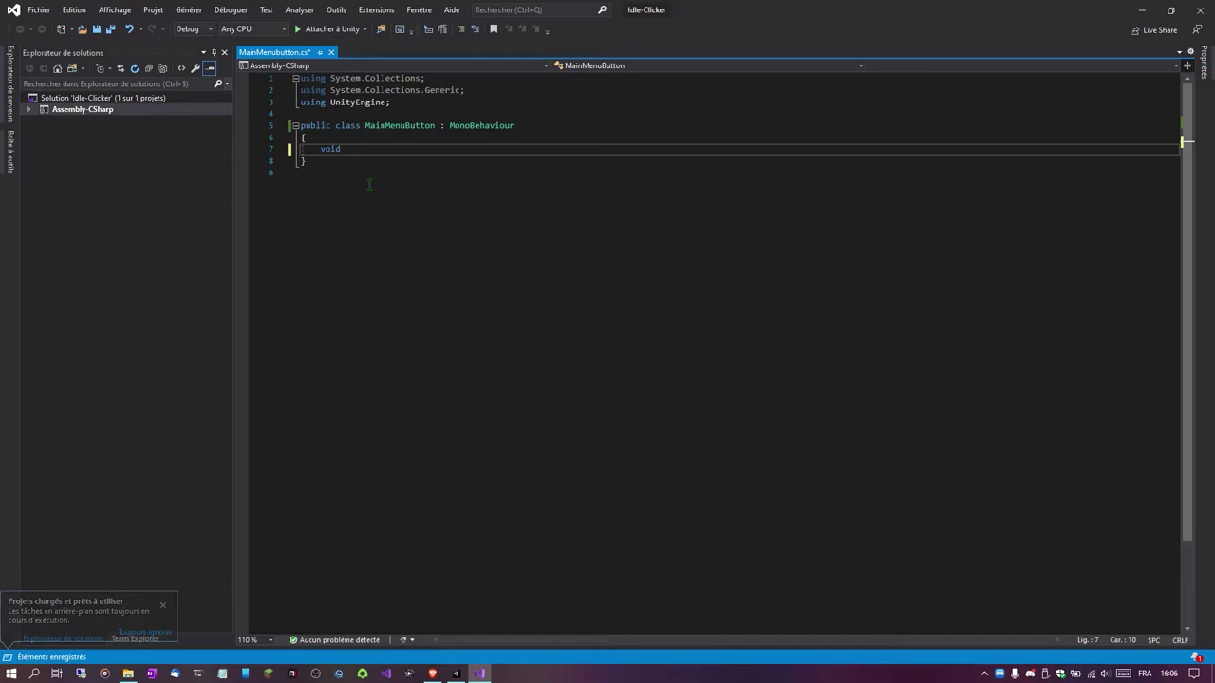
pyautogui.write('PlayButto')
pyautogui.write('n()')
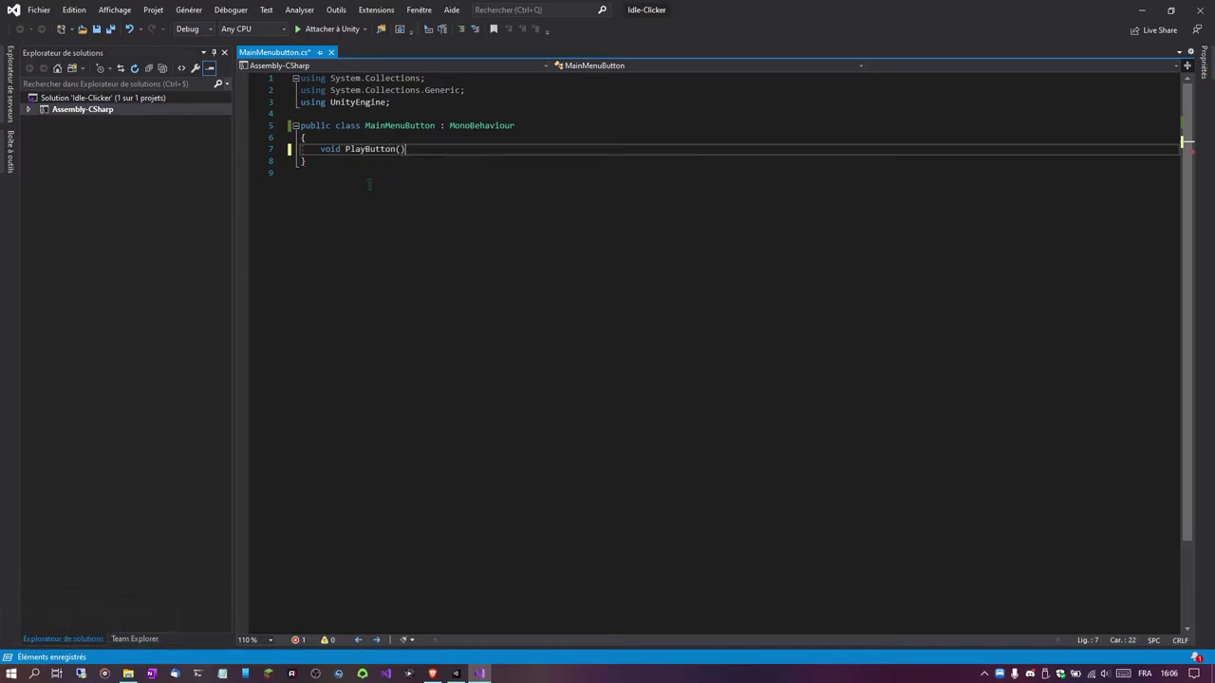
pyautogui.write(' {')
pyautogui.press('Return')
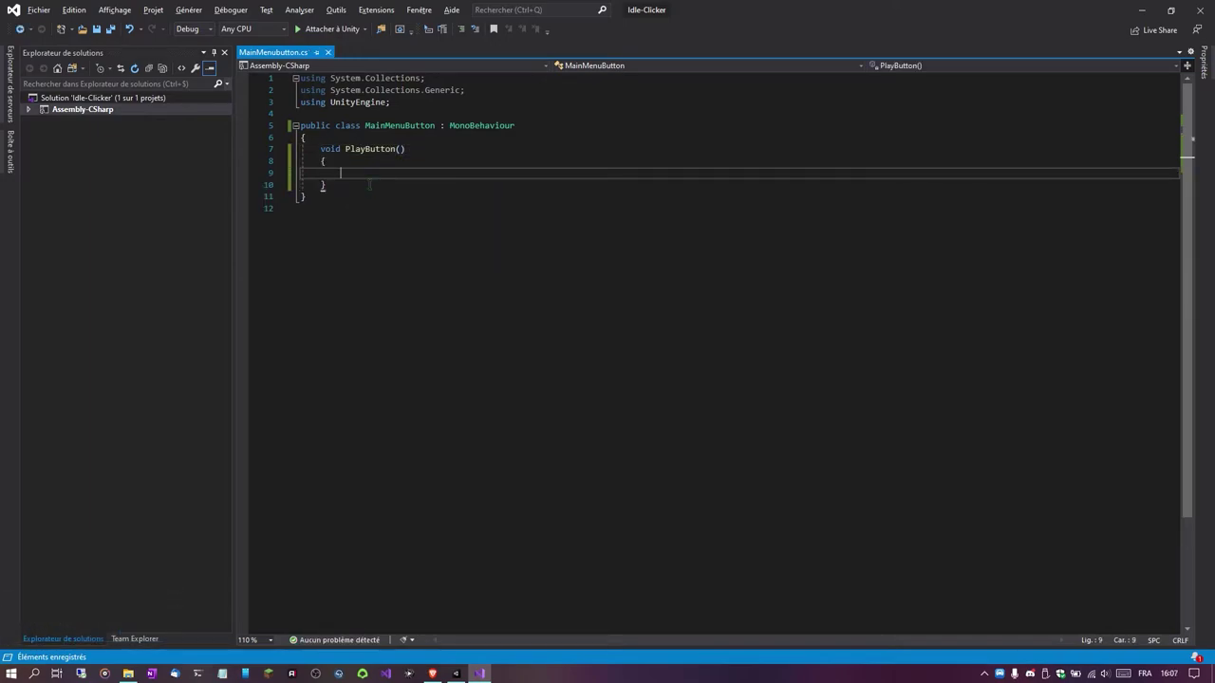
# - Call SceneManager.LoadScene(); in PlayButton, importing UnityEngine.SceneManagement, and save
pyautogui.write('SceneMana')
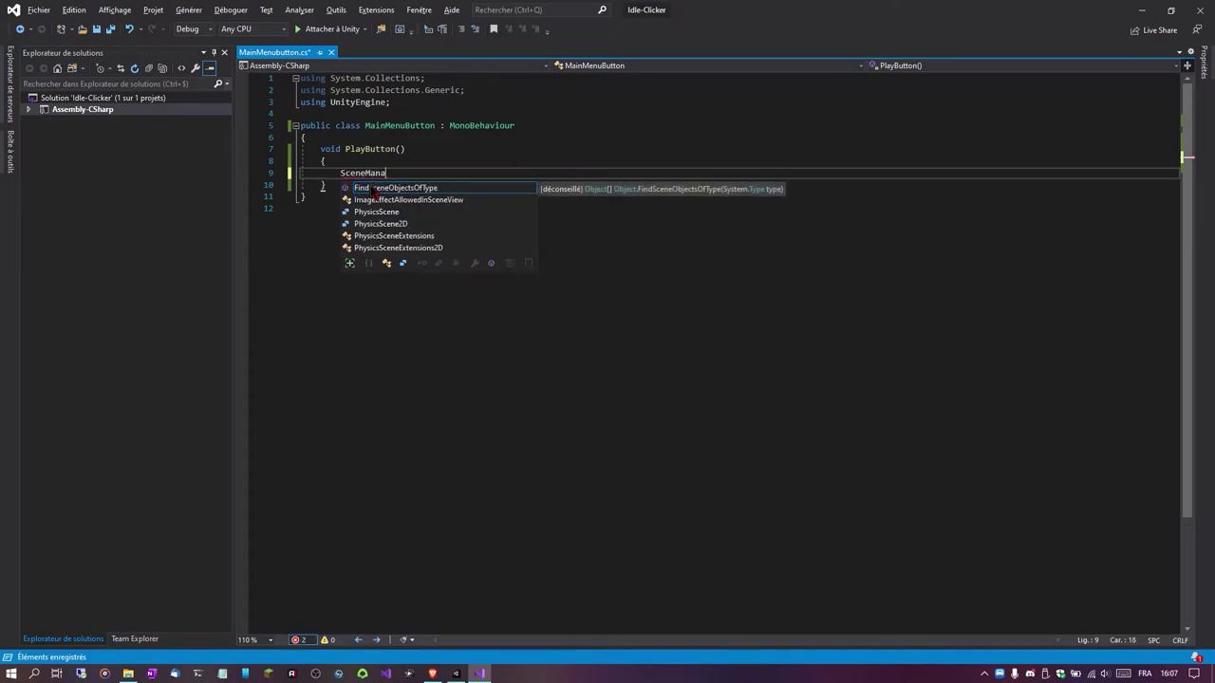
pyautogui.hotkey('ctrl', 'BackSpace')
pyautogui.write('SceneM')
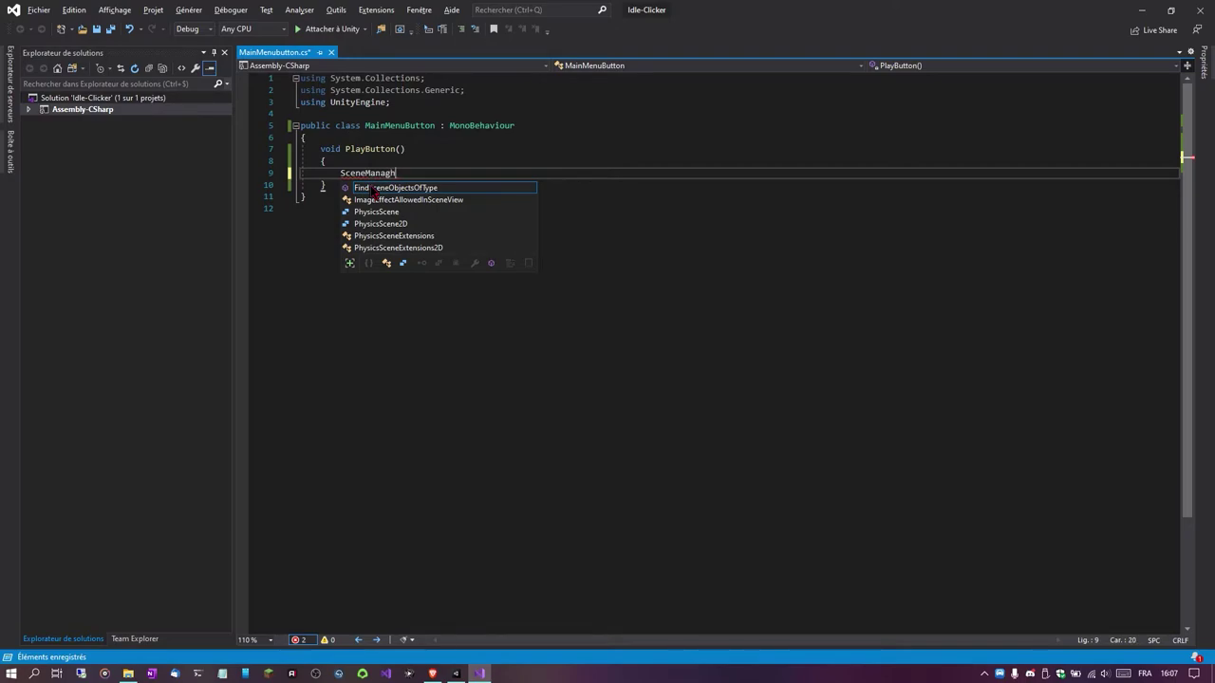
pyautogui.press('Escape')
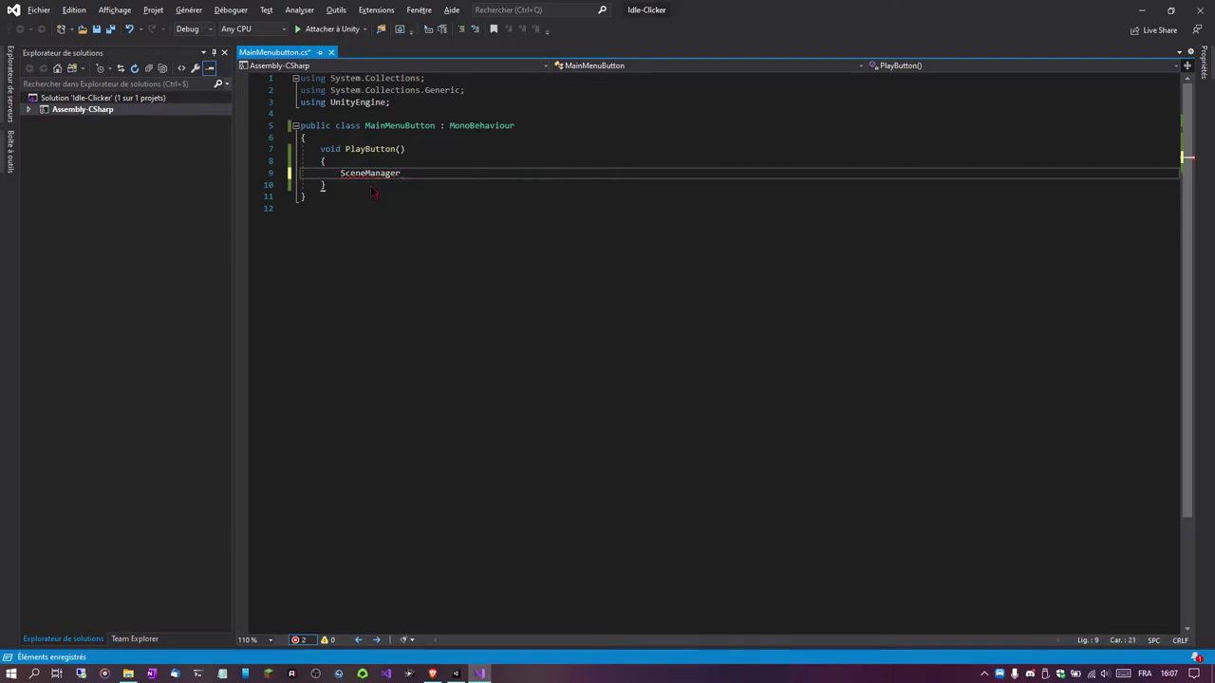
pyautogui.hotkey('ctrl', '.')
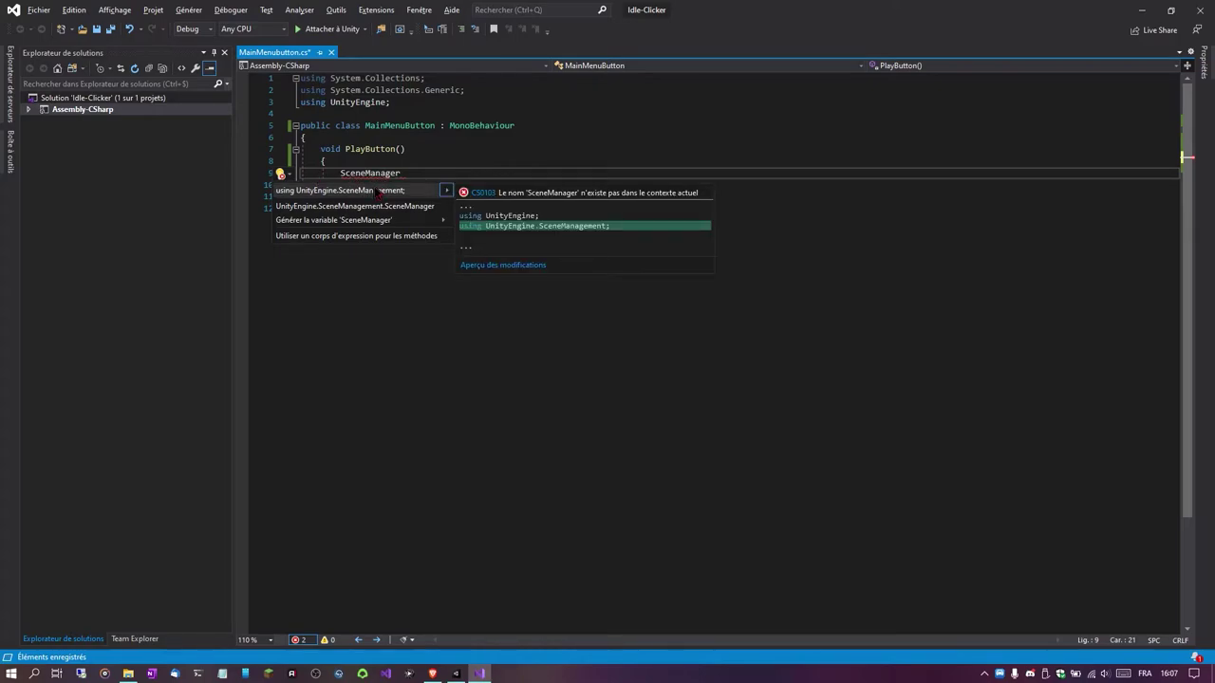
pyautogui.click(378, 192)
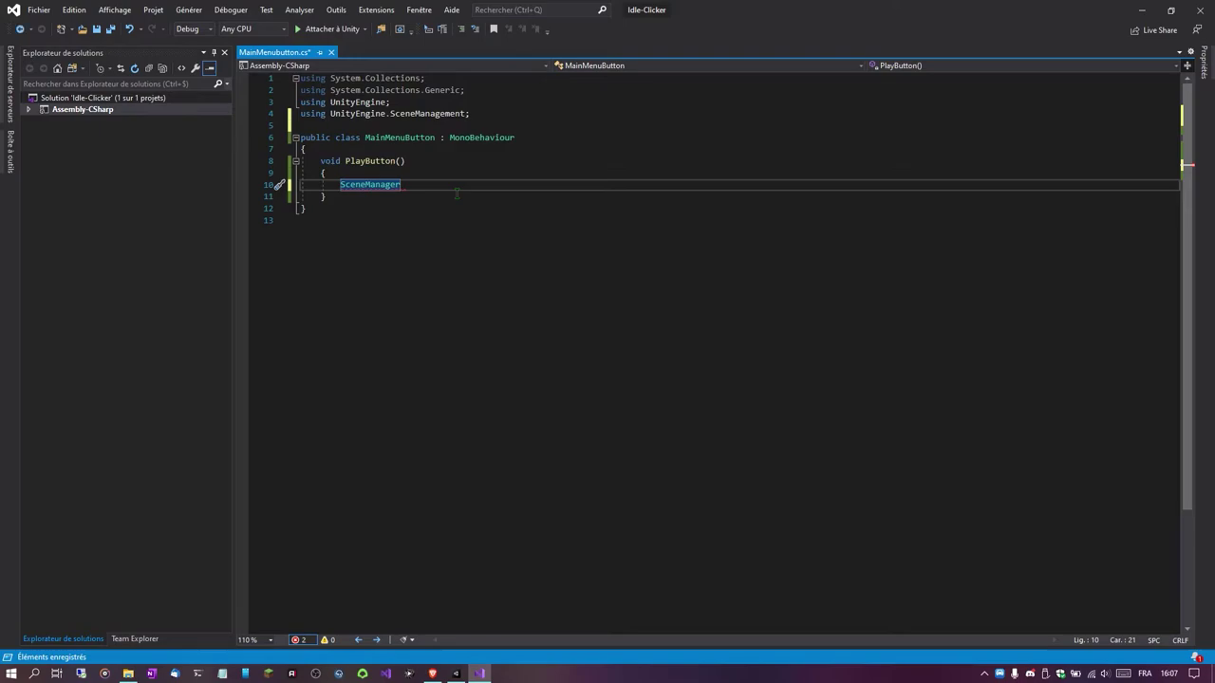
pyautogui.write('.Load')
pyautogui.press('Tab')
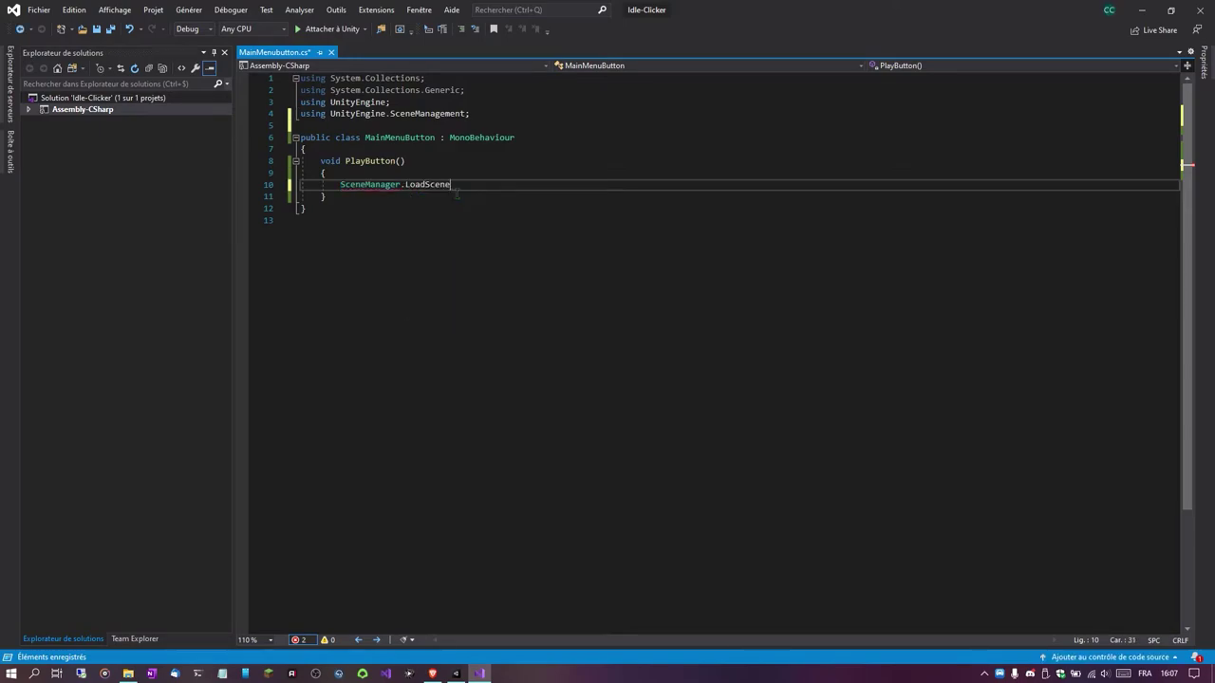
pyautogui.write('()')
pyautogui.write(';')
pyautogui.hotkey('ctrl', 's')
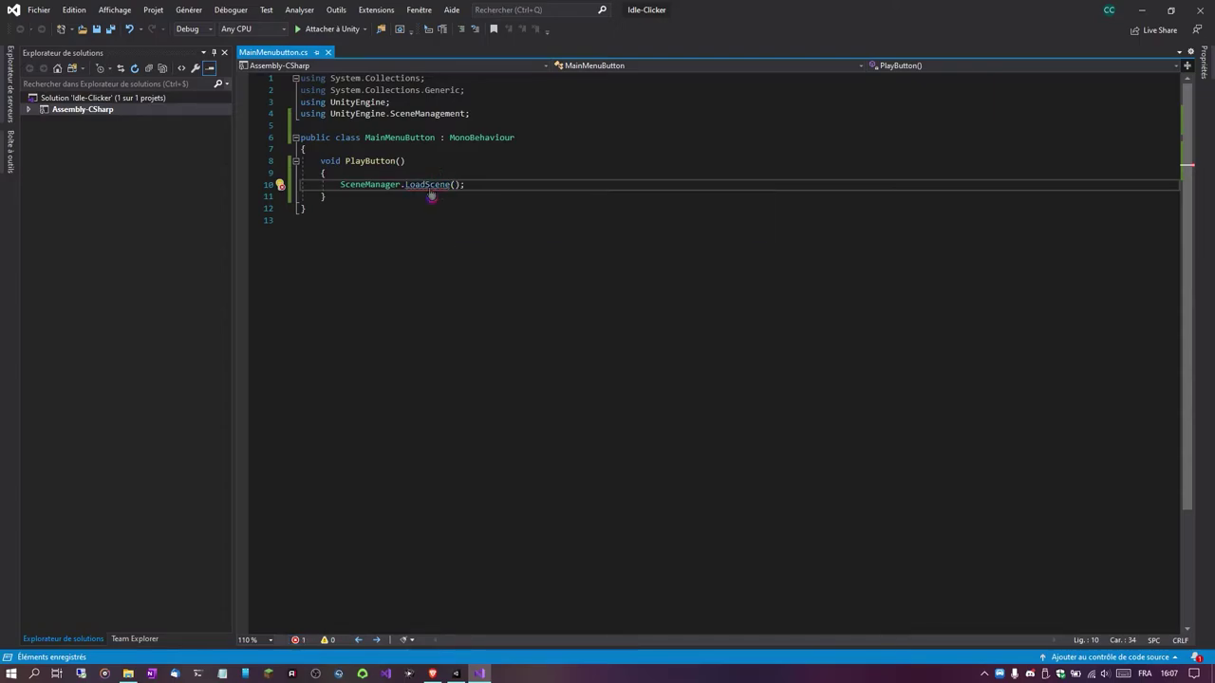
# - Review LoadScene's overloads in the SceneManager definition, then return to Unity
pyautogui.press('F12')
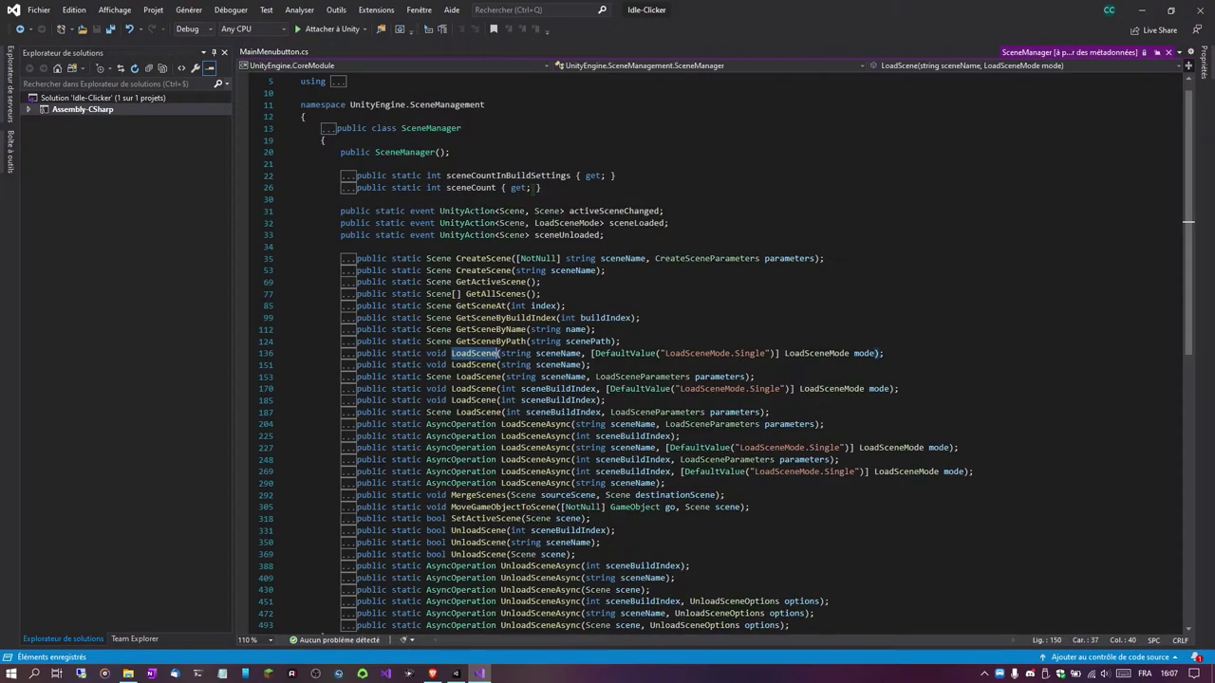
pyautogui.click(502, 353)
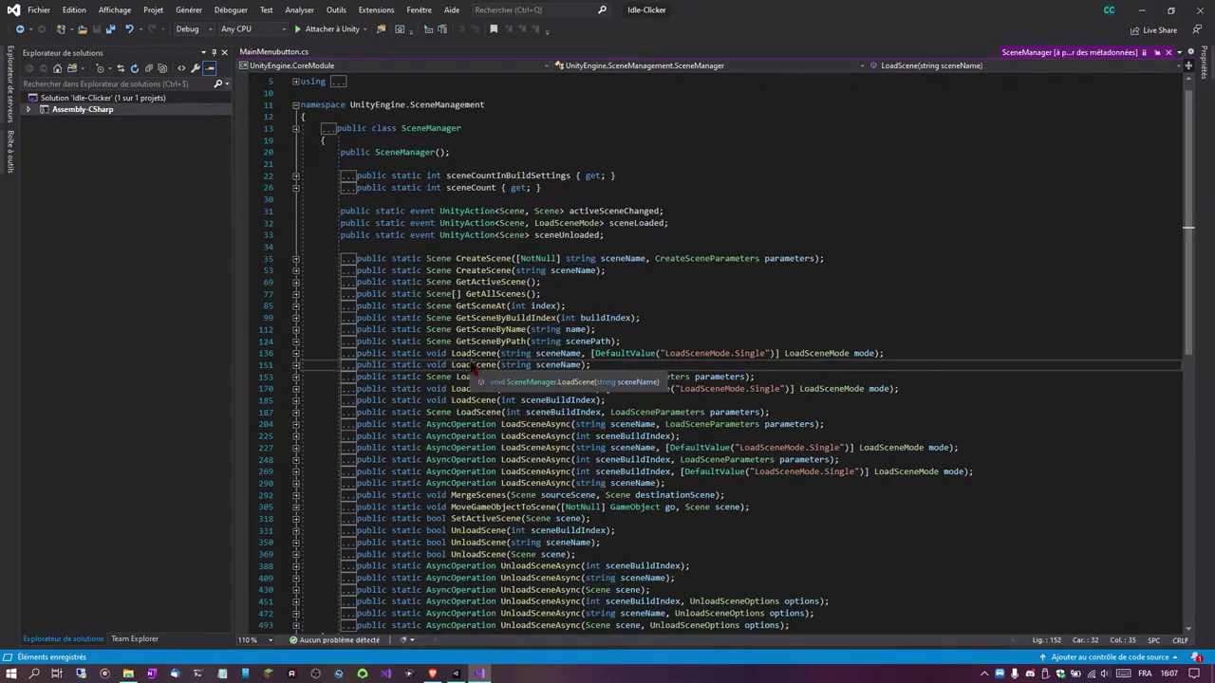
pyautogui.click(456, 674)
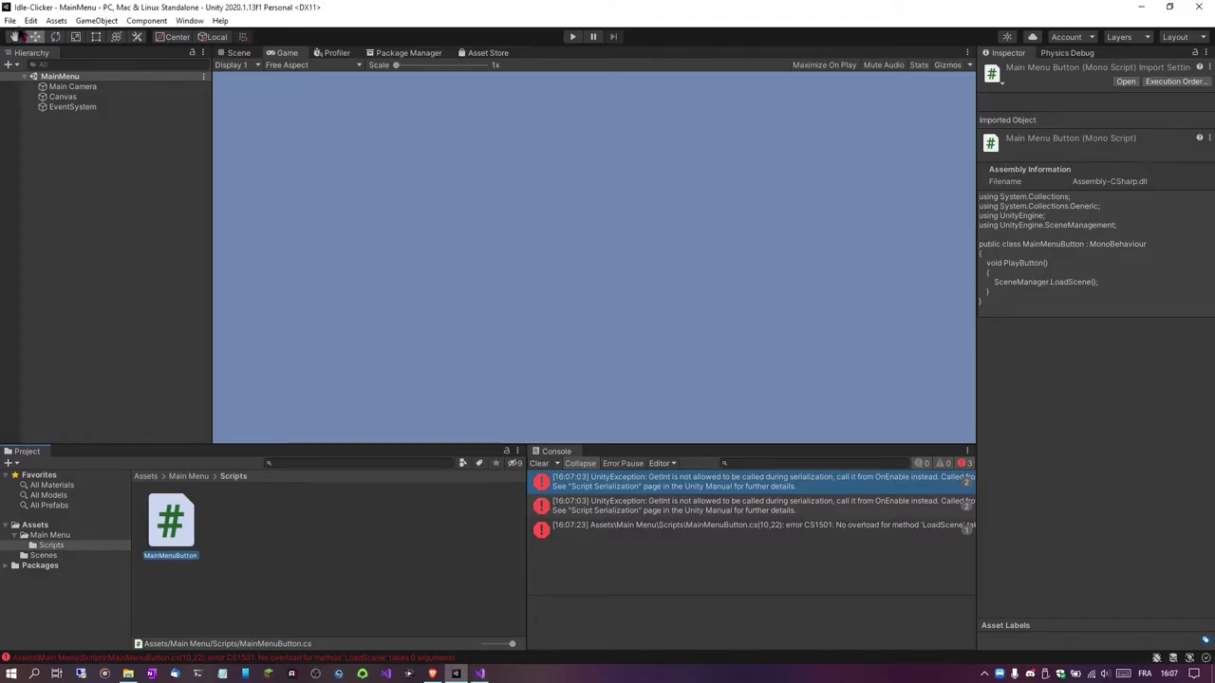
# - Open Build Settings and add Scenes/MainMenu to Scenes In Build
pyautogui.click(10, 19)
pyautogui.click(95, 149)
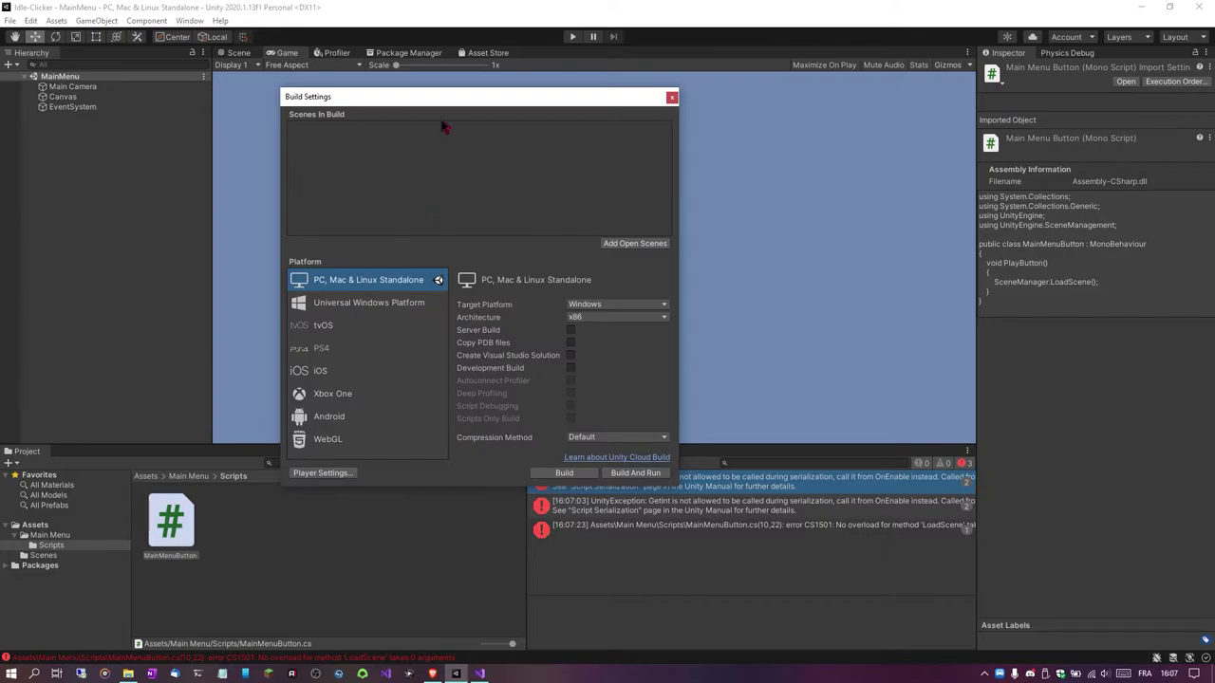
pyautogui.moveTo(456, 99); pyautogui.dragTo(581, 178)
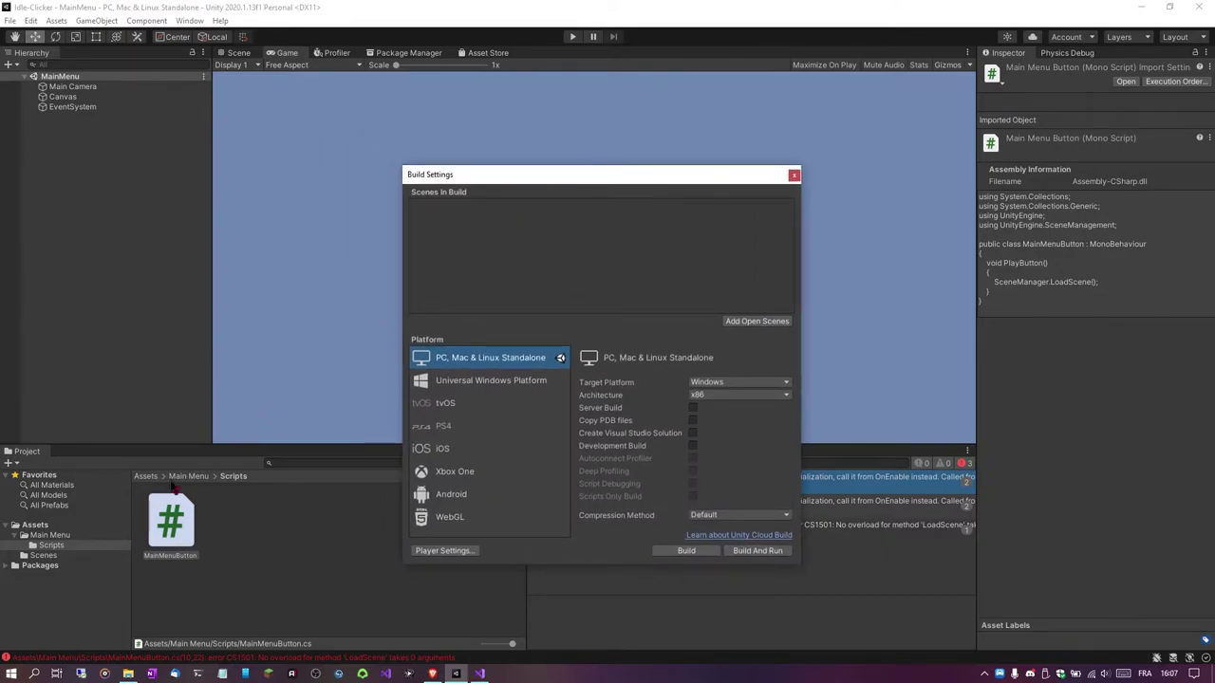
pyautogui.click(147, 476)
pyautogui.click(250, 529)
pyautogui.doubleClick(250, 532)
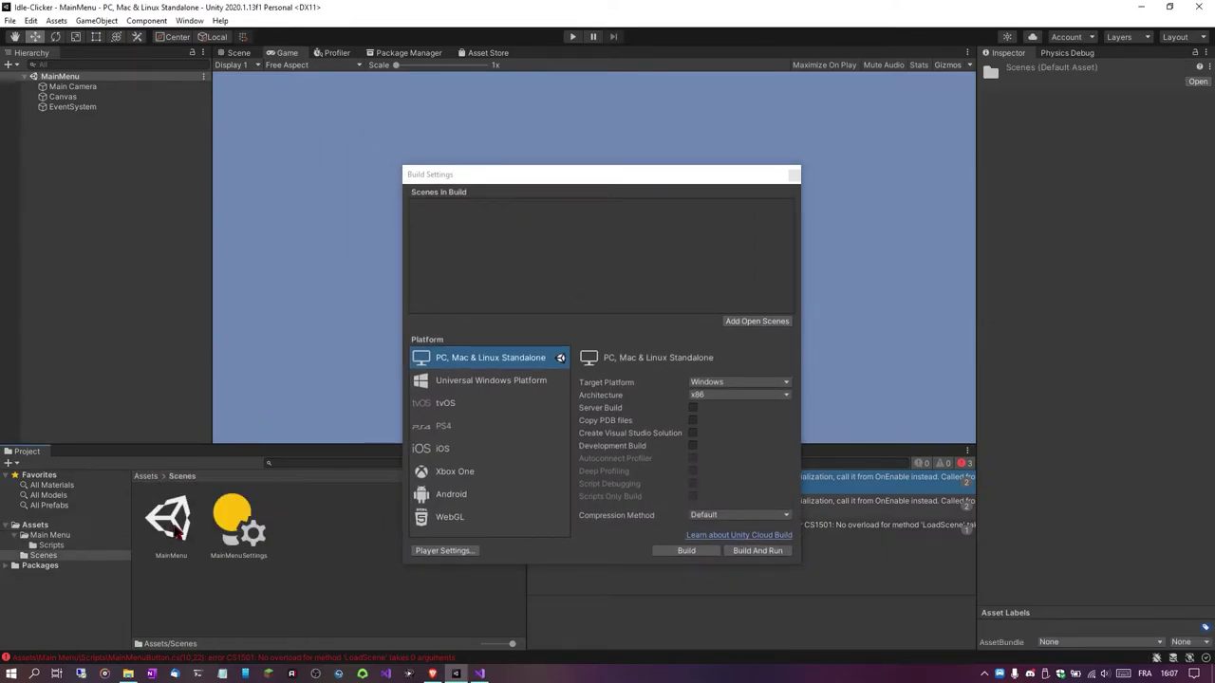
pyautogui.moveTo(171, 520); pyautogui.dragTo(489, 261)
# - Readjust the asset thumbnail size, reposition Build Settings, and select the MainMenuSettings lighting asset
pyautogui.moveTo(513, 644); pyautogui.dragTo(500, 644)
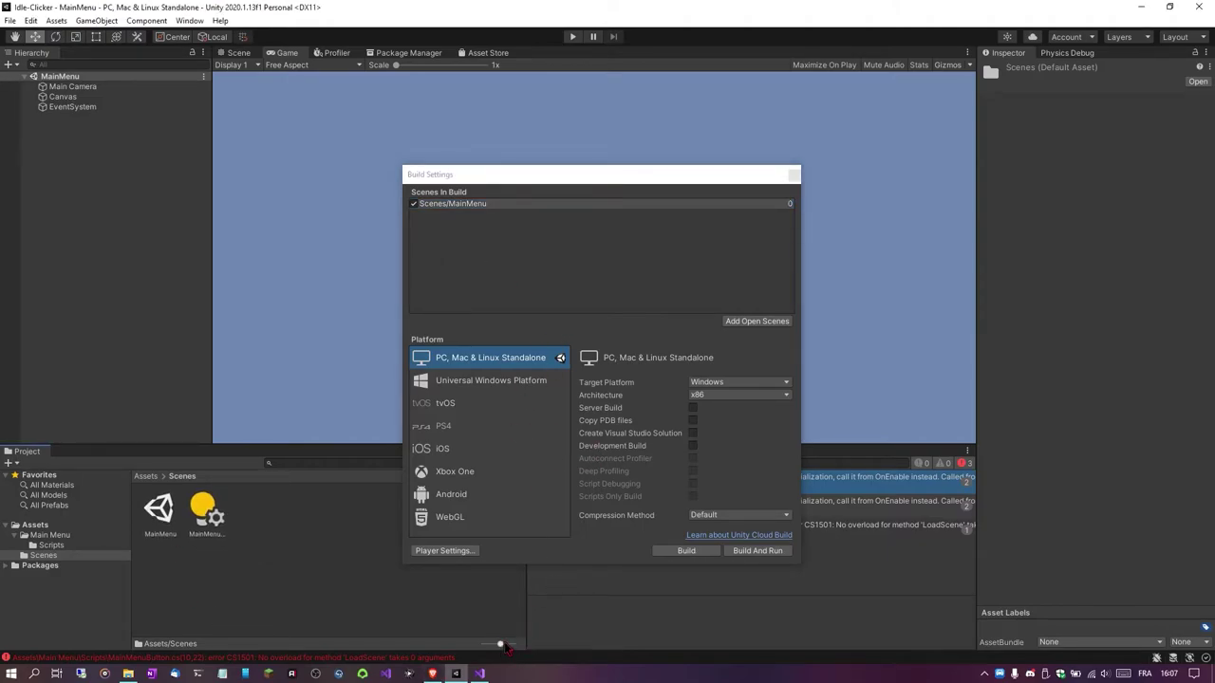
pyautogui.moveTo(506, 645); pyautogui.dragTo(509, 644)
pyautogui.moveTo(530, 178); pyautogui.dragTo(615, 85)
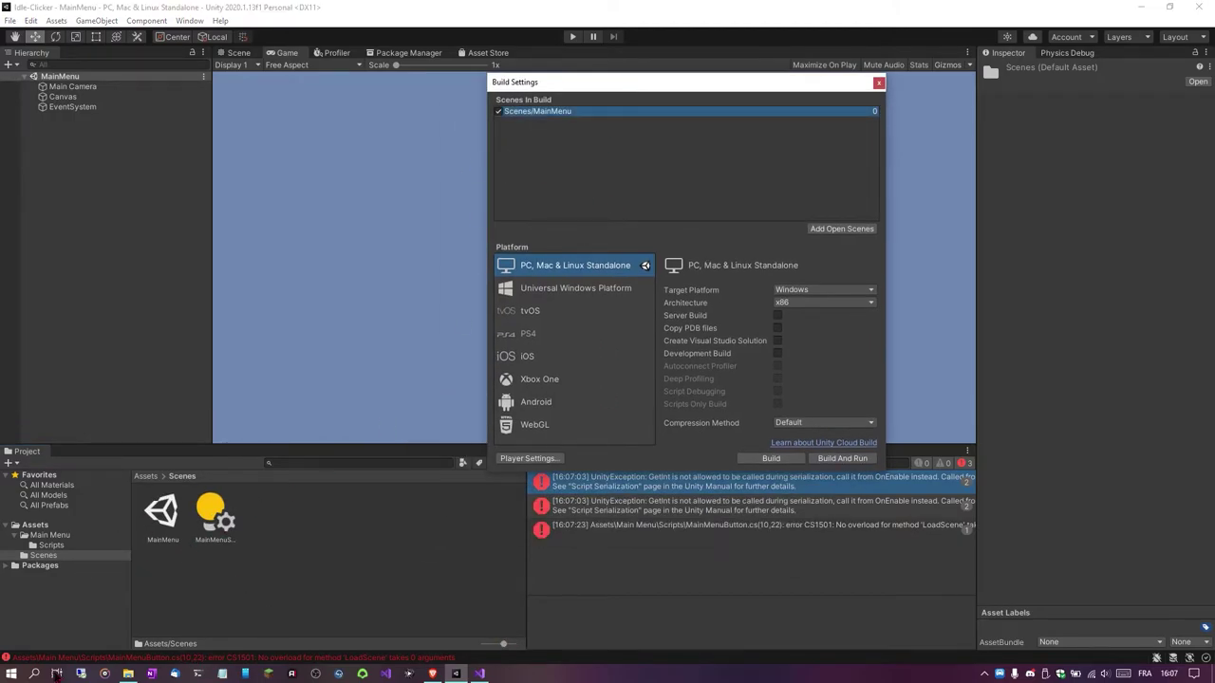
pyautogui.click(221, 524)
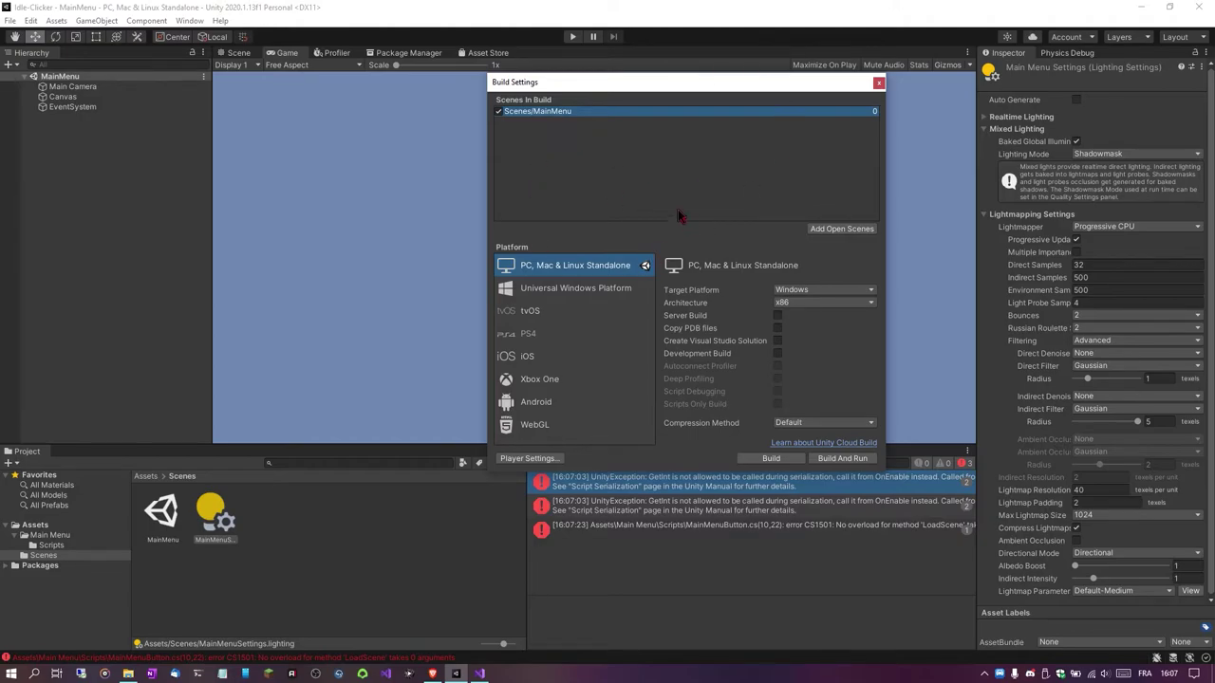
# - Create a new scene asset in the Scenes folder named Game
pyautogui.rightClick(294, 569)
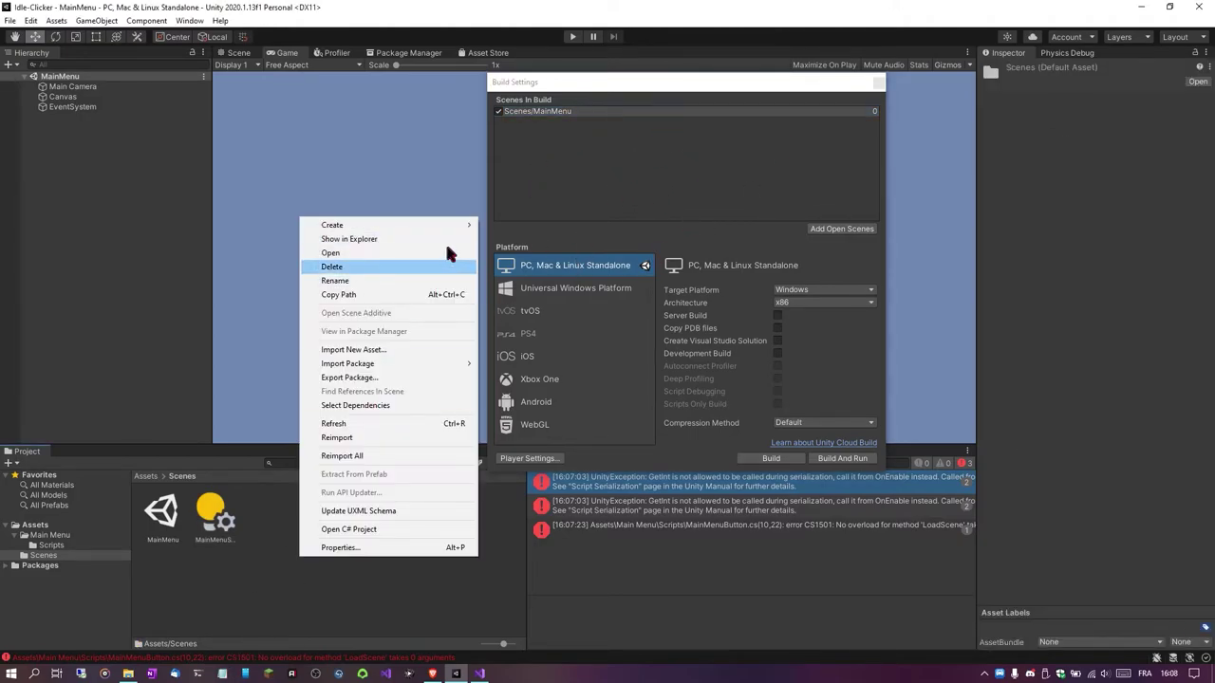
pyautogui.moveTo(463, 229)
pyautogui.click(527, 299)
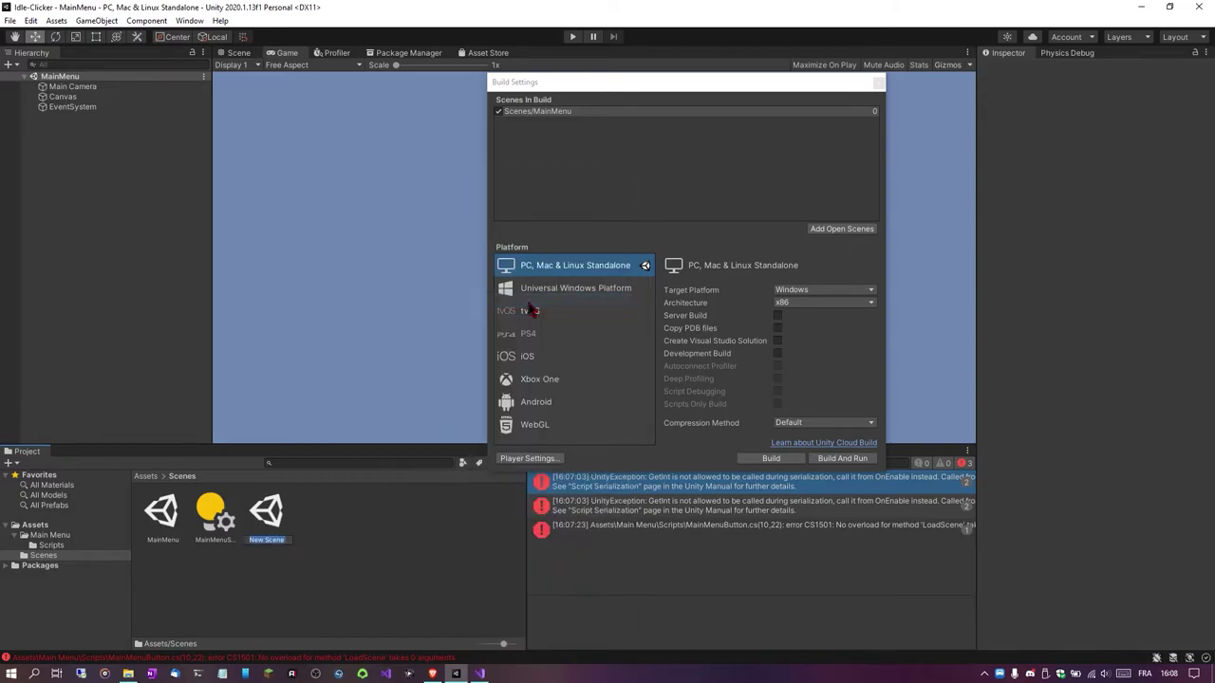
pyautogui.press('Escape')
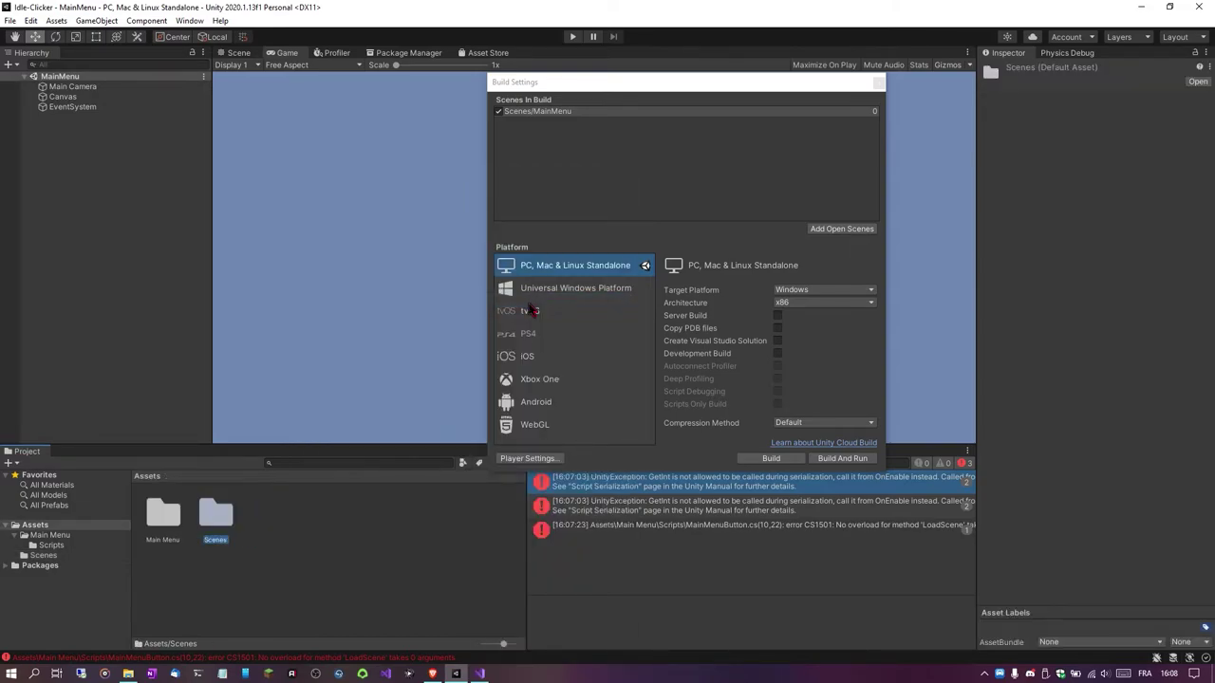
pyautogui.click(273, 528)
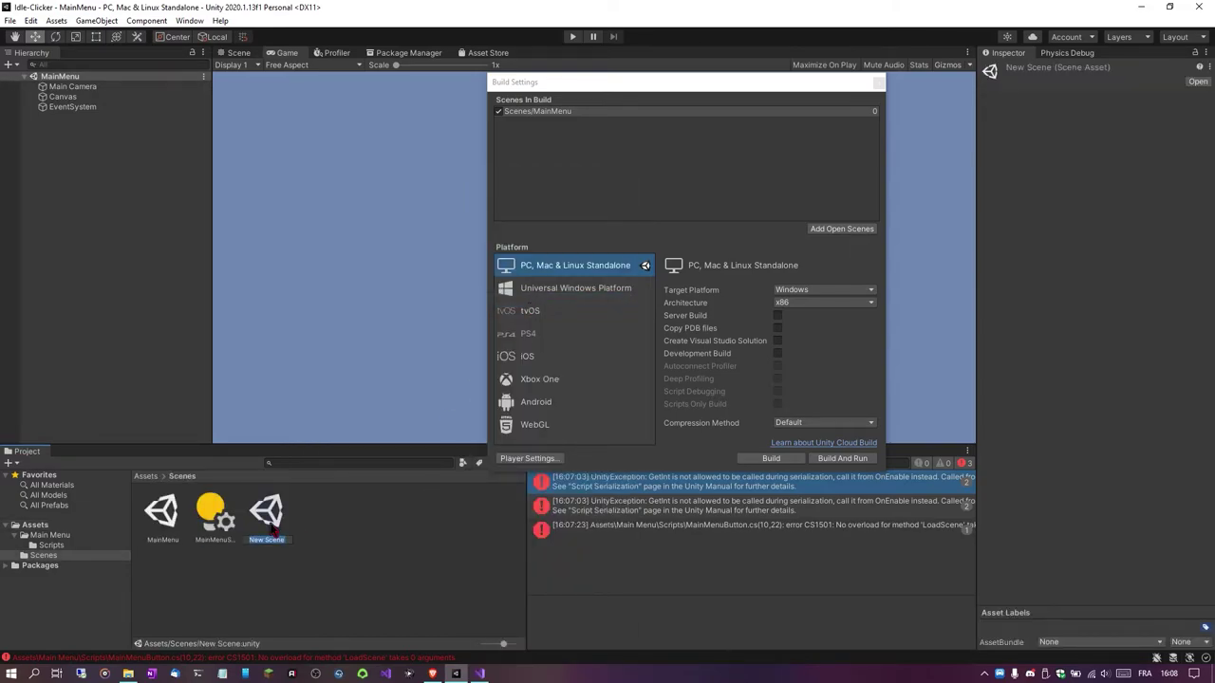
pyautogui.write('Game')
pyautogui.press('Return')
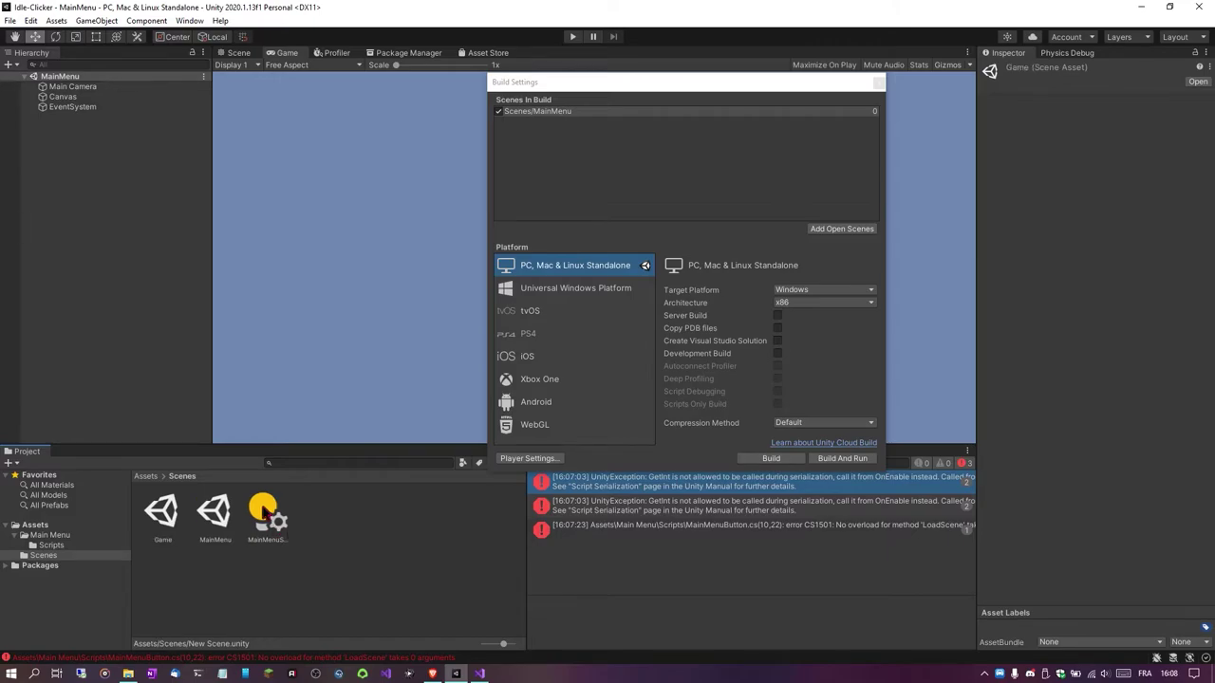
pyautogui.click(389, 530)
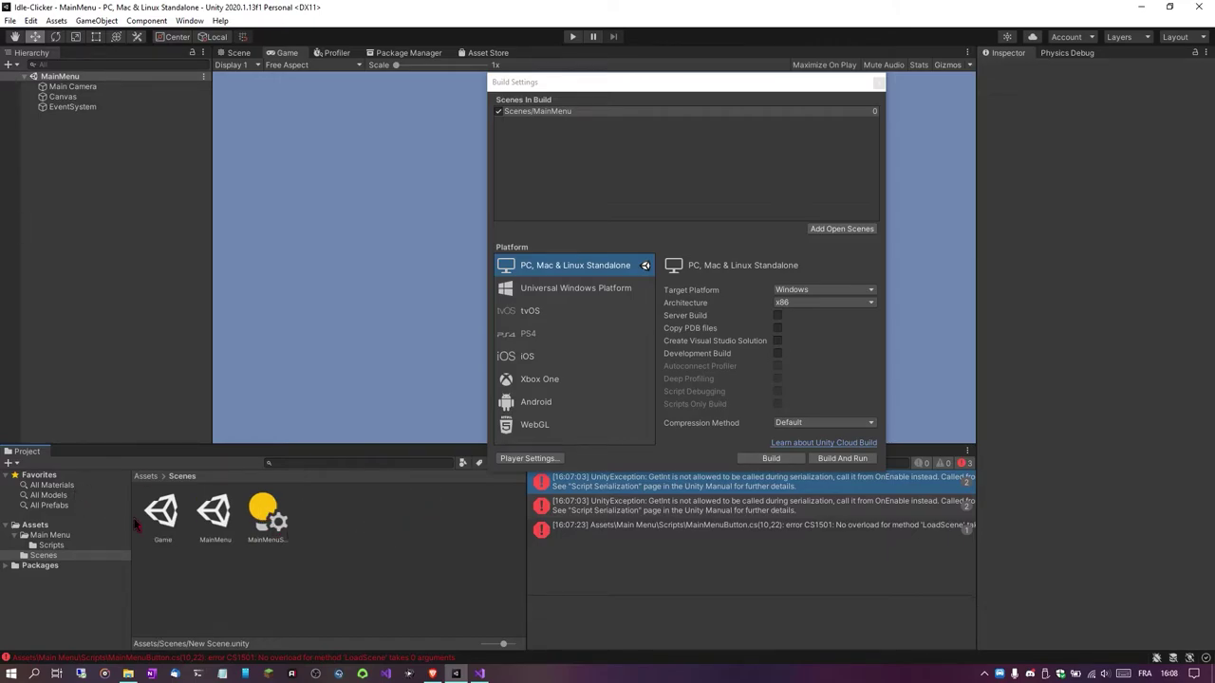
# - Clear the Console and add the Game scene to Scenes In Build at index 1
pyautogui.moveTo(657, 83); pyautogui.dragTo(669, 66)
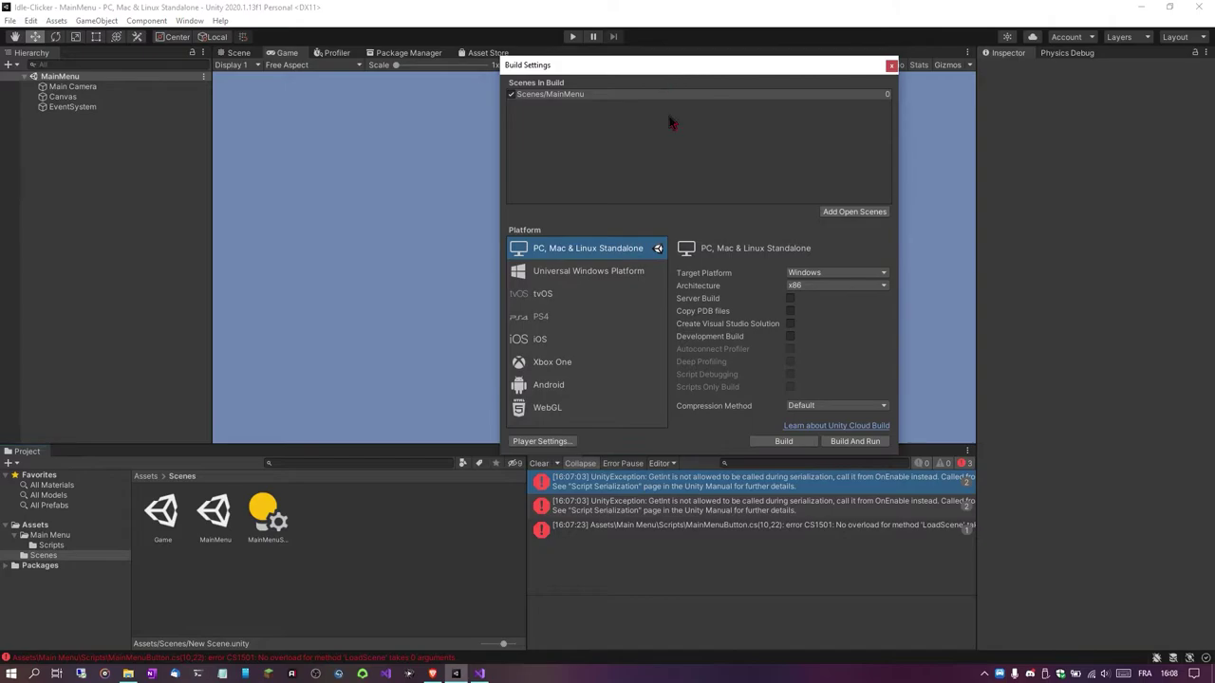
pyautogui.click(538, 464)
pyautogui.click(164, 517)
pyautogui.moveTo(171, 520); pyautogui.dragTo(638, 162)
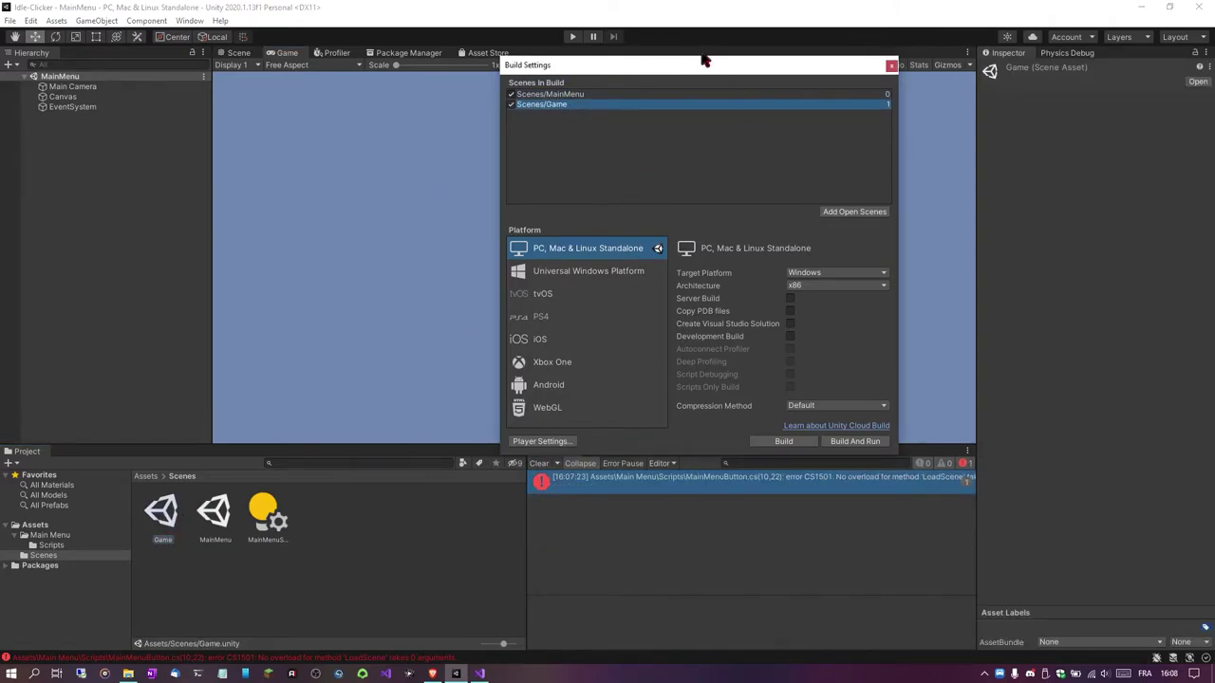
pyautogui.click(848, 98)
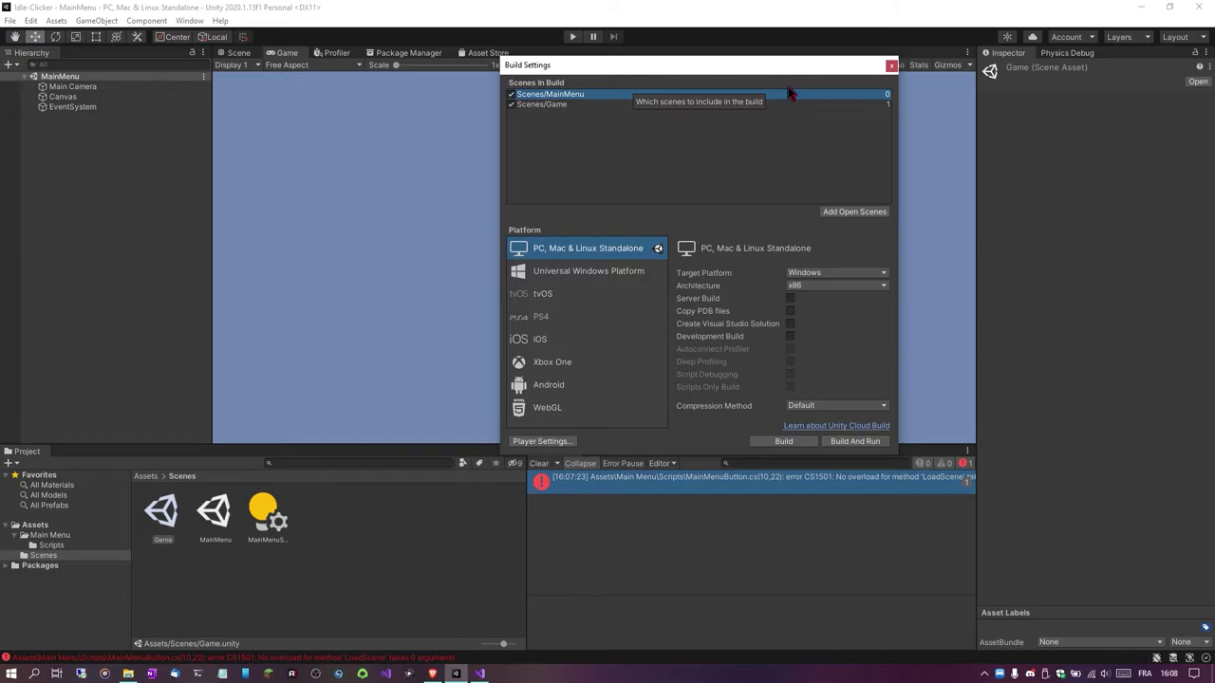
pyautogui.click(479, 673)
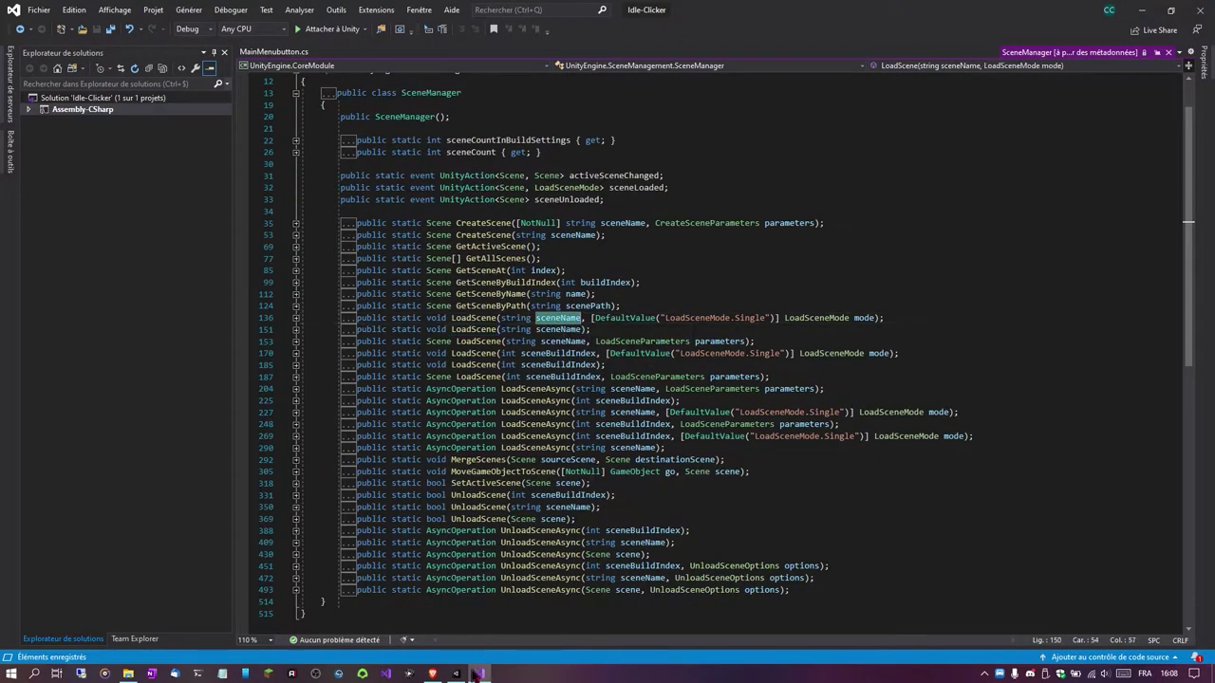
# - Inspect LoadScene's sceneBuildIndex parameter, then close the SceneManager definition
pyautogui.click(455, 674)
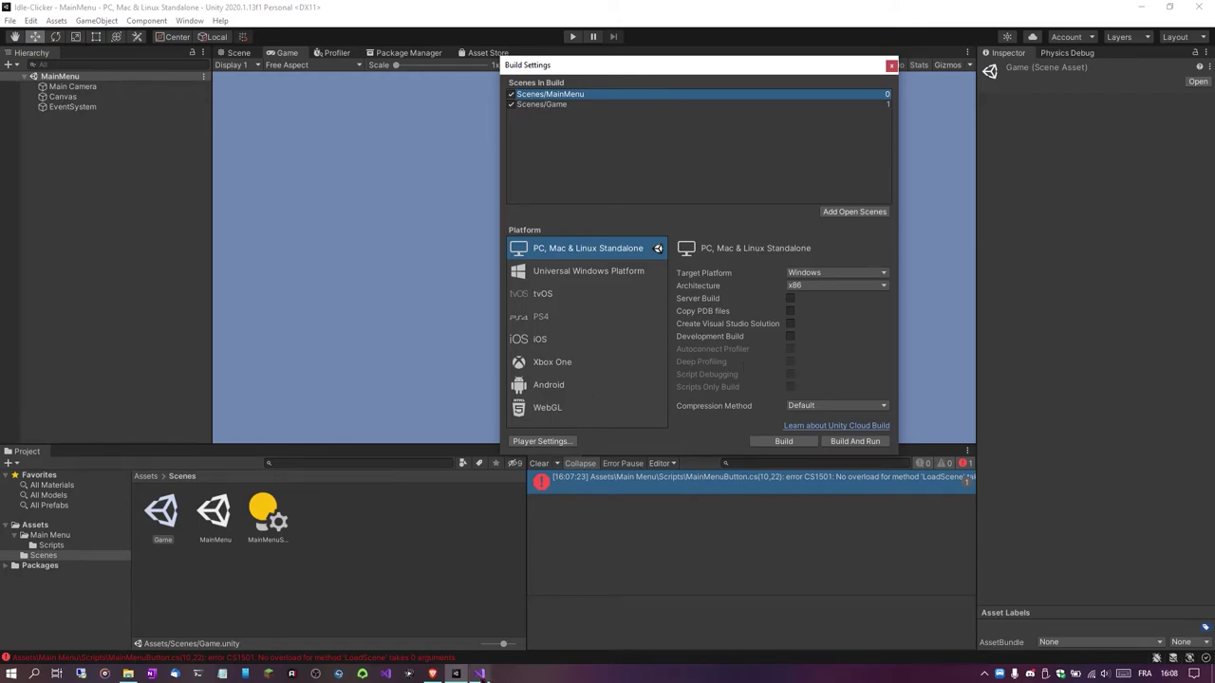
pyautogui.click(479, 674)
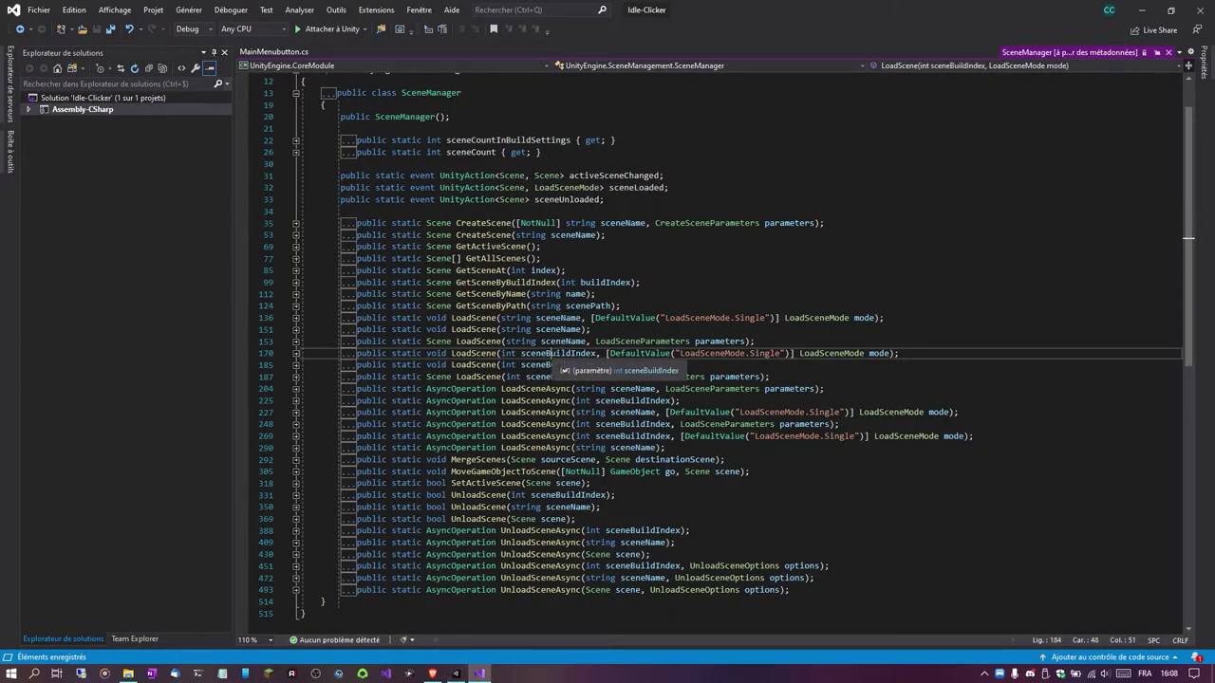
pyautogui.doubleClick(558, 353)
pyautogui.doubleClick(558, 364)
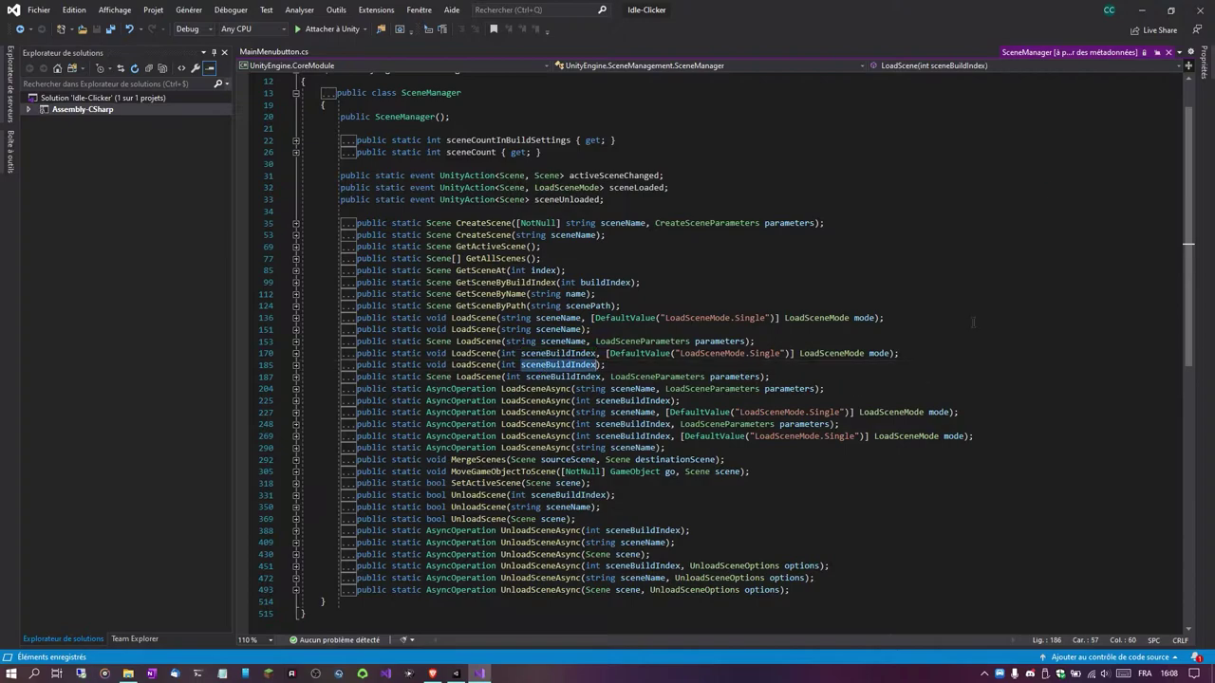
pyautogui.hotkey('ctrl', 'F4')
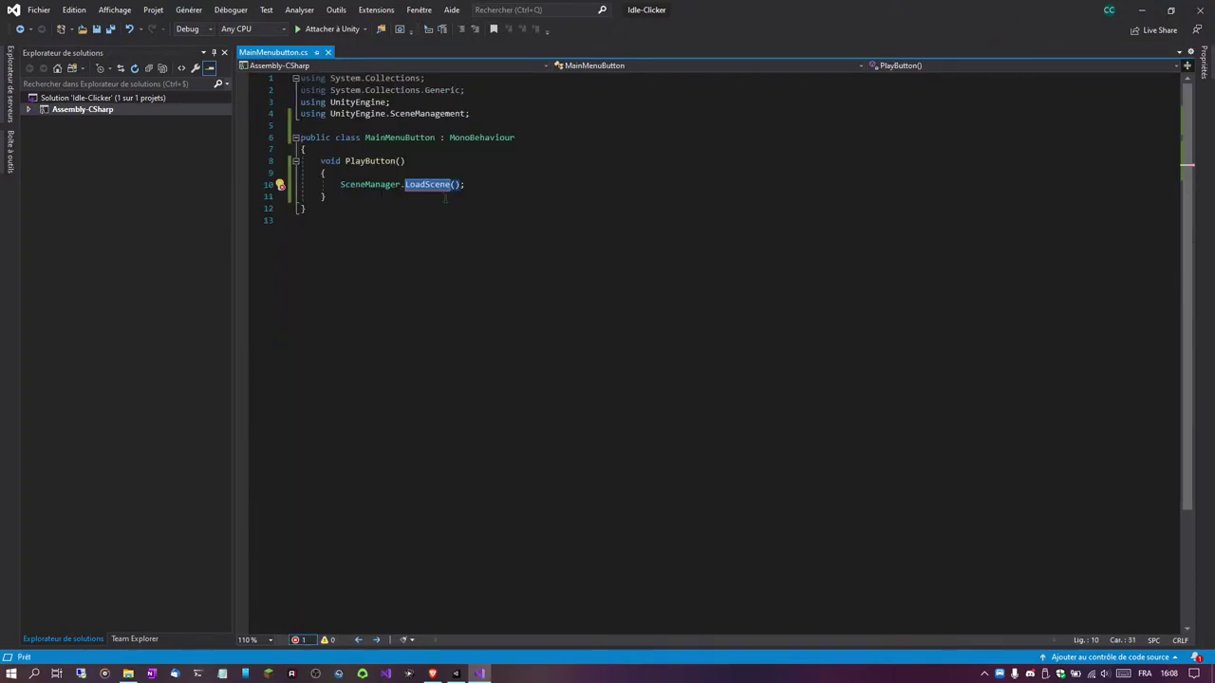
pyautogui.press('Right')
pyautogui.press('Right')
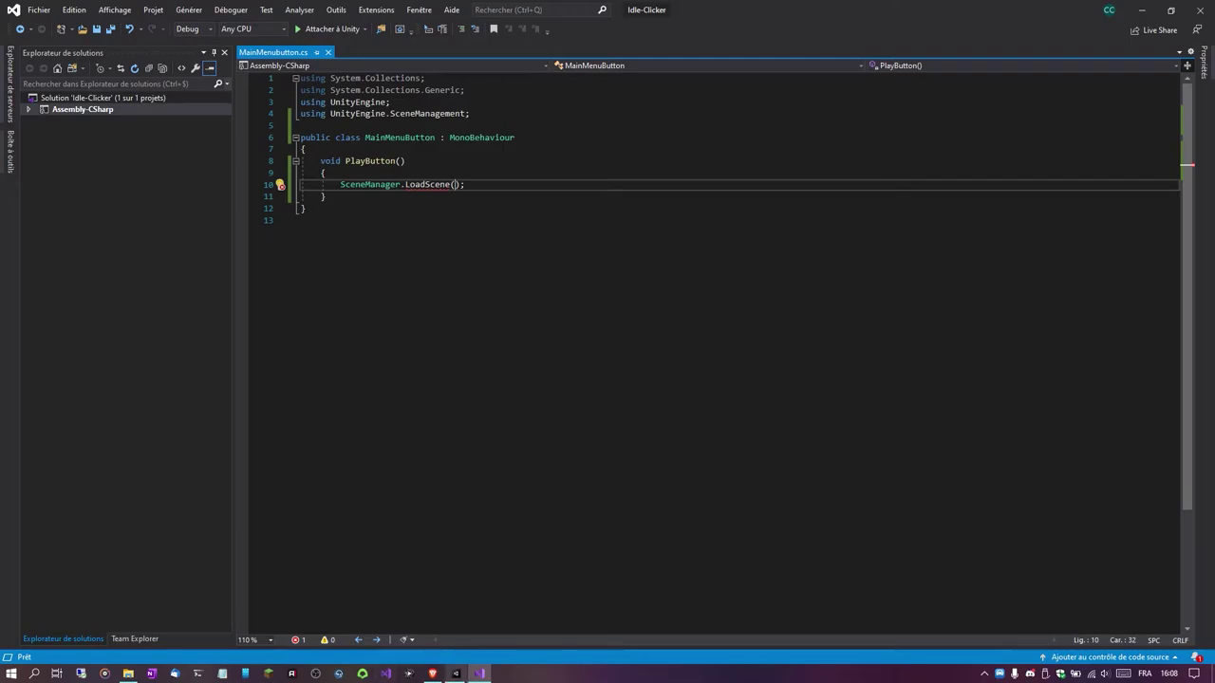
# - Confirm Game is build index 1, then make PlayButton call LoadScene(1) and save
pyautogui.click(456, 674)
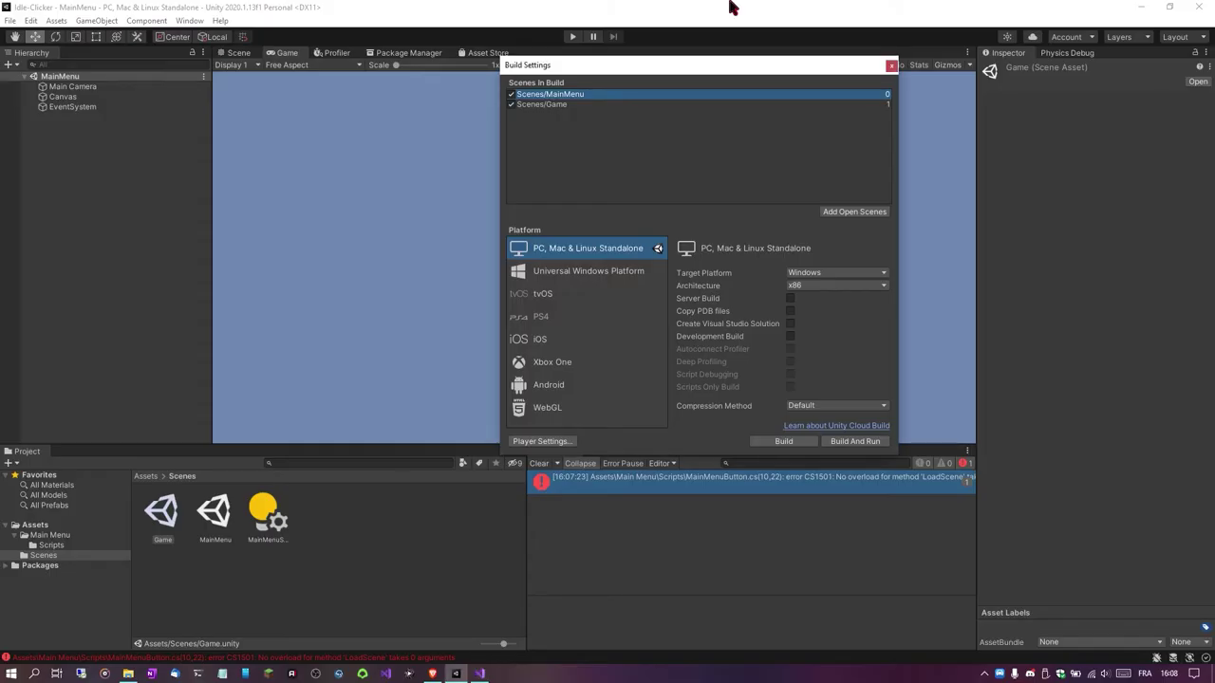
pyautogui.click(625, 107)
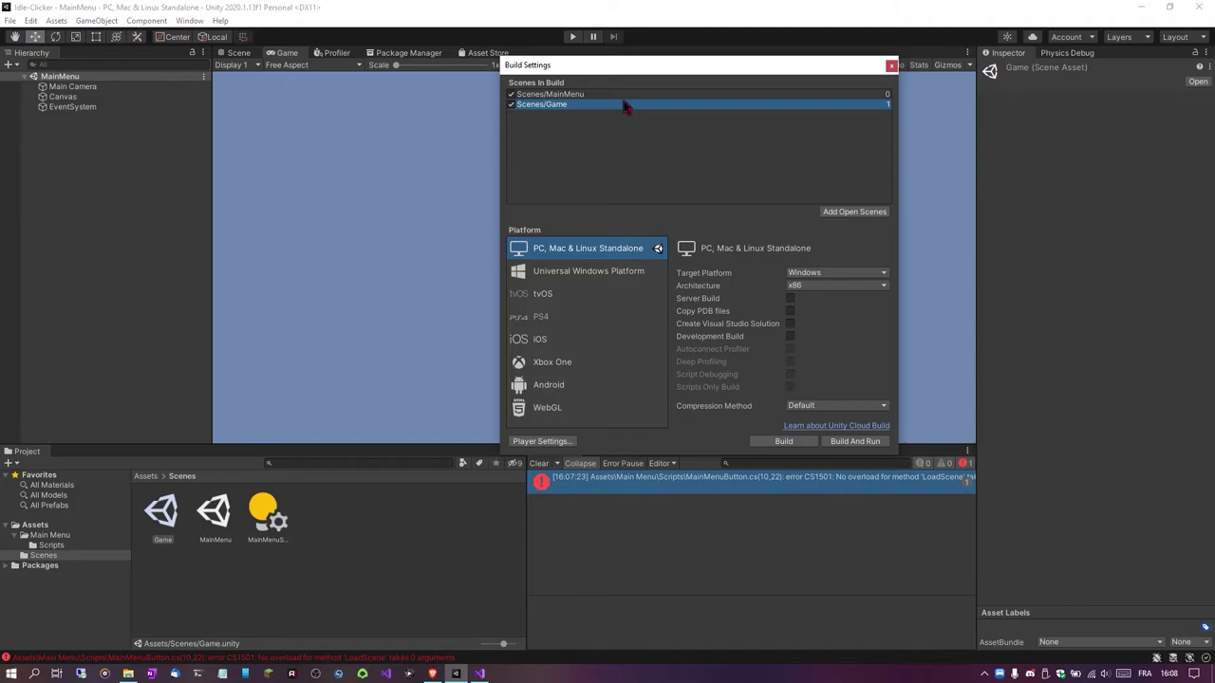
pyautogui.click(479, 674)
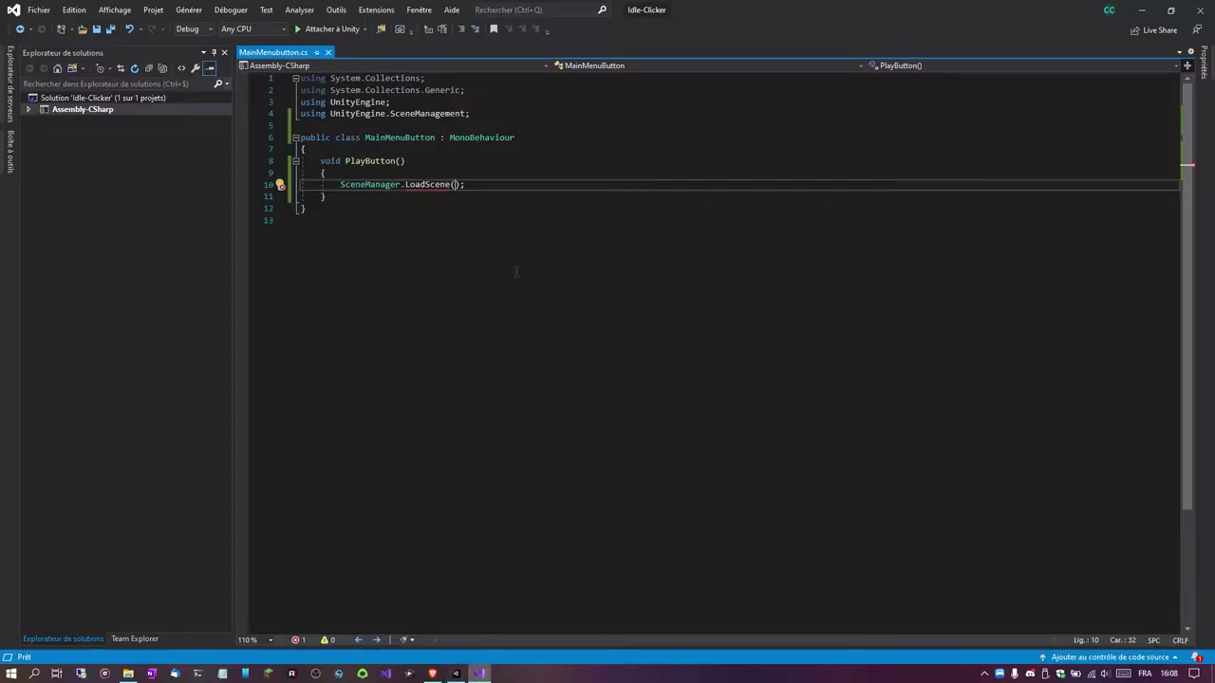
pyautogui.write('1')
pyautogui.hotkey('ctrl', 's')
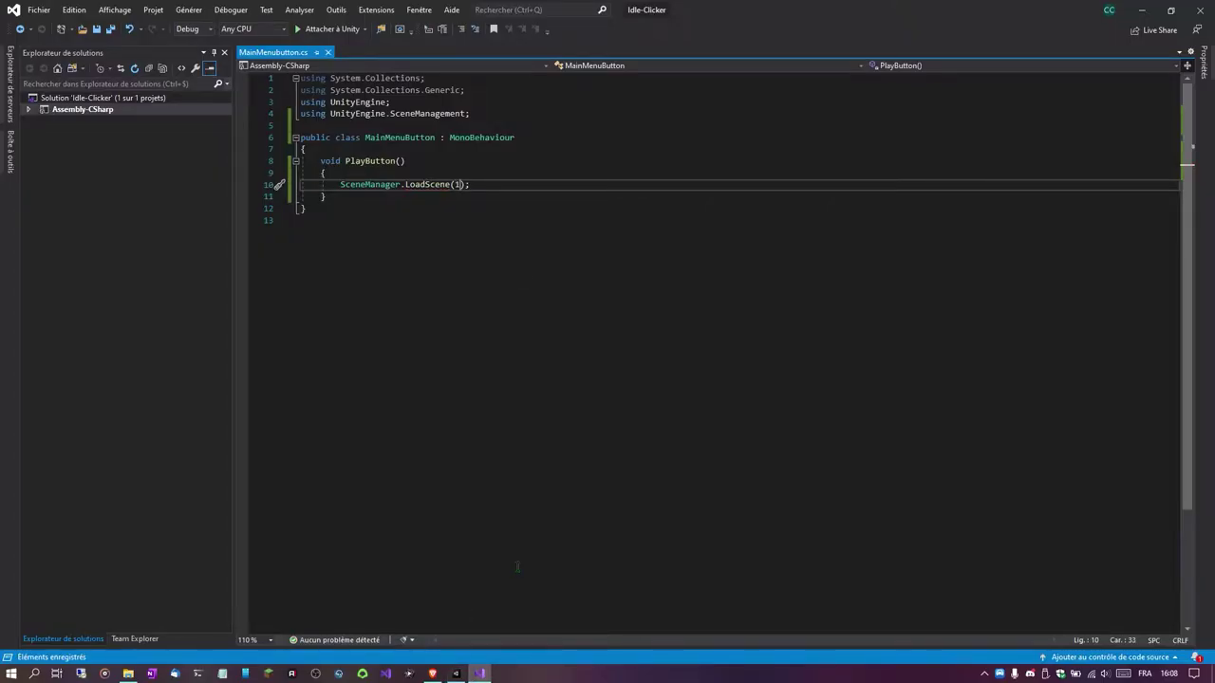
pyautogui.hotkey('alt', 'Tab')
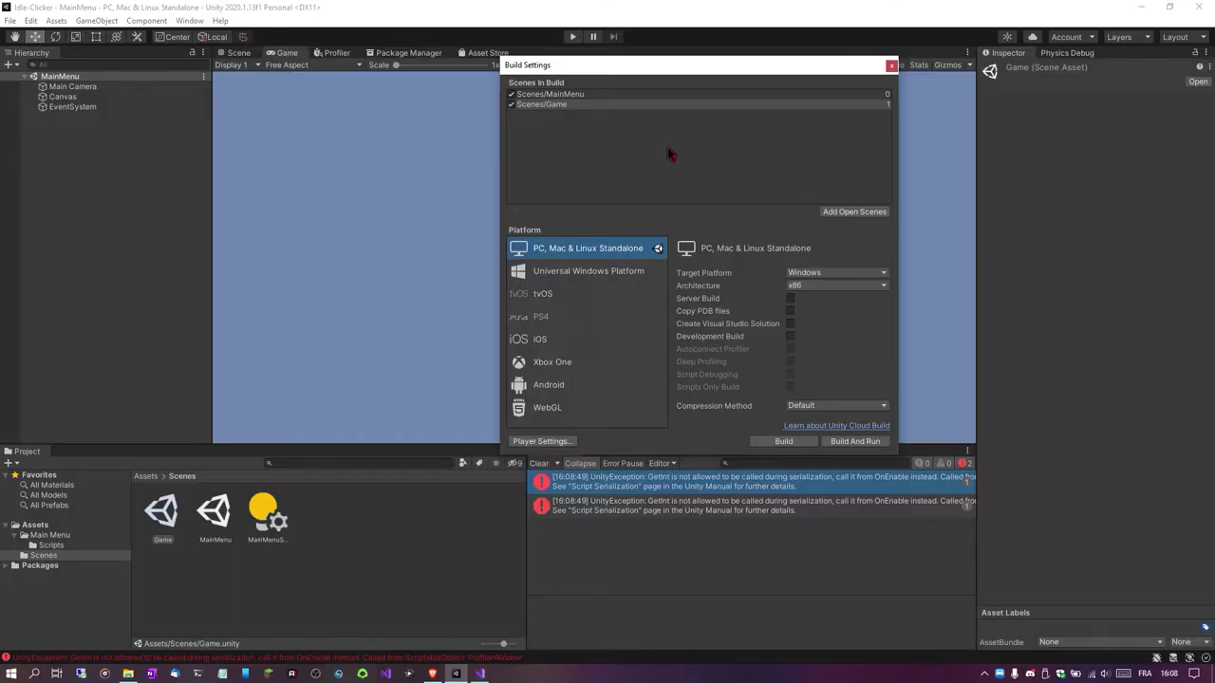
# - Try moving Game above MainMenu in the build order, then undo it
pyautogui.click(669, 147)
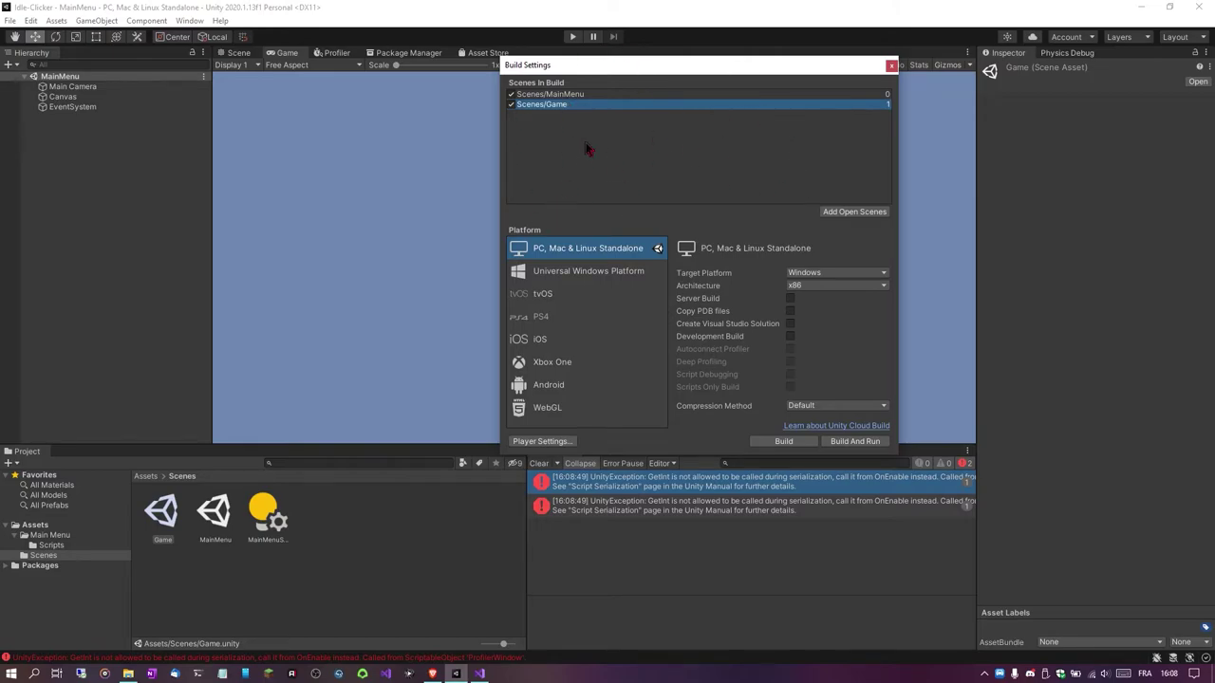
pyautogui.moveTo(629, 106); pyautogui.dragTo(621, 93)
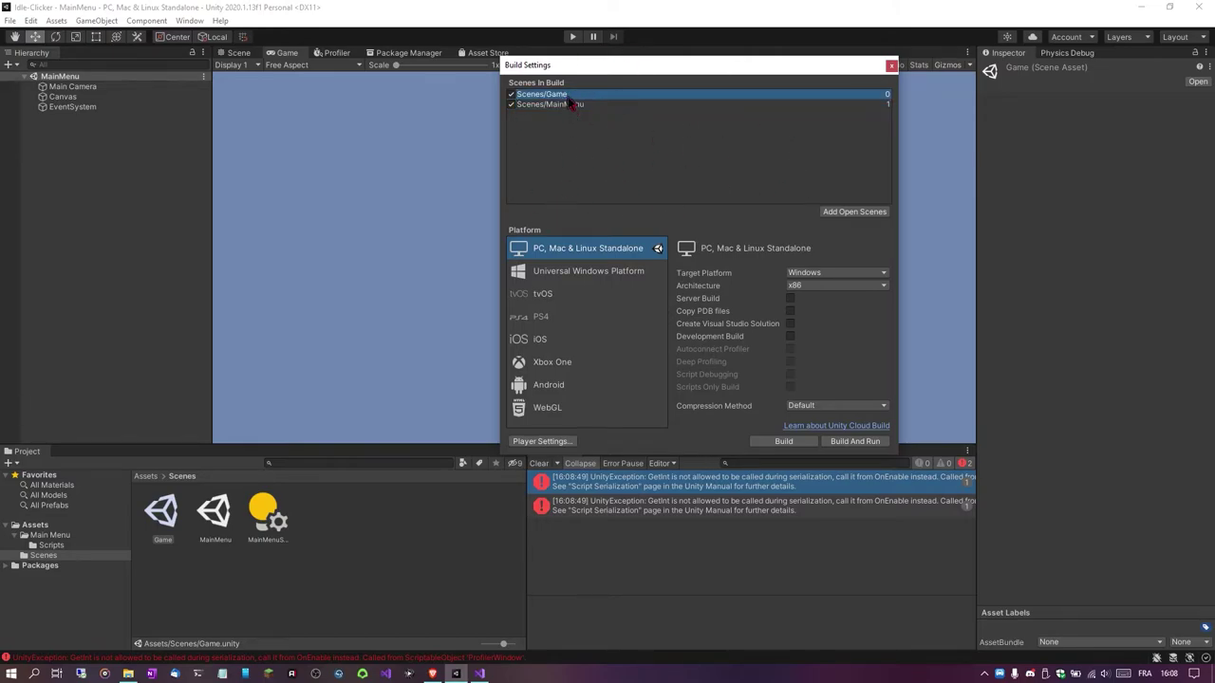
pyautogui.hotkey('ctrl', 'z')
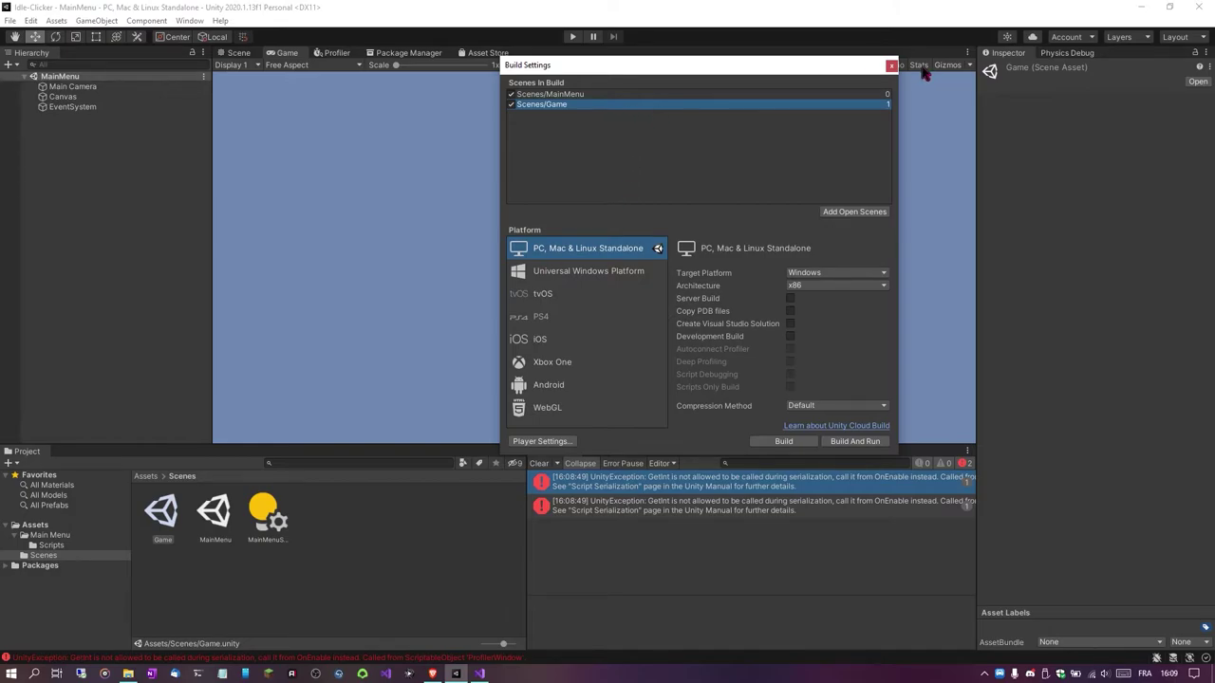
# - Close Build Settings, clear the Console, and show the Assets root folder
pyautogui.click(892, 66)
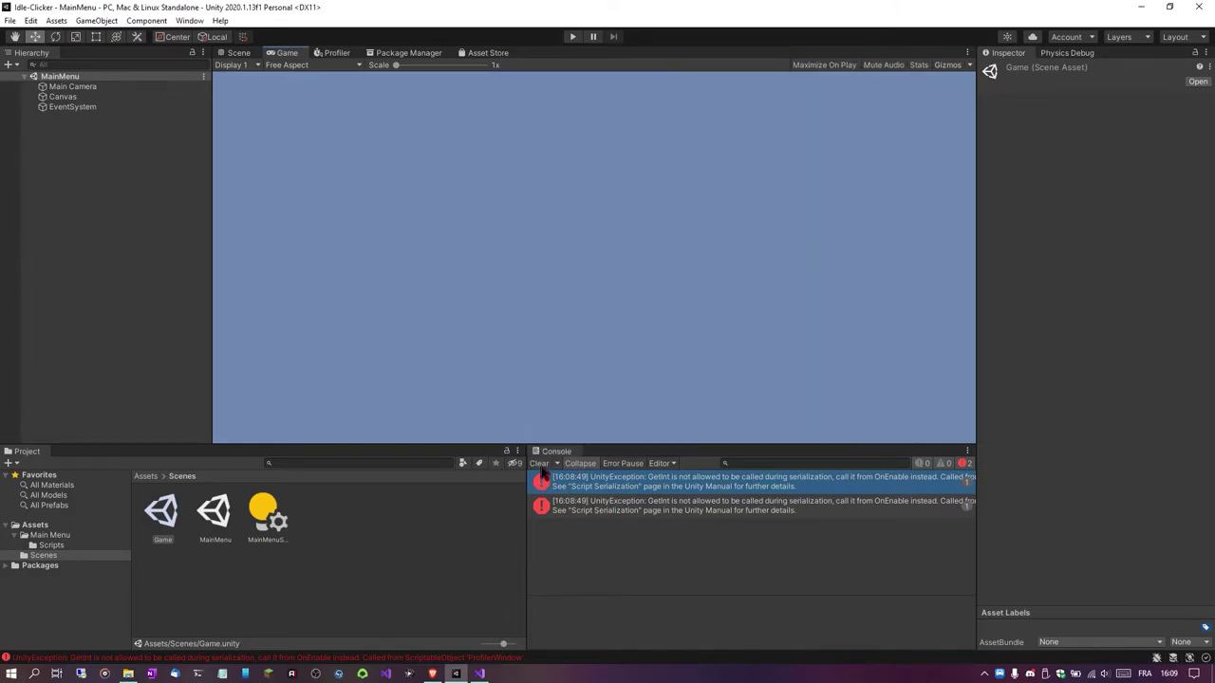
pyautogui.click(540, 464)
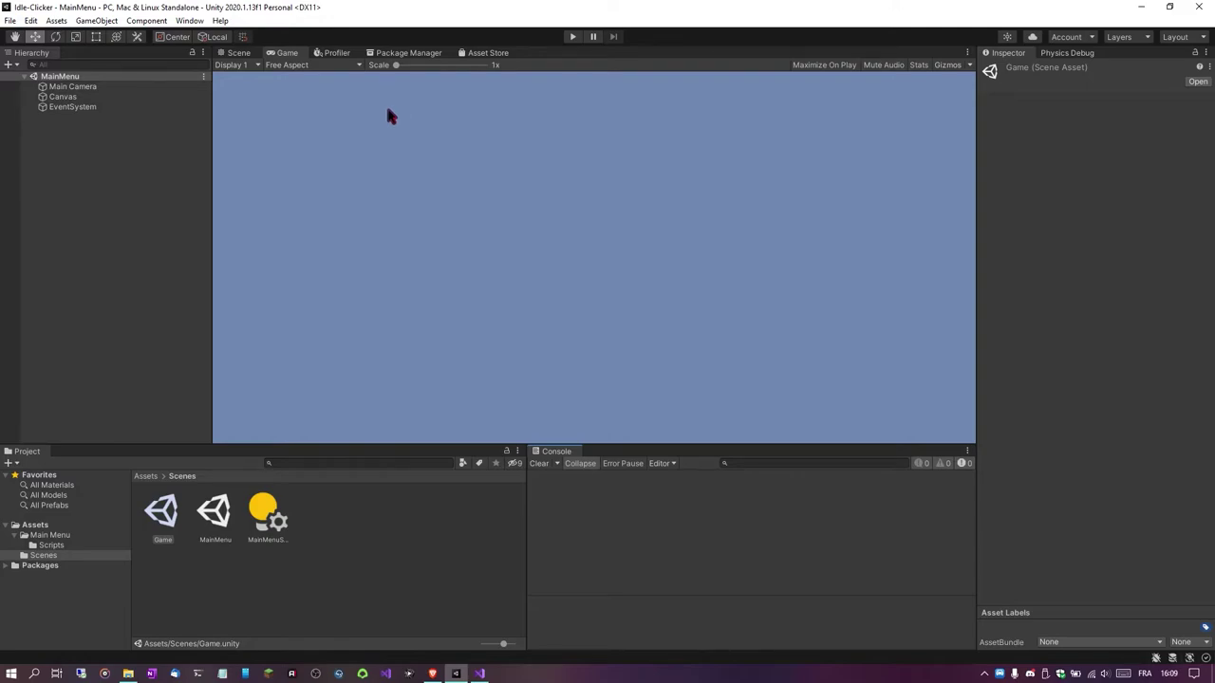
pyautogui.click(146, 476)
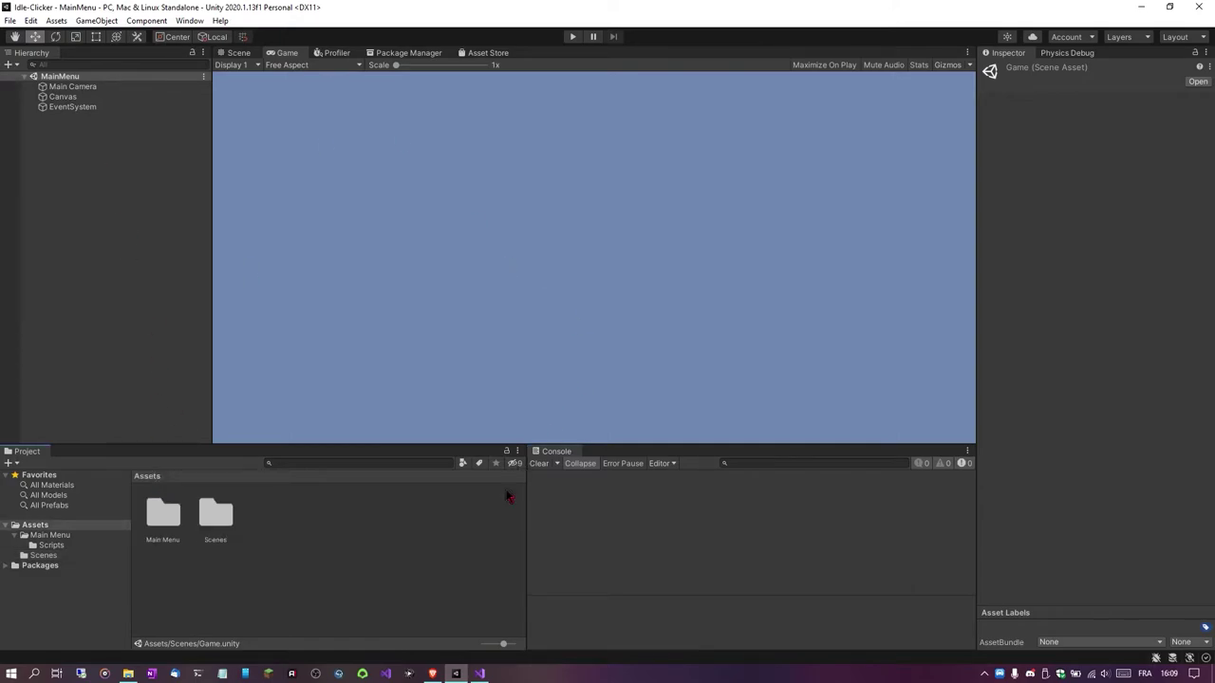
pyautogui.click(479, 674)
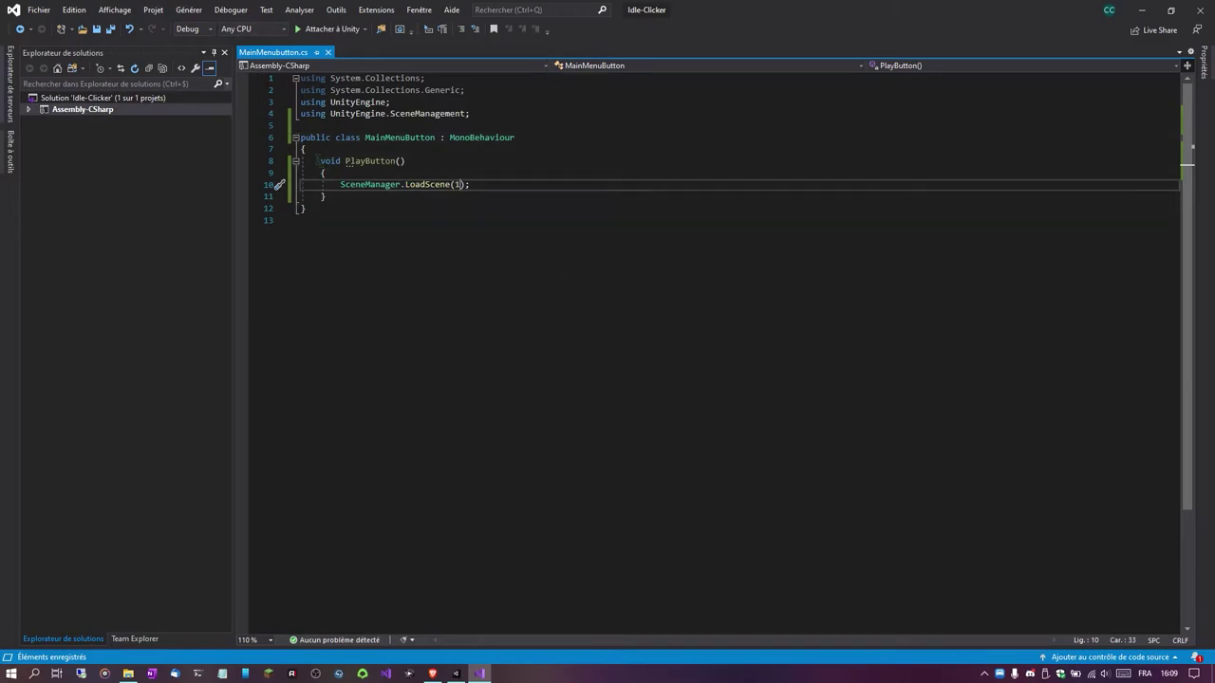
# - Add the public modifier to void PlayButton() on line 8, save, and return to Unity
pyautogui.click(320, 162)
pyautogui.write('public')
pyautogui.hotkey('ctrl', 's')
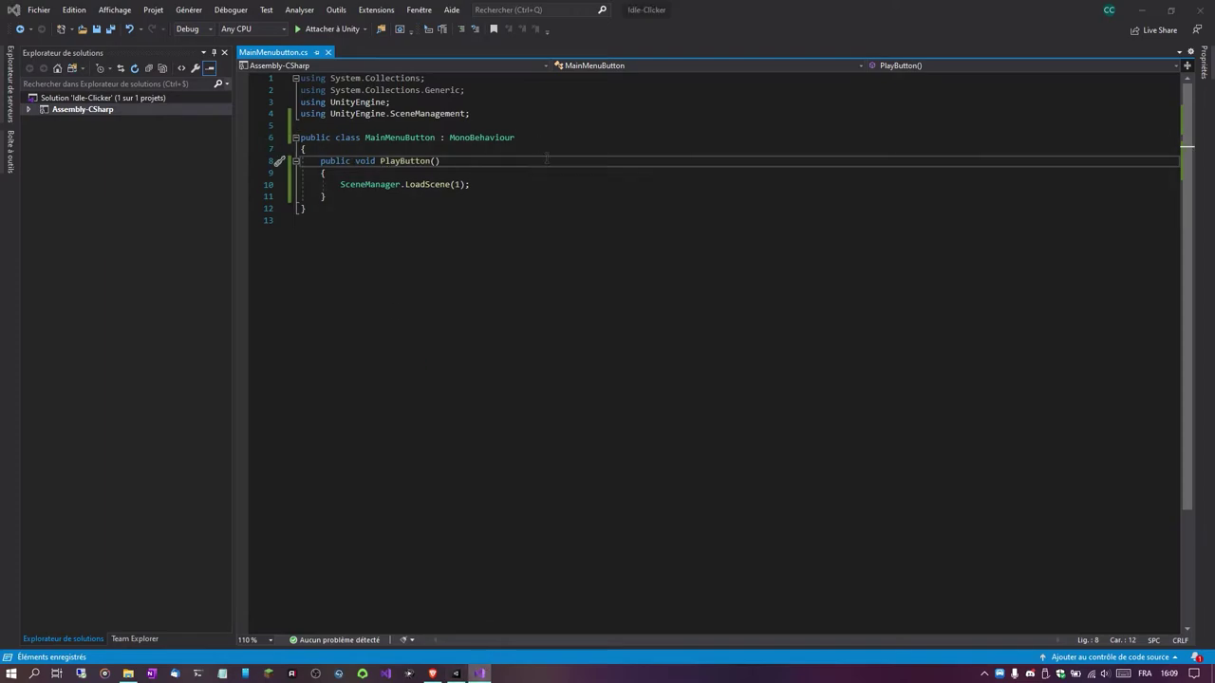
pyautogui.hotkey('alt', 'Tab')
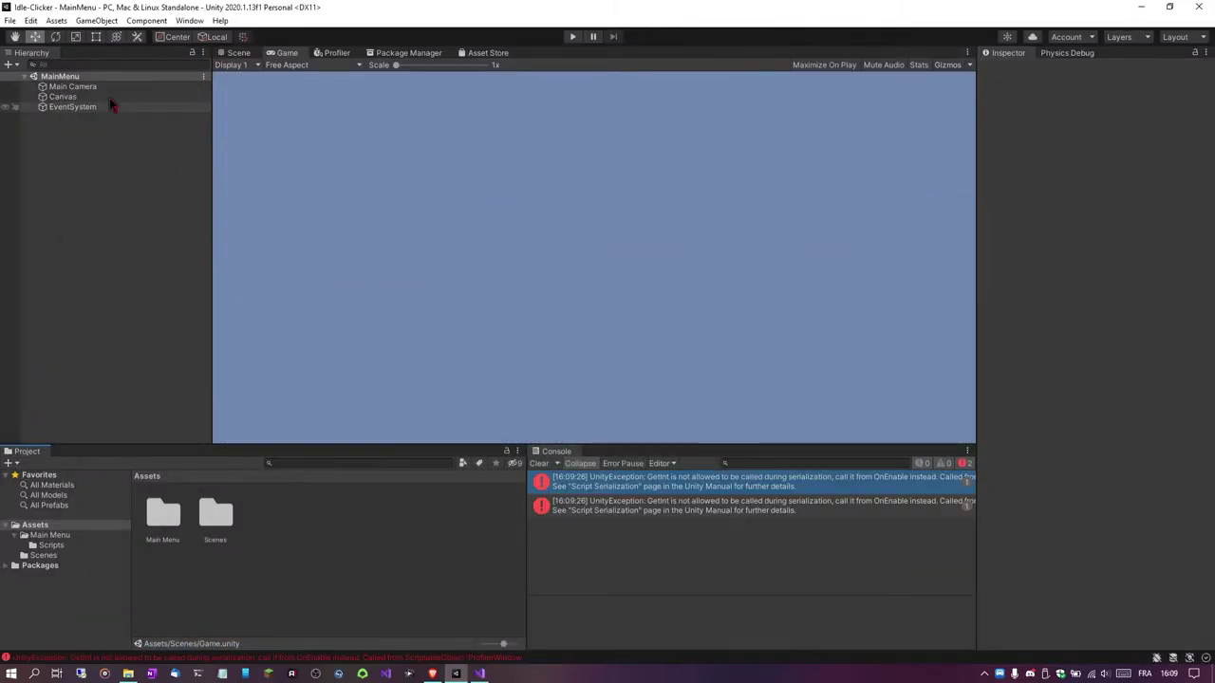
# - Create a UI Button under the Canvas and expand it to reveal its Text child
pyautogui.rightClick(111, 155)
pyautogui.rightClick(103, 98)
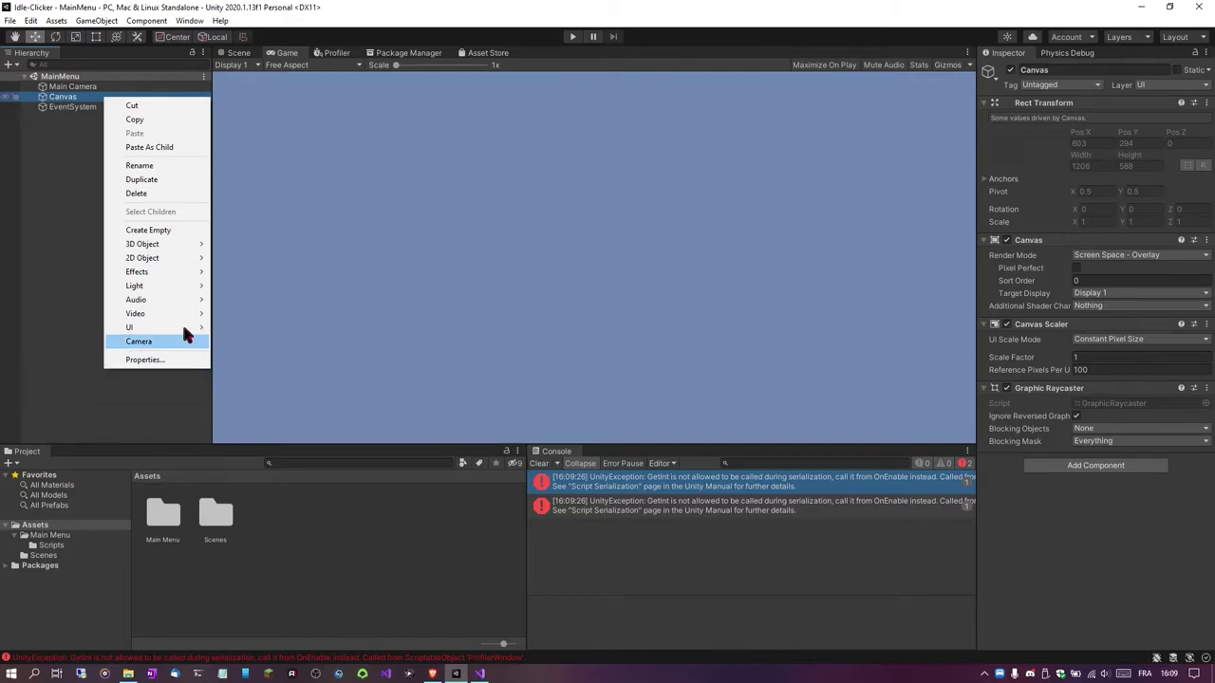
pyautogui.moveTo(182, 327)
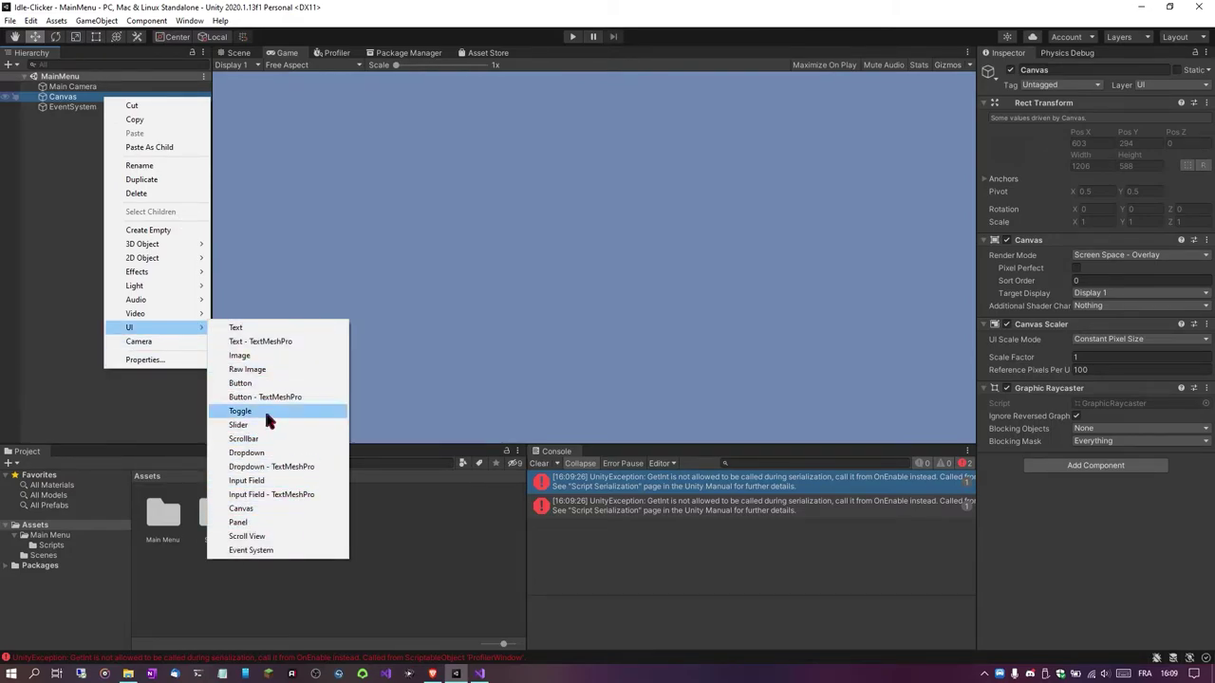
pyautogui.click(268, 382)
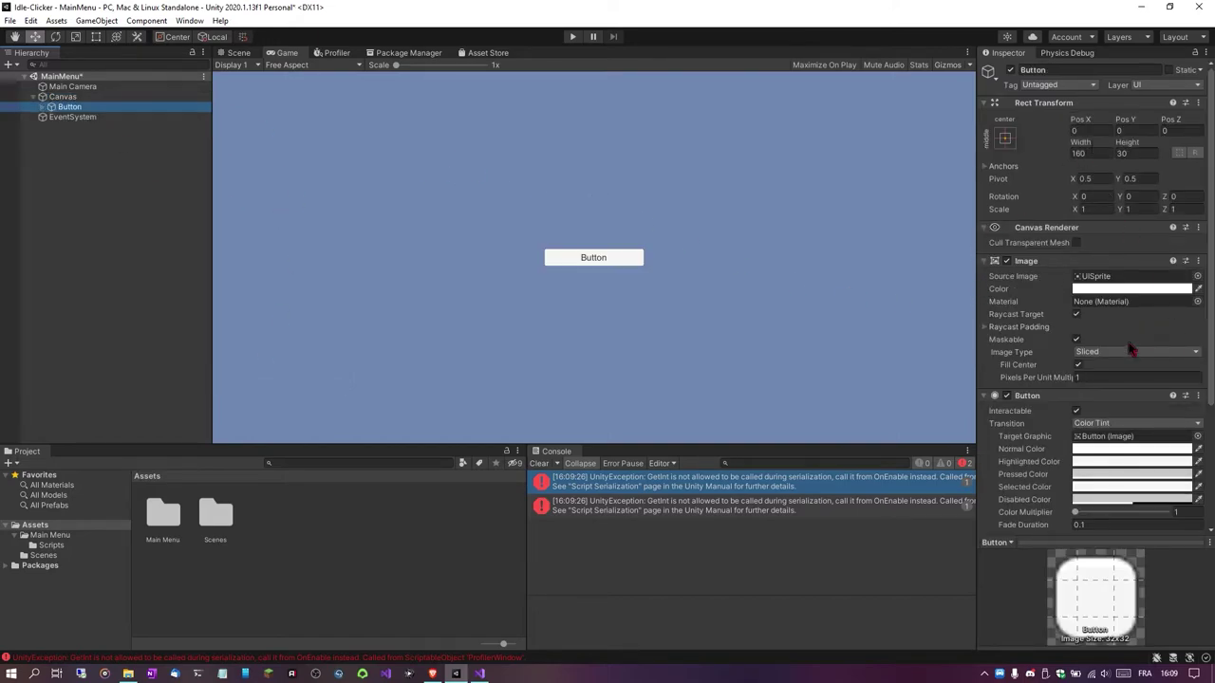
pyautogui.scroll(-3, 1102, 337)
pyautogui.scroll(-2, 1104, 342)
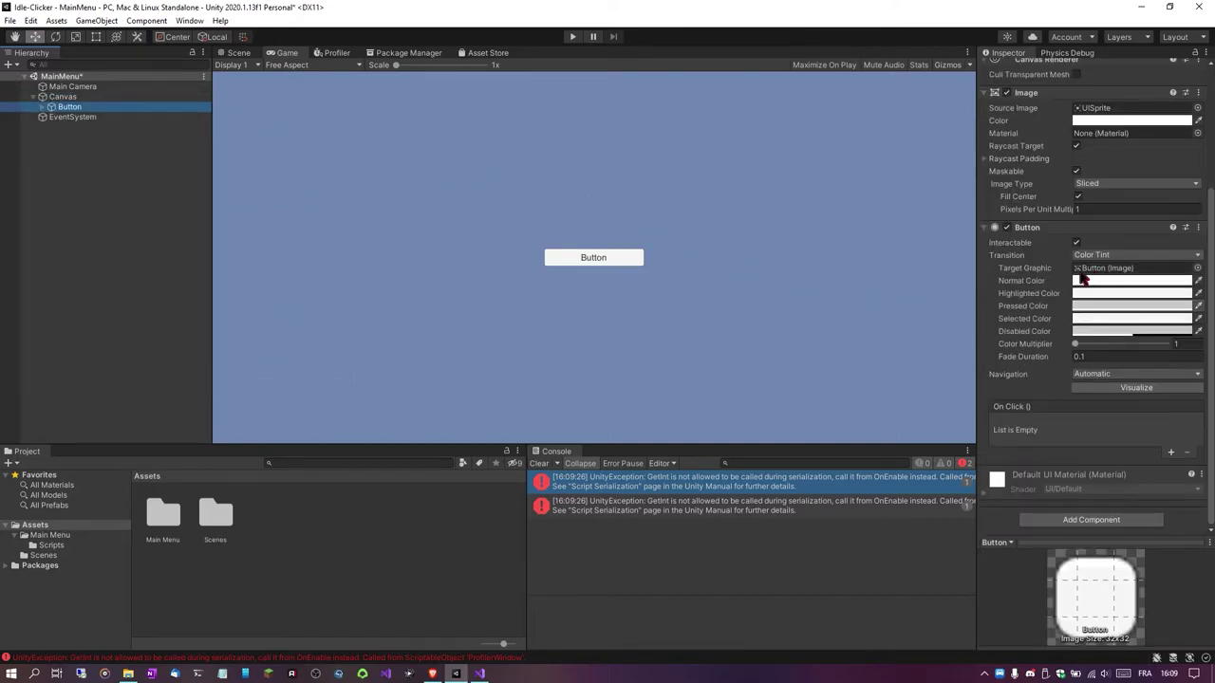
pyautogui.click(44, 107)
# - Change the button's label text to Play and save the scene
pyautogui.click(72, 117)
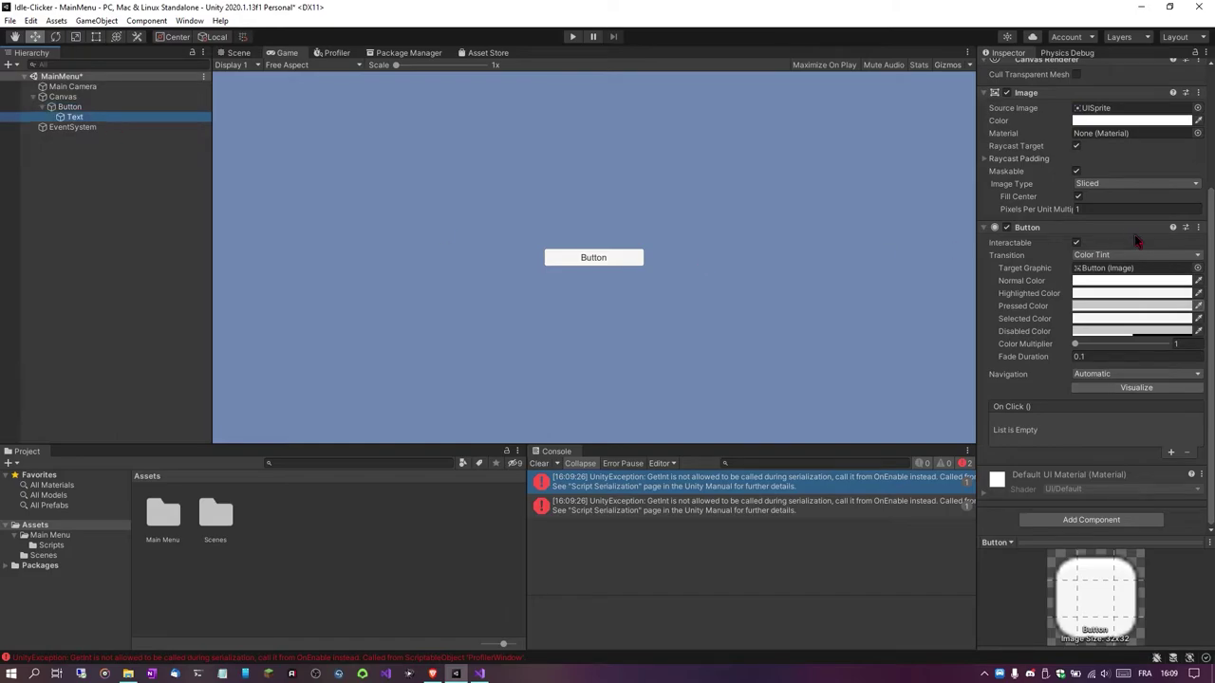
pyautogui.click(1063, 228)
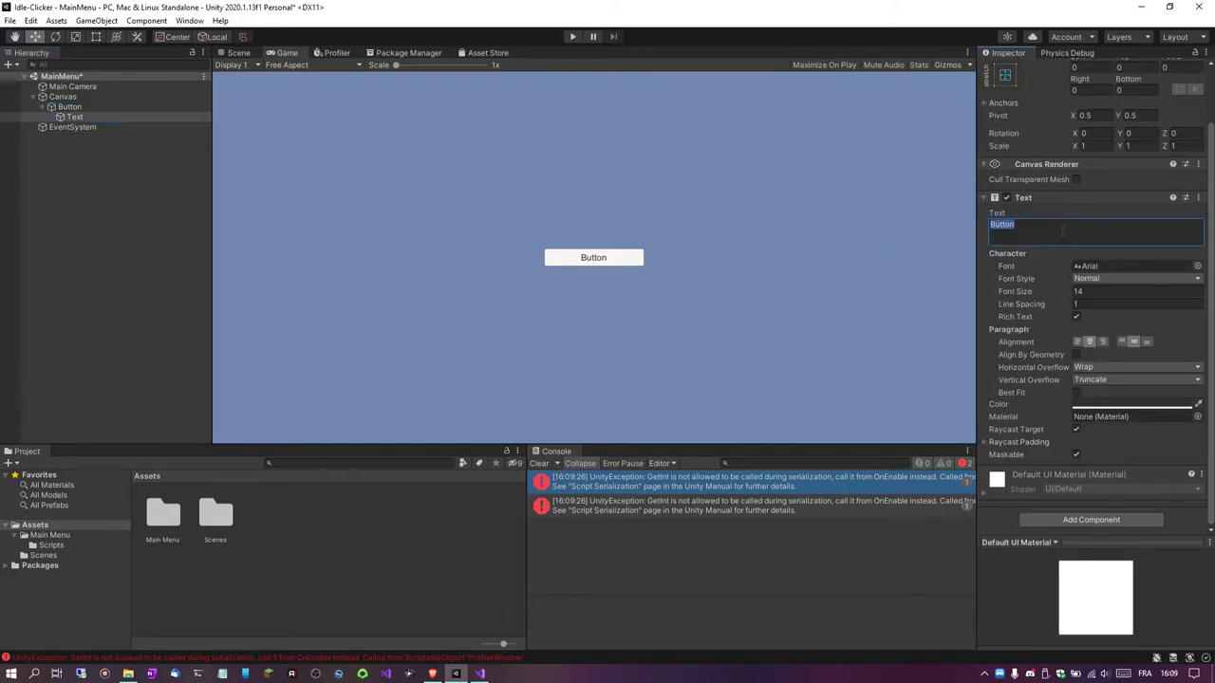
pyautogui.write('Play')
pyautogui.hotkey('ctrl', 's')
# - Size the button to 95 by 77.1 and set the Play label's font size to 30
pyautogui.click(74, 107)
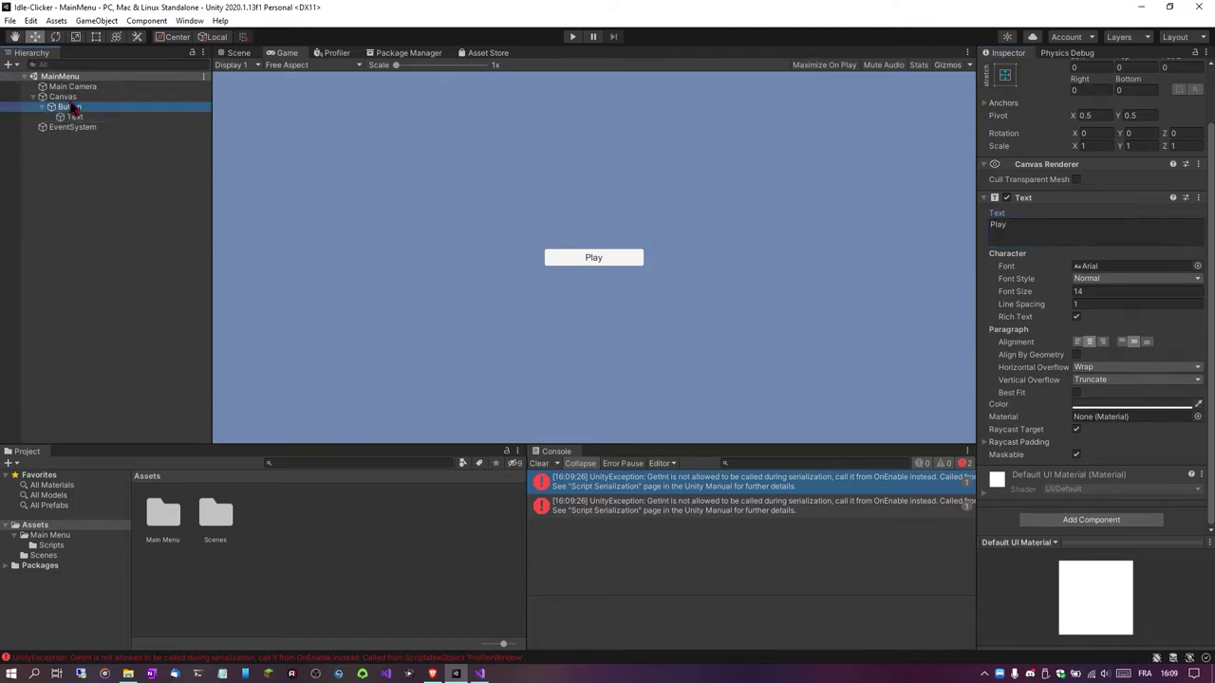
pyautogui.moveTo(1080, 143)
pyautogui.mouseDown()
pyautogui.moveTo(1072, 152)
pyautogui.moveTo(1198, 244)
pyautogui.moveTo(1099, 150)
pyautogui.moveTo(72, 130)
pyautogui.mouseUp()
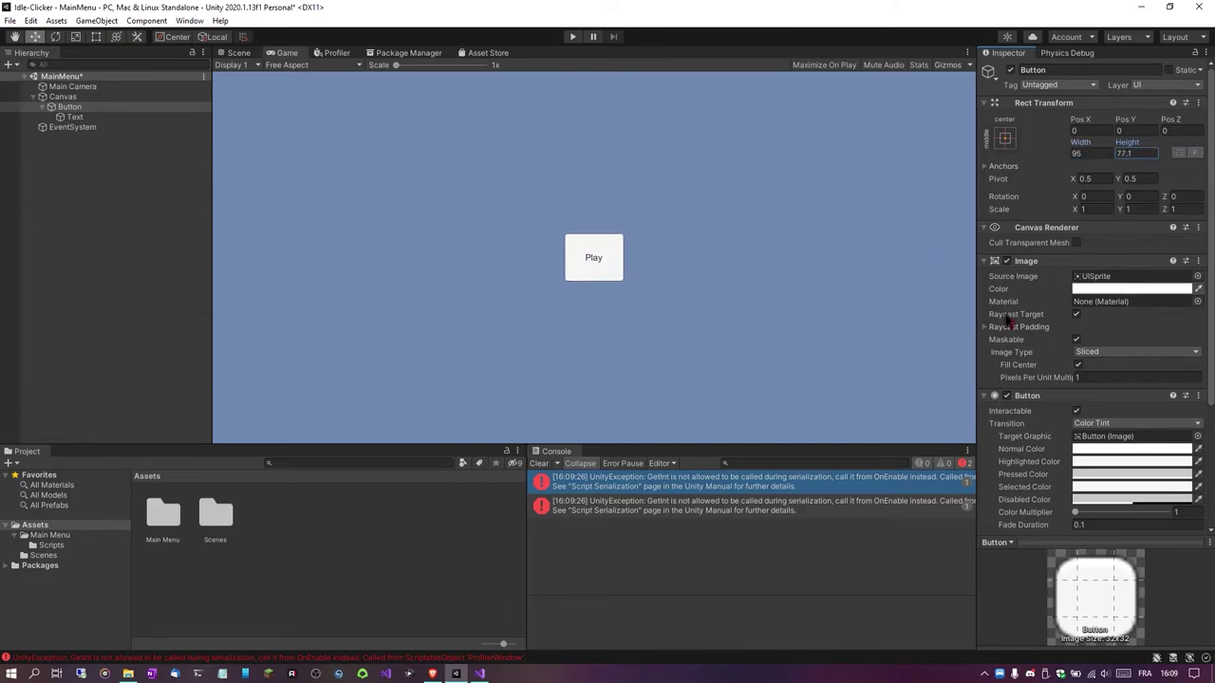
pyautogui.click(74, 117)
pyautogui.click(1092, 293)
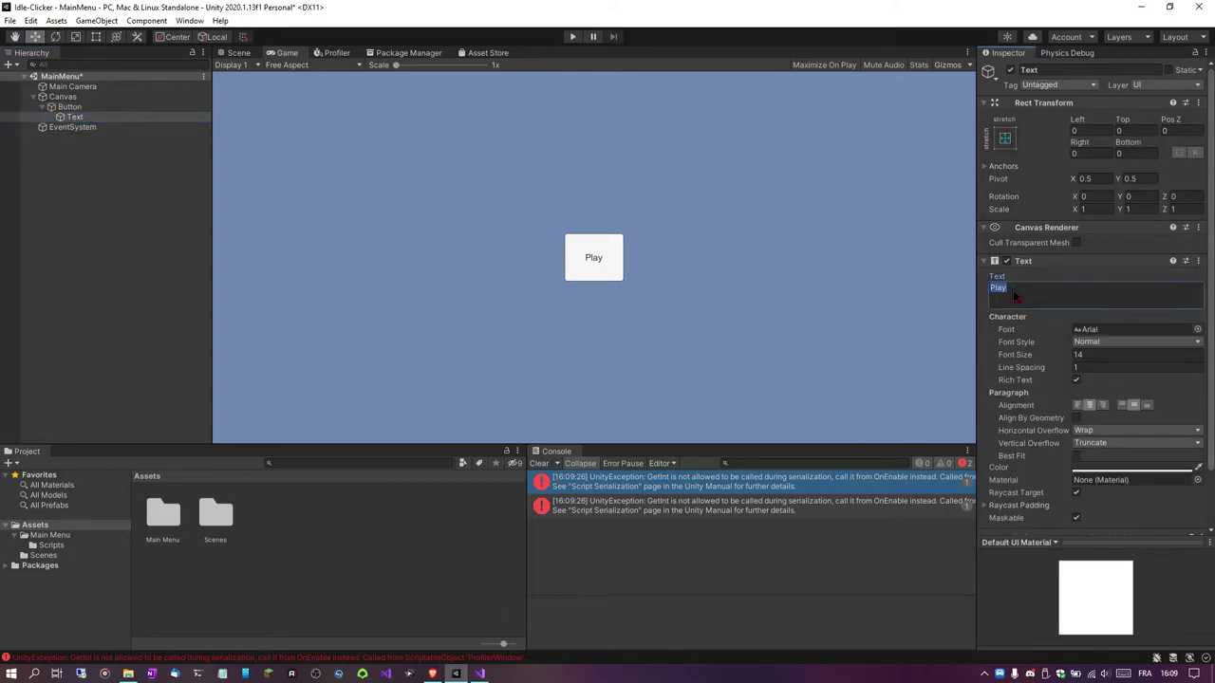
pyautogui.click(1120, 357)
pyautogui.write('300')
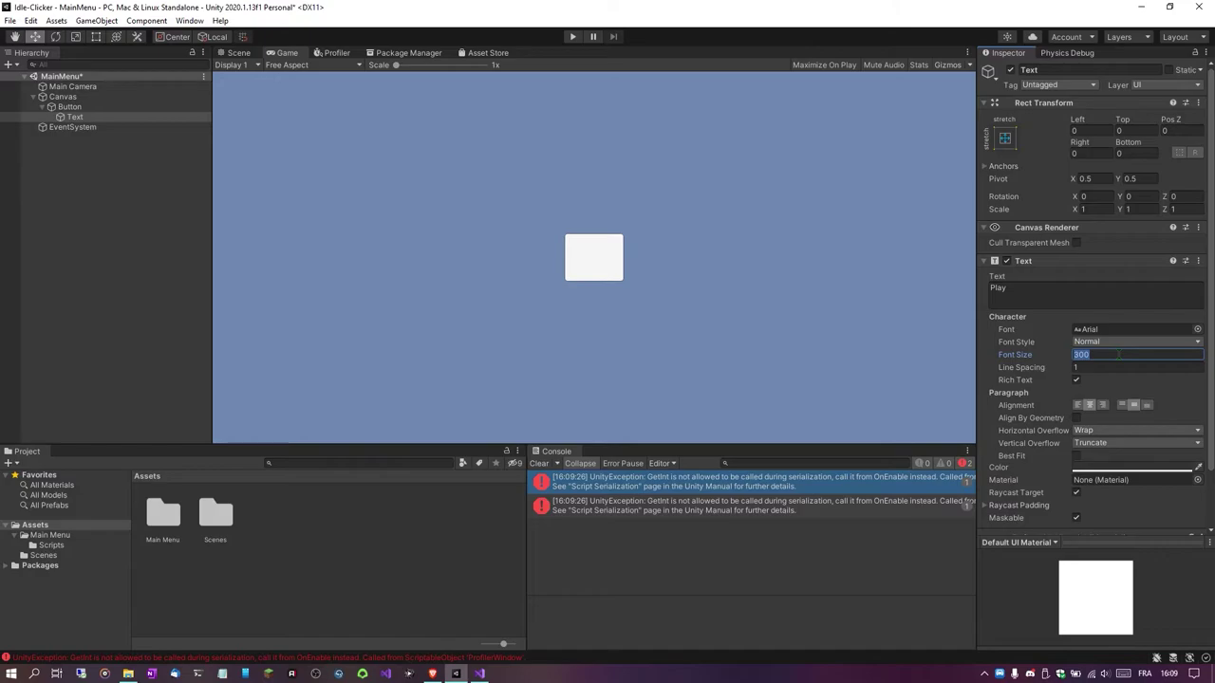
pyautogui.write('30')
pyautogui.click(722, 258)
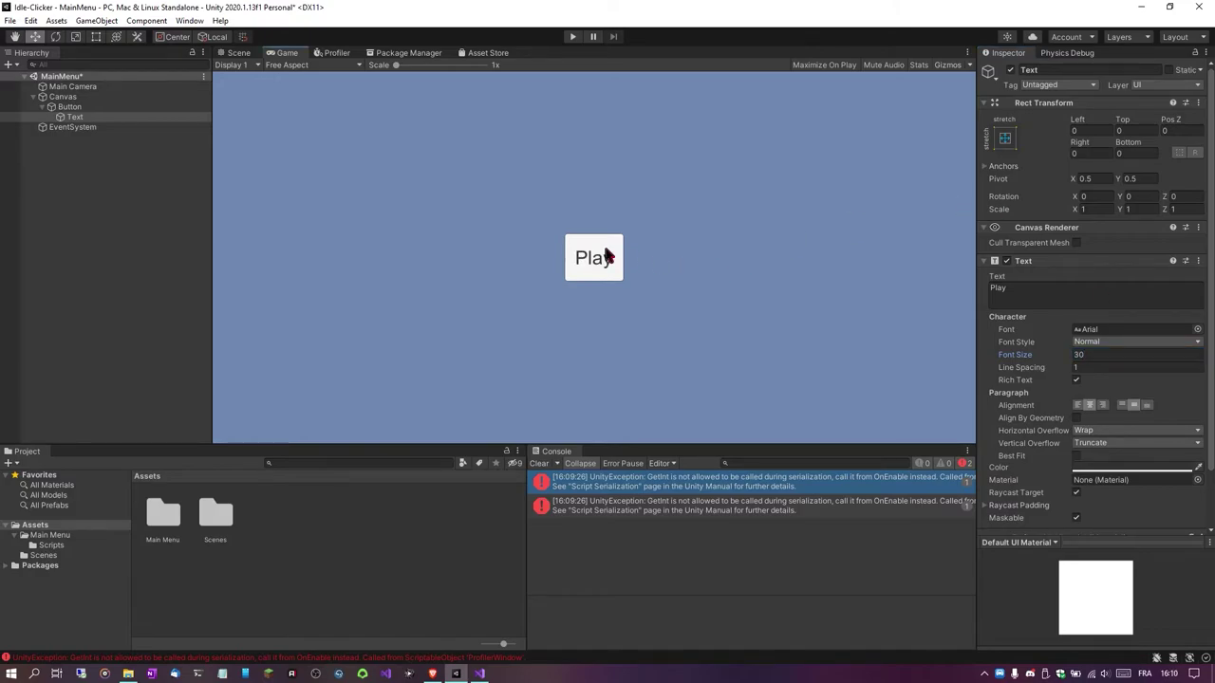
# - Place the button at Pos Y -130 below centre and clear the Console
pyautogui.click(51, 109)
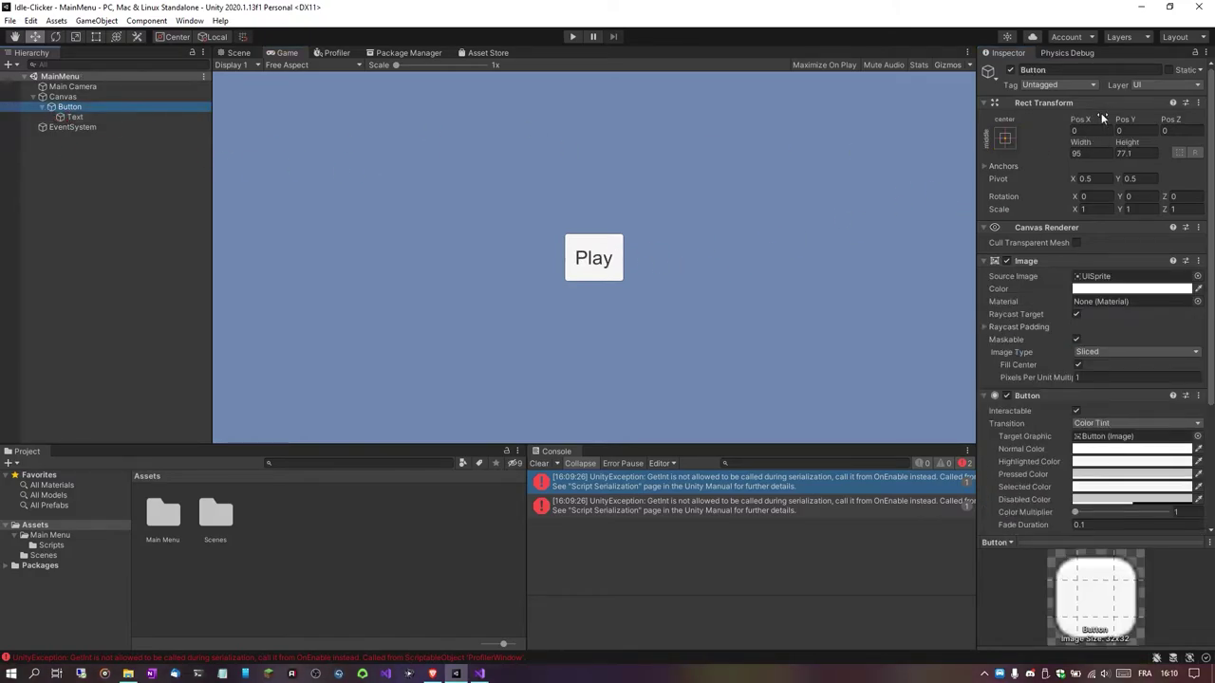
pyautogui.moveTo(1091, 121); pyautogui.dragTo(1088, 121)
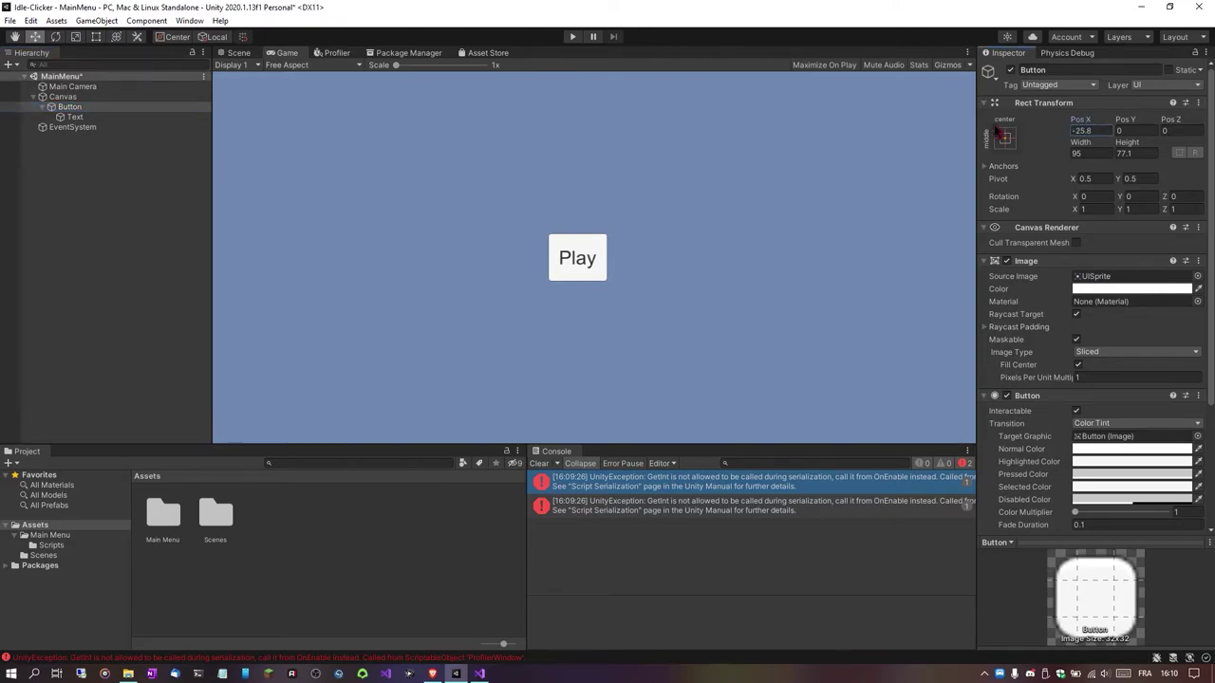
pyautogui.hotkey('ctrl', 'z')
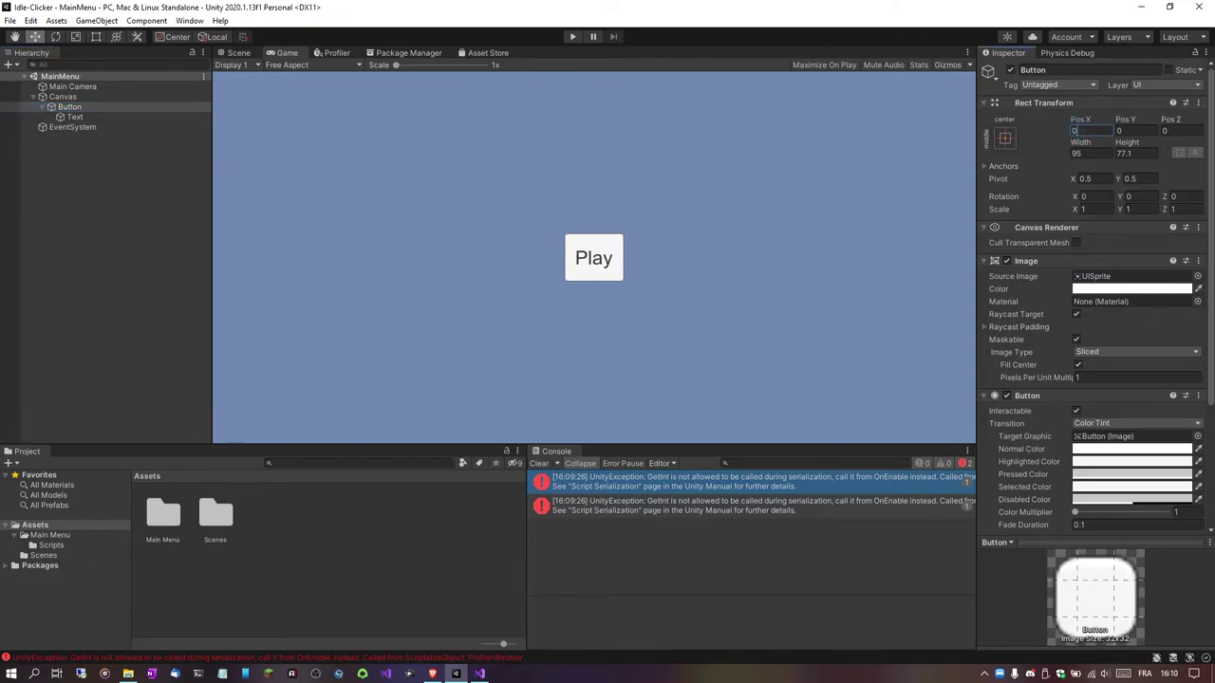
pyautogui.moveTo(1137, 118)
pyautogui.mouseDown()
pyautogui.moveTo(68, 308)
pyautogui.moveTo(862, 317)
pyautogui.moveTo(851, 307)
pyautogui.mouseUp()
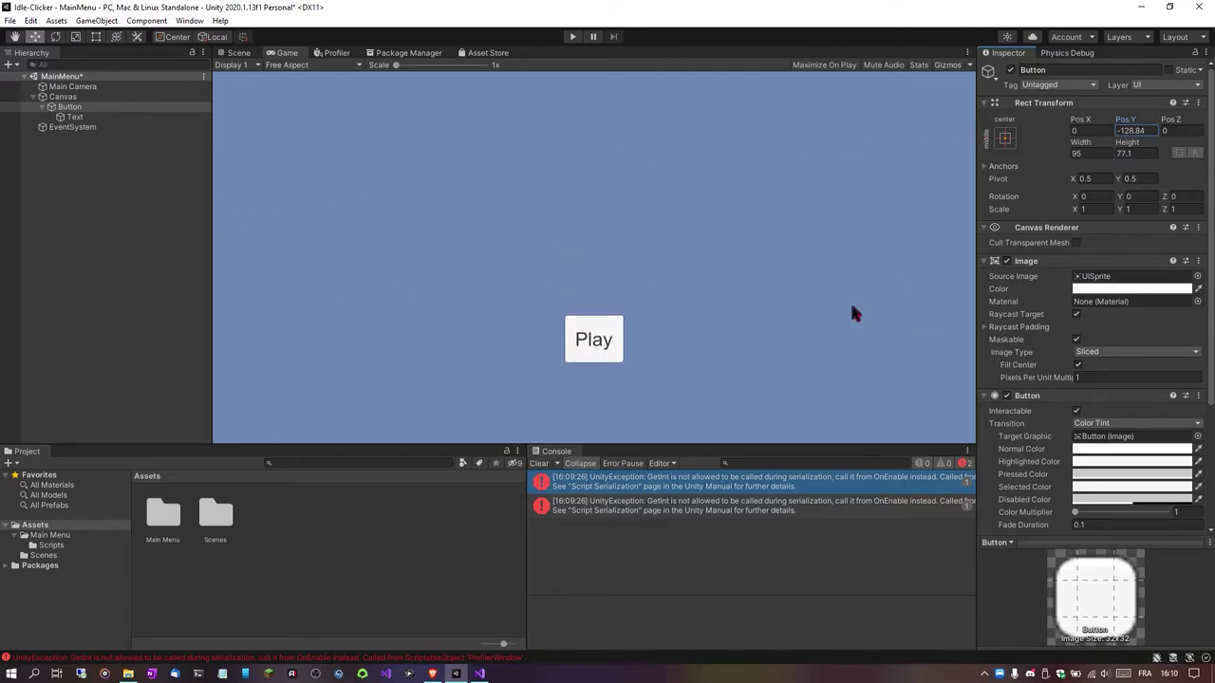
pyautogui.click(1128, 132)
pyautogui.write('-130')
pyautogui.click(798, 263)
pyautogui.click(538, 463)
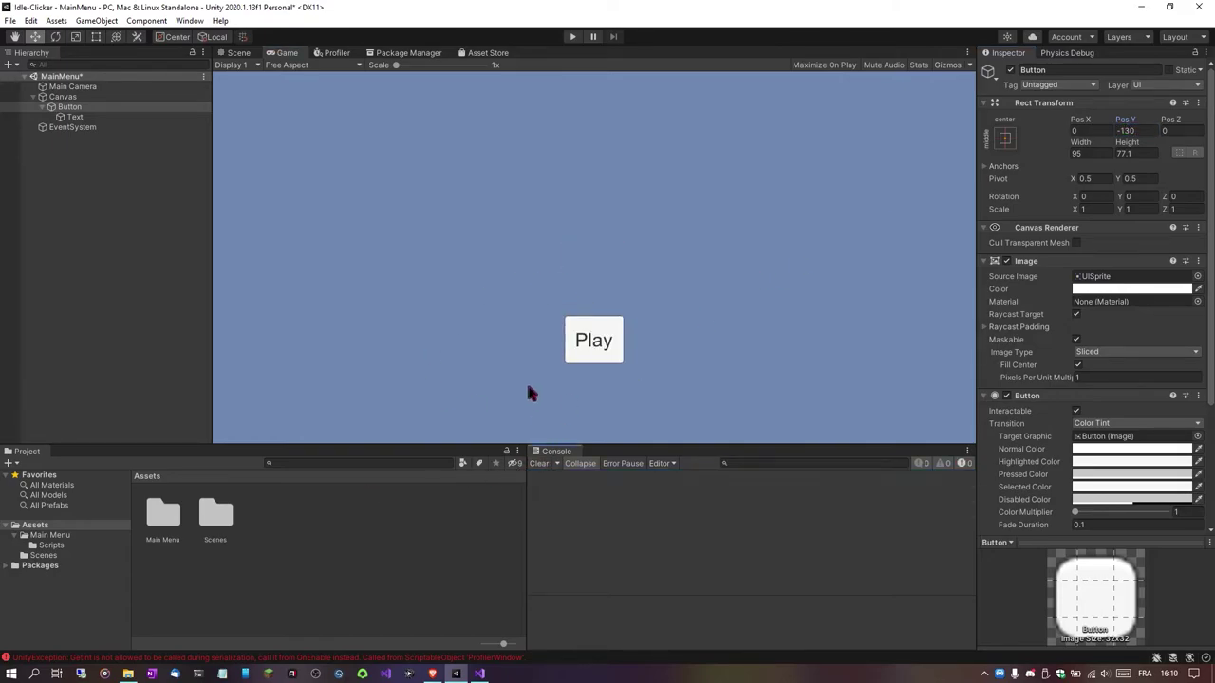
# - Attach the MainMenuButton script from Main Menu > Scripts to the Canvas and save the scene
pyautogui.rightClick(65, 97)
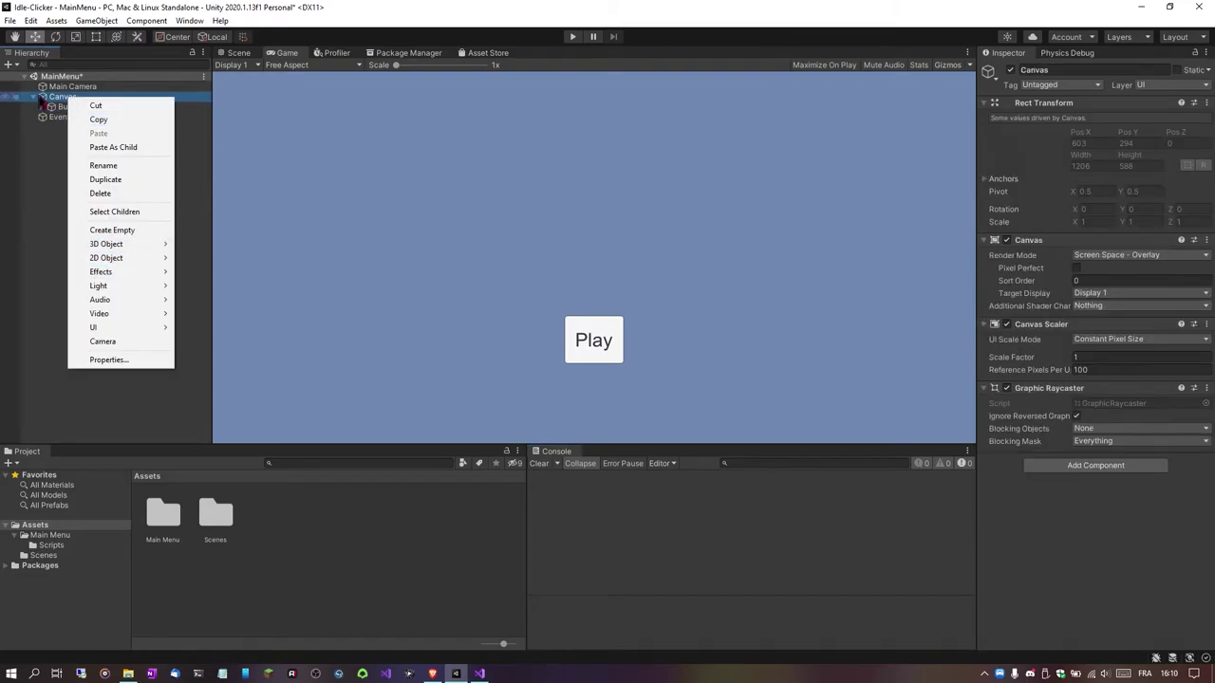
pyautogui.click(59, 107)
pyautogui.click(162, 108)
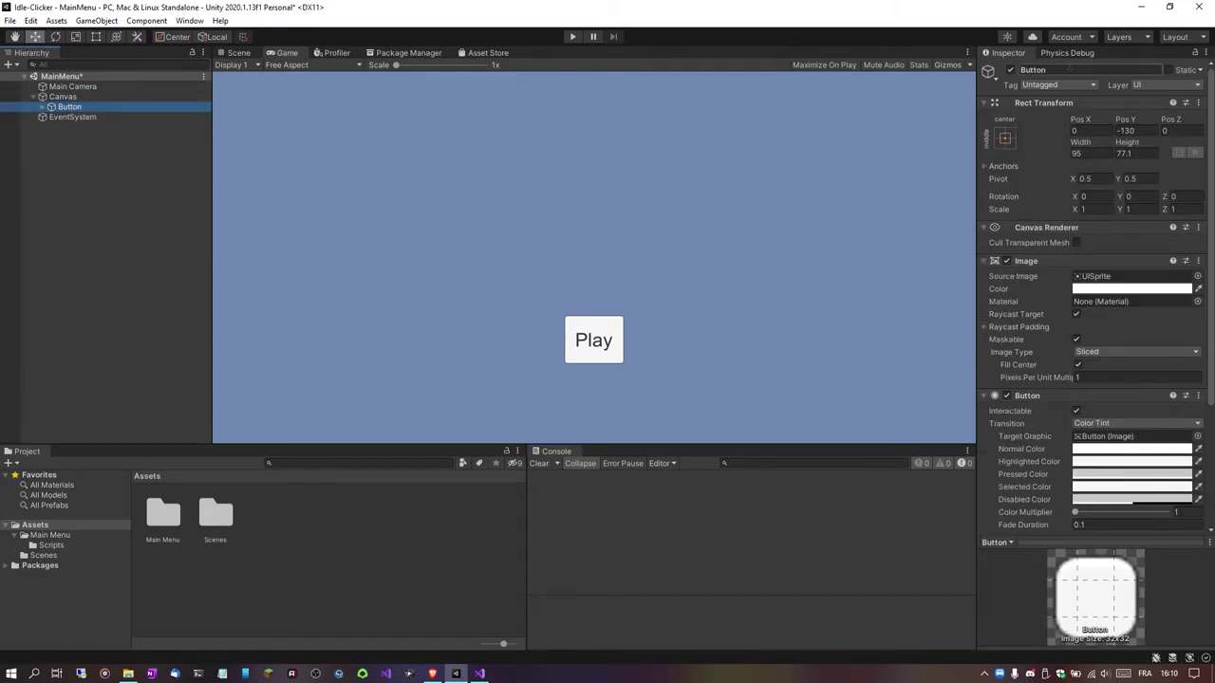
pyautogui.click(63, 97)
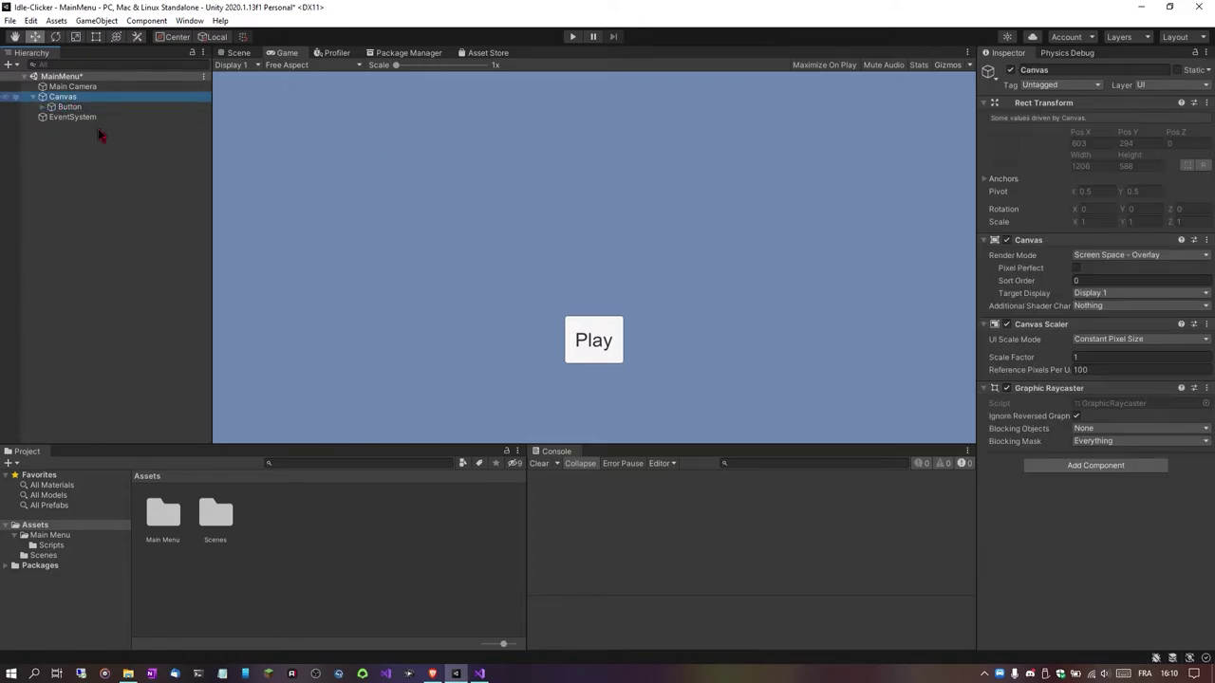
pyautogui.doubleClick(216, 533)
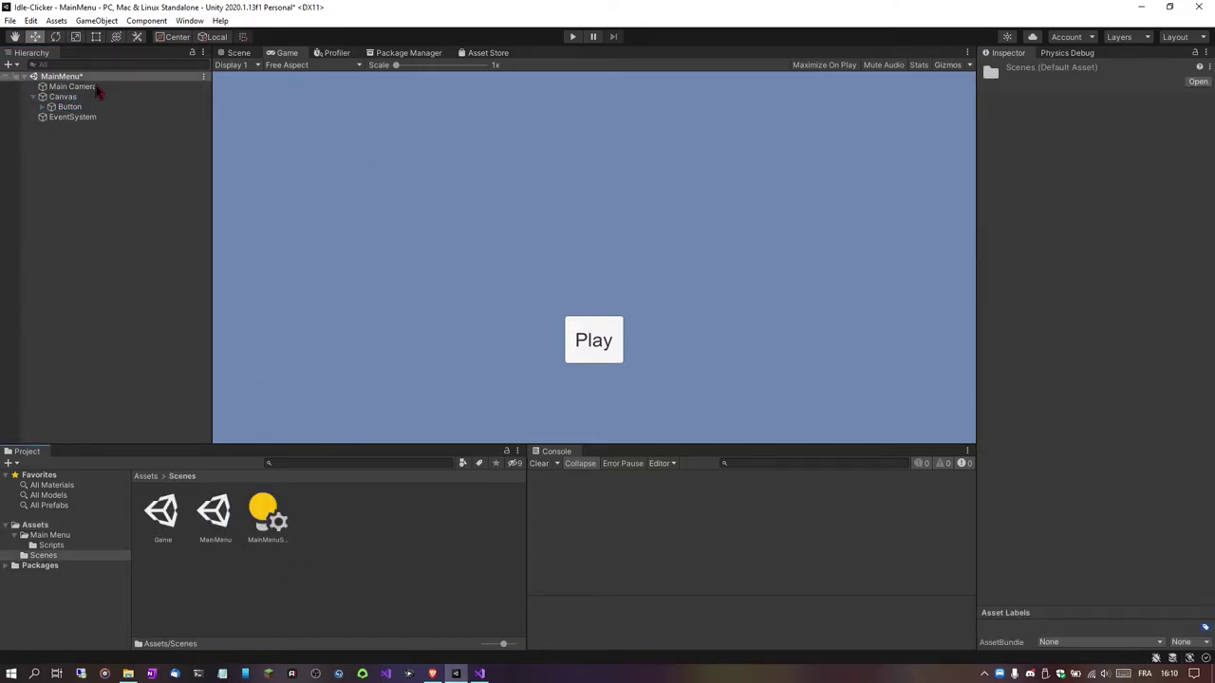
pyautogui.click(63, 97)
pyautogui.click(151, 477)
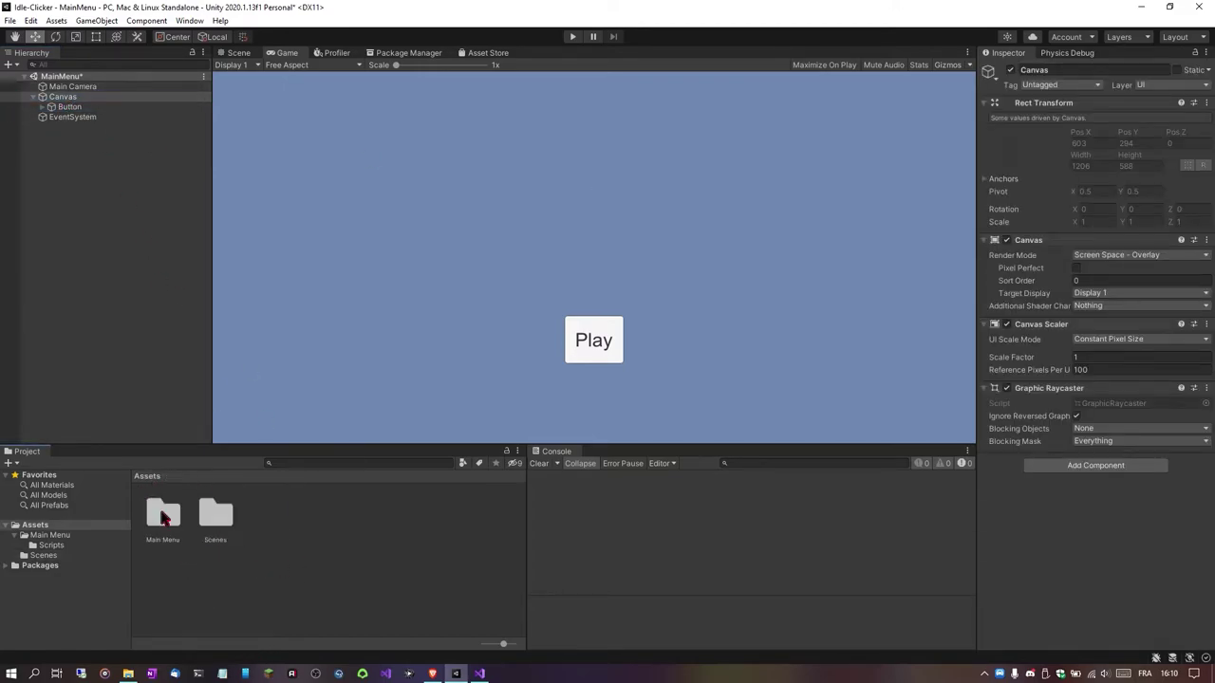
pyautogui.doubleClick(163, 512)
pyautogui.doubleClick(162, 512)
pyautogui.click(62, 97)
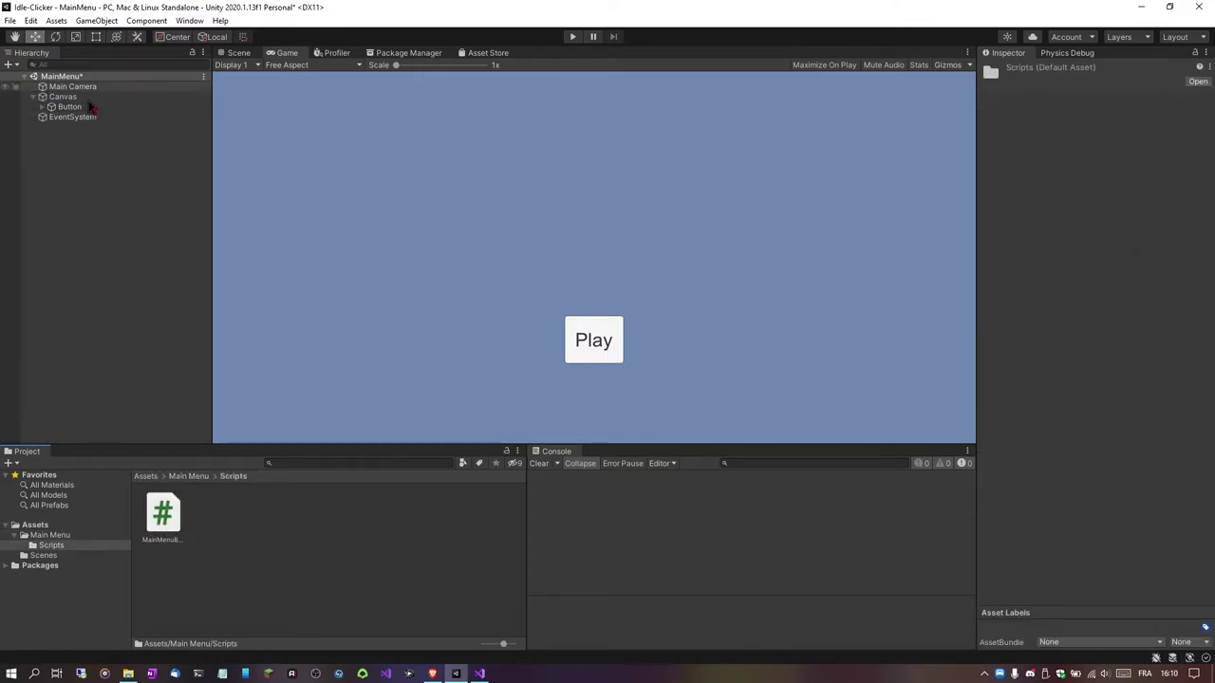
pyautogui.moveTo(162, 513); pyautogui.dragTo(1038, 527)
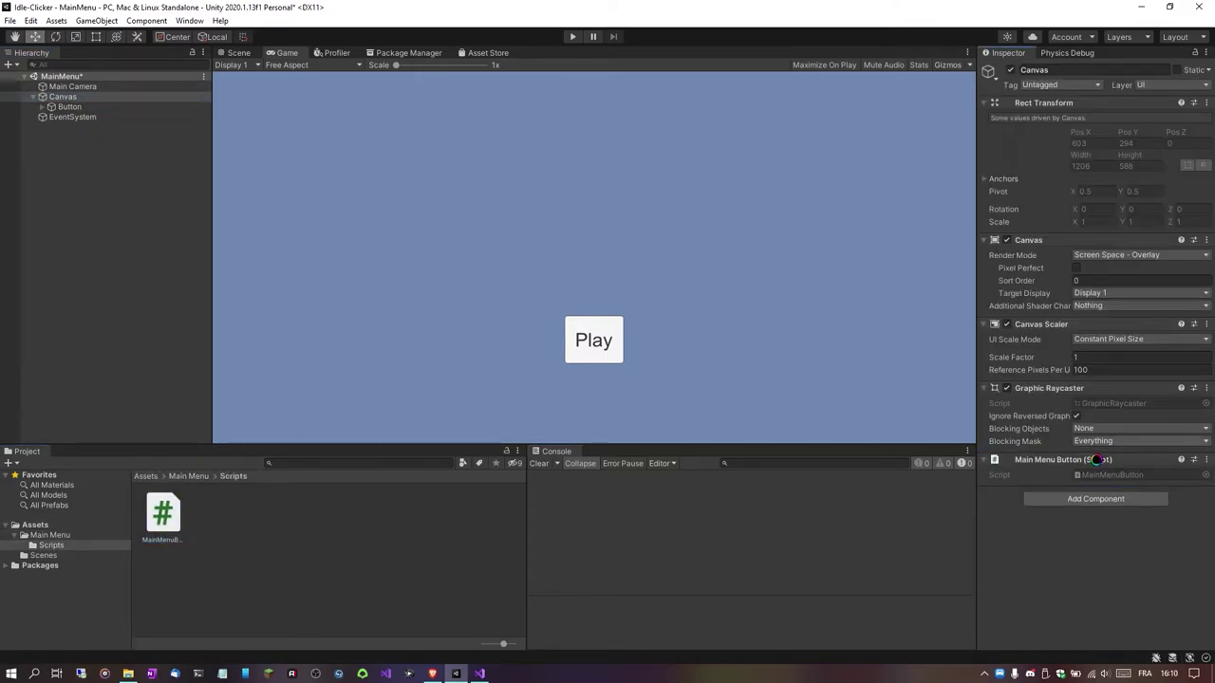
pyautogui.hotkey('ctrl', 's')
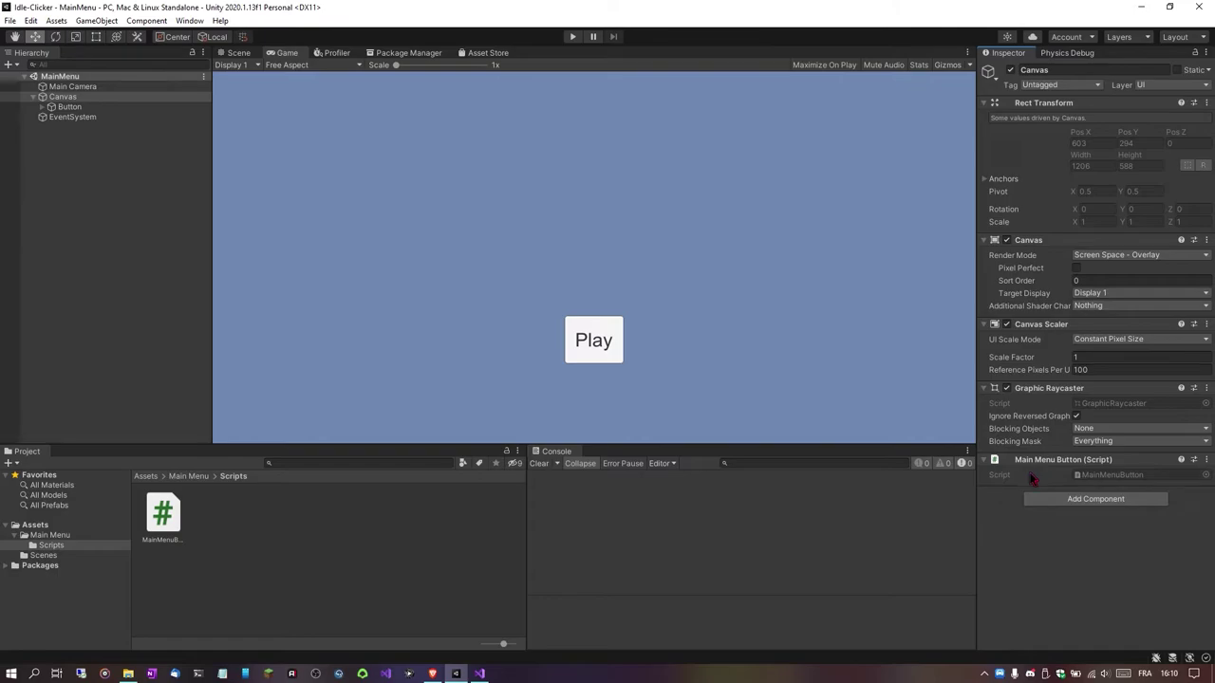
# - Add an On Click entry to the Play button that calls MainMenuButton.PlayButton on the Canvas
pyautogui.click(95, 106)
pyautogui.scroll(-5, 1104, 505)
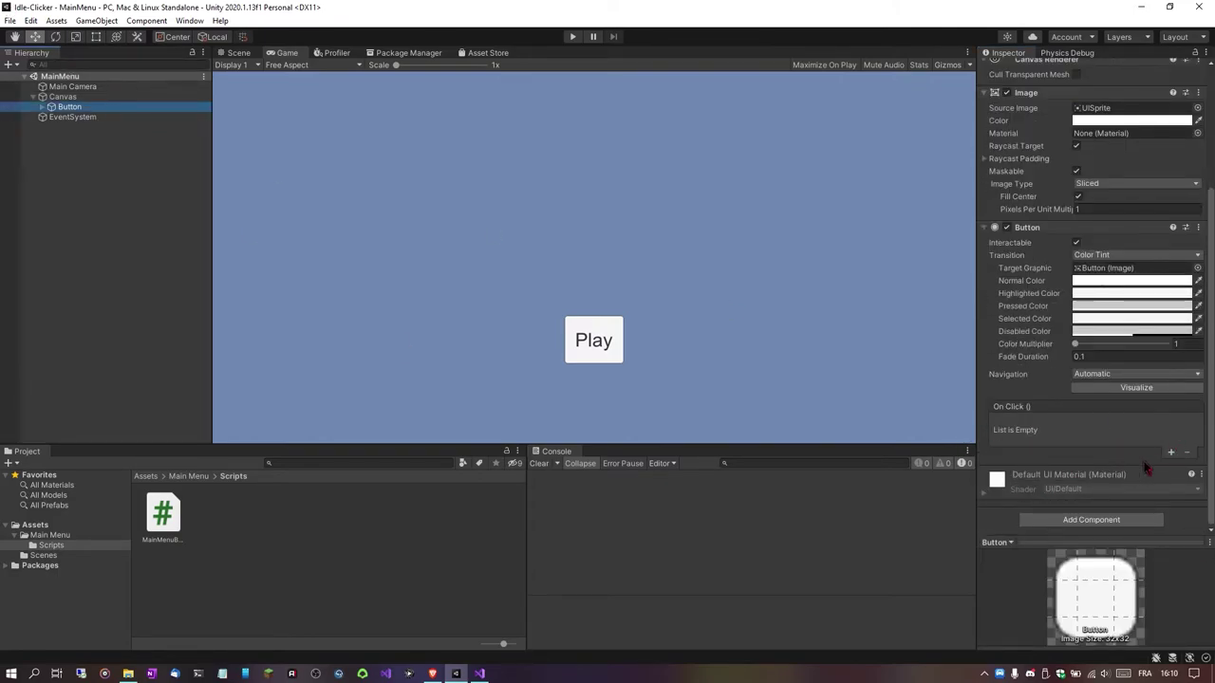
pyautogui.click(1181, 460)
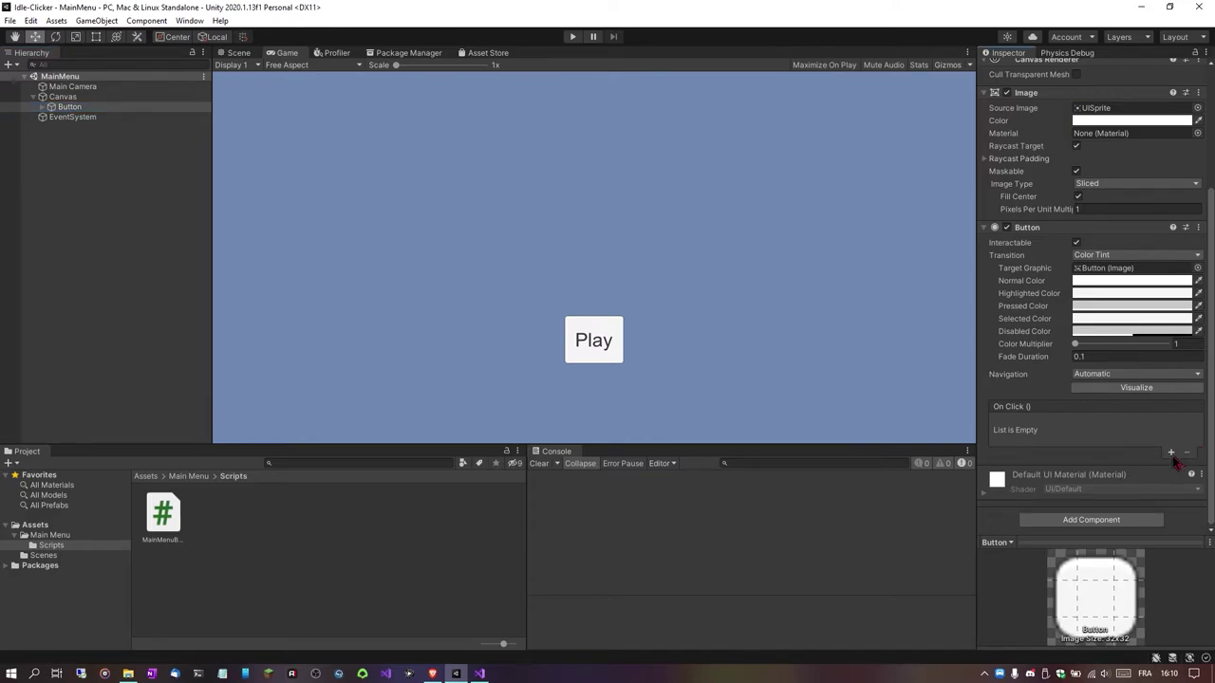
pyautogui.click(1171, 453)
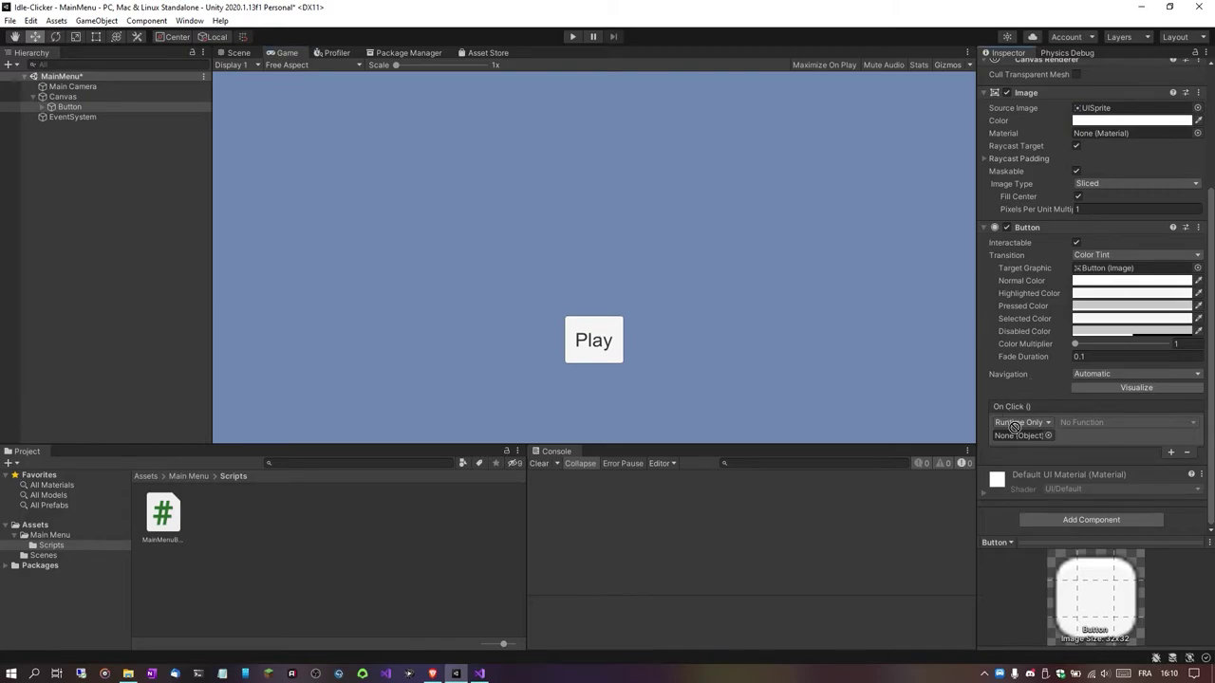
pyautogui.moveTo(71, 98); pyautogui.dragTo(1017, 435)
pyautogui.click(1086, 422)
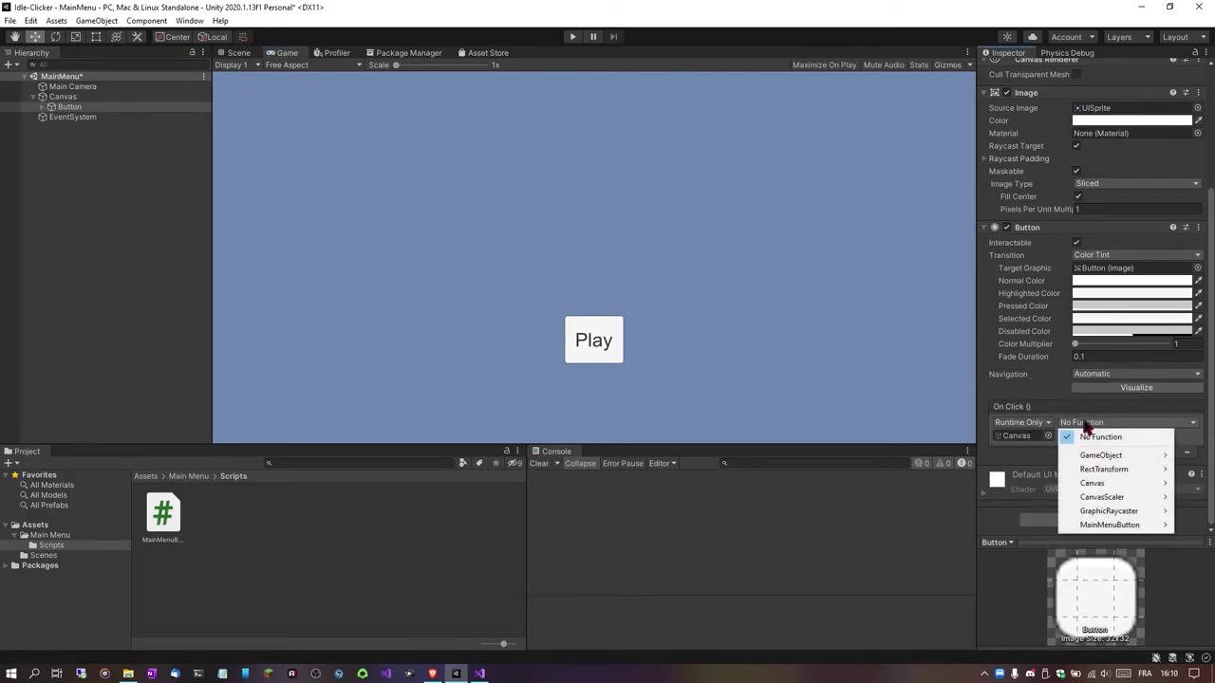
pyautogui.moveTo(1110, 528)
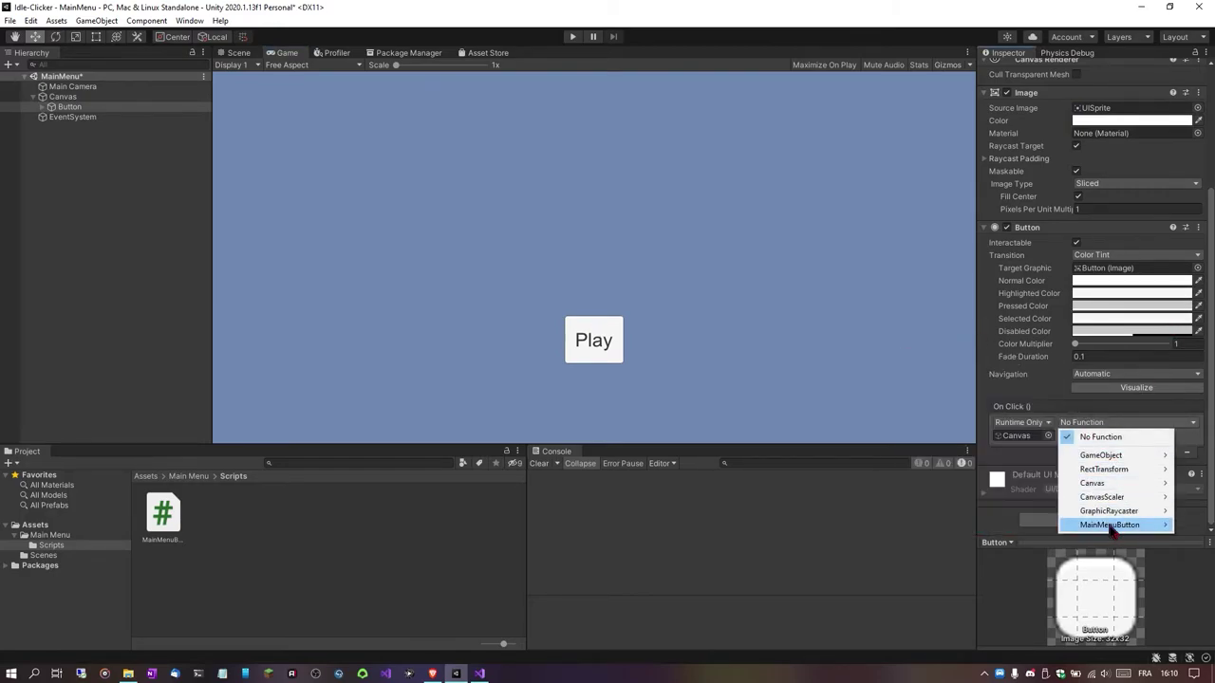
pyautogui.click(966, 469)
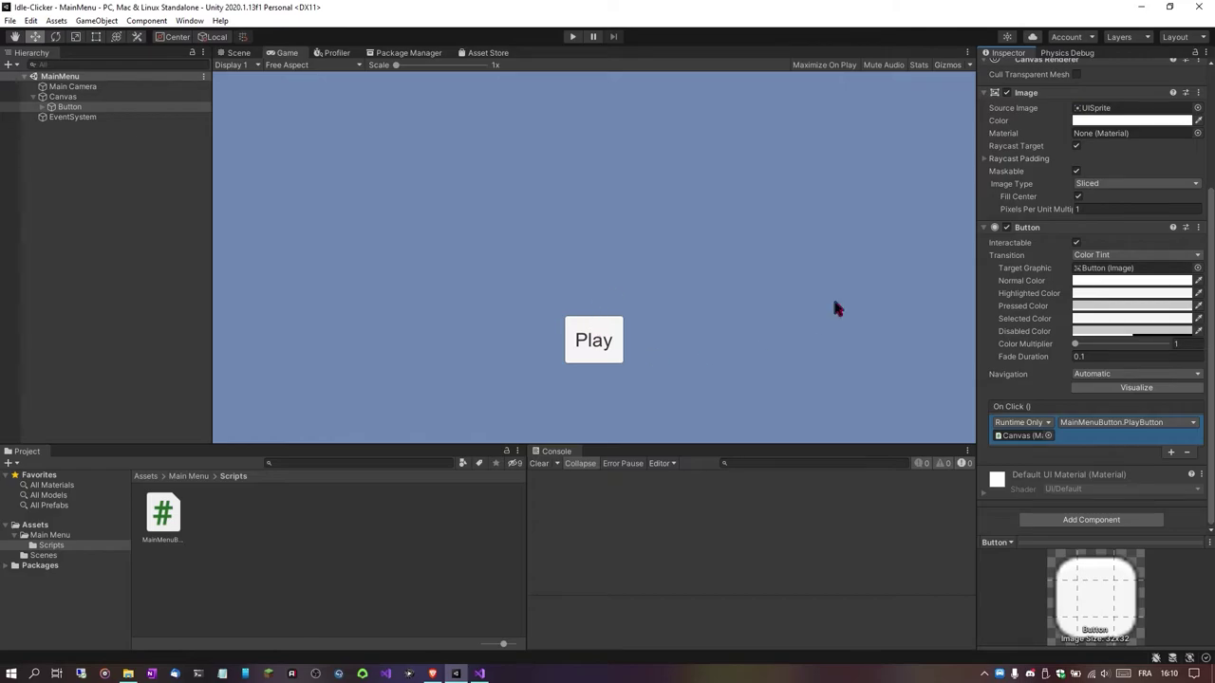
# - Add a centred Text object under the Canvas with font size 50 and a box about 60 high
pyautogui.rightClick(118, 97)
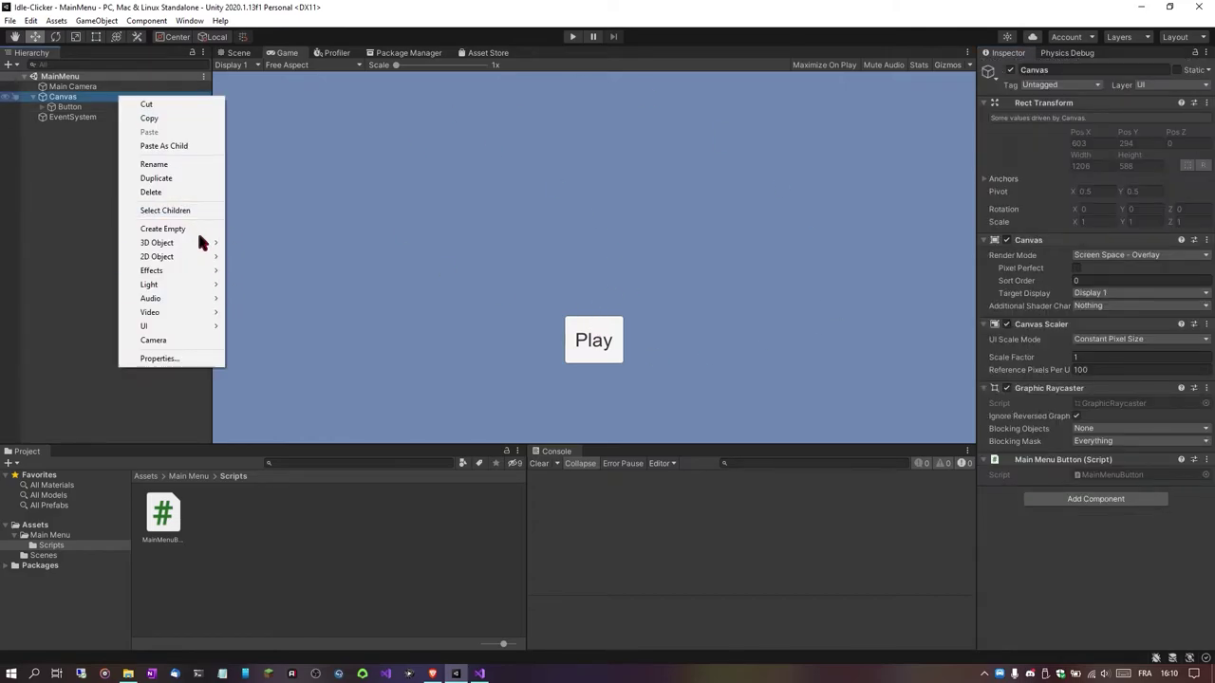
pyautogui.moveTo(173, 325)
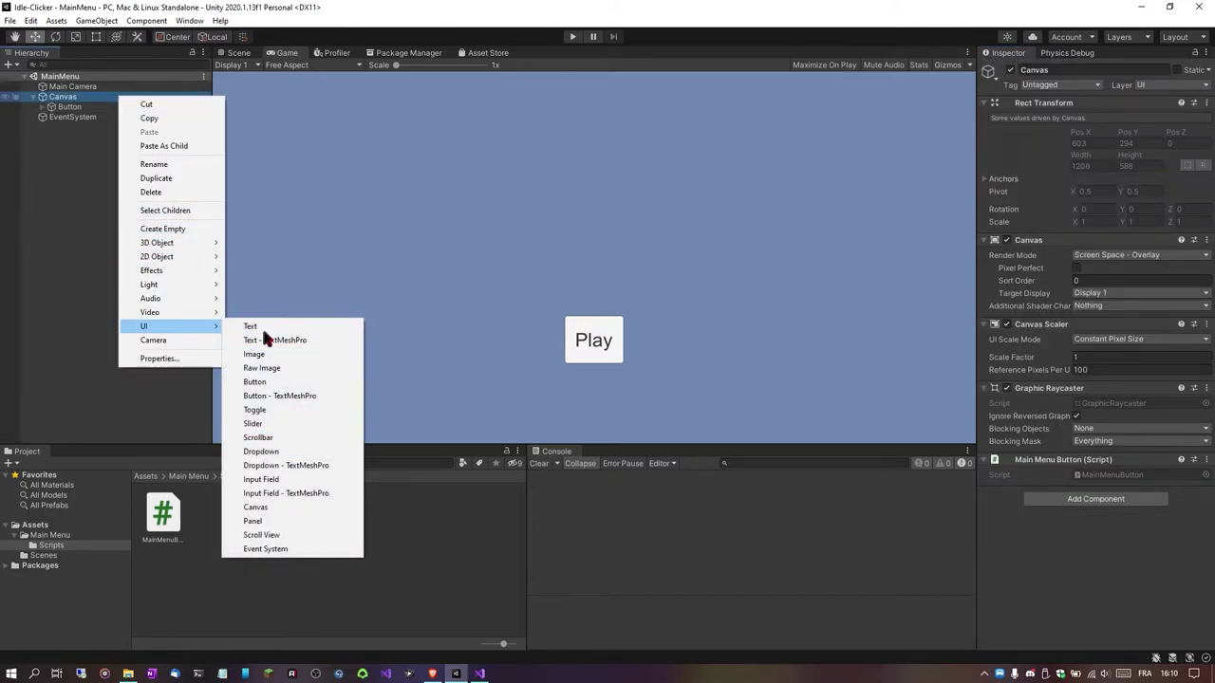
pyautogui.click(254, 327)
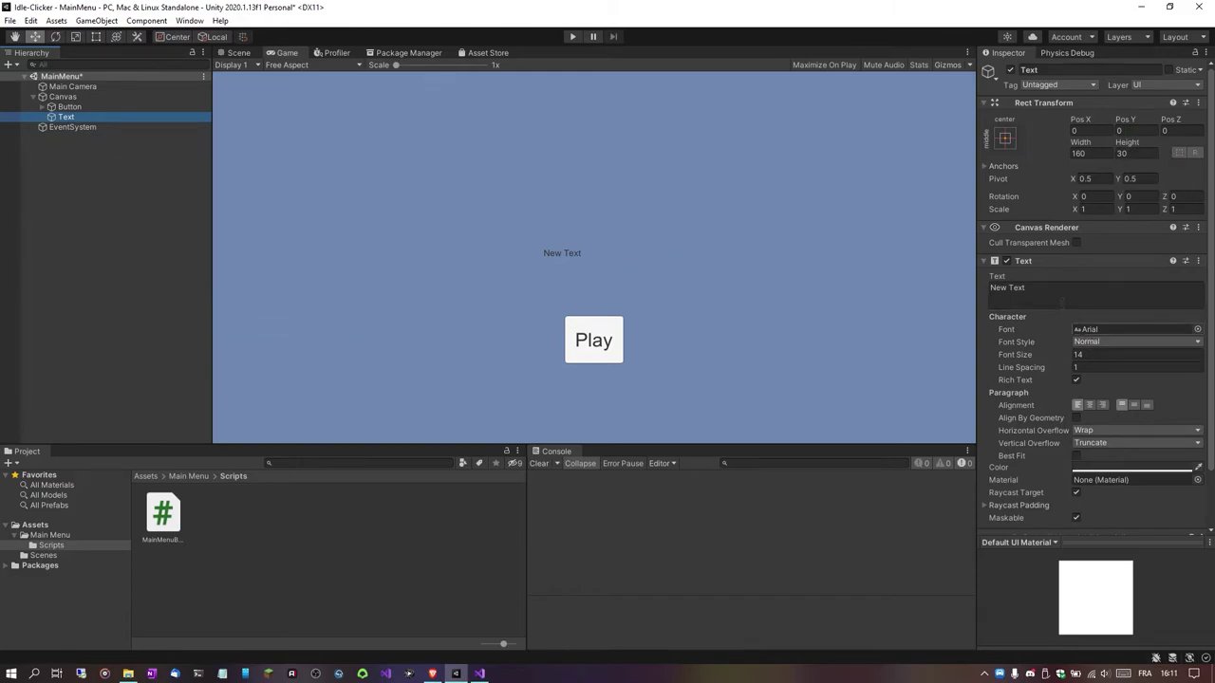
pyautogui.click(1089, 405)
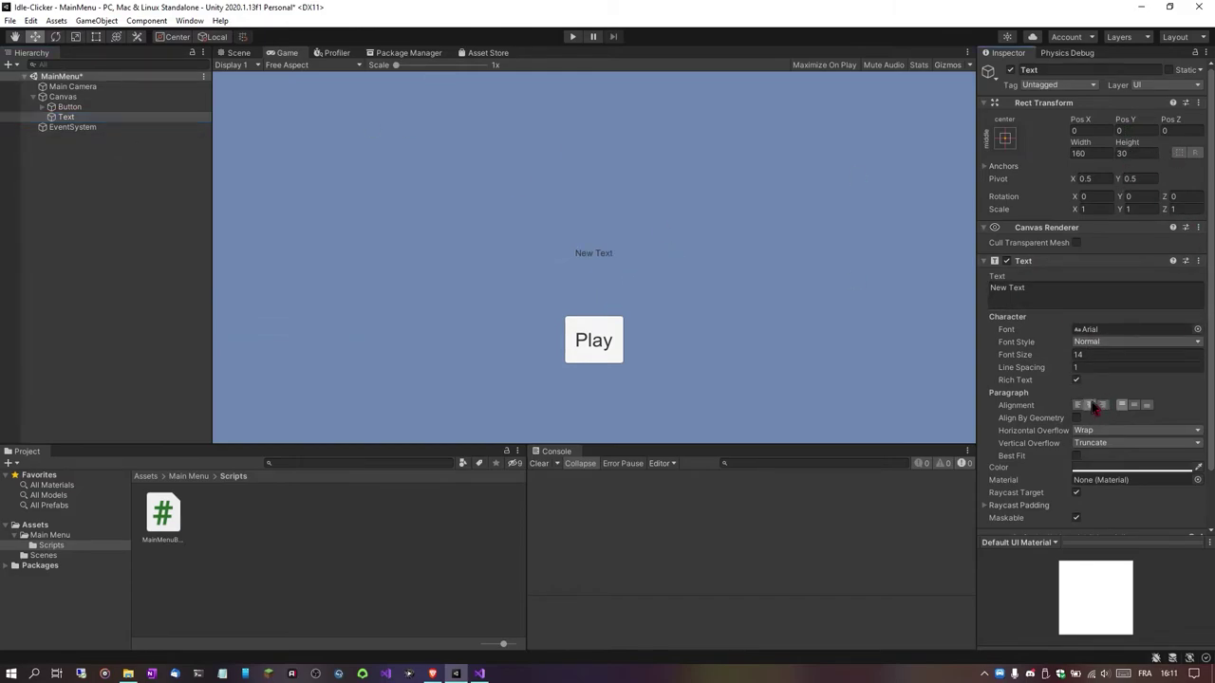
pyautogui.click(1105, 354)
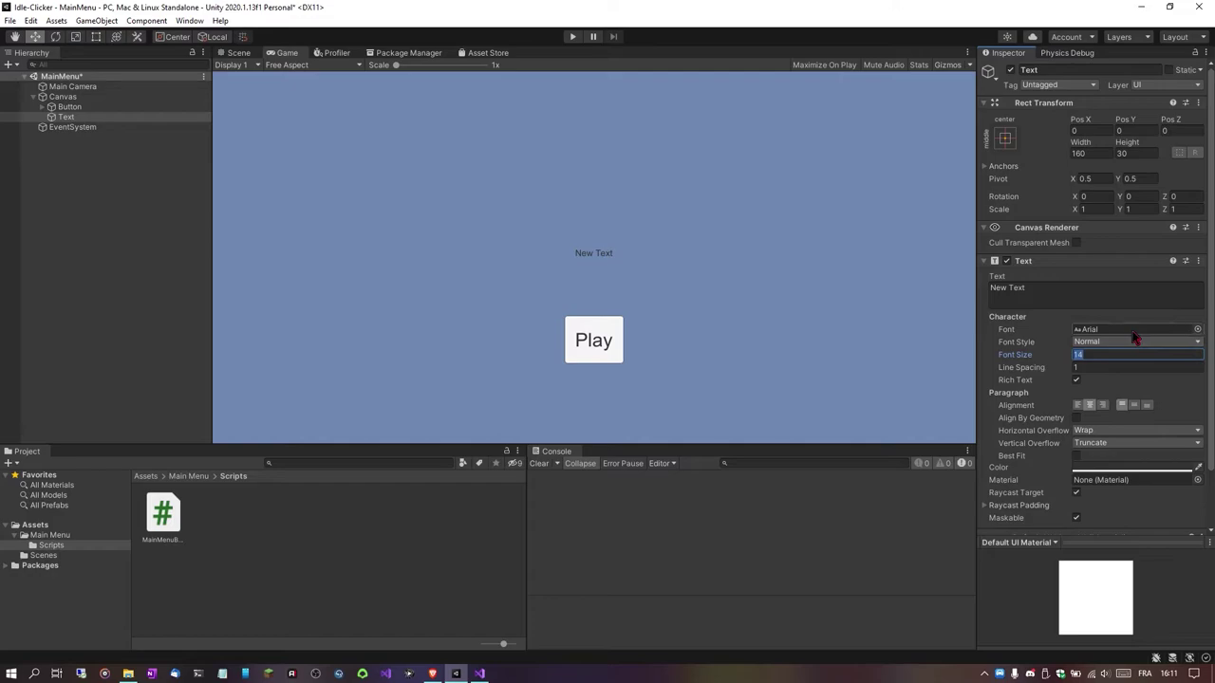
pyautogui.write('50')
pyautogui.click(1136, 142)
pyautogui.moveTo(1136, 142); pyautogui.dragTo(12, 141)
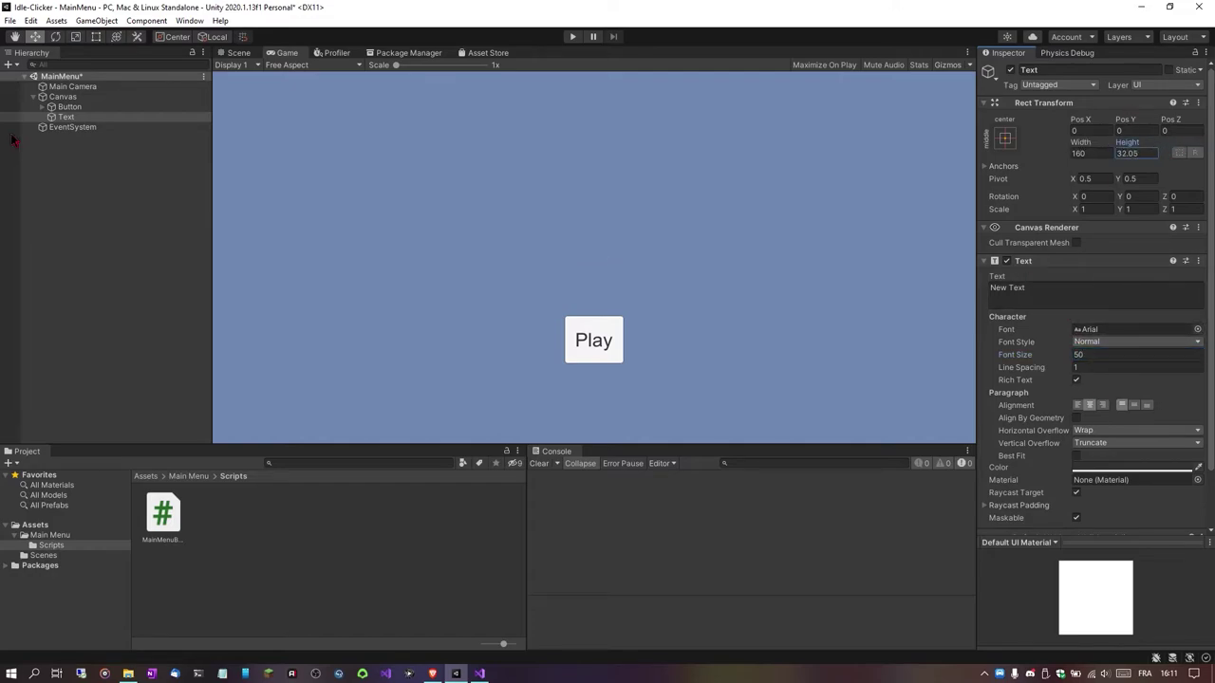
pyautogui.moveTo(340, 115); pyautogui.dragTo(540, 110)
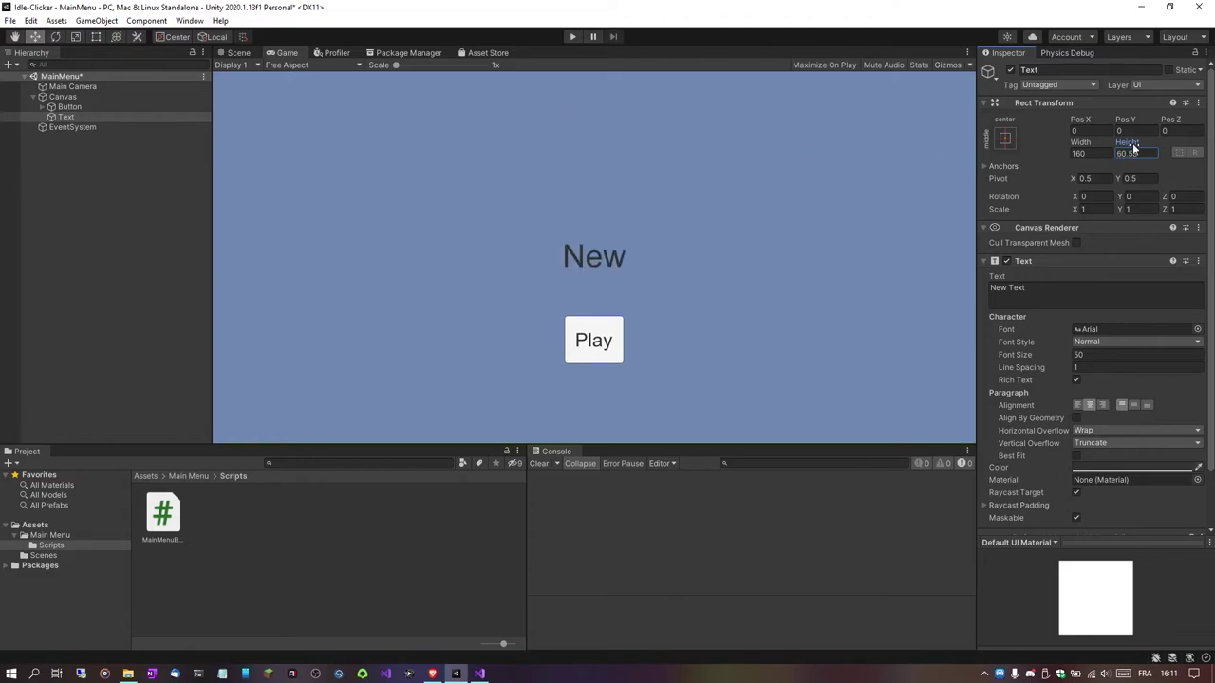
# - Set the text to 'Idle Clicker', widen its box, and raise it to Pos Y 225
pyautogui.click(1034, 301)
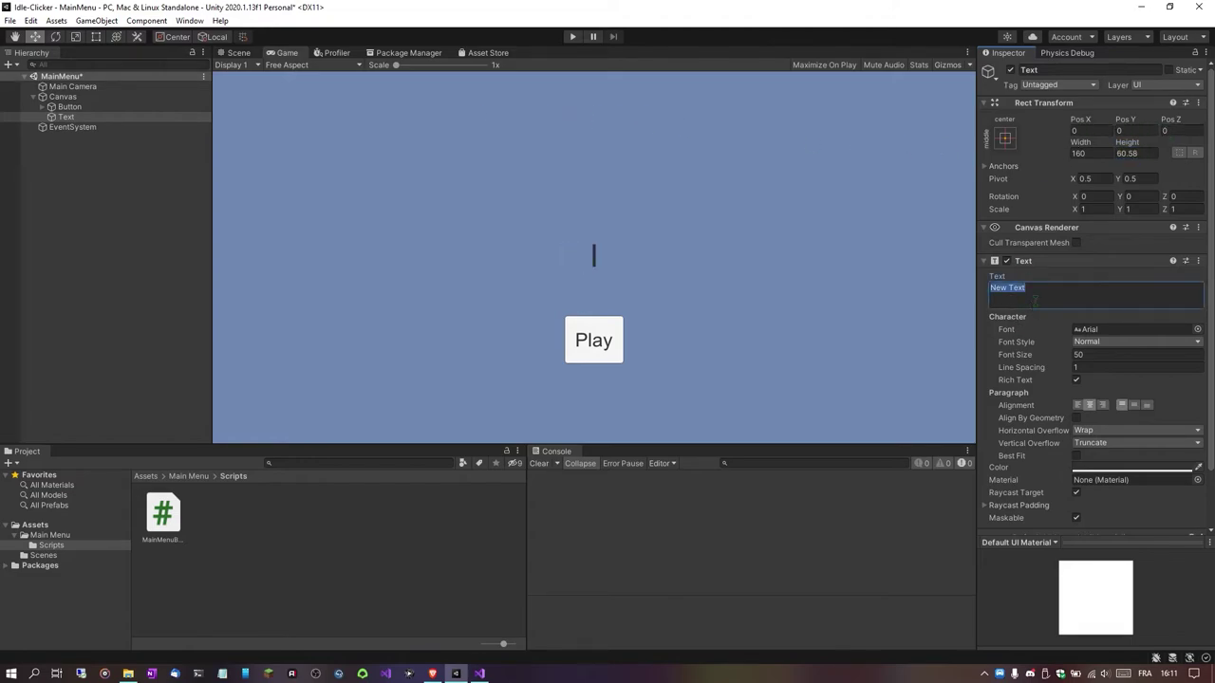
pyautogui.write('Dle')
pyautogui.press('BackSpace')
pyautogui.press('BackSpace')
pyautogui.press('BackSpace')
pyautogui.write('dle')
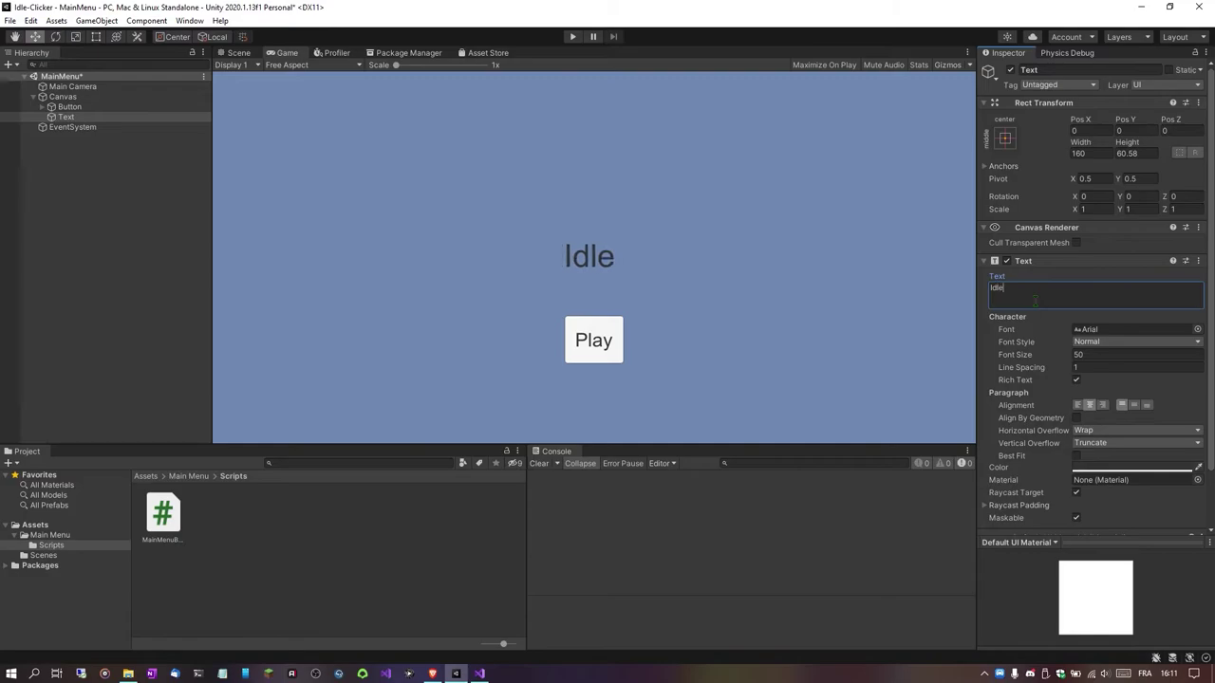
pyautogui.write(' Clicker')
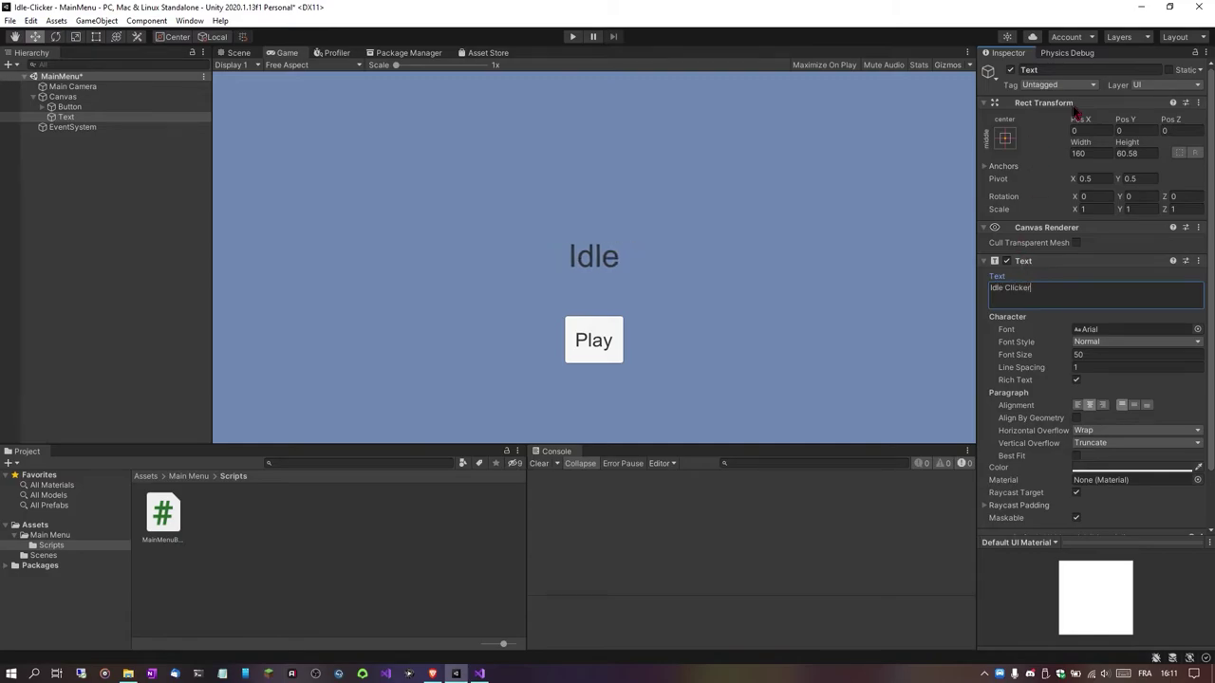
pyautogui.moveTo(1080, 142); pyautogui.dragTo(1188, 140)
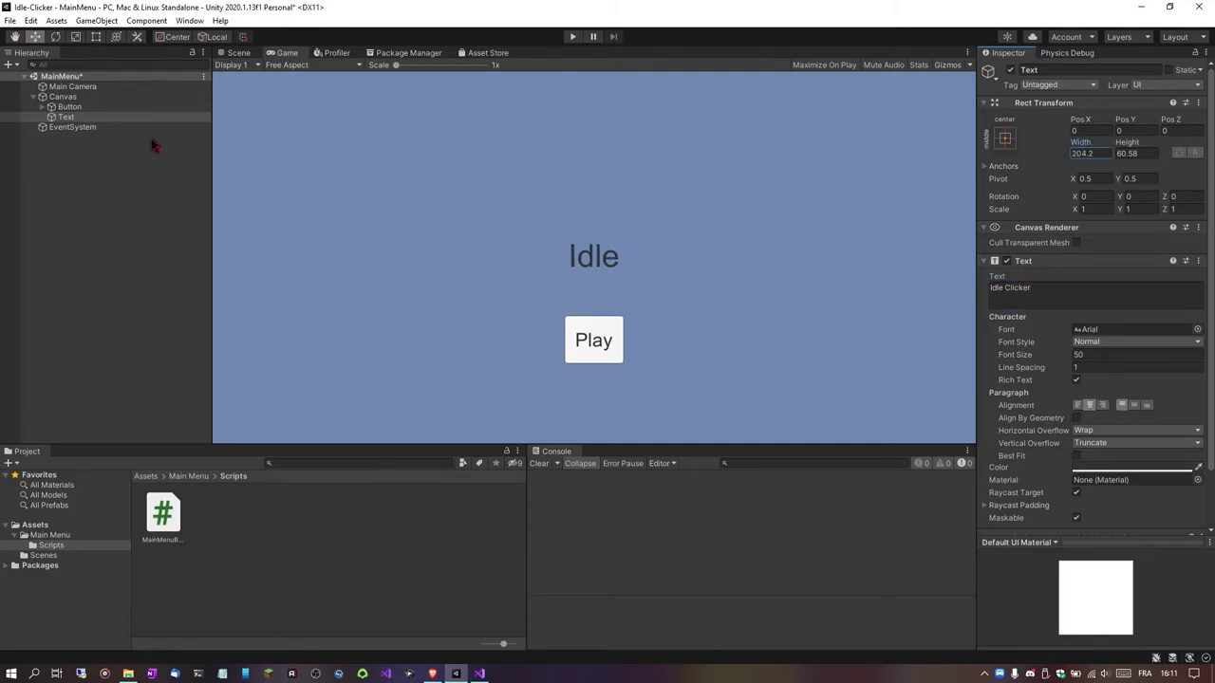
pyautogui.moveTo(152, 143); pyautogui.dragTo(287, 144)
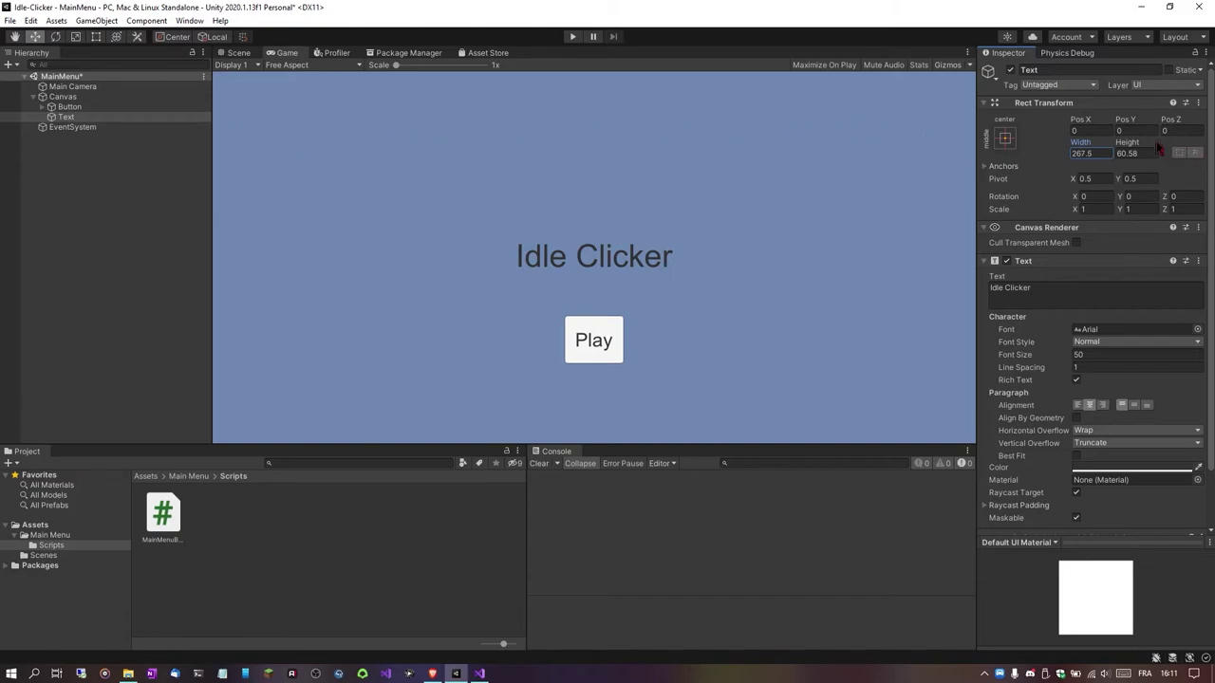
pyautogui.moveTo(1129, 118); pyautogui.dragTo(237, 111)
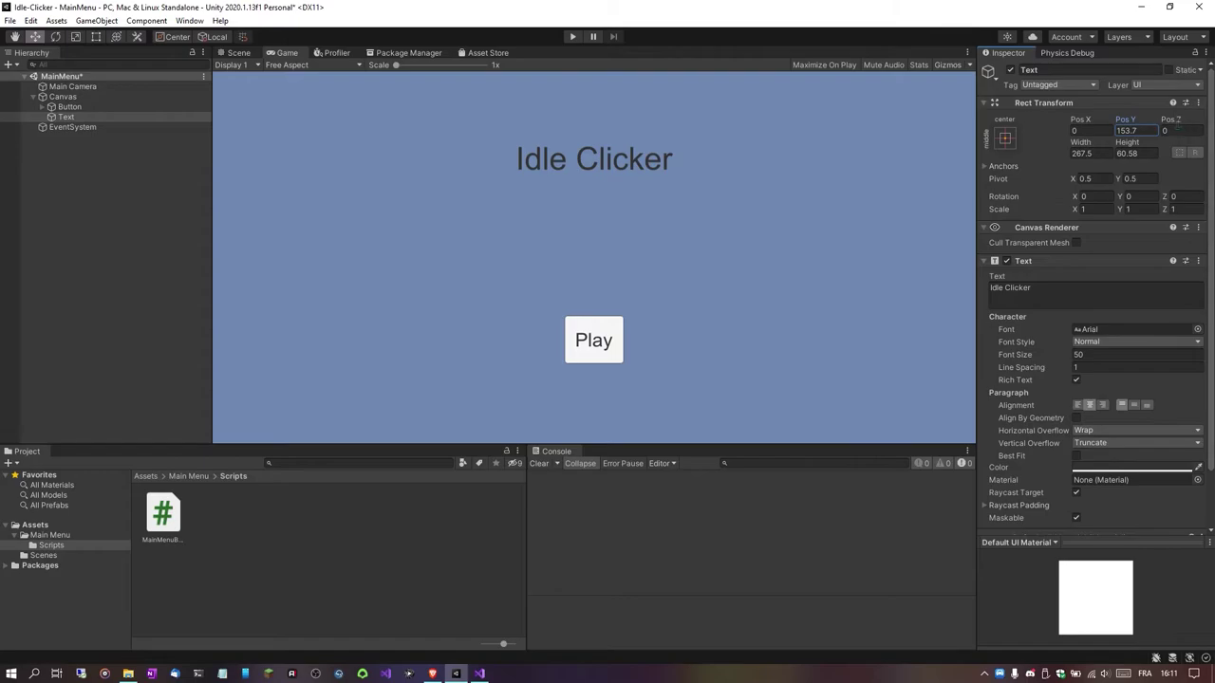
pyautogui.moveTo(1141, 117)
pyautogui.mouseDown()
pyautogui.moveTo(1161, 115)
pyautogui.moveTo(8, 109)
pyautogui.mouseUp()
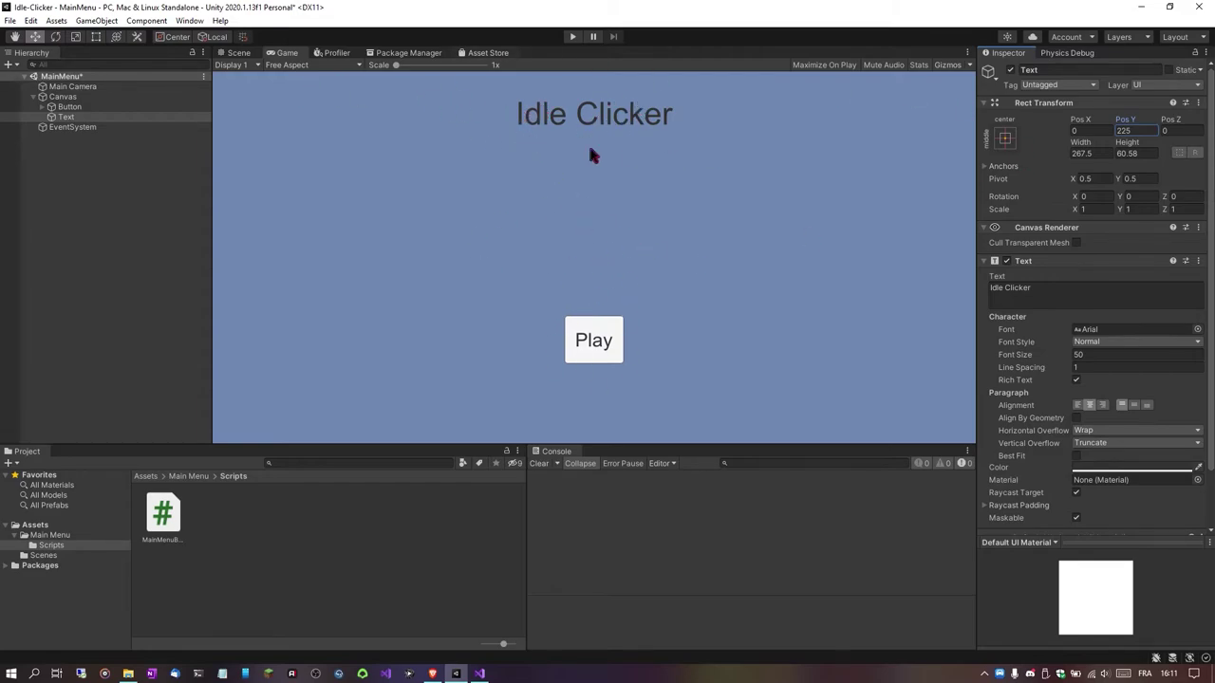
# - Anchor the Idle Clicker title to the top centre of the canvas
pyautogui.click(1008, 139)
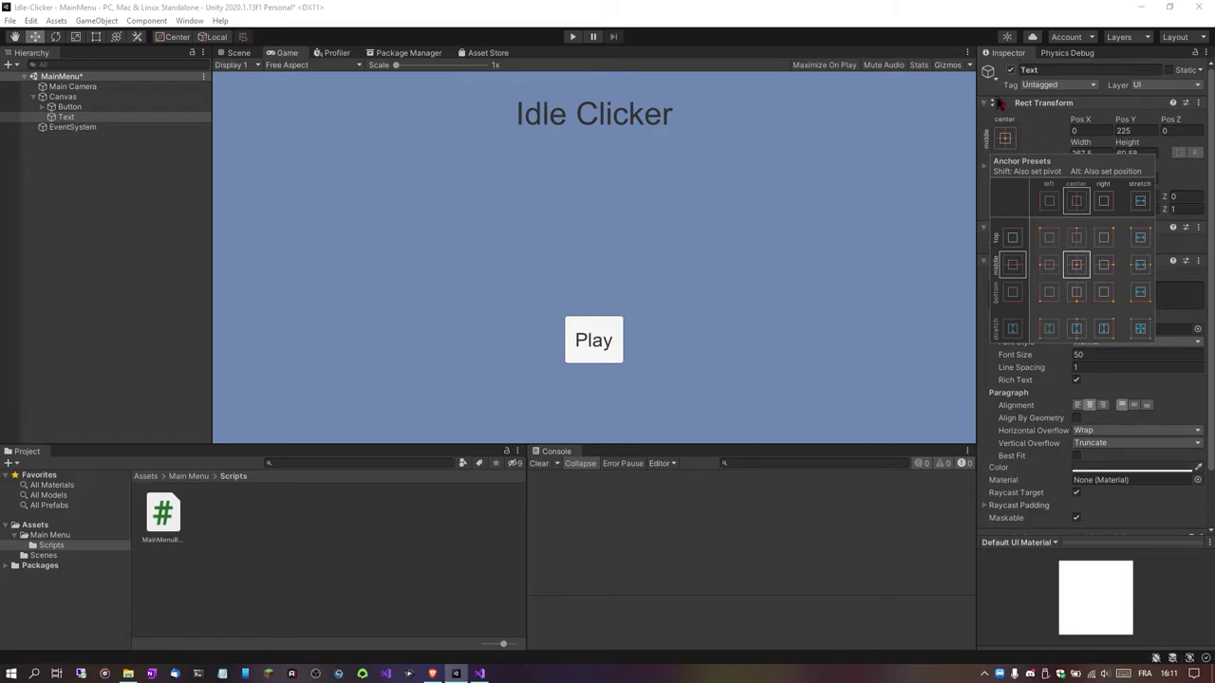
pyautogui.click(1076, 238)
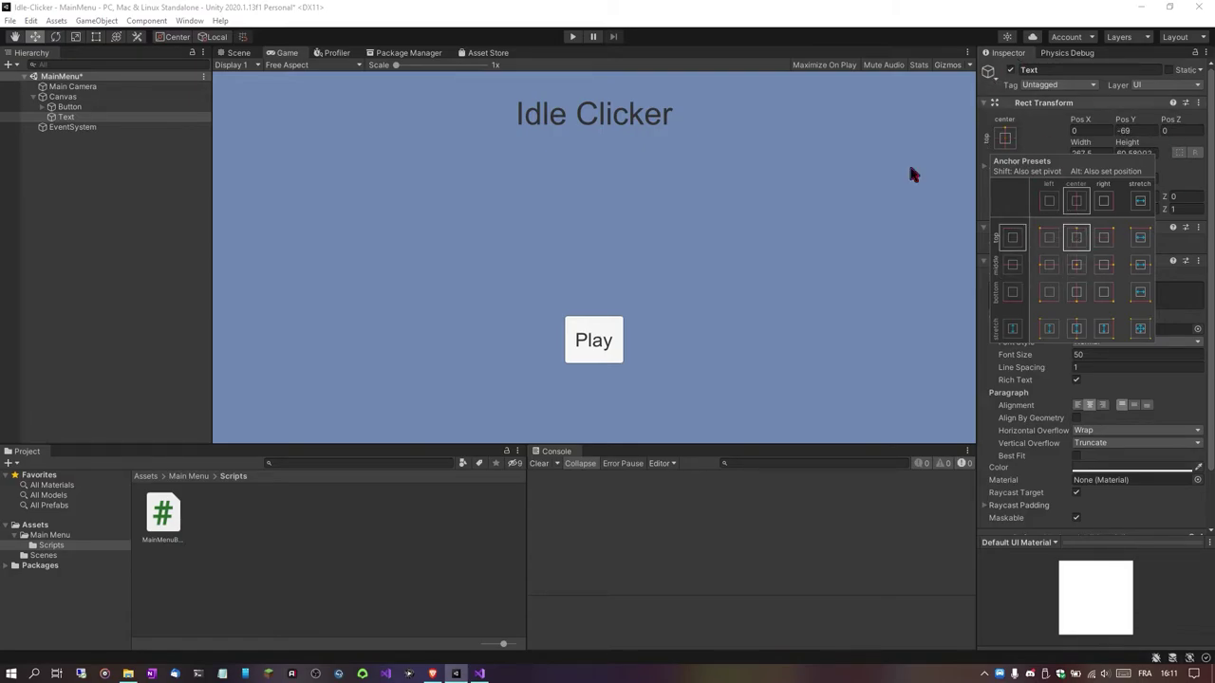
pyautogui.click(319, 67)
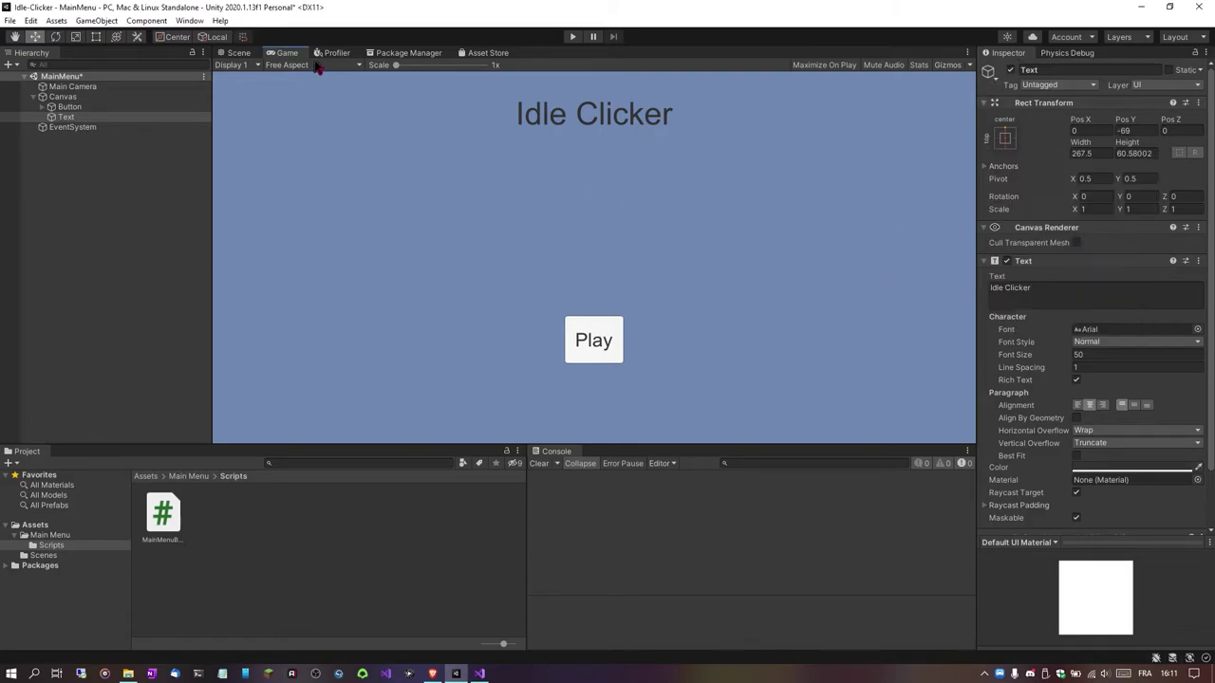
# - Preview the menu at 5:4, 16:10 and Standalone 1024x768 aspect ratios
pyautogui.click(319, 67)
pyautogui.click(296, 120)
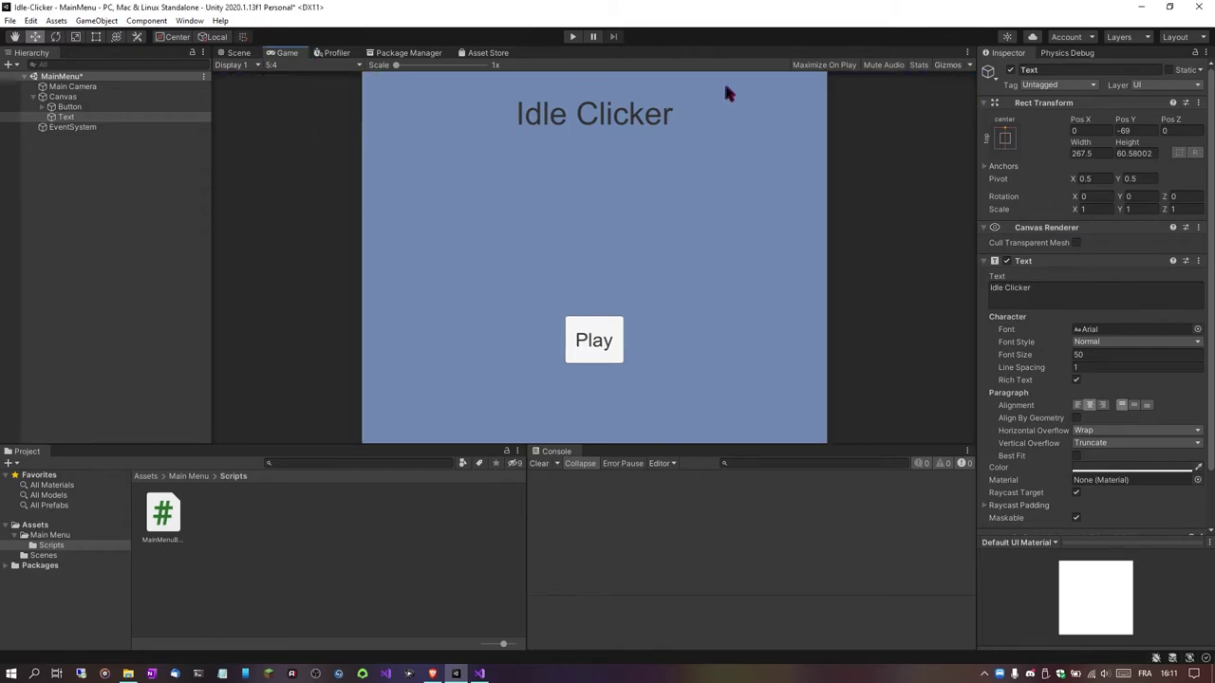
pyautogui.click(298, 66)
pyautogui.click(304, 152)
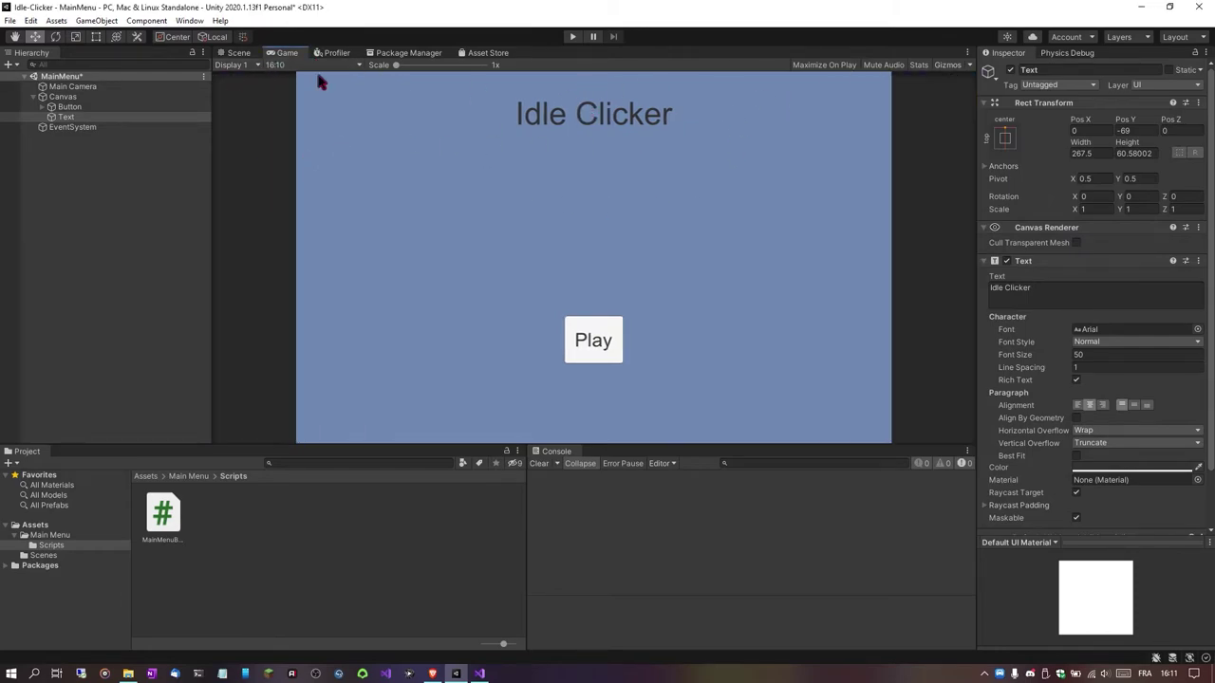
pyautogui.click(313, 66)
pyautogui.click(298, 177)
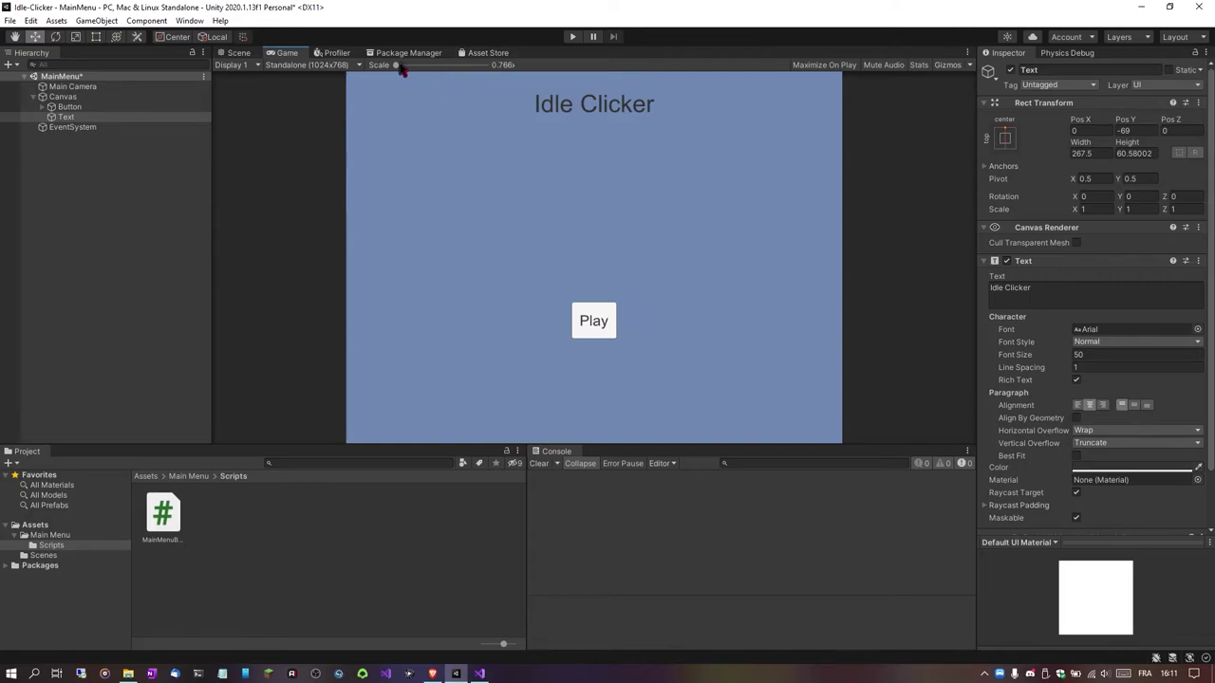
pyautogui.moveTo(398, 67)
pyautogui.mouseDown()
pyautogui.moveTo(386, 78)
pyautogui.moveTo(491, 65)
pyautogui.mouseUp()
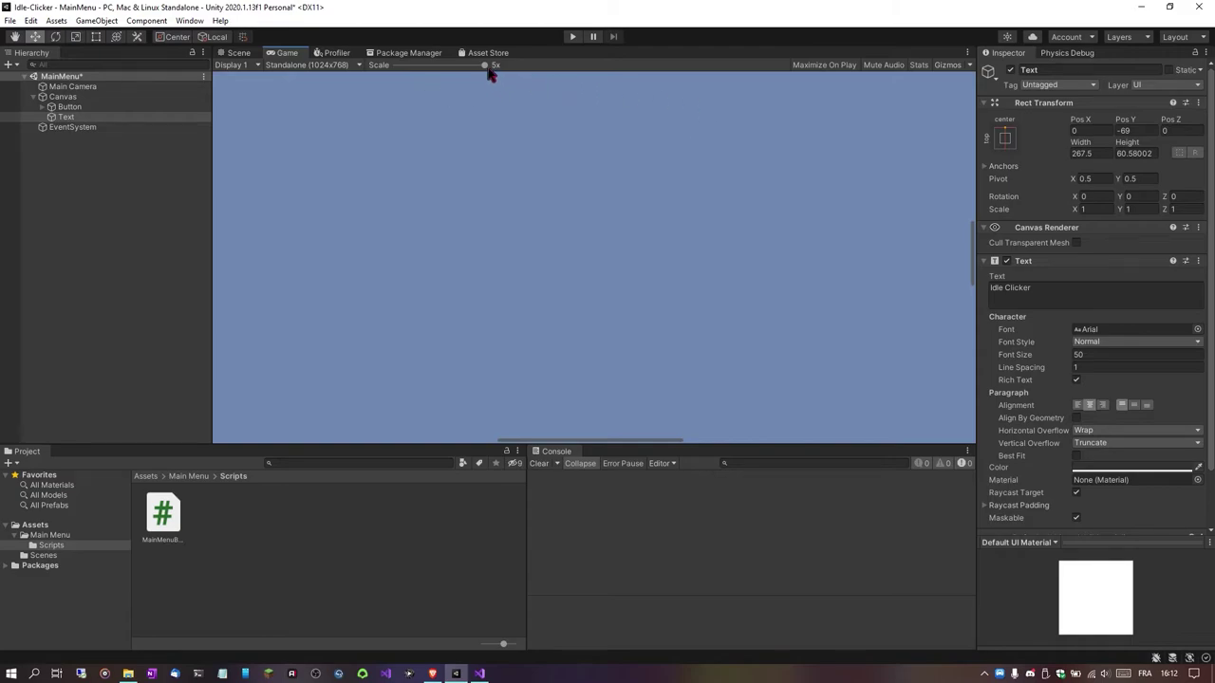
pyautogui.moveTo(488, 71); pyautogui.dragTo(366, 73)
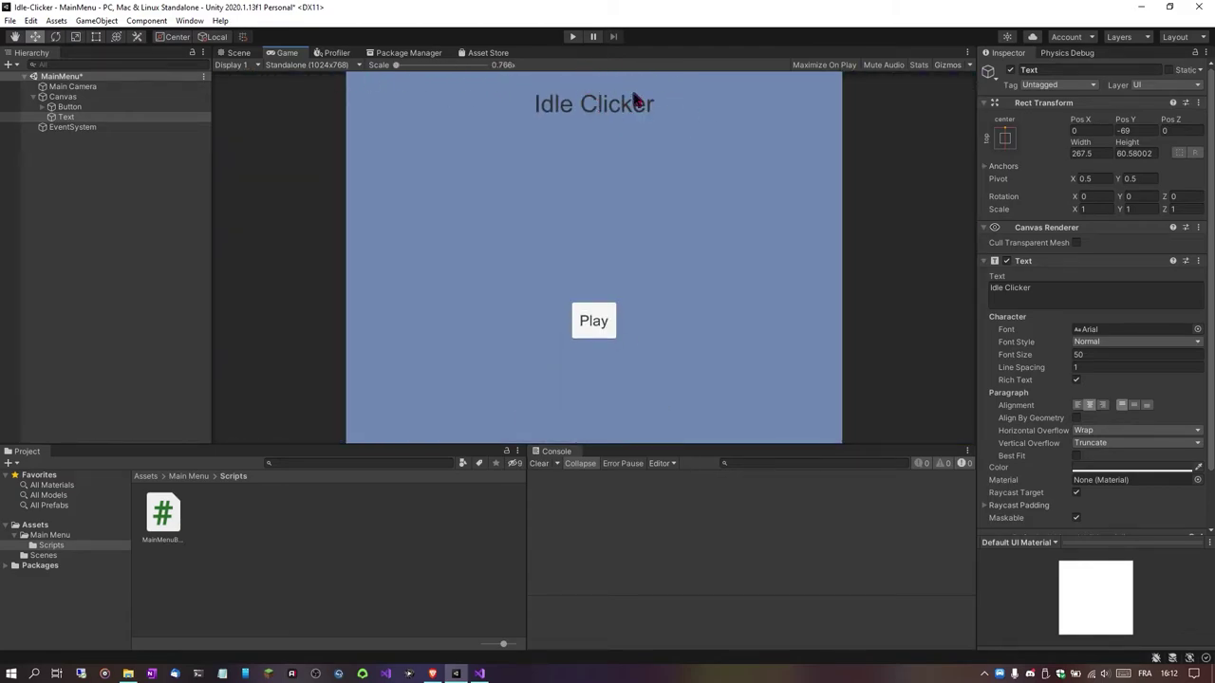
# - With the Play button selected, preview at 4:3, 3:2, 5:4 and 10x10, then return to Free Aspect
pyautogui.click(99, 109)
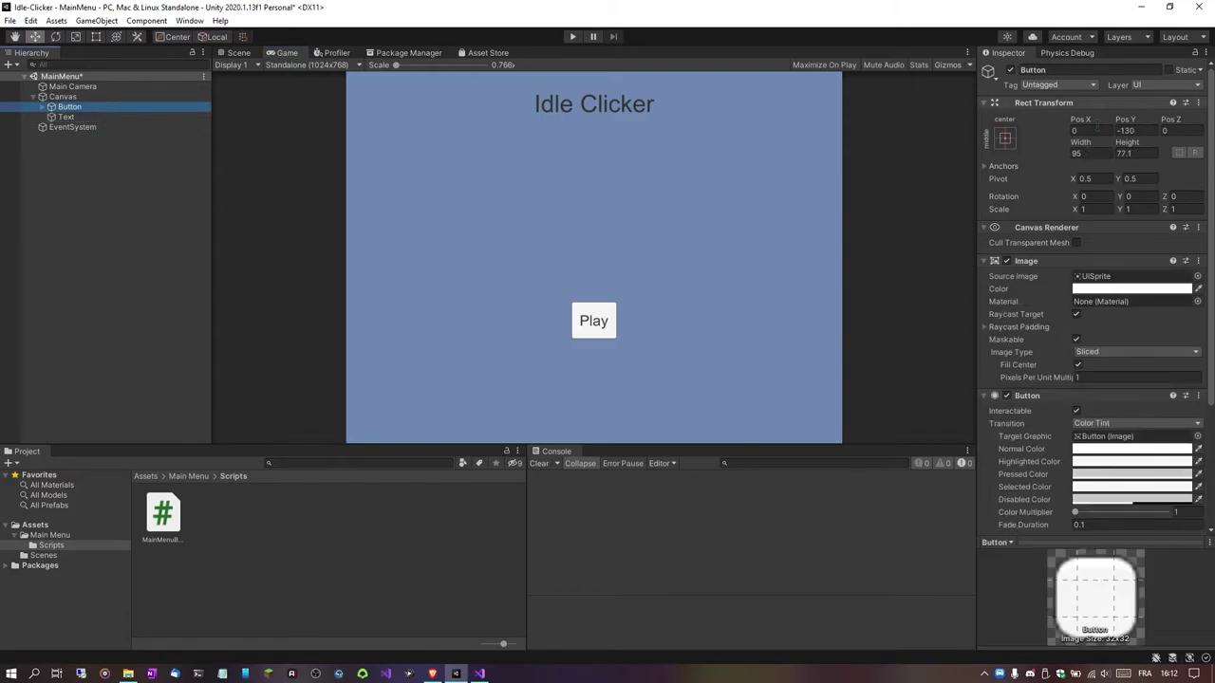
pyautogui.click(1006, 137)
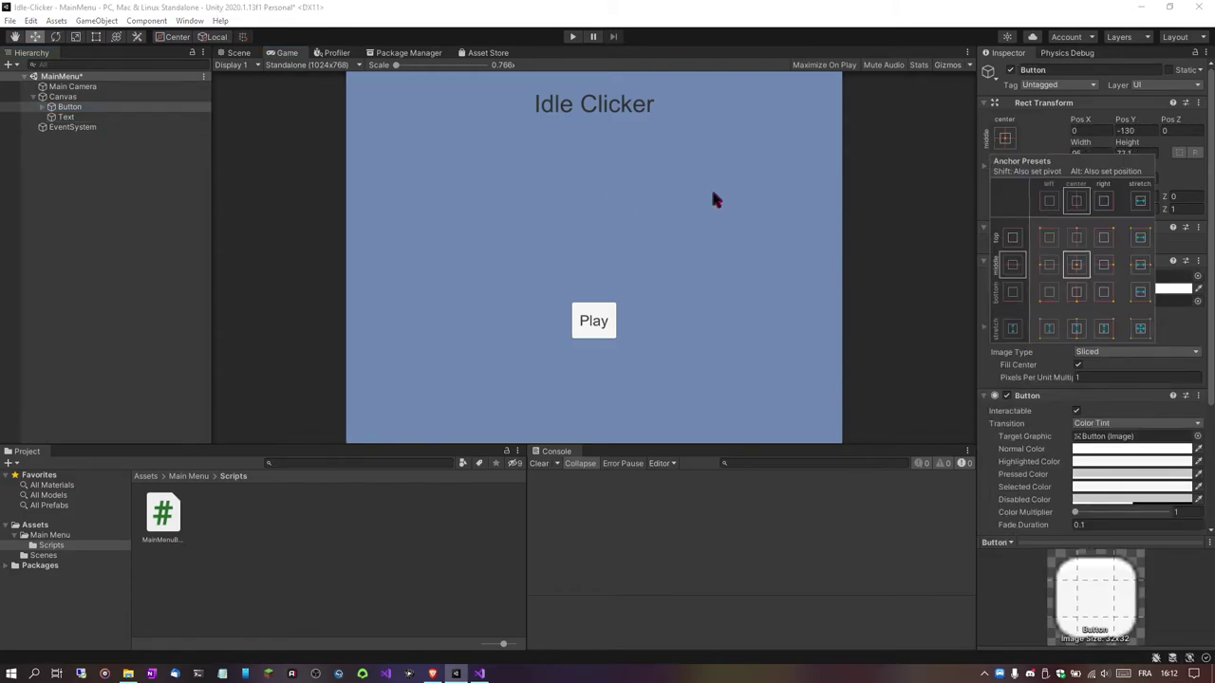
pyautogui.click(316, 70)
pyautogui.click(324, 138)
pyautogui.click(323, 66)
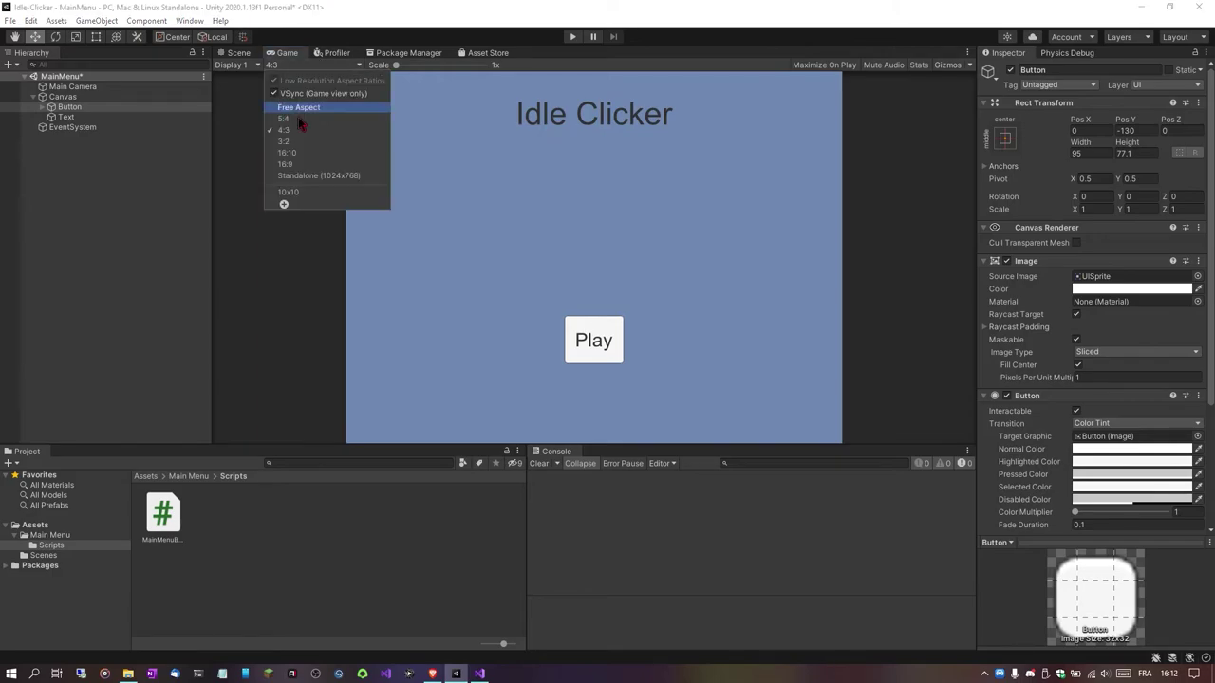
pyautogui.click(337, 154)
pyautogui.click(316, 66)
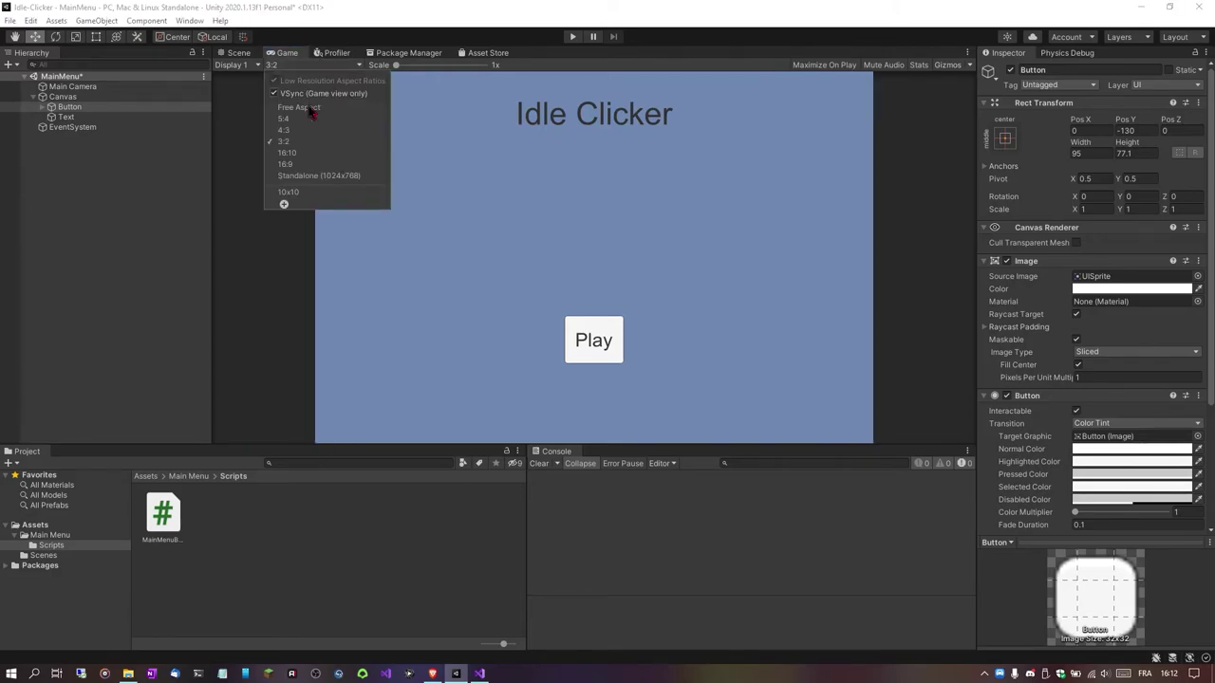
pyautogui.click(313, 123)
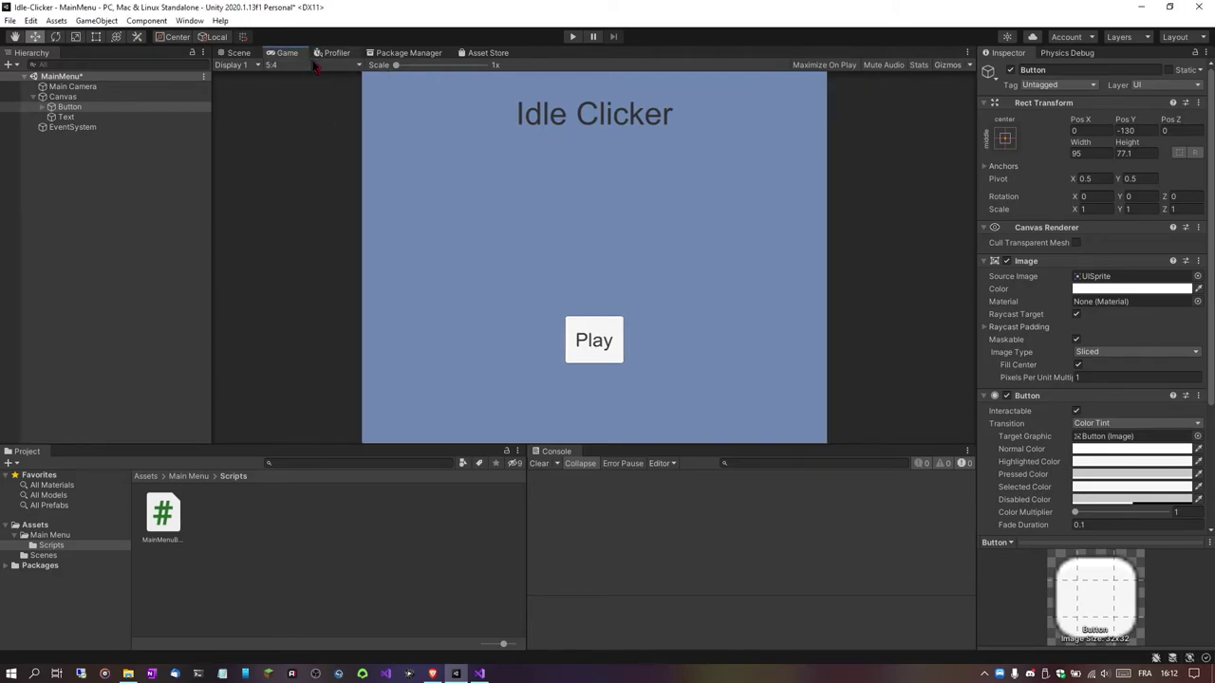
pyautogui.click(313, 65)
pyautogui.click(664, 271)
pyautogui.click(322, 65)
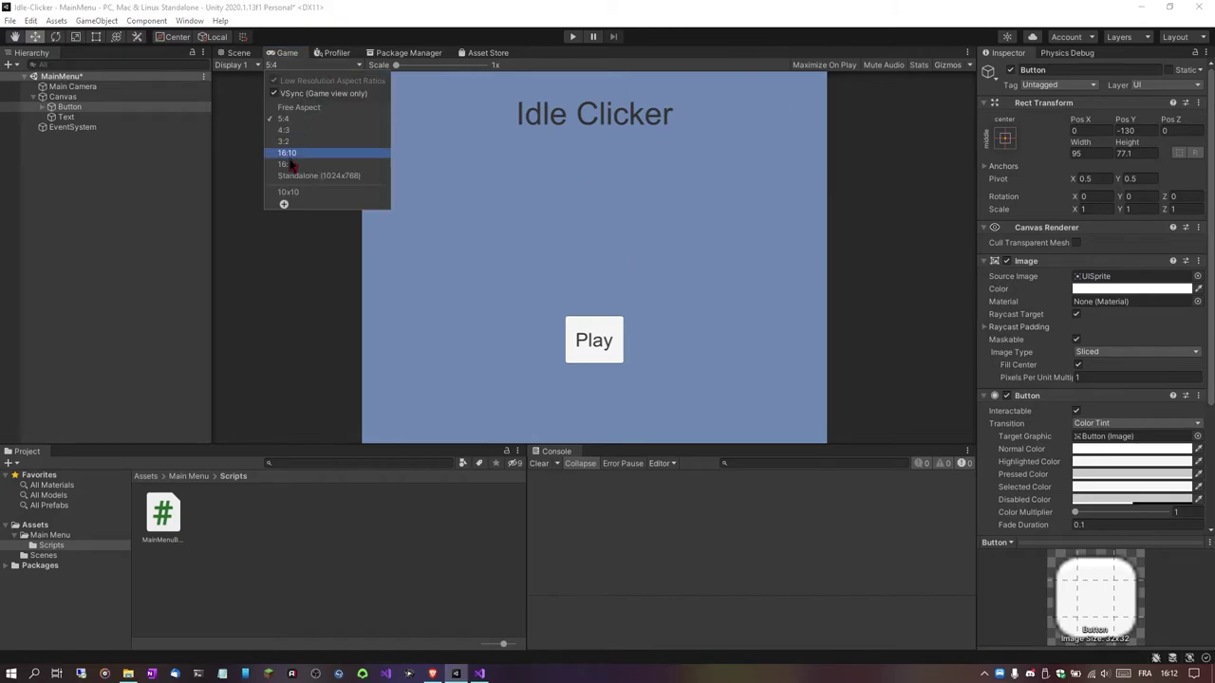
pyautogui.click(294, 176)
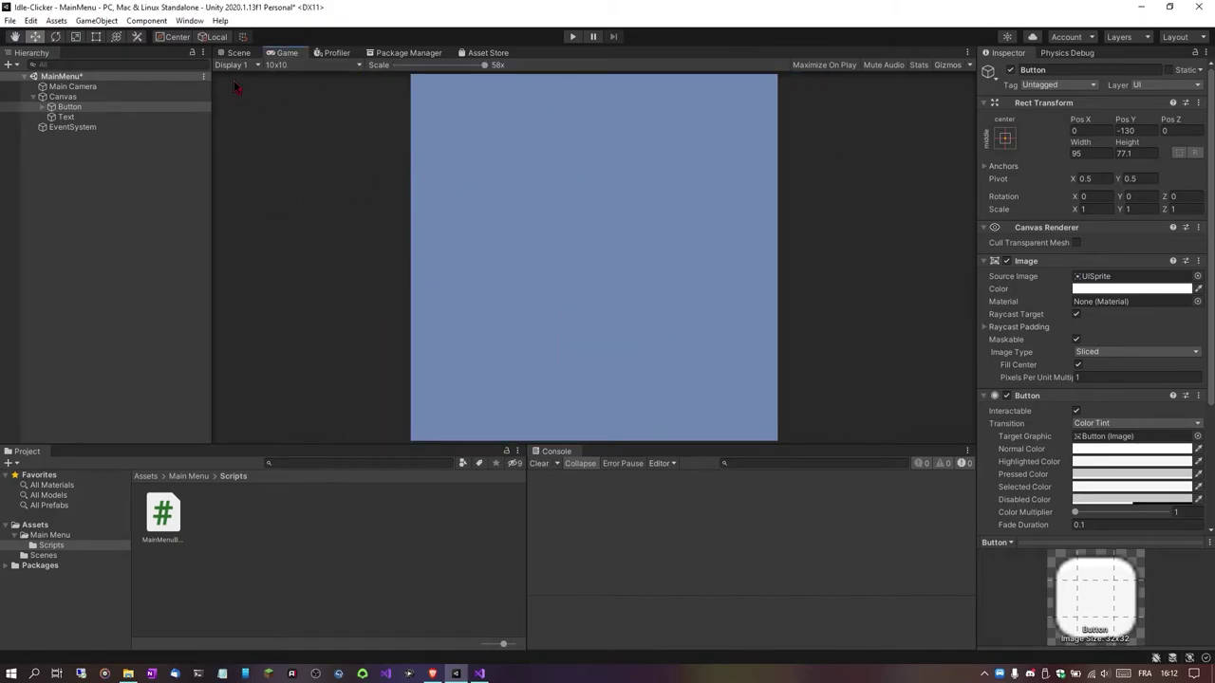
pyautogui.click(298, 66)
pyautogui.click(303, 109)
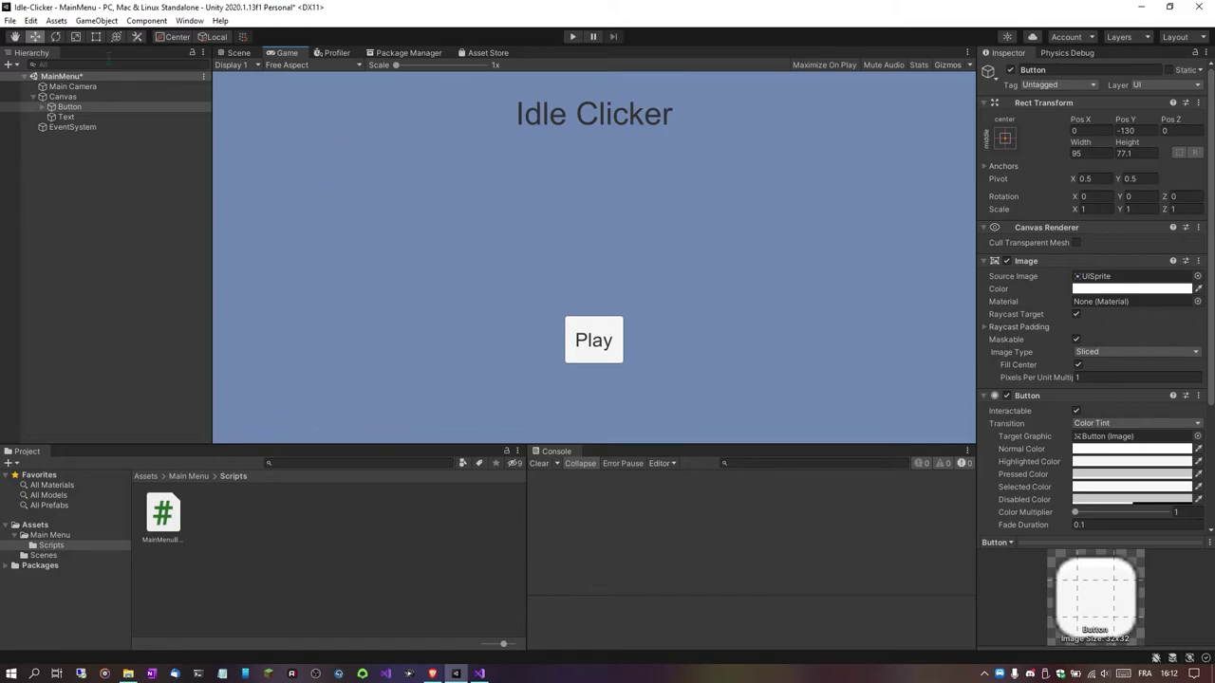
# - Anchor the Play button to the bottom centre of the canvas
pyautogui.click(1005, 138)
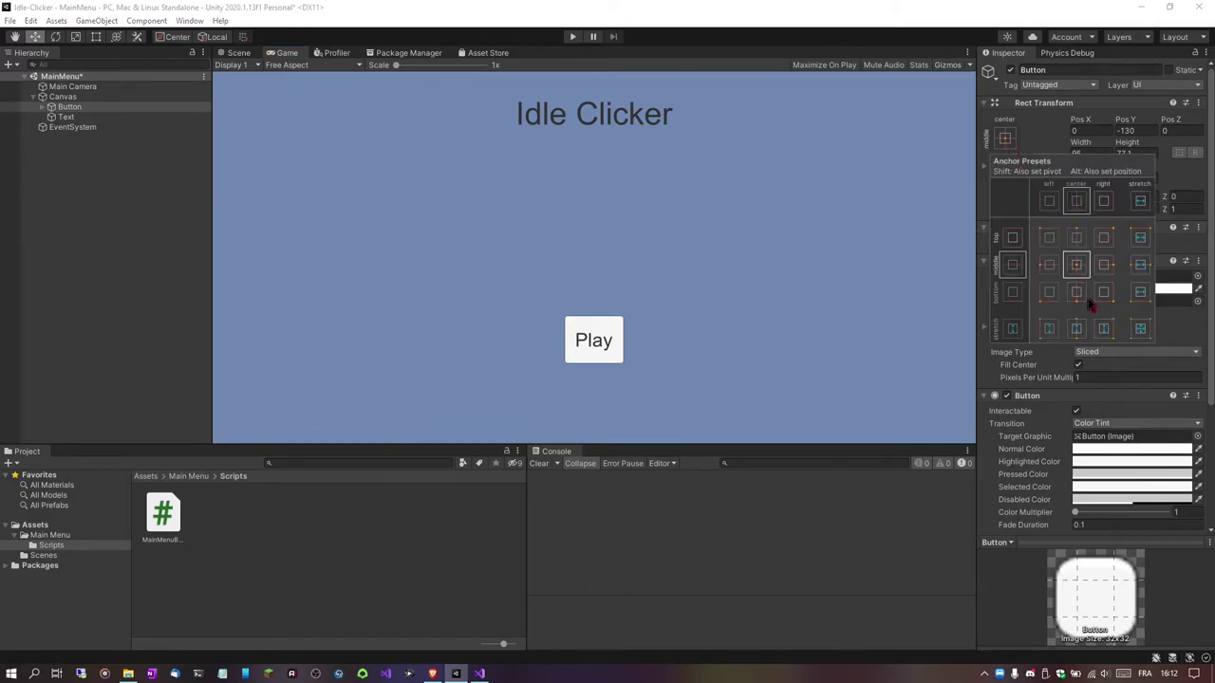
pyautogui.click(1078, 295)
pyautogui.click(707, 226)
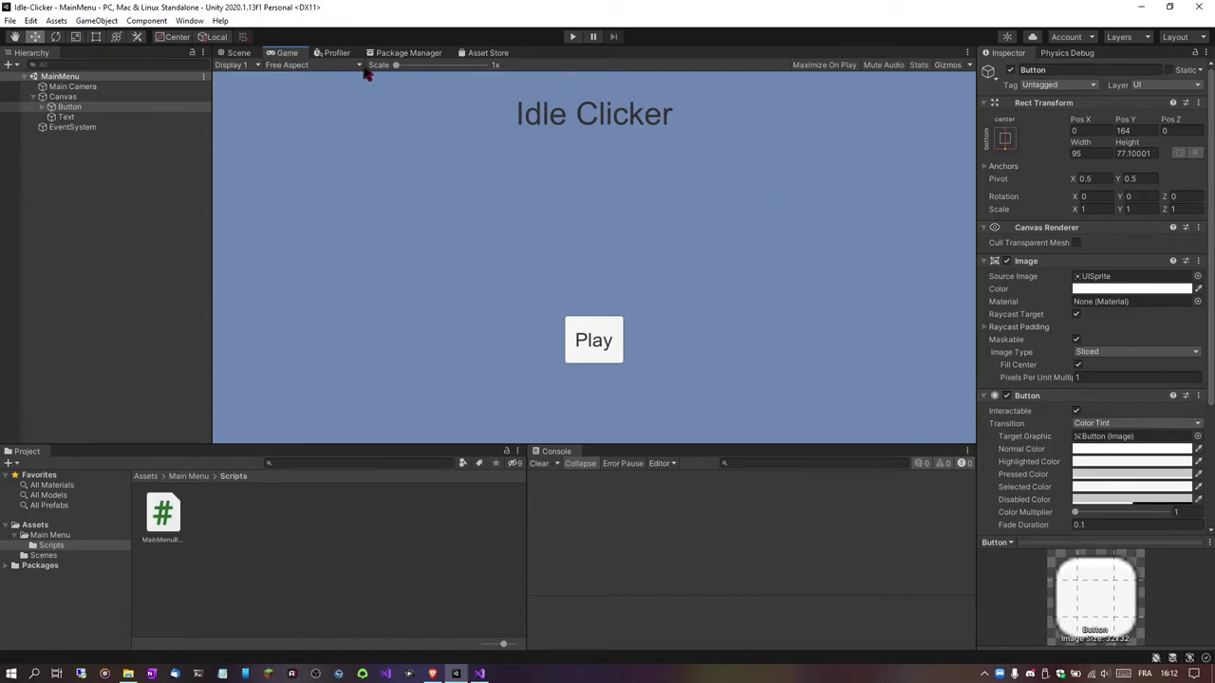
pyautogui.click(571, 39)
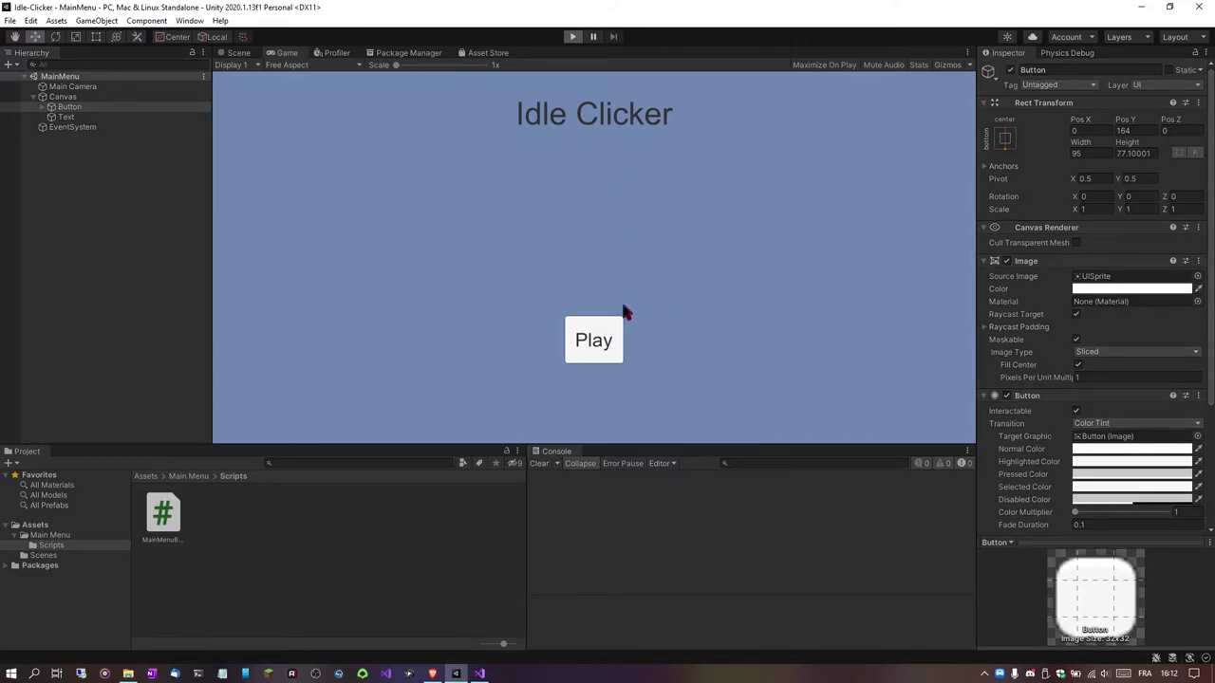
pyautogui.click(546, 463)
pyautogui.click(590, 339)
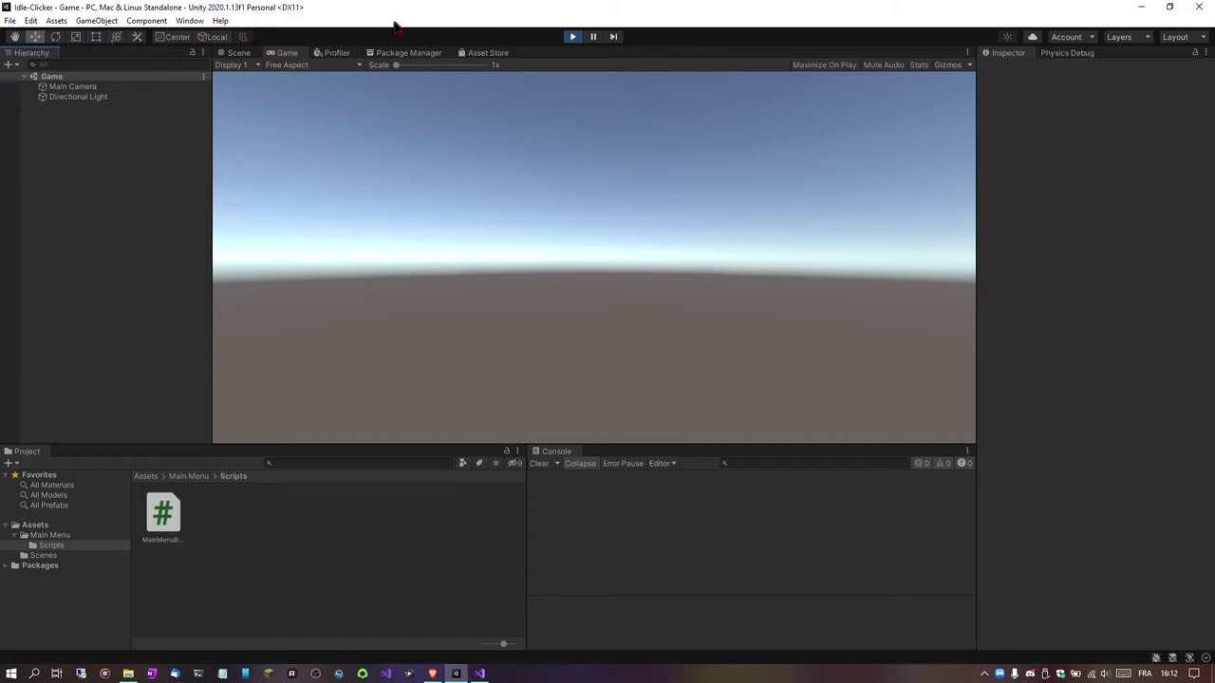
pyautogui.click(571, 36)
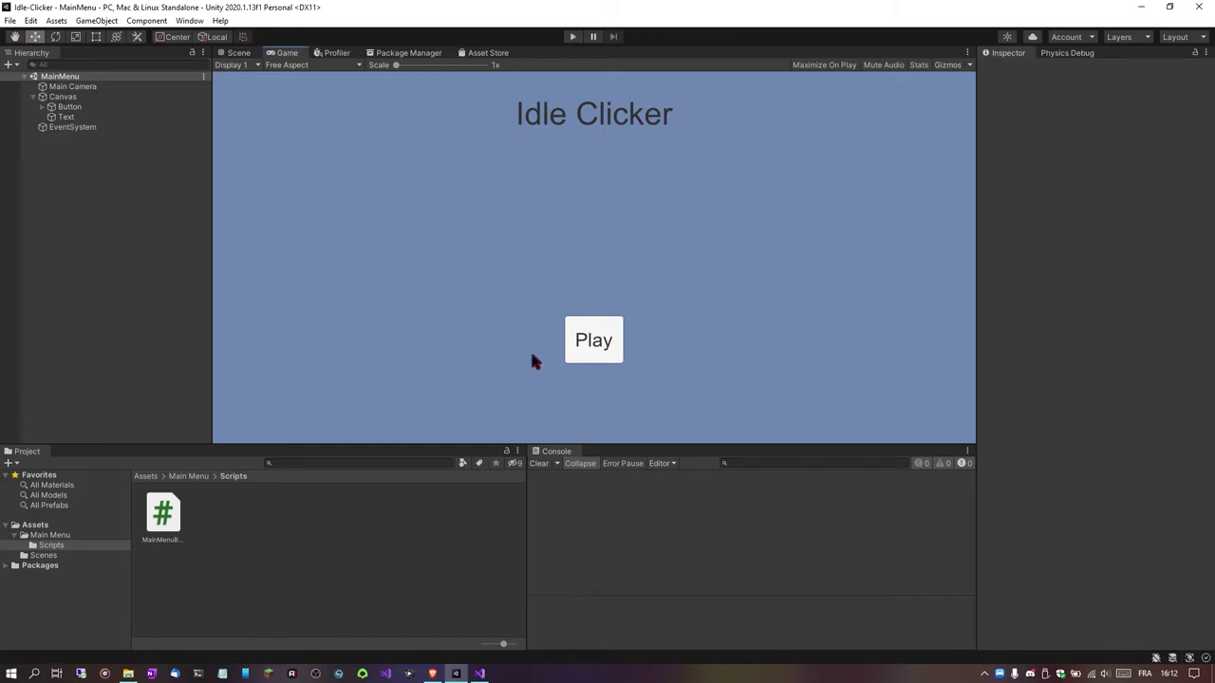
# - Add a new UI Button under the Canvas
pyautogui.rightClick(61, 96)
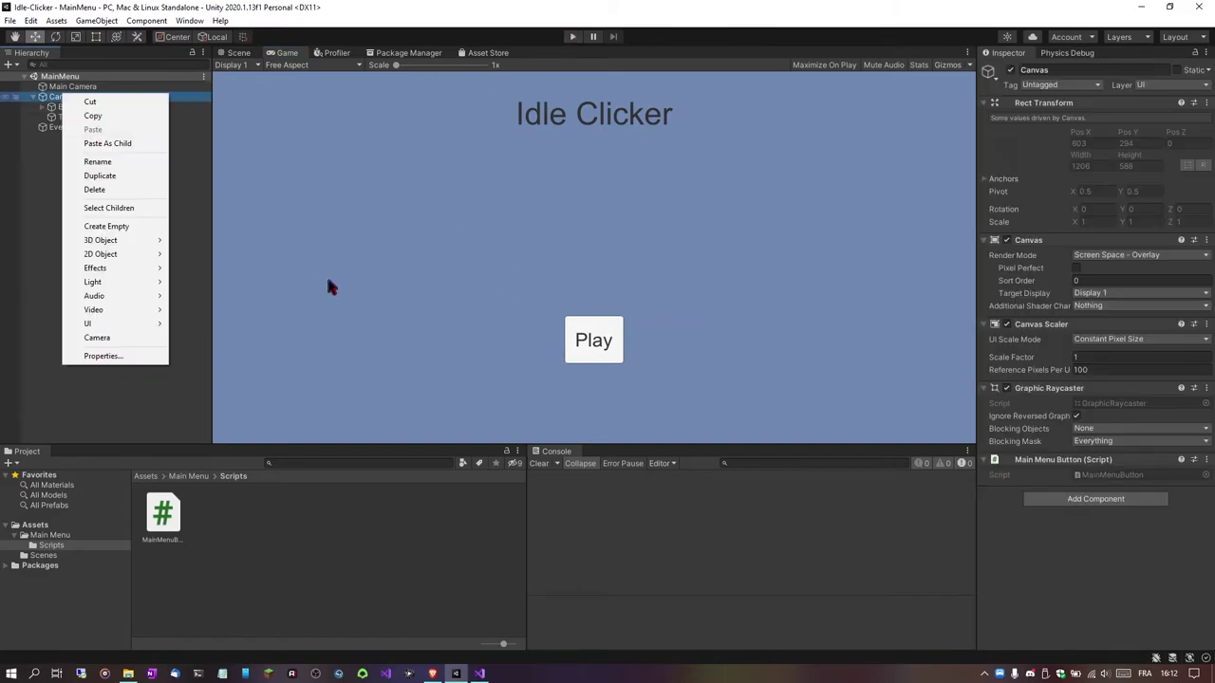
pyautogui.moveTo(129, 309)
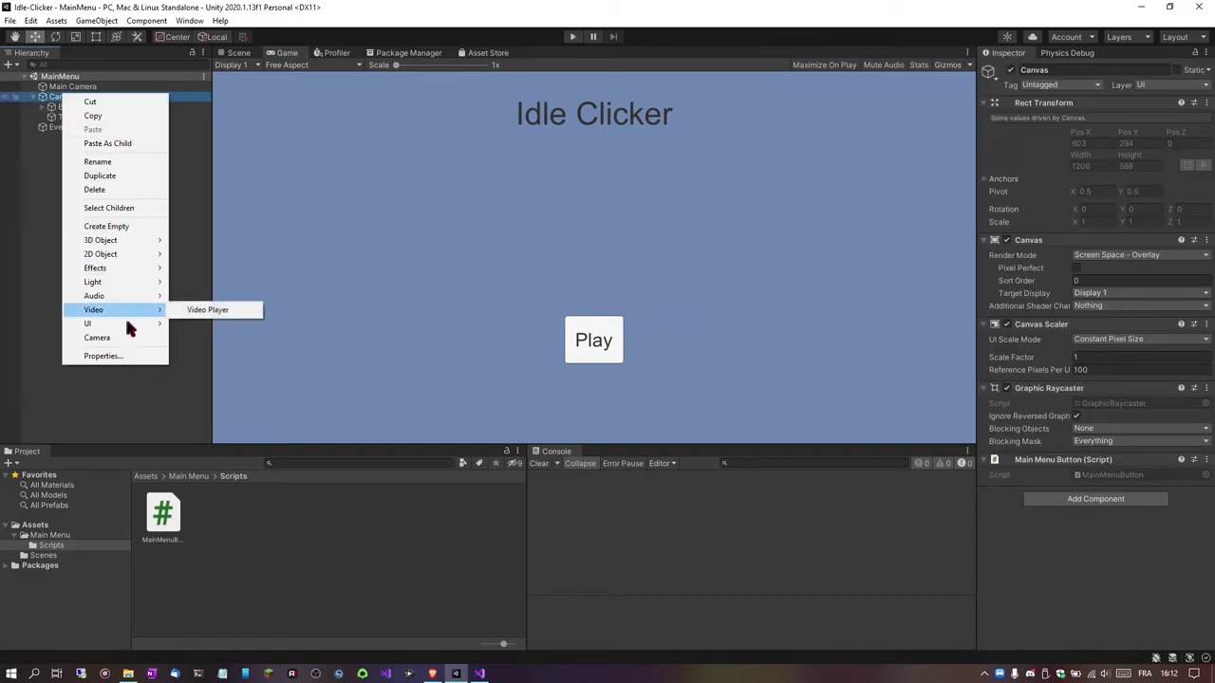
pyautogui.click(220, 377)
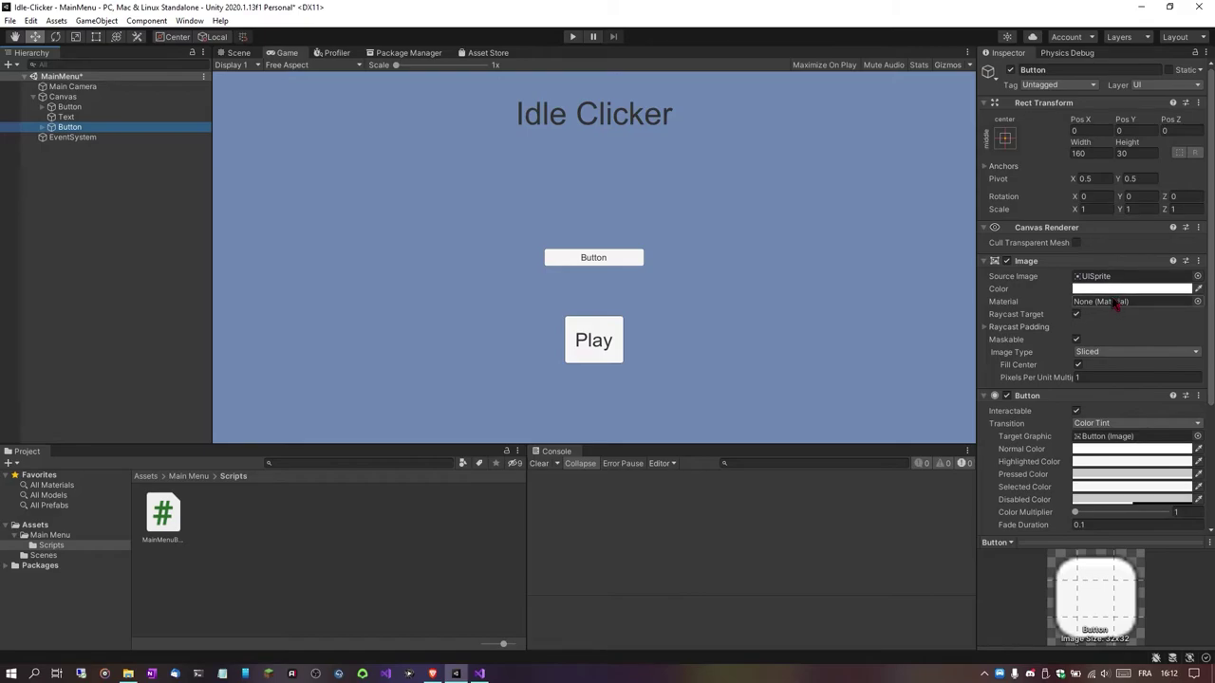
# - Change the new button's label to a bold 'X' at font size 20
pyautogui.click(42, 126)
pyautogui.click(75, 137)
pyautogui.click(1069, 300)
pyautogui.write('X')
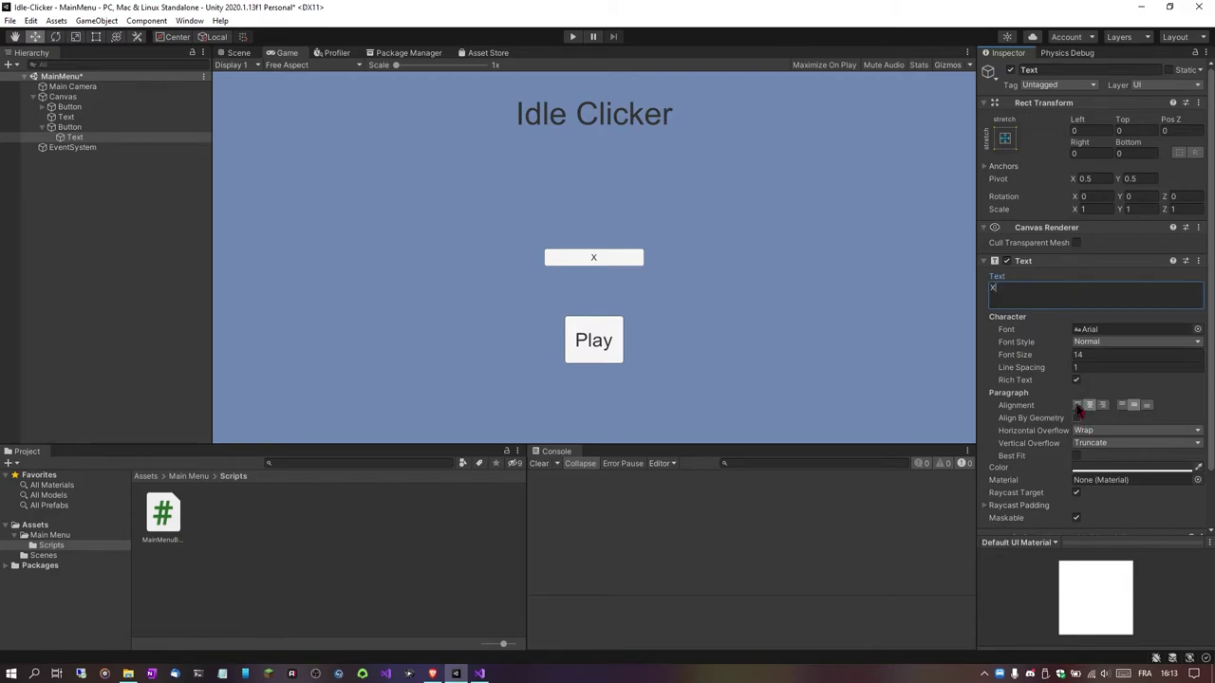
pyautogui.click(1111, 343)
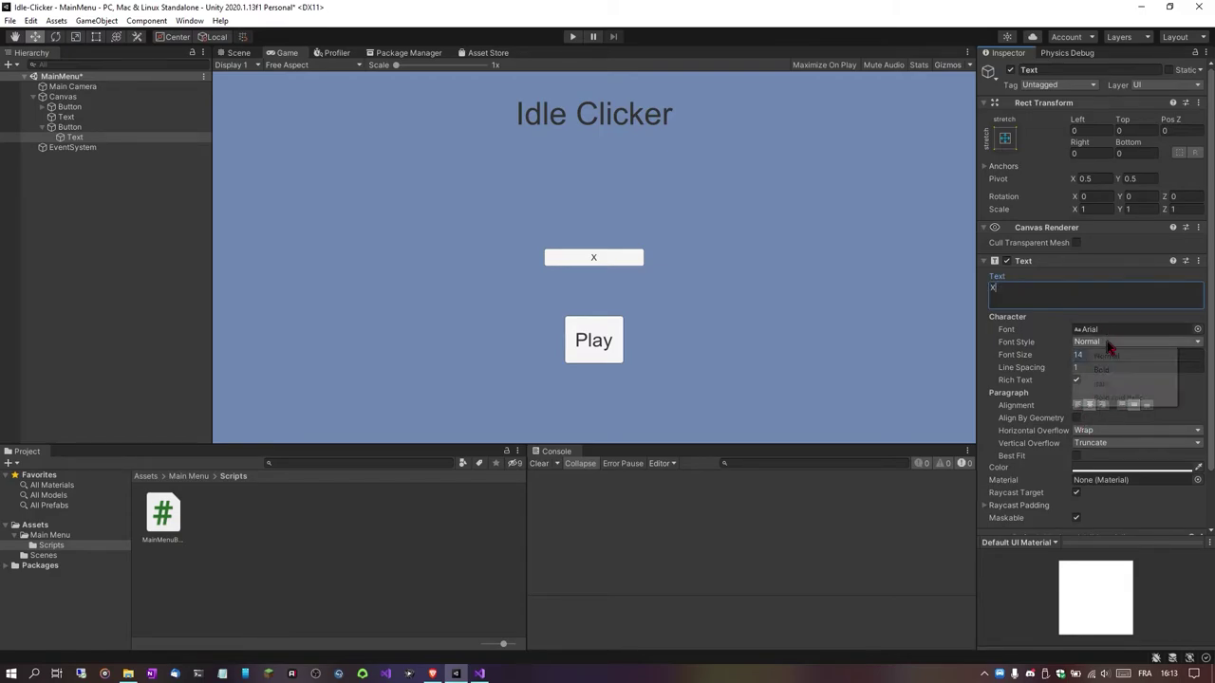
pyautogui.click(1102, 369)
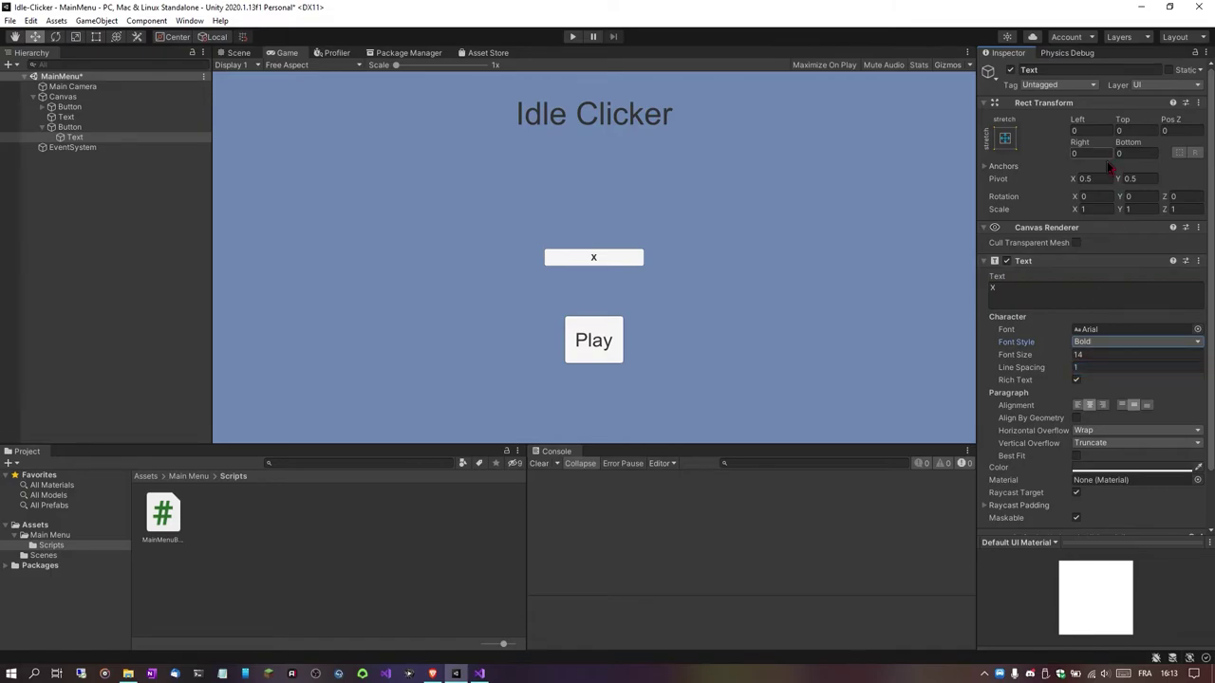
pyautogui.click(1088, 354)
pyautogui.write('20')
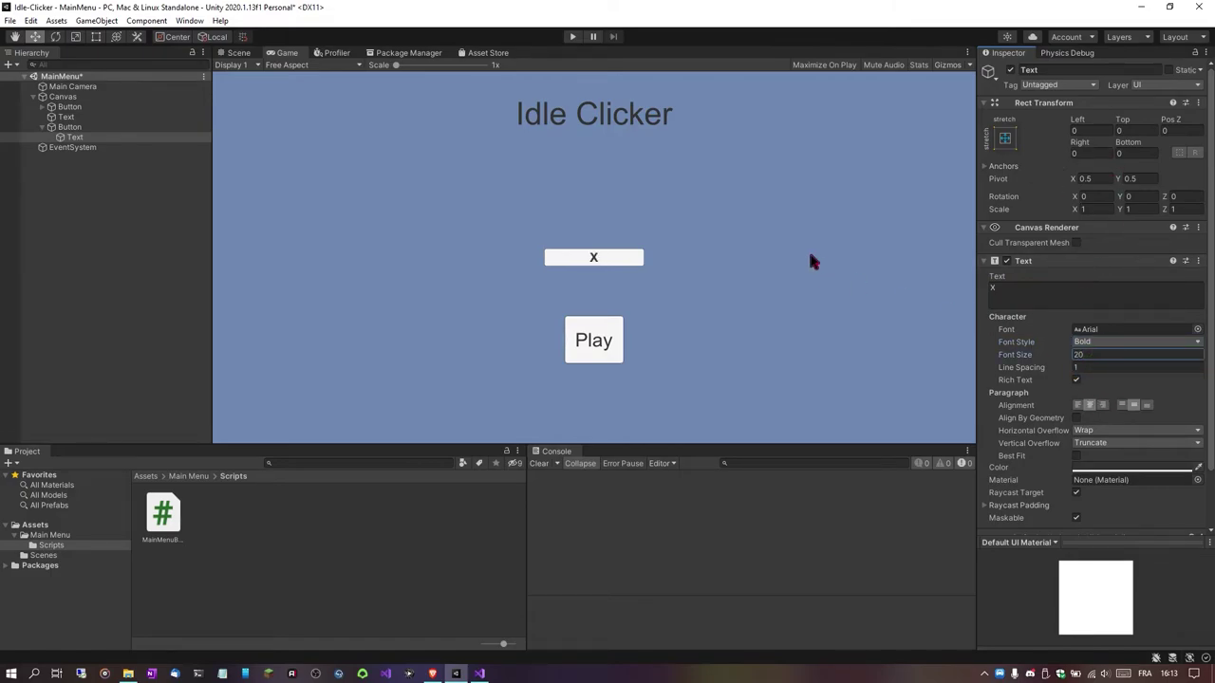
pyautogui.click(71, 127)
# - Set the X button's width to 30 and make its background fully transparent
pyautogui.click(1092, 153)
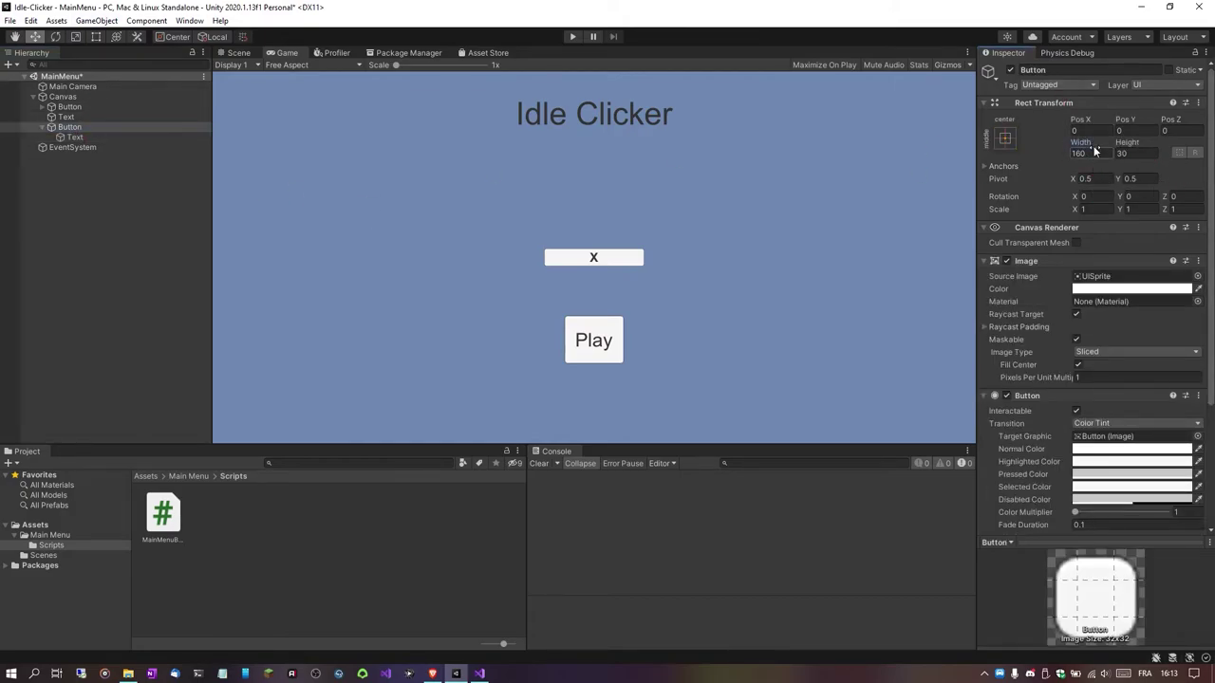
pyautogui.write('3')
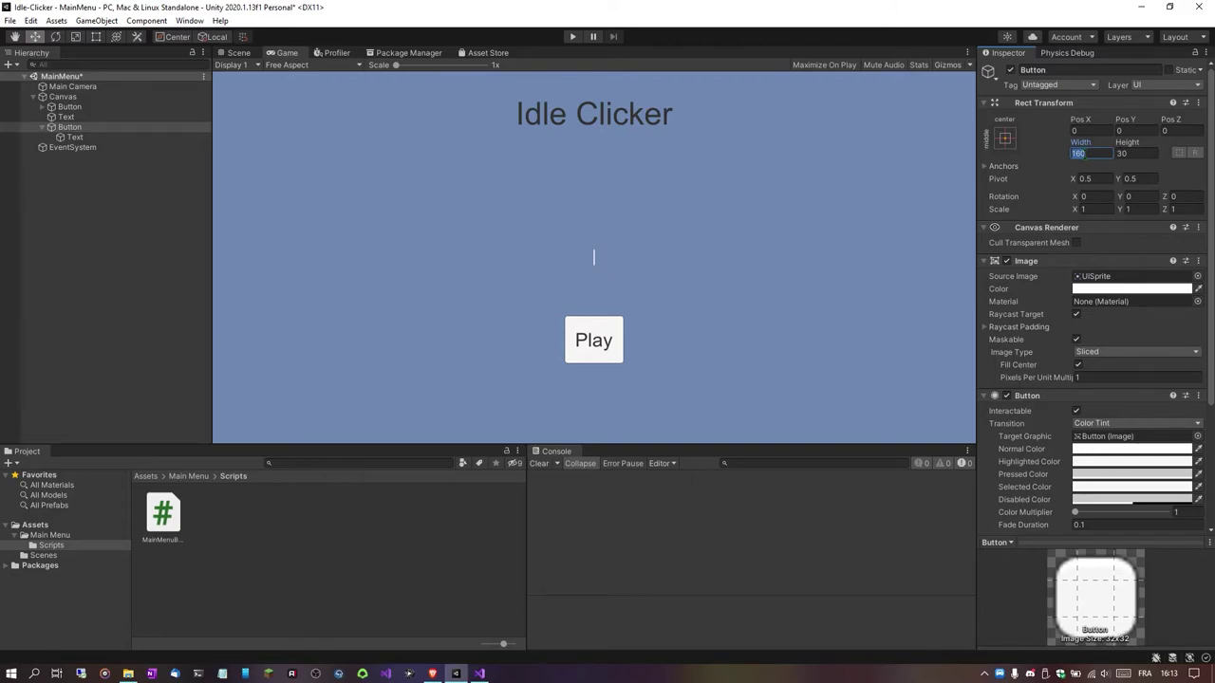
pyautogui.write('0')
pyautogui.click(1147, 289)
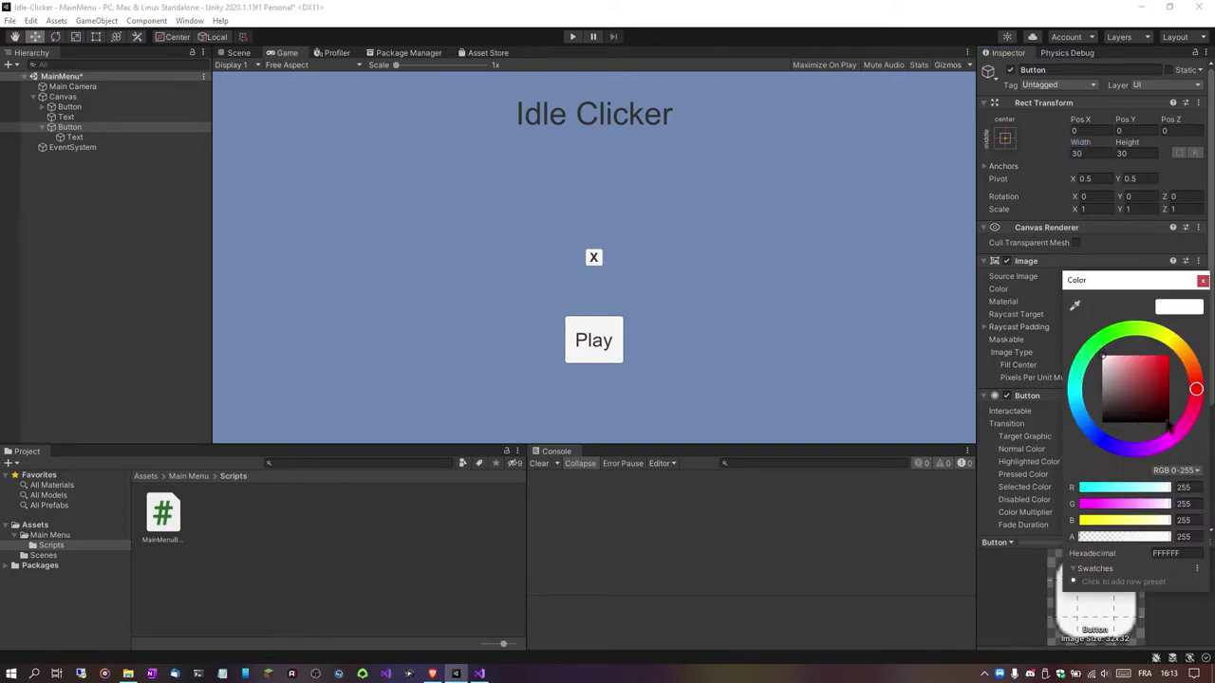
pyautogui.moveTo(1142, 540); pyautogui.dragTo(1082, 540)
pyautogui.click(878, 261)
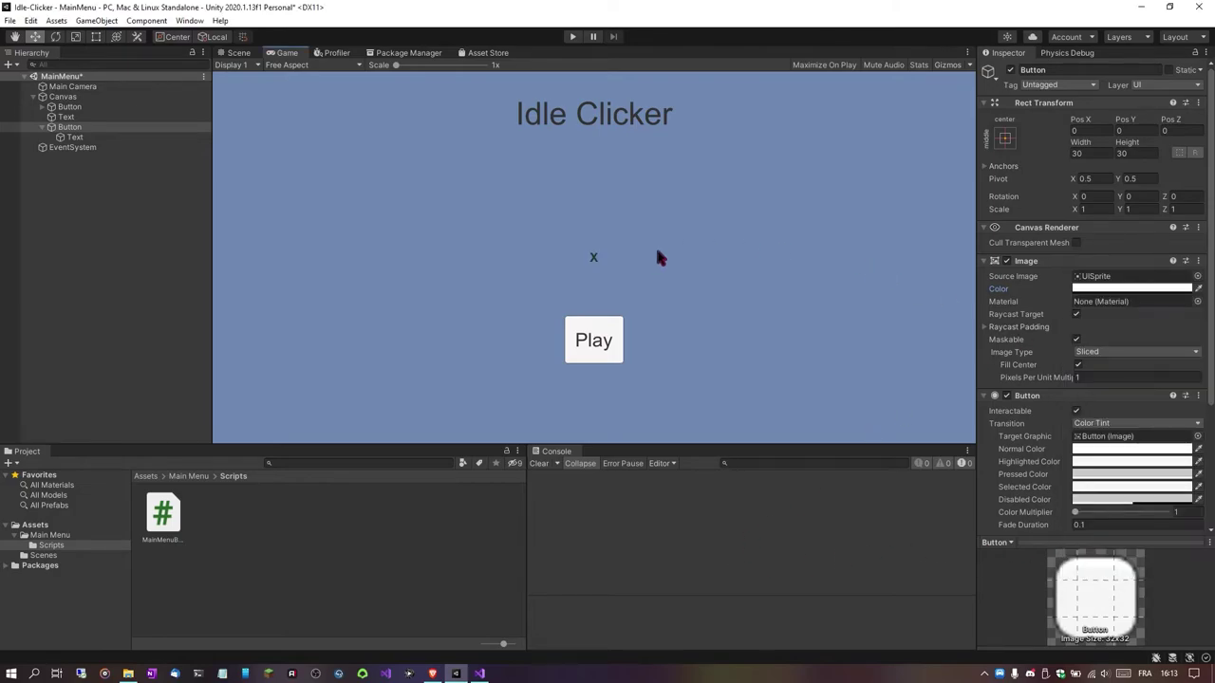
# - Set the X button's height to 100 and enlarge the X label's font size
pyautogui.click(1095, 152)
pyautogui.press('Tab')
pyautogui.write('100')
pyautogui.click(74, 136)
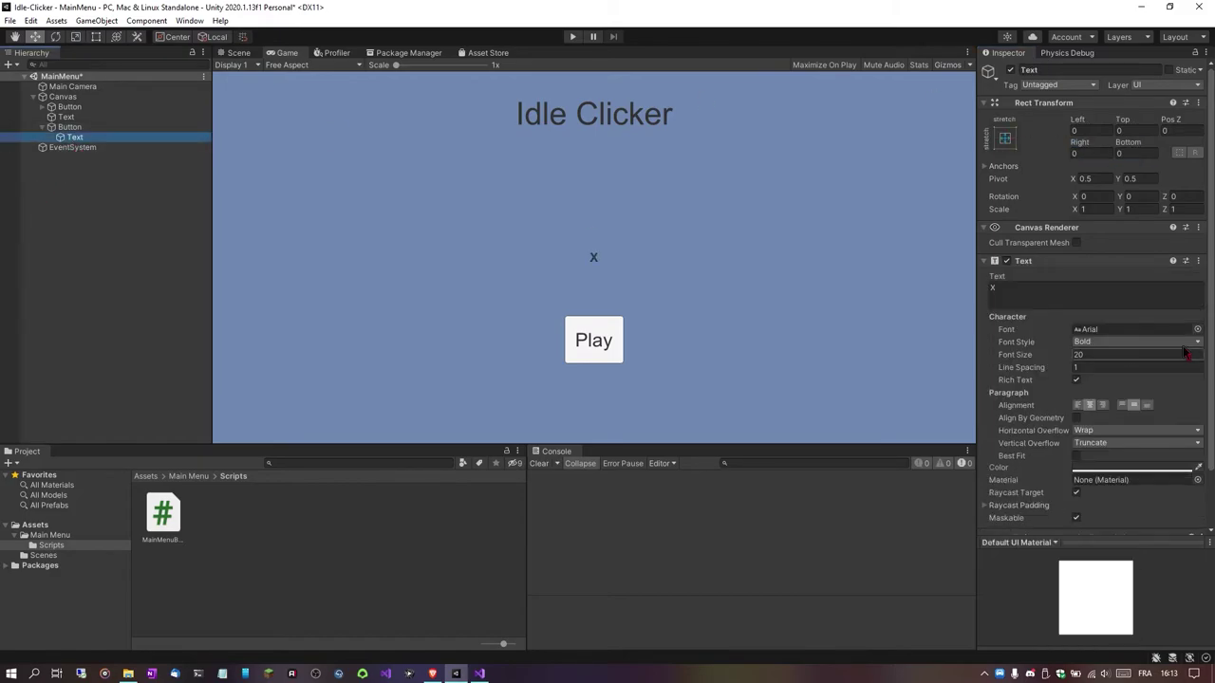
pyautogui.click(1110, 354)
pyautogui.write('20')
pyautogui.write('0')
# - Anchor the X button top-right and move it near the menu's right edge
pyautogui.click(71, 127)
pyautogui.click(1004, 137)
pyautogui.click(1102, 237)
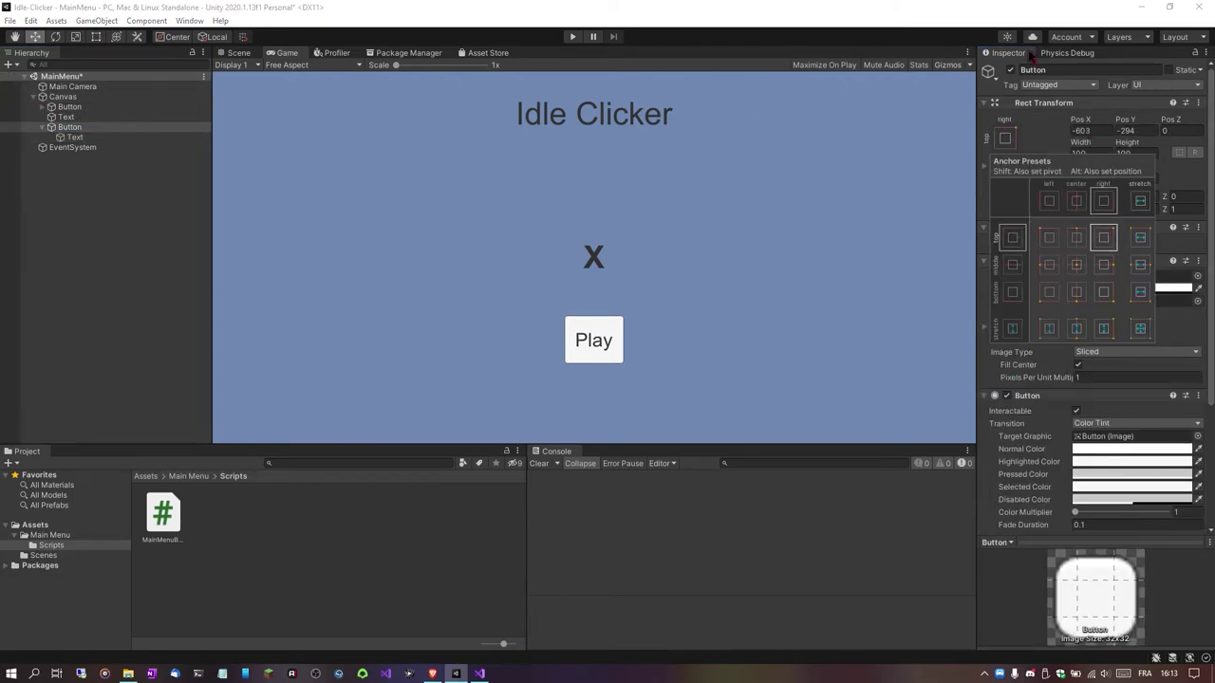
pyautogui.moveTo(1080, 119)
pyautogui.mouseDown()
pyautogui.moveTo(442, 116)
pyautogui.moveTo(729, 110)
pyautogui.mouseUp()
pyautogui.moveTo(764, 116); pyautogui.dragTo(1205, 126)
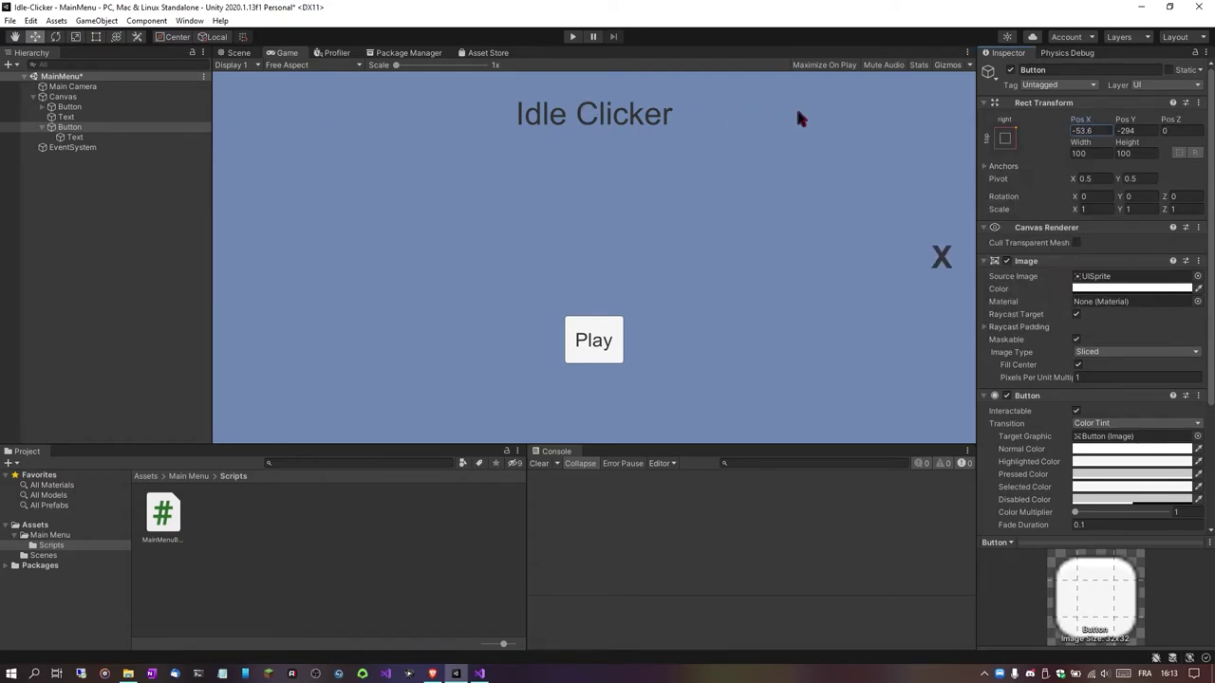
pyautogui.click(239, 53)
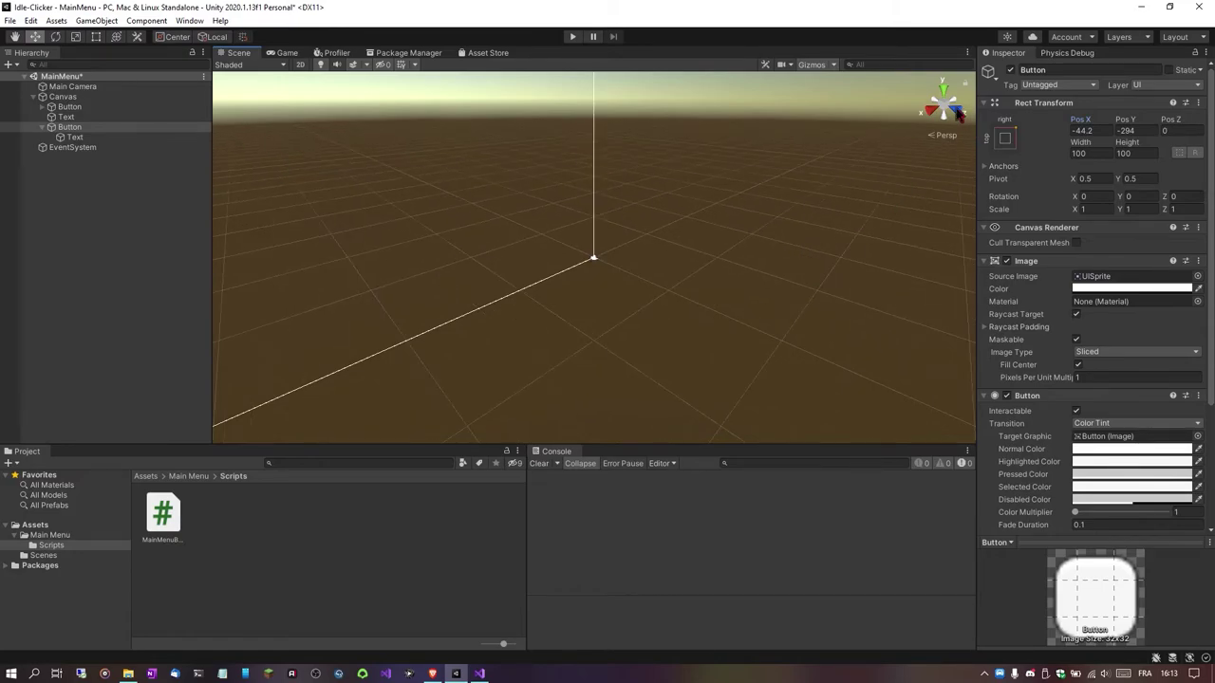
# - Face the Canvas in the Scene view and drag the X button to the top-right corner (Pos -37, -36)
pyautogui.click(957, 113)
pyautogui.doubleClick(63, 96)
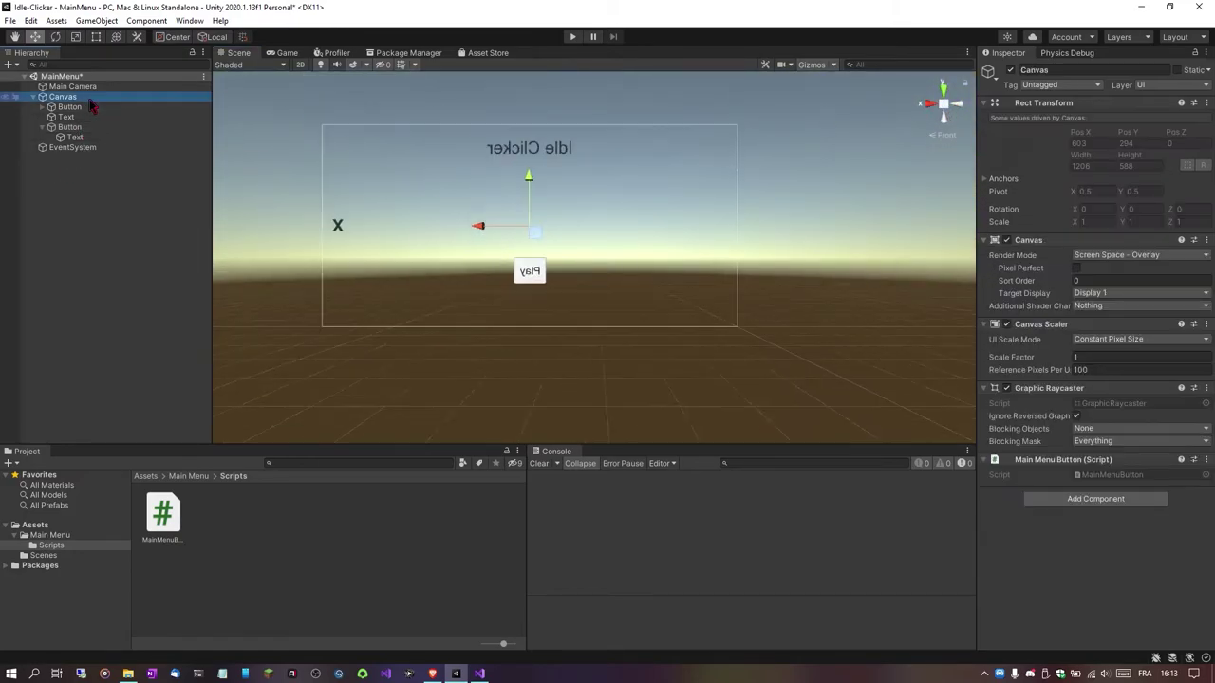
pyautogui.click(956, 107)
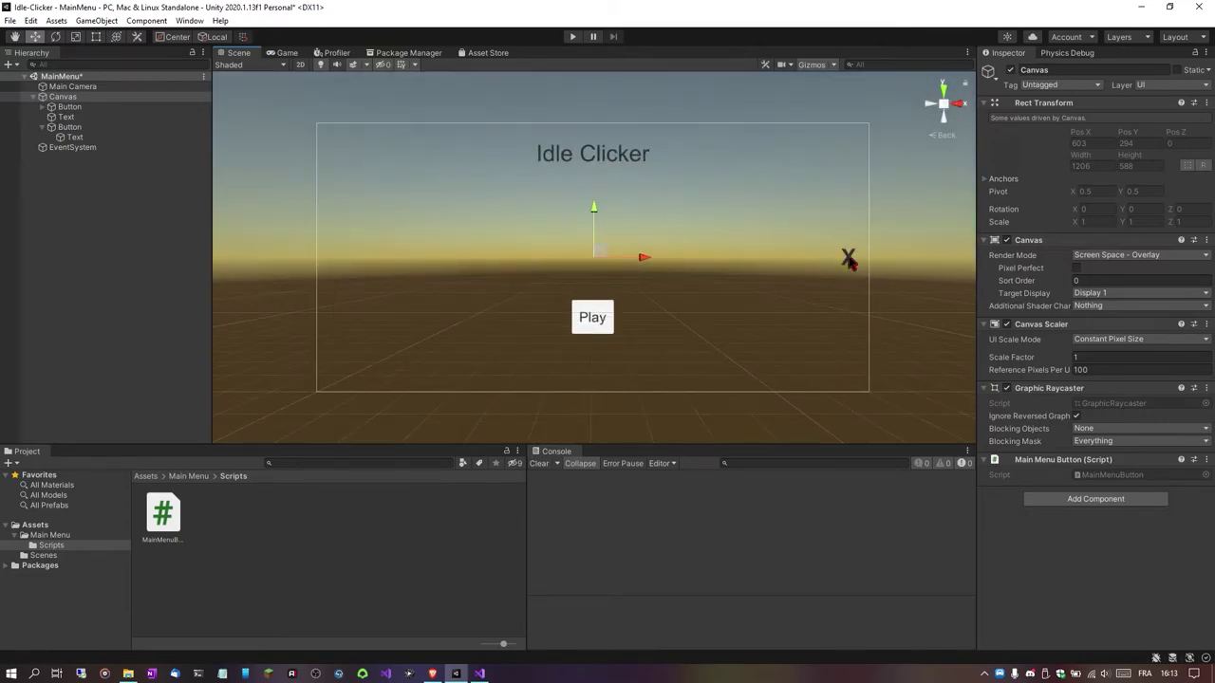
pyautogui.click(846, 258)
pyautogui.moveTo(849, 208); pyautogui.dragTo(855, 94)
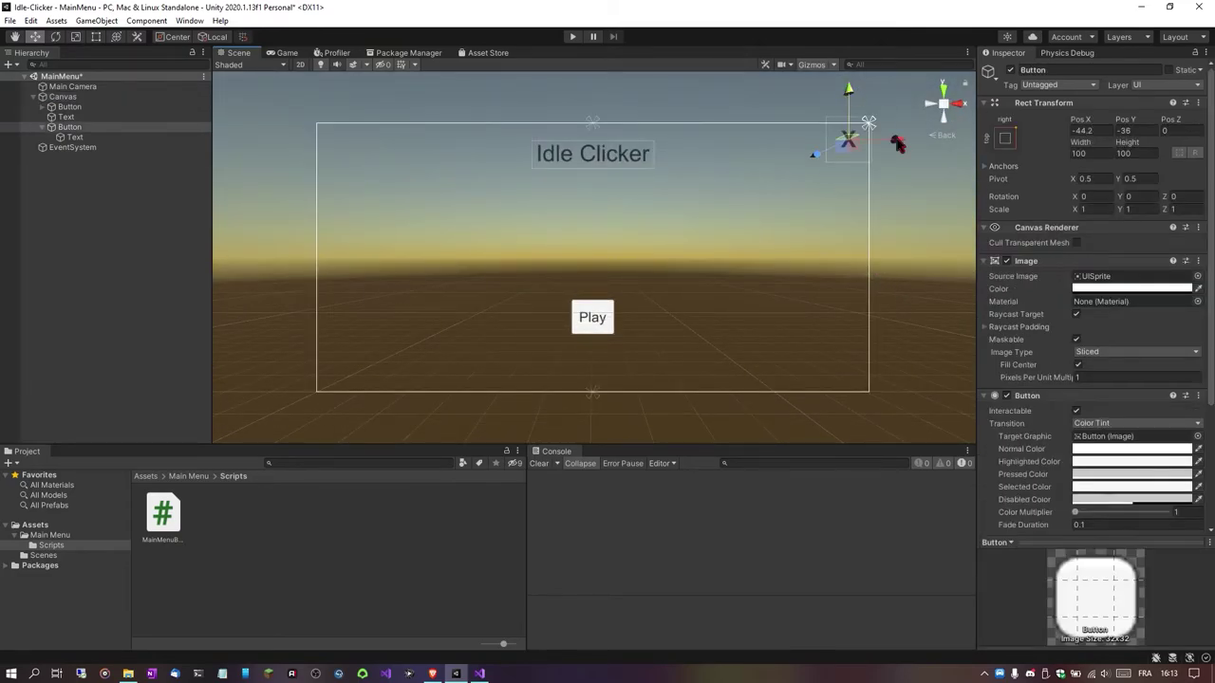
pyautogui.moveTo(895, 141); pyautogui.dragTo(899, 144)
pyautogui.click(283, 53)
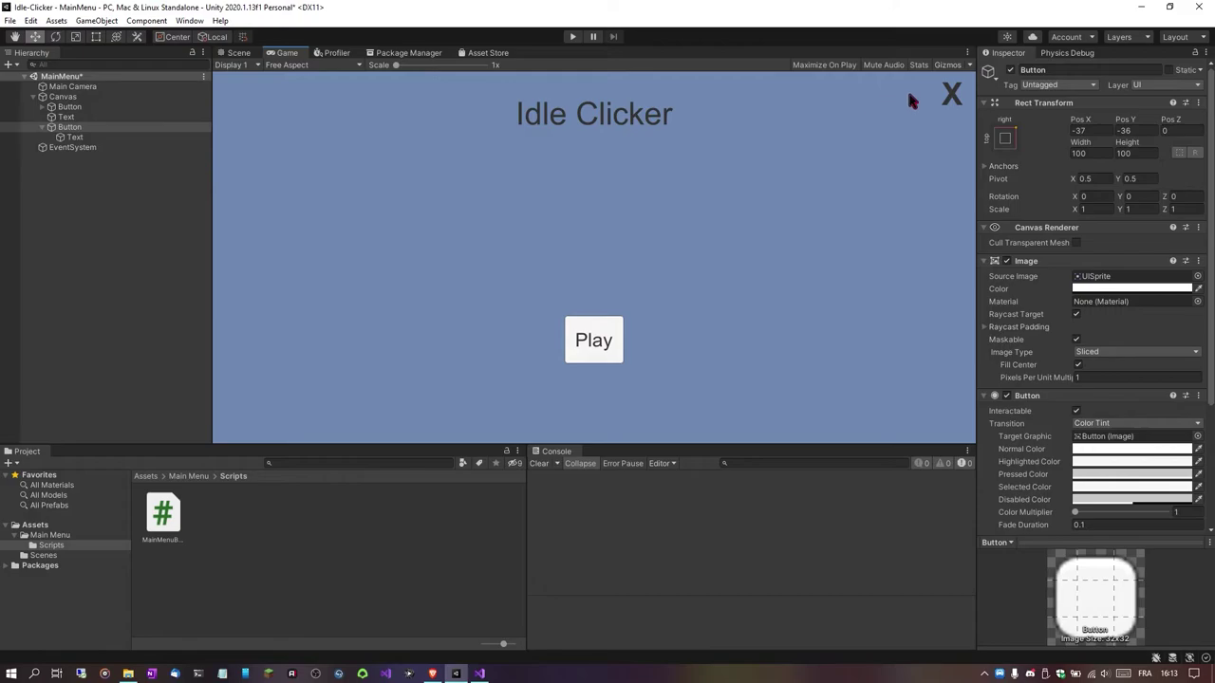
pyautogui.click(41, 127)
# - Save the MainMenu scene and rename the X button object to 'Quit'
pyautogui.click(70, 128)
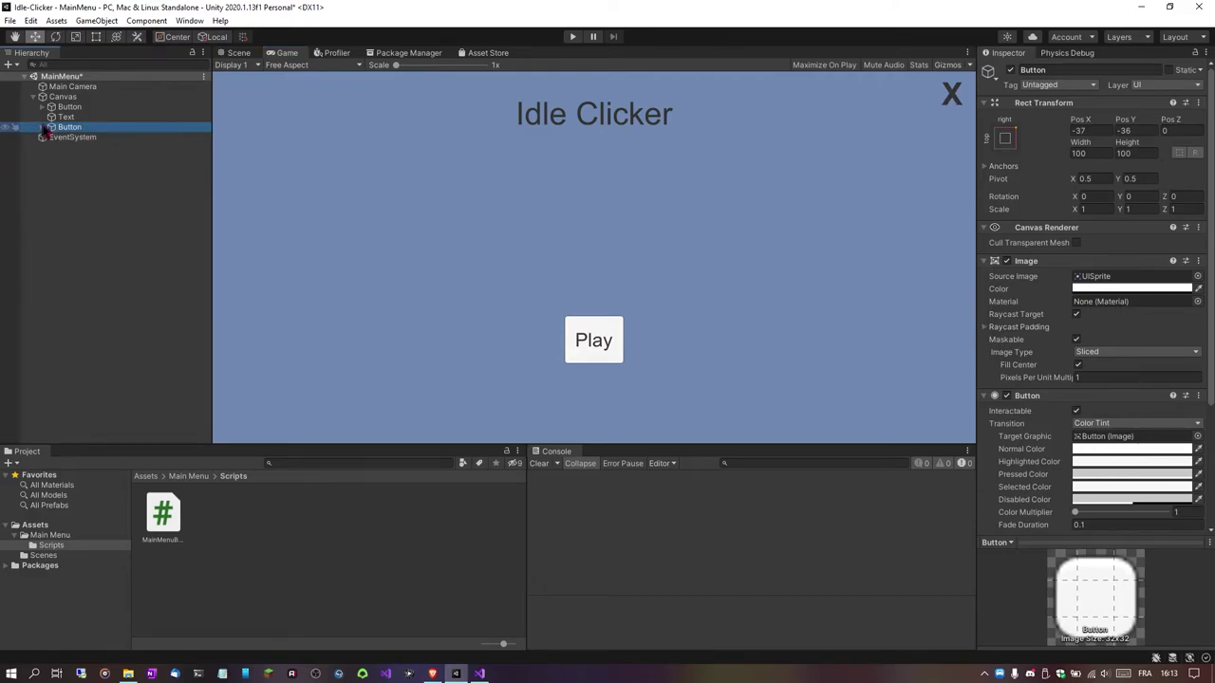
pyautogui.hotkey('ctrl', 's')
pyautogui.click(70, 106)
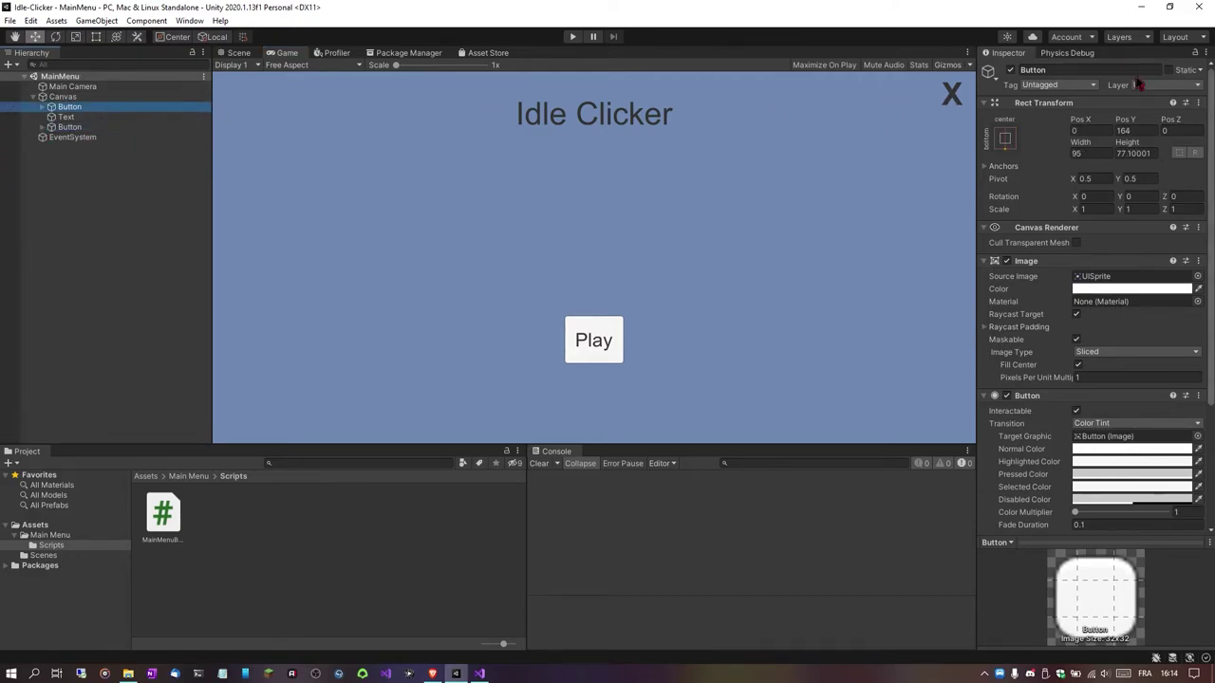
pyautogui.click(1048, 70)
pyautogui.hotkey('ctrl', 'z')
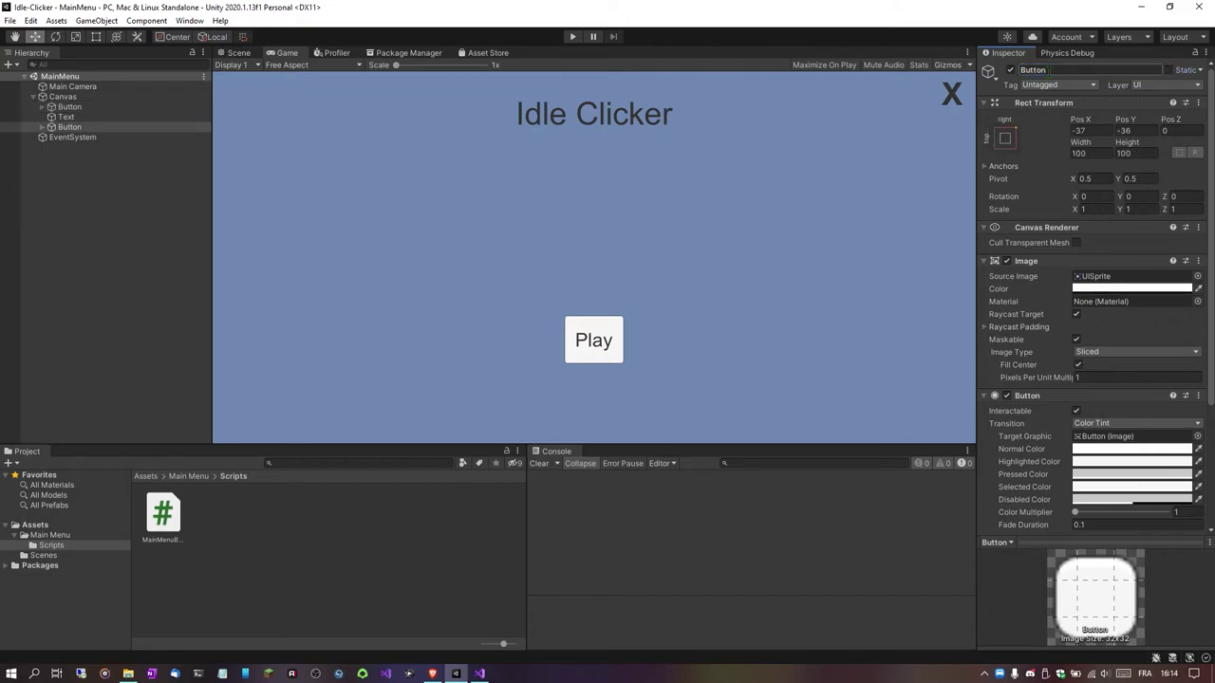
pyautogui.click(837, 142)
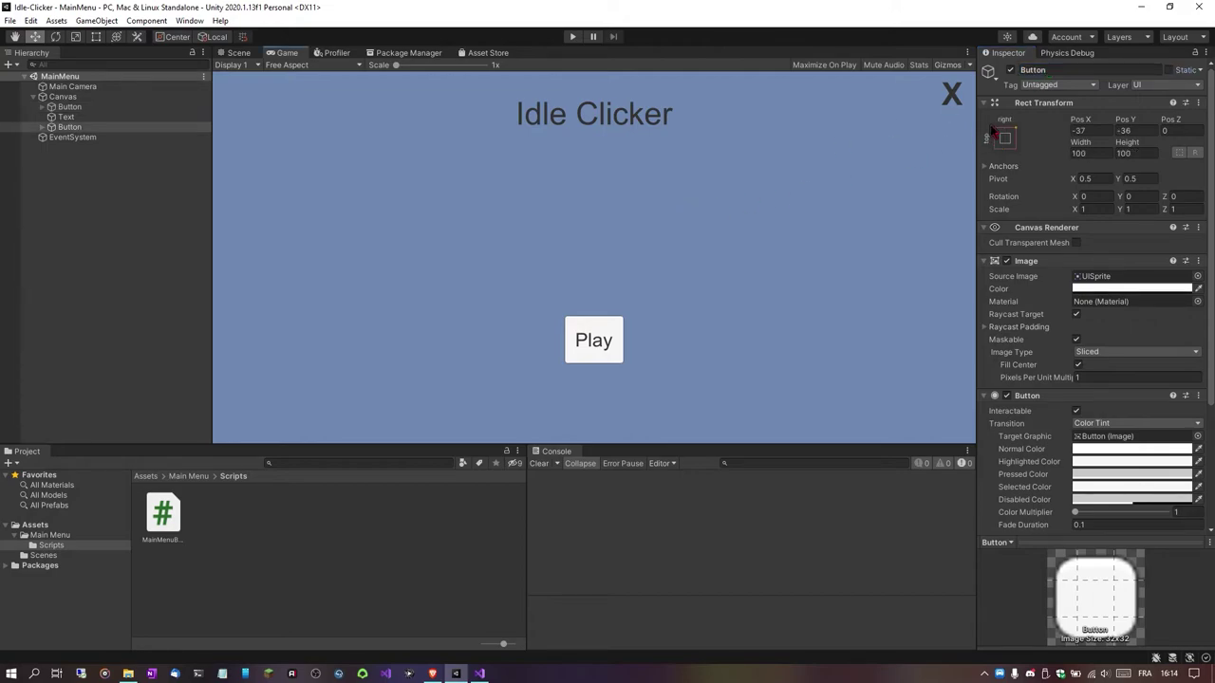
pyautogui.click(1054, 70)
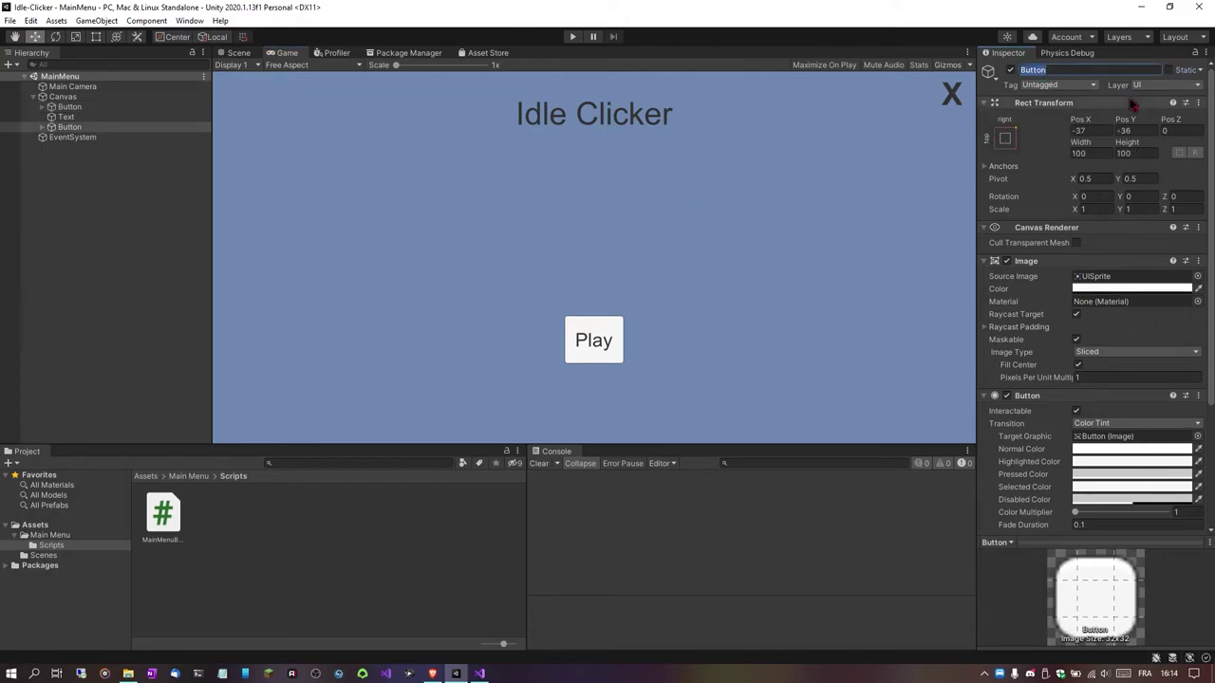
pyautogui.write('Quit')
pyautogui.press('Return')
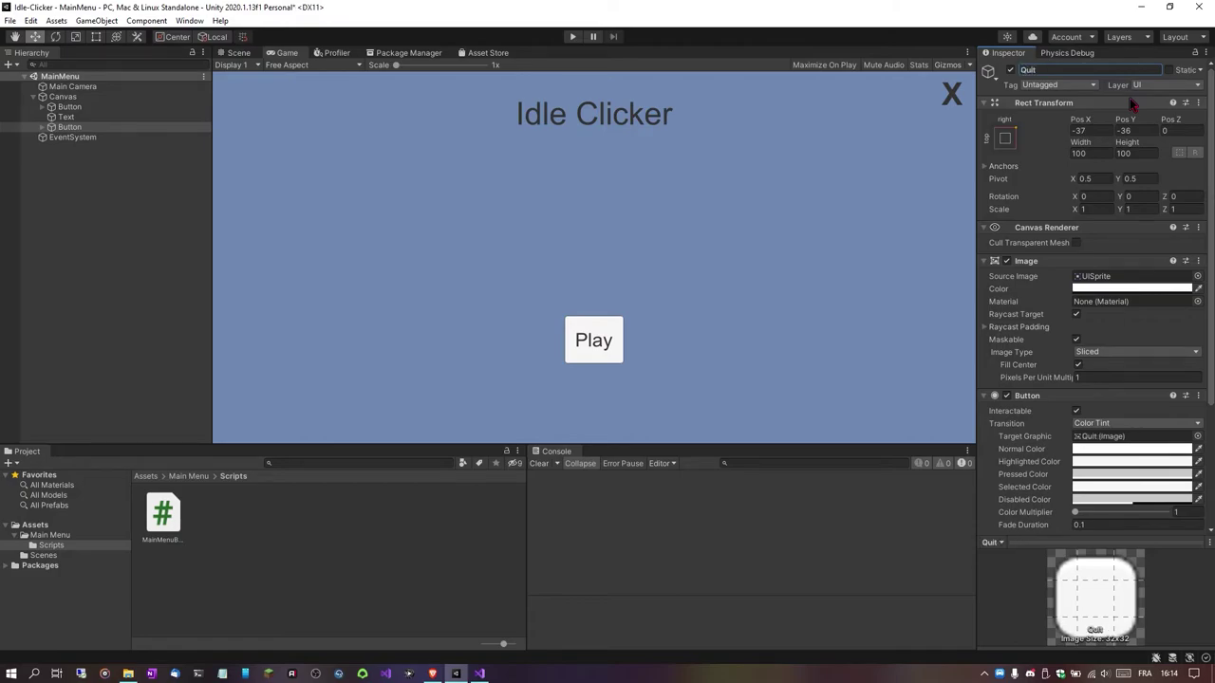
# - Rename the other button object to 'Play'
pyautogui.click(119, 109)
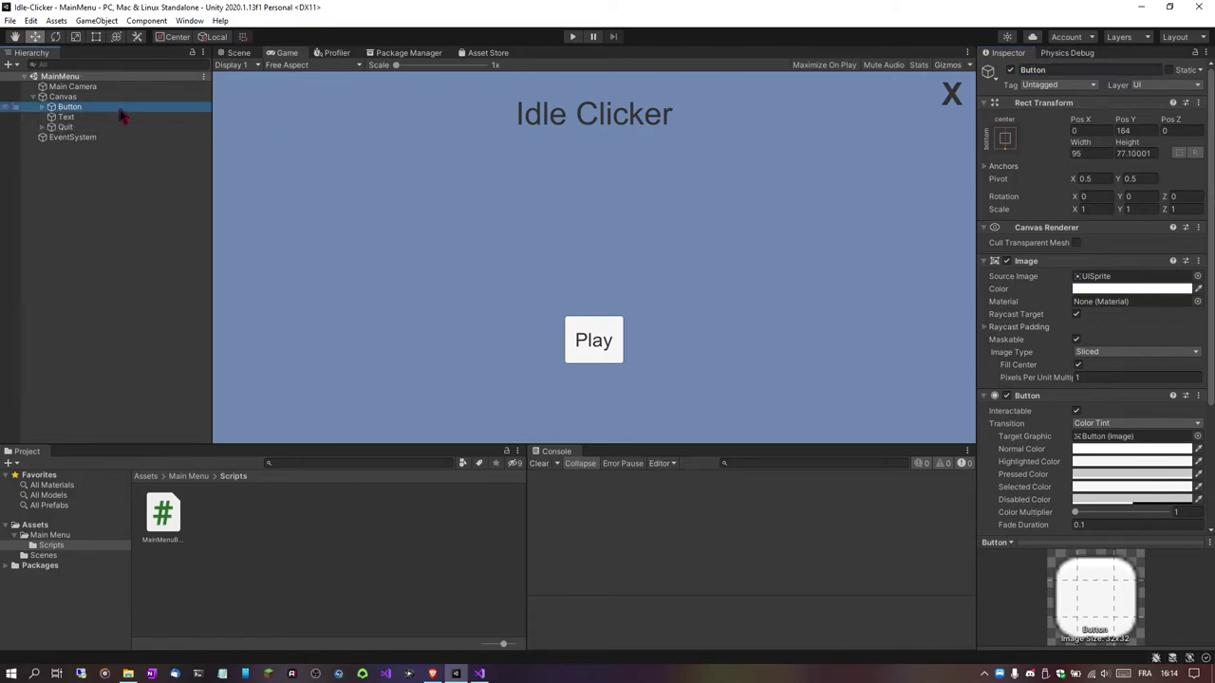
pyautogui.click(1061, 70)
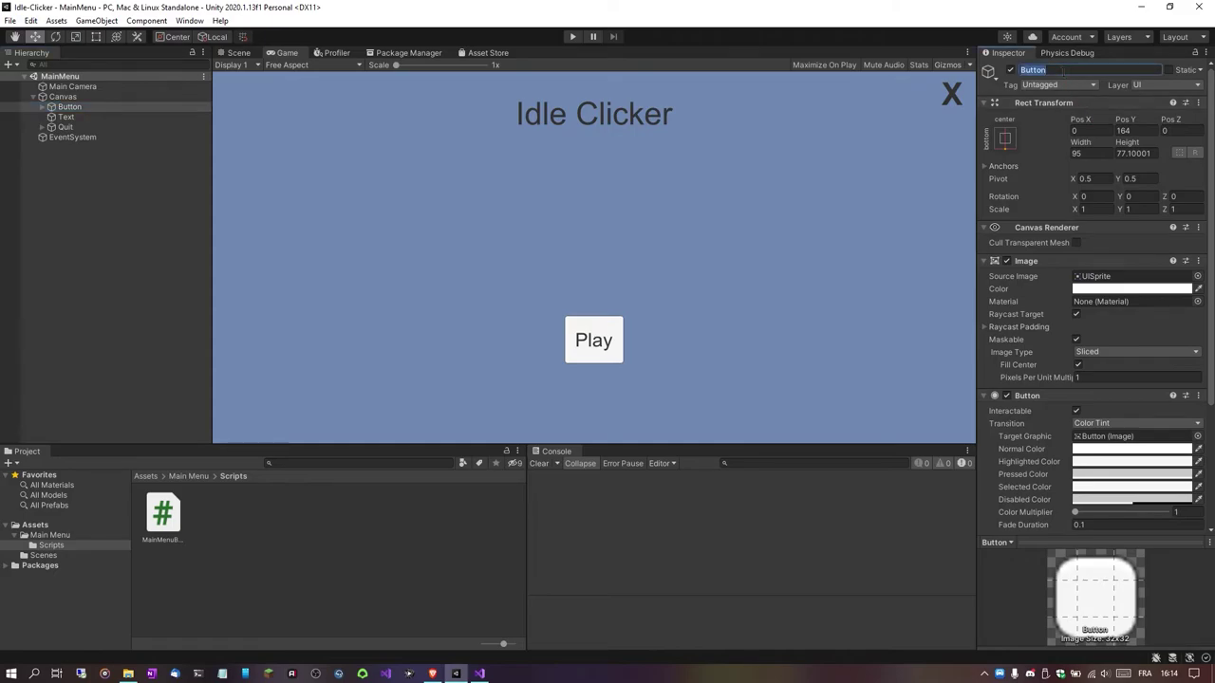
pyautogui.write('Play')
pyautogui.press('Return')
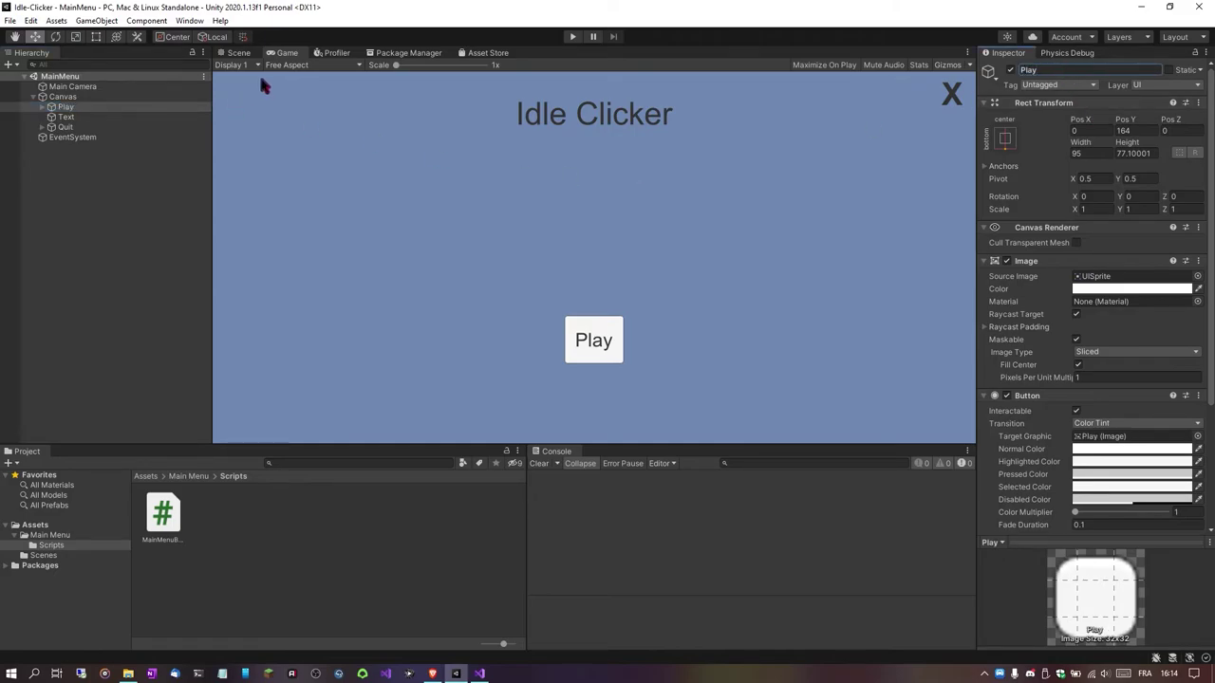
pyautogui.click(234, 53)
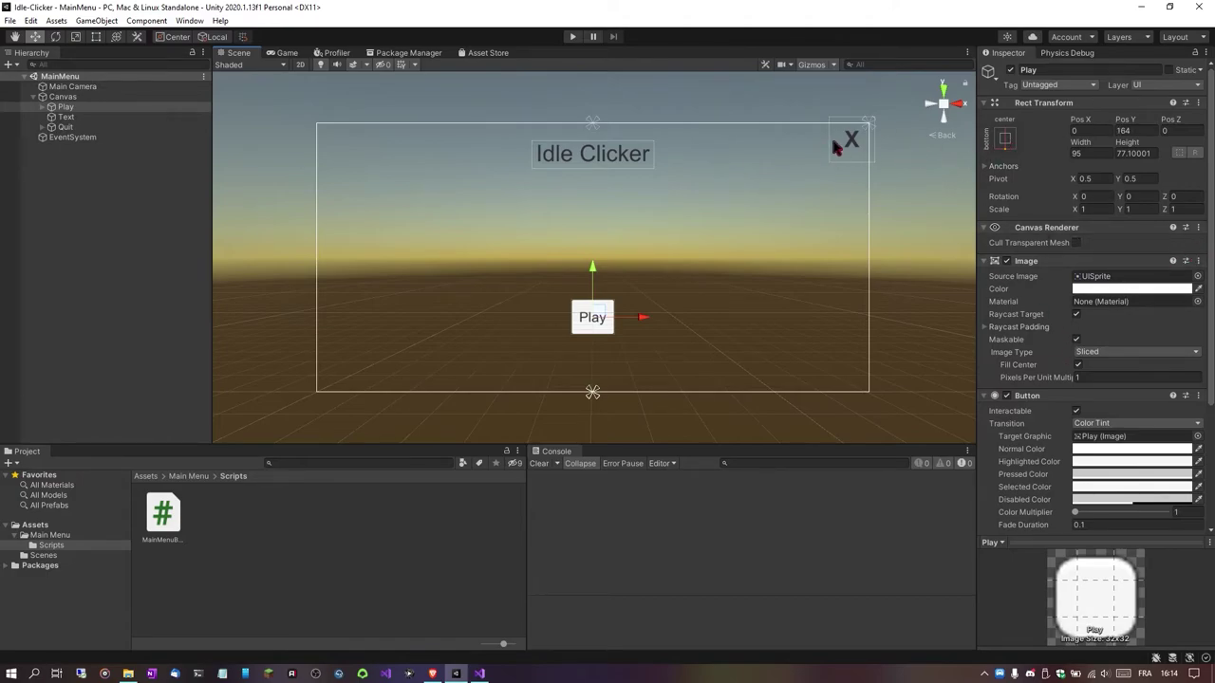
# - Widen the Inspector beside the Game view and anchor the Quit button to the centre
pyautogui.click(61, 126)
pyautogui.click(1004, 138)
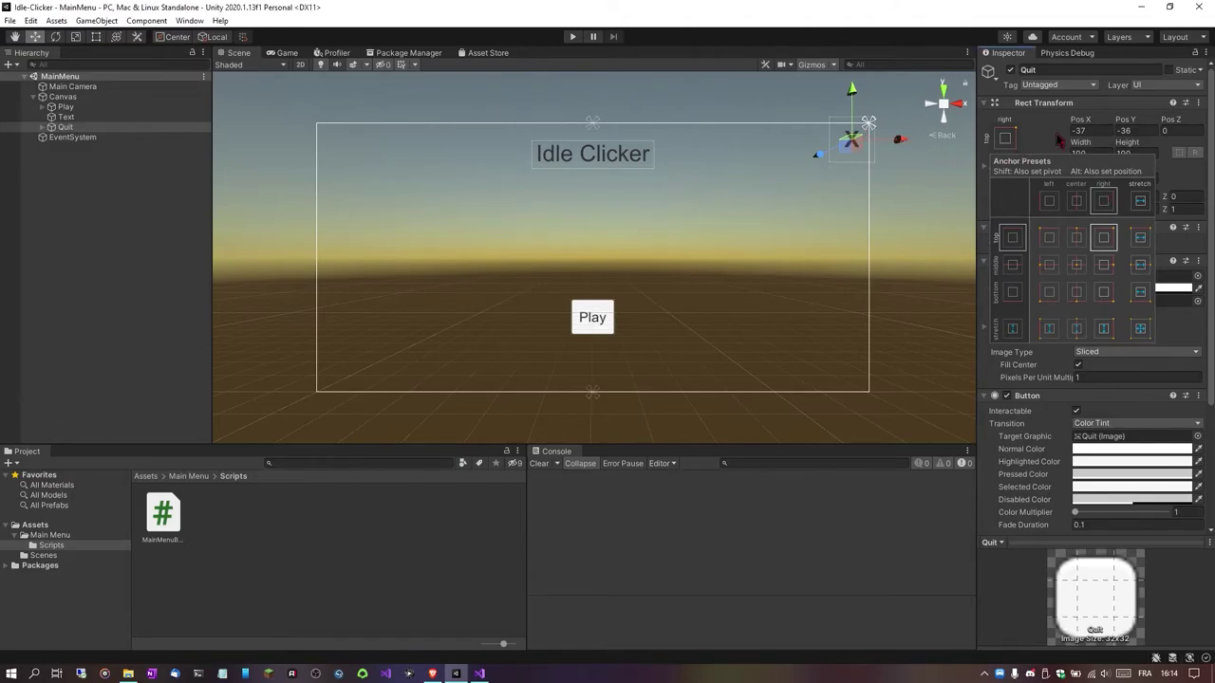
pyautogui.click(283, 53)
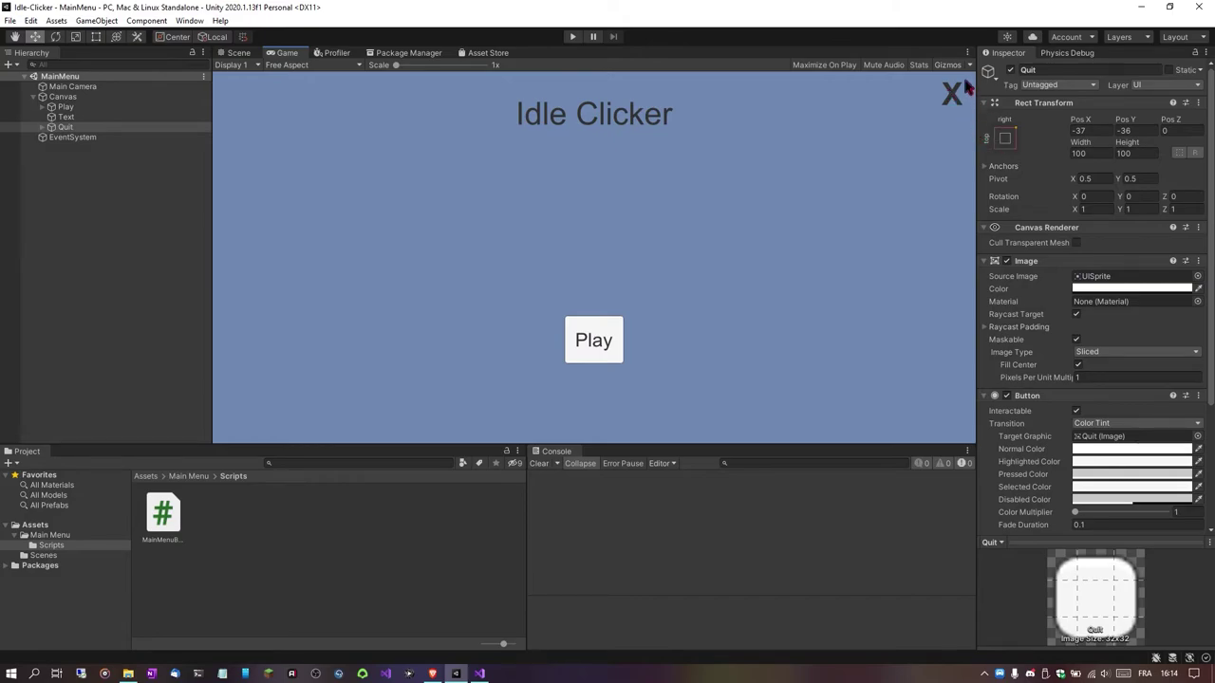
pyautogui.moveTo(973, 76)
pyautogui.mouseDown()
pyautogui.moveTo(820, 72)
pyautogui.moveTo(475, 117)
pyautogui.mouseUp()
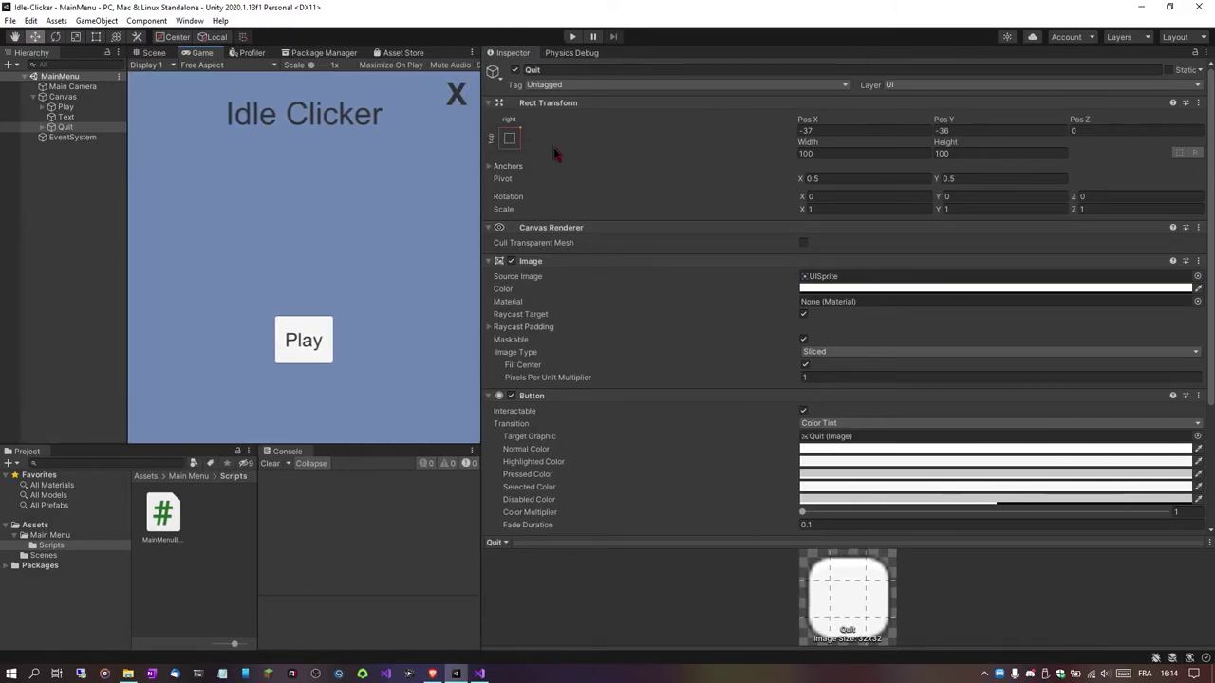
pyautogui.click(510, 139)
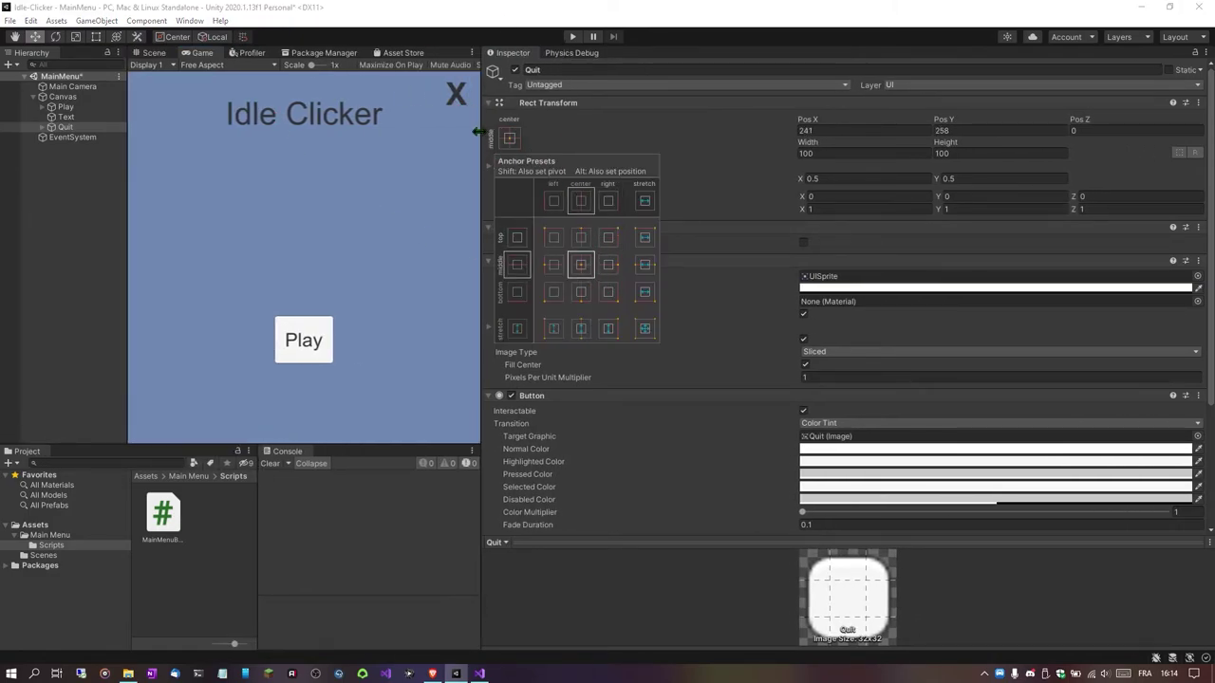
pyautogui.click(581, 265)
pyautogui.moveTo(479, 121)
pyautogui.mouseDown()
pyautogui.moveTo(403, 120)
pyautogui.moveTo(993, 163)
pyautogui.moveTo(841, 150)
pyautogui.moveTo(822, 125)
pyautogui.moveTo(993, 137)
pyautogui.moveTo(978, 161)
pyautogui.mouseUp()
# - Anchor Quit to the top-right and drag the X into the corner at Pos X -33, Pos Y -36
pyautogui.click(867, 138)
pyautogui.click(966, 237)
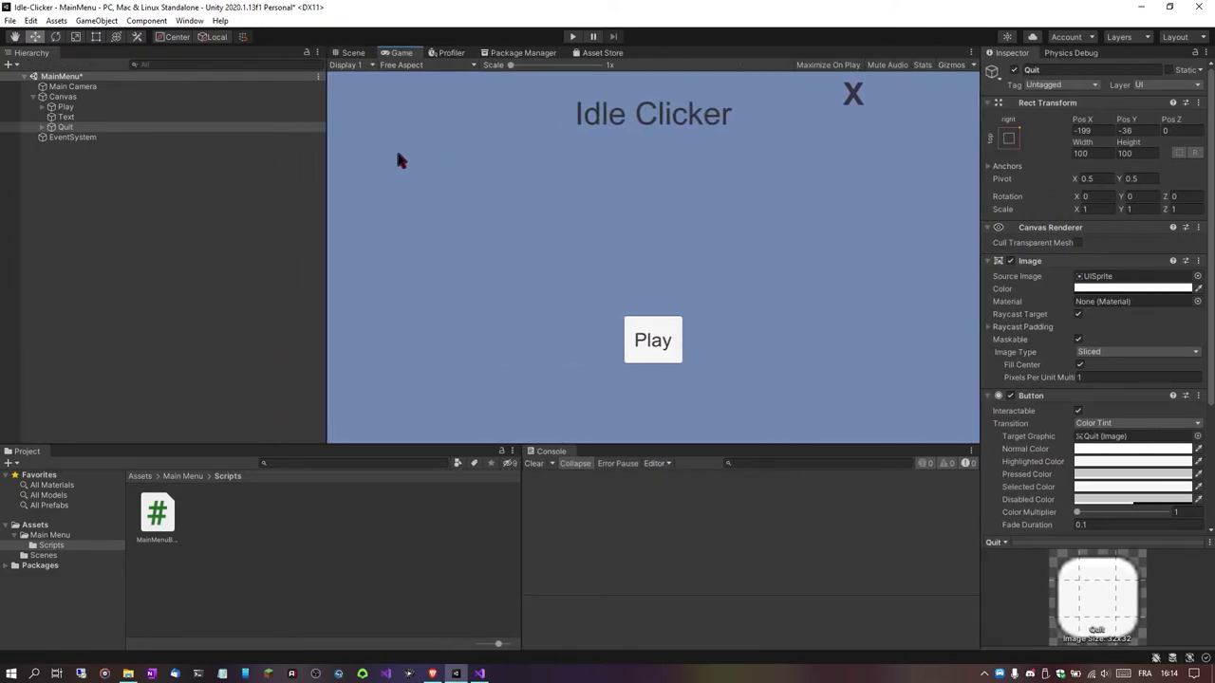
pyautogui.moveTo(328, 154); pyautogui.dragTo(175, 169)
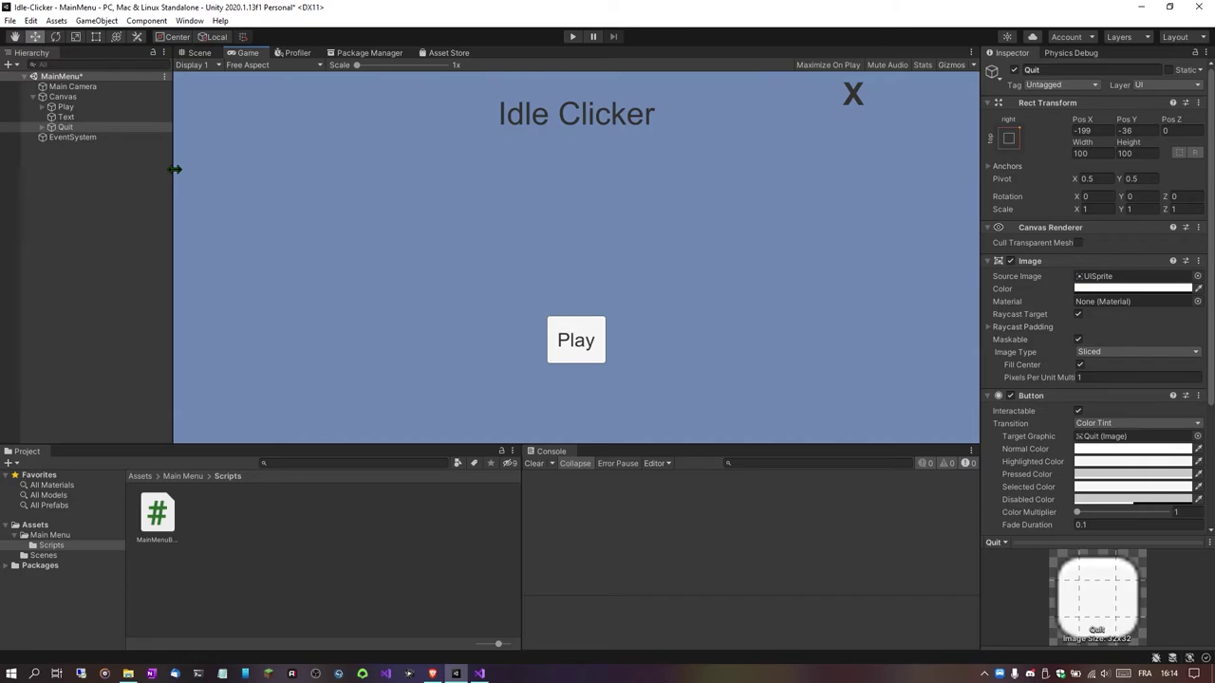
pyautogui.click(197, 53)
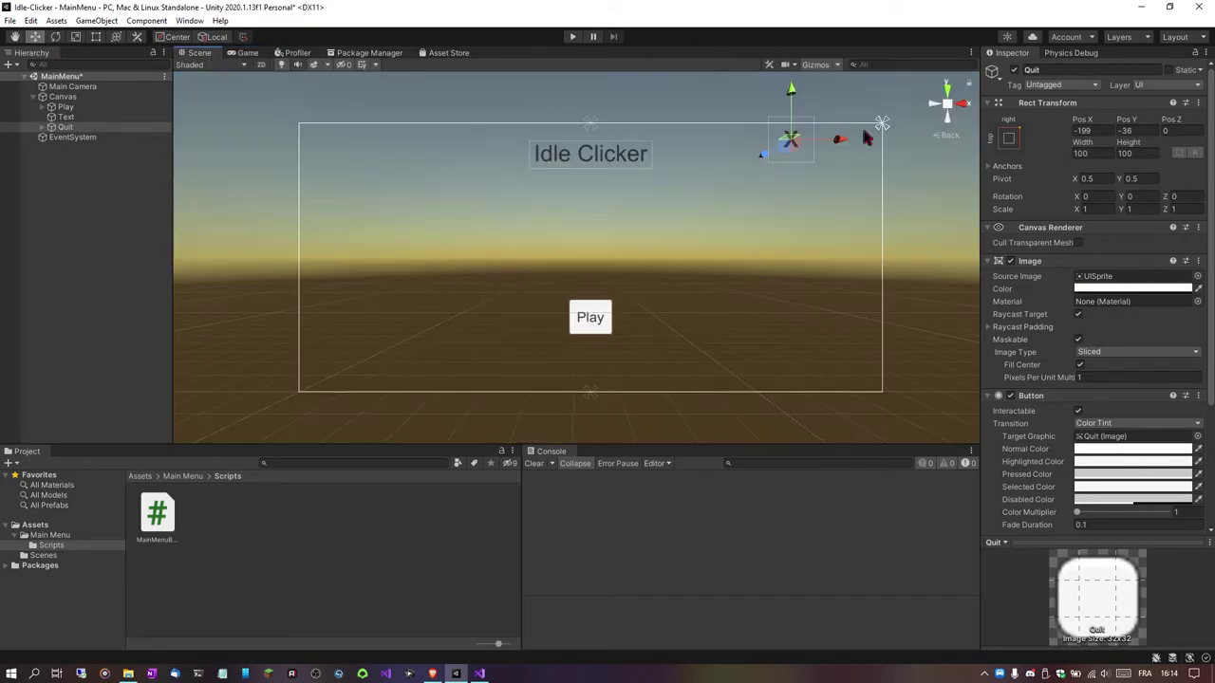
pyautogui.moveTo(853, 149); pyautogui.dragTo(929, 144)
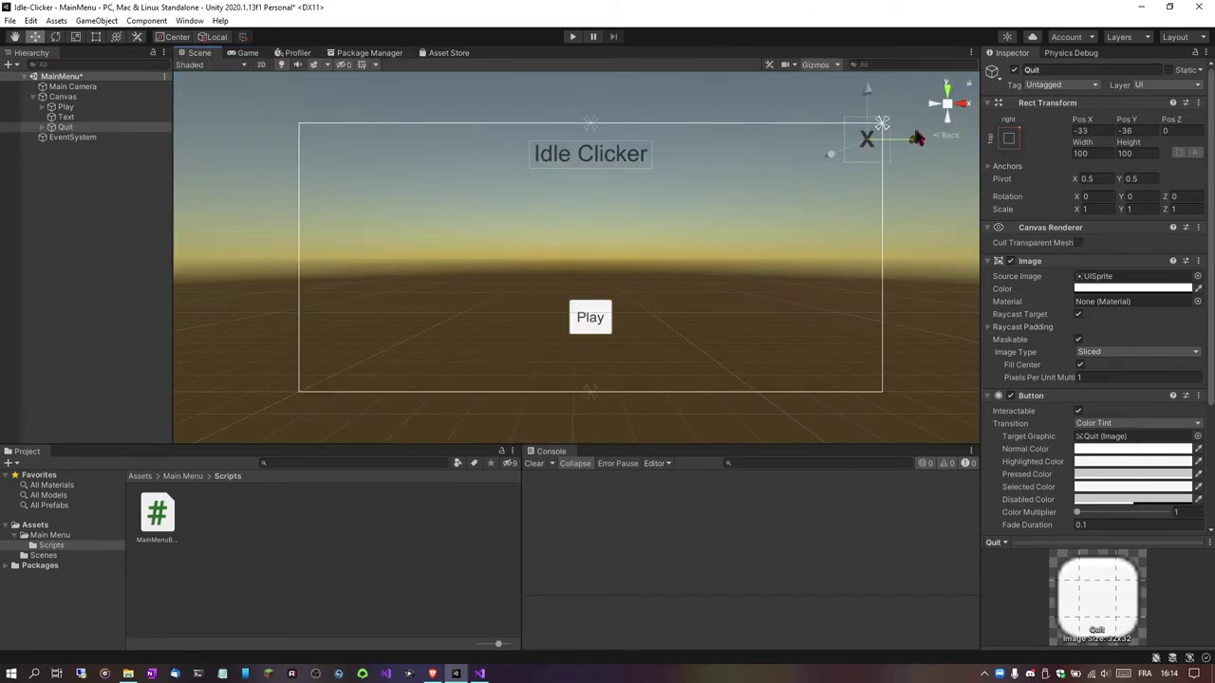
pyautogui.click(245, 53)
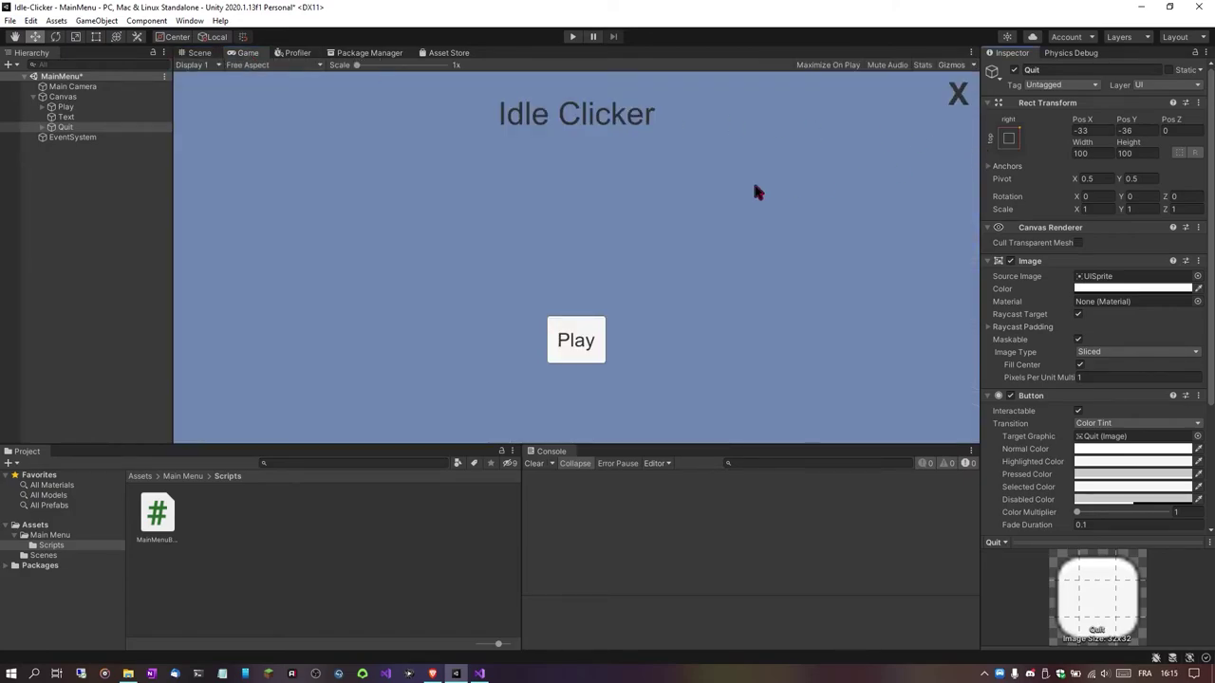
# - Add a public void QuitButton() method with a body below PlayButton in MainMenuButton.cs
pyautogui.click(480, 673)
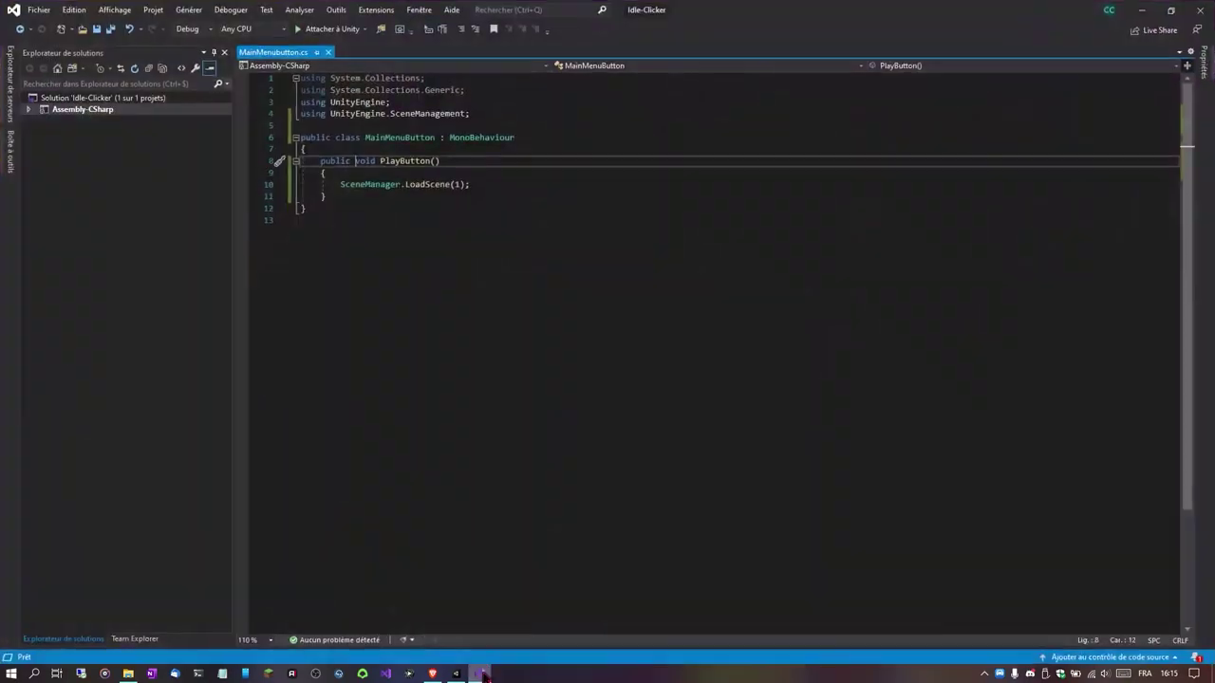
pyautogui.click(511, 201)
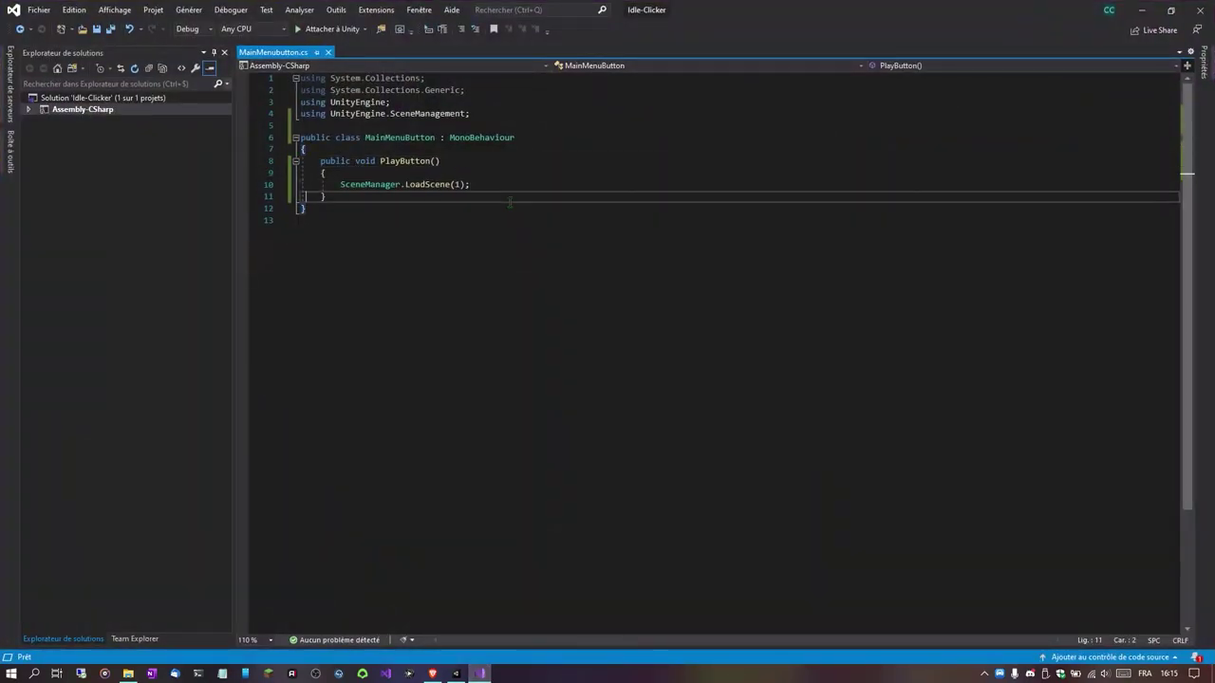
pyautogui.press('Return')
pyautogui.write('publ')
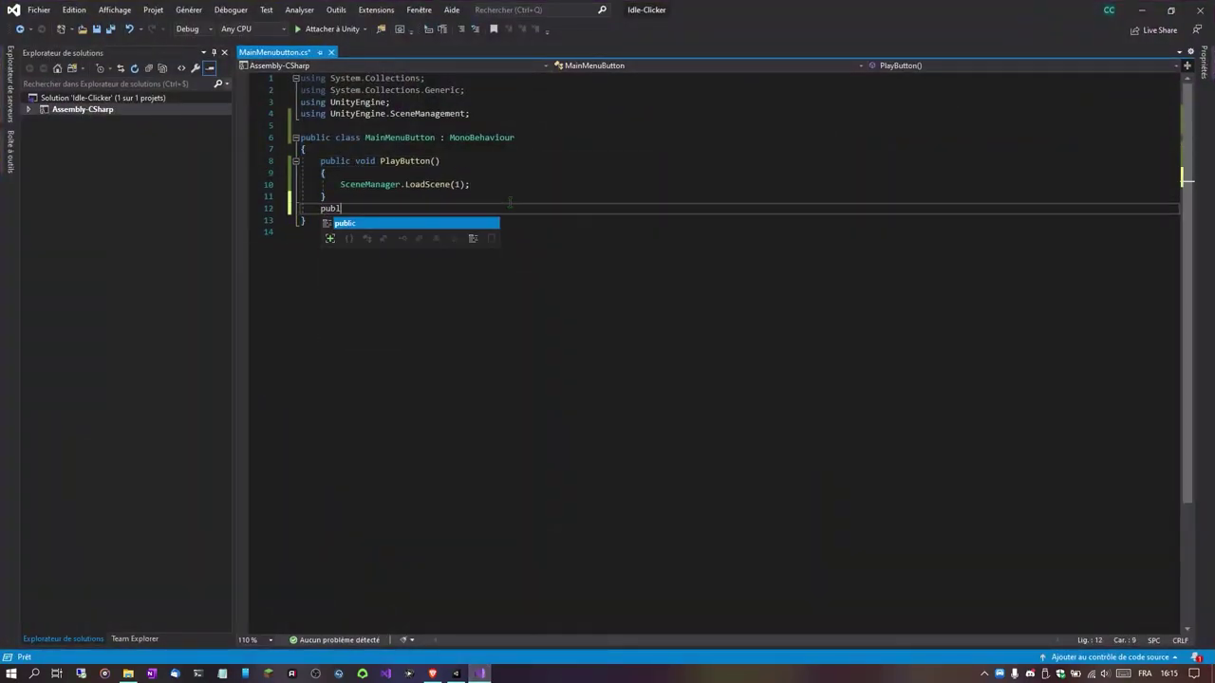
pyautogui.write('ic vop')
pyautogui.press('BackSpace')
pyautogui.write('id ')
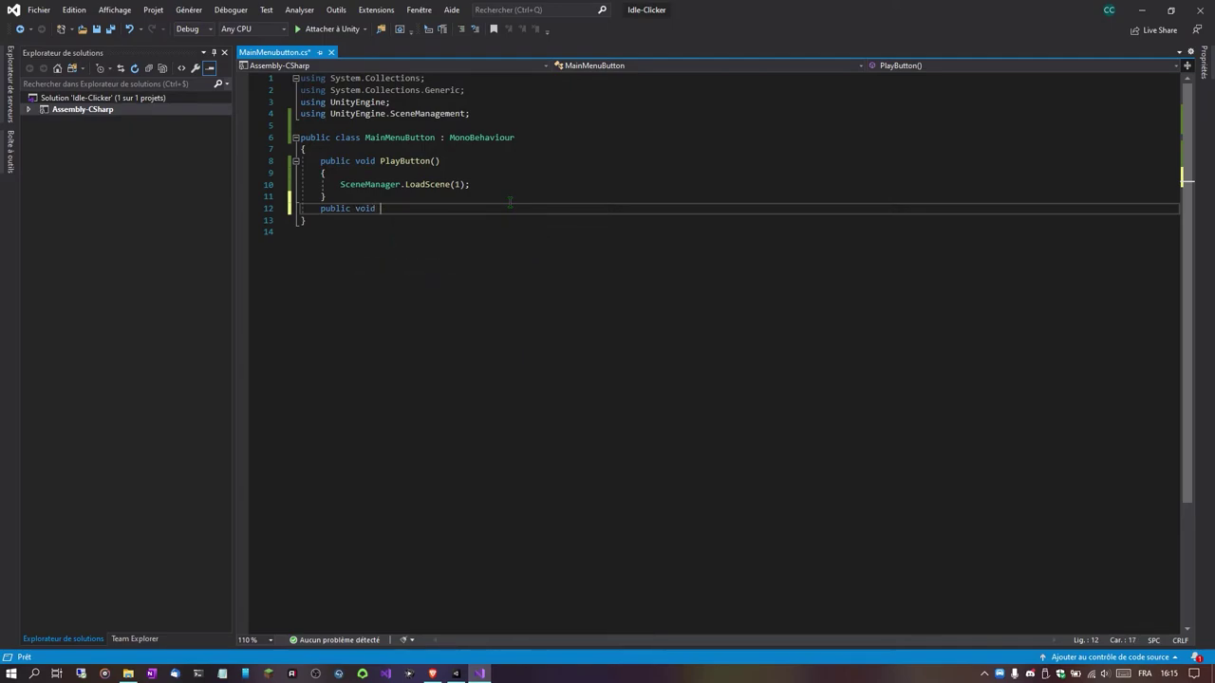
pyautogui.write('QuitButton(')
pyautogui.press('Return')
pyautogui.write('{')
pyautogui.press('Return')
pyautogui.hotkey('ctrl', 's')
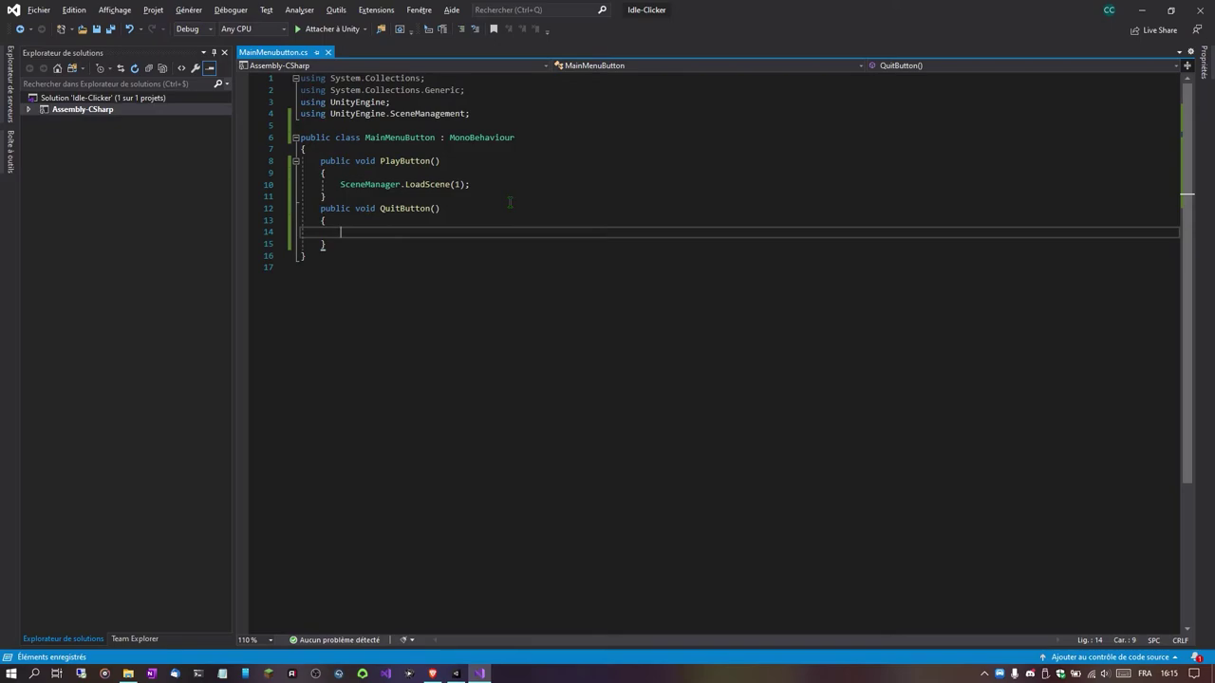
# - Type Application.Quit(); inside QuitButton and save the script
pyautogui.write('Application.Q')
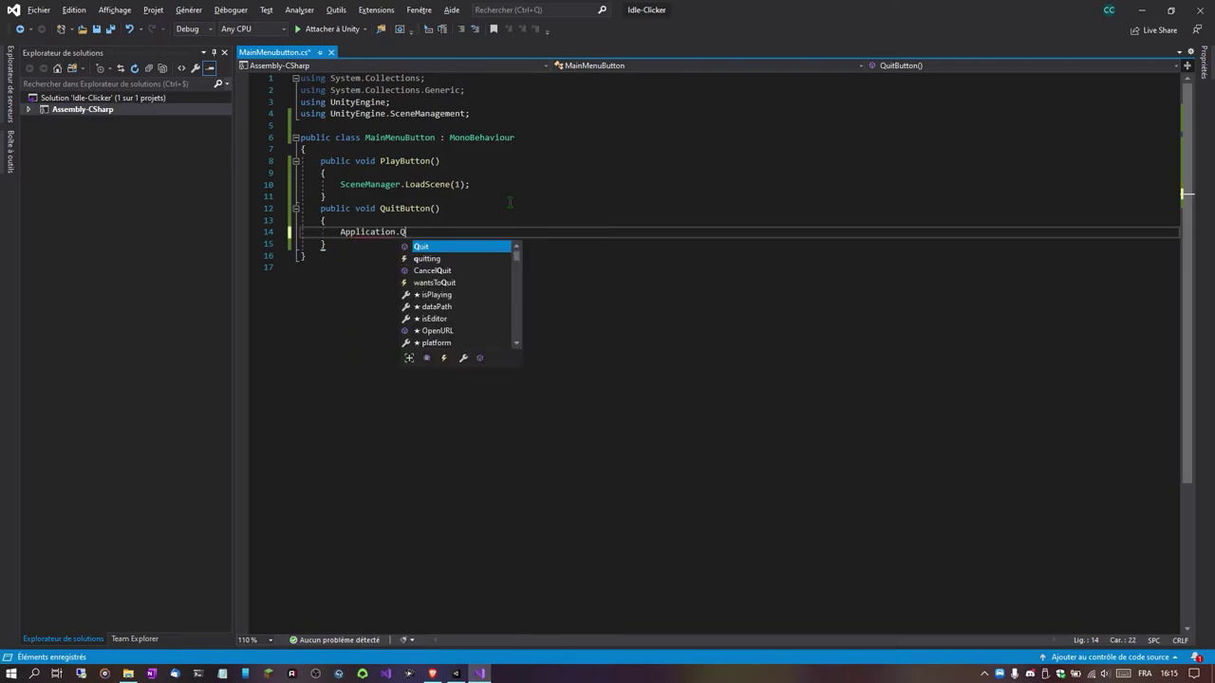
pyautogui.press('Escape')
pyautogui.write('uit();')
pyautogui.hotkey('ctrl', 's')
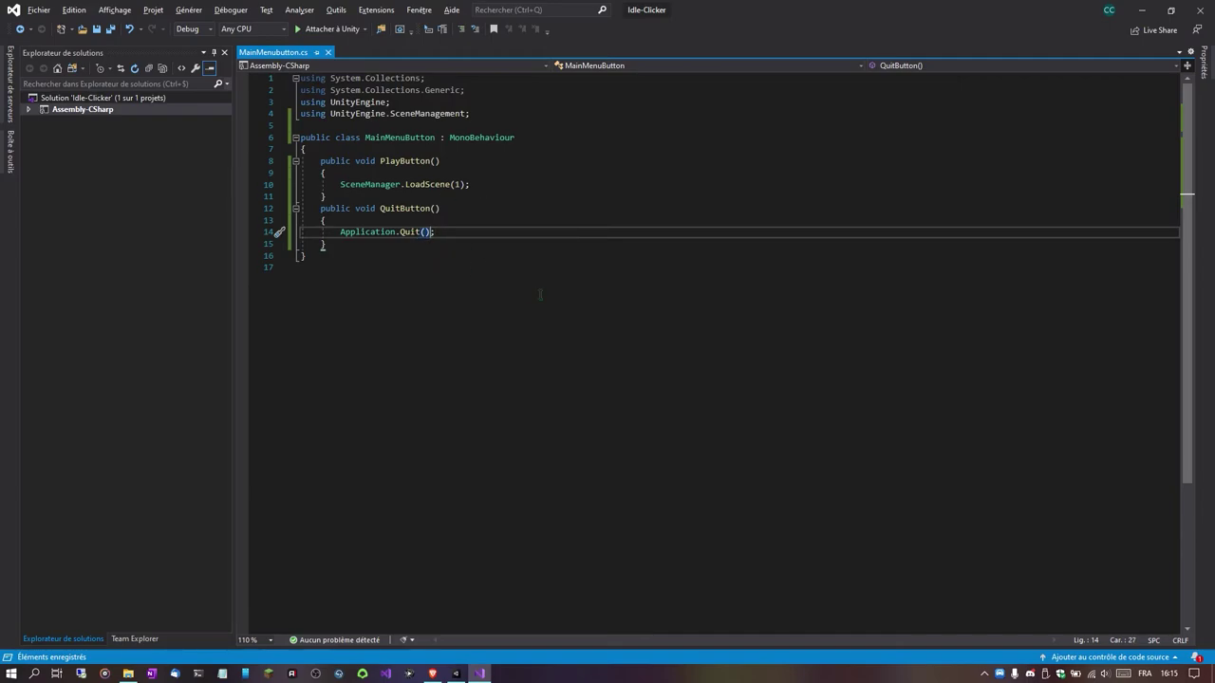
# - Re-enter Quit from the Application IntelliSense list, add (), and save MainMenuButton.cs
pyautogui.press('BackSpace')
pyautogui.press('BackSpace')
pyautogui.hotkey('ctrl', 'space')
pyautogui.press('Down')
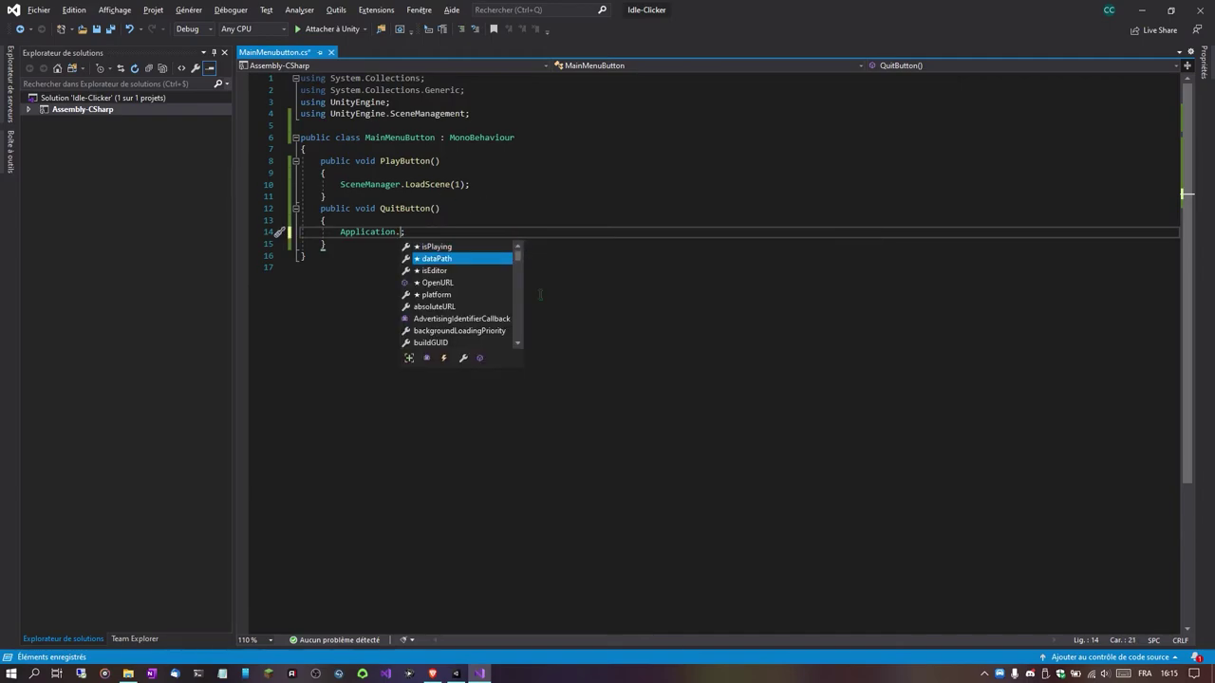
pyautogui.press('Down')
pyautogui.press('Down')
pyautogui.press('Down')
pyautogui.press('Down')
pyautogui.press('Down')
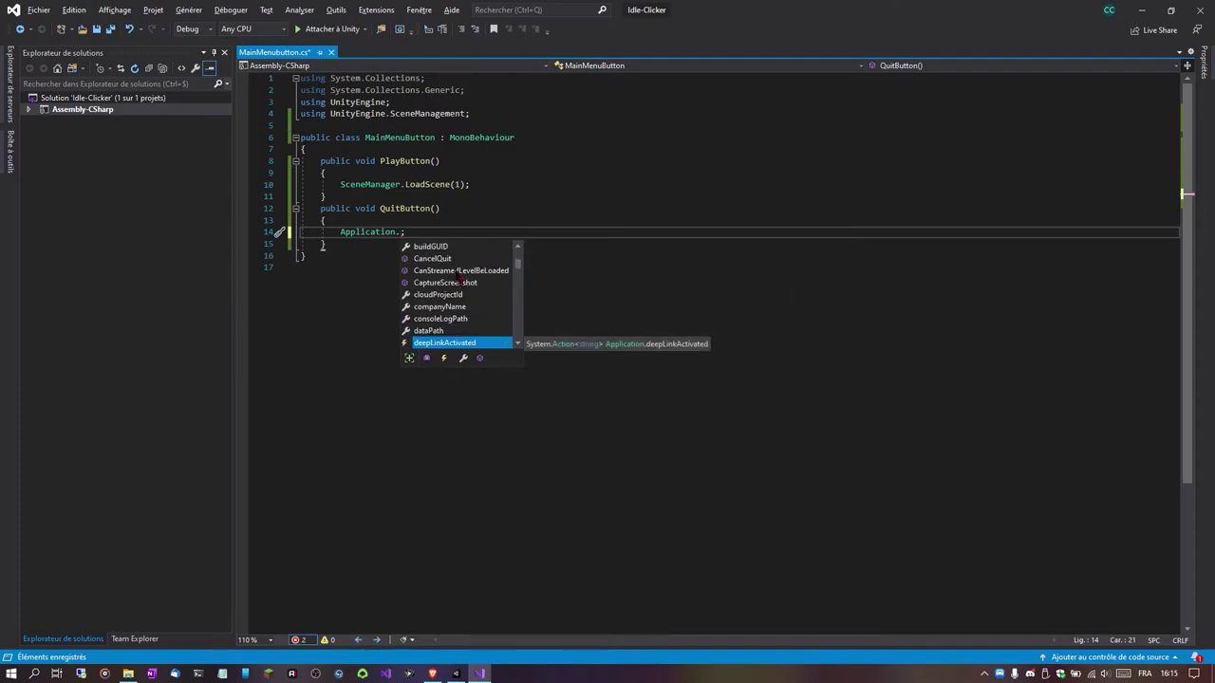
pyautogui.scroll(-4, 460, 277)
pyautogui.scroll(-4, 484, 271)
pyautogui.scroll(-4, 483, 271)
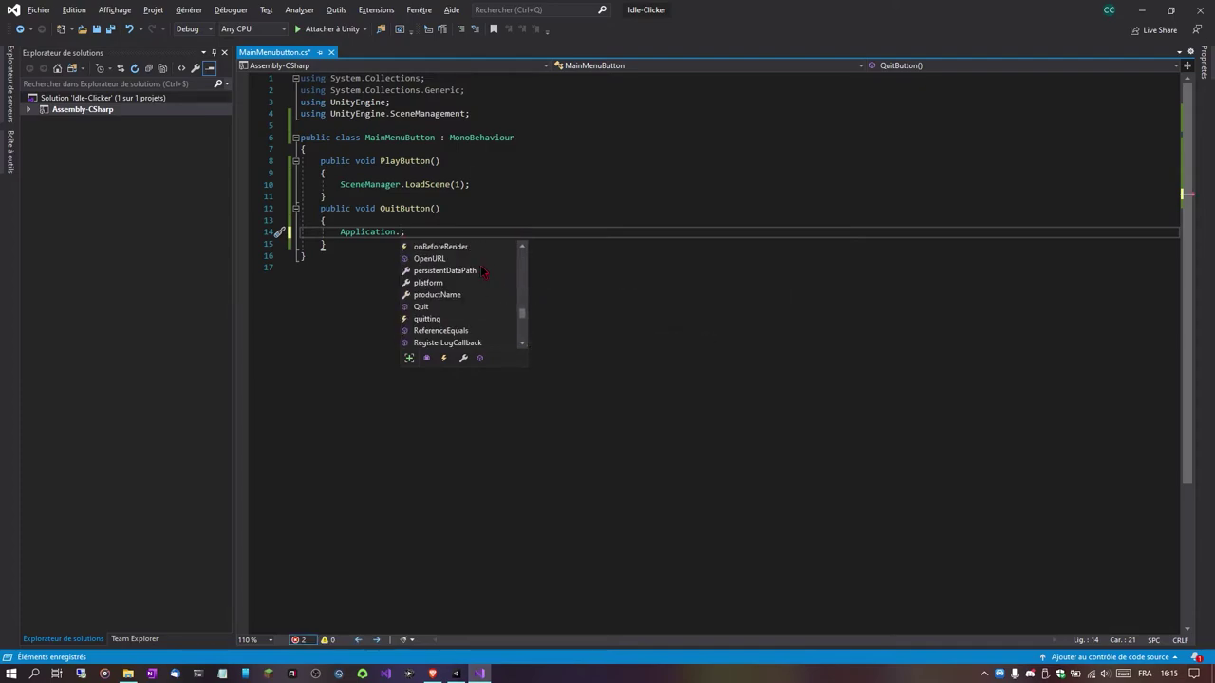
pyautogui.scroll(-3, 479, 277)
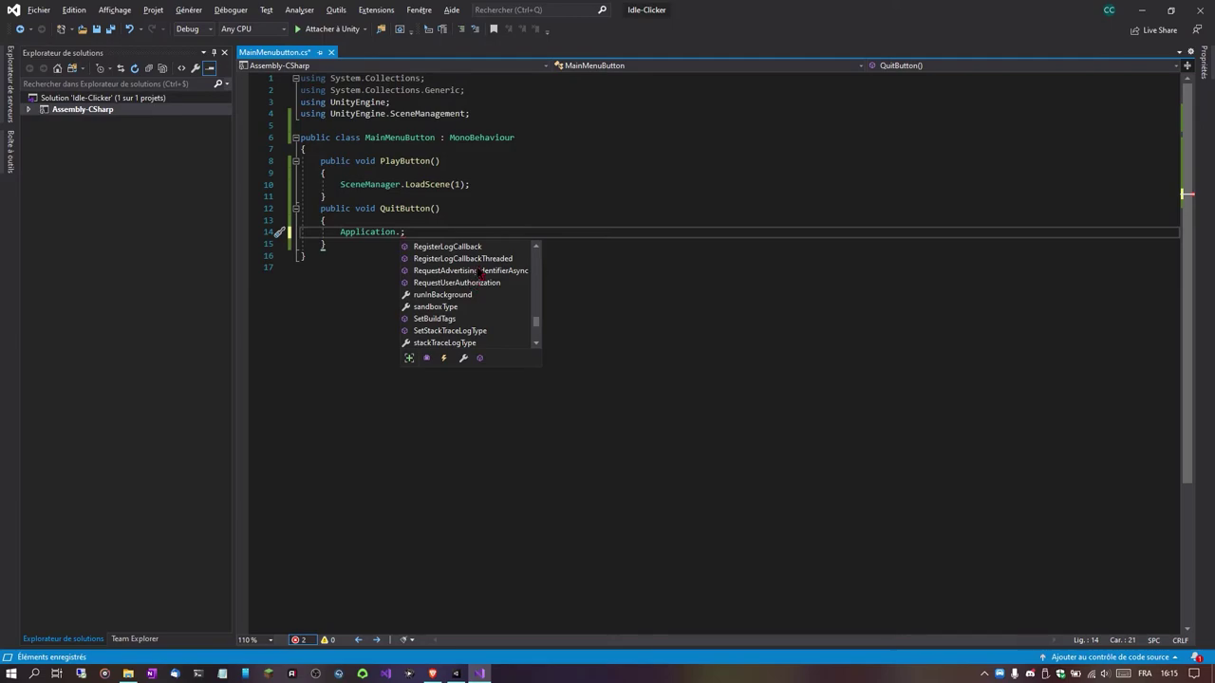
pyautogui.scroll(-4, 481, 273)
pyautogui.scroll(5, 480, 273)
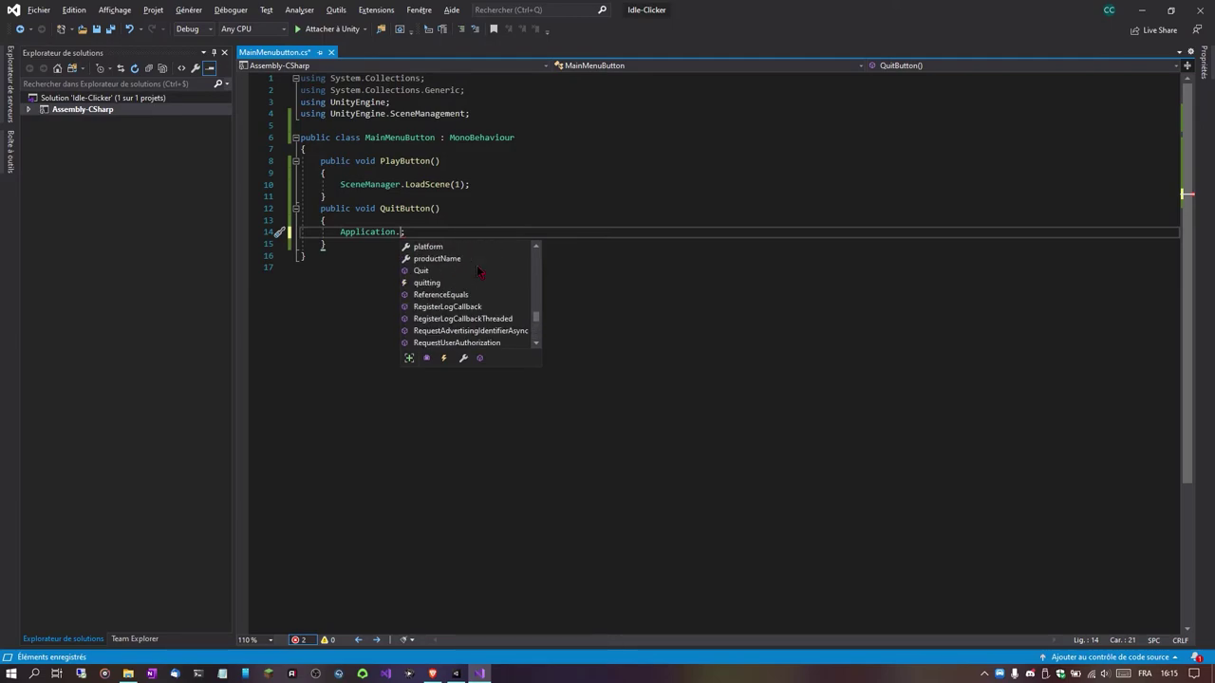
pyautogui.doubleClick(457, 270)
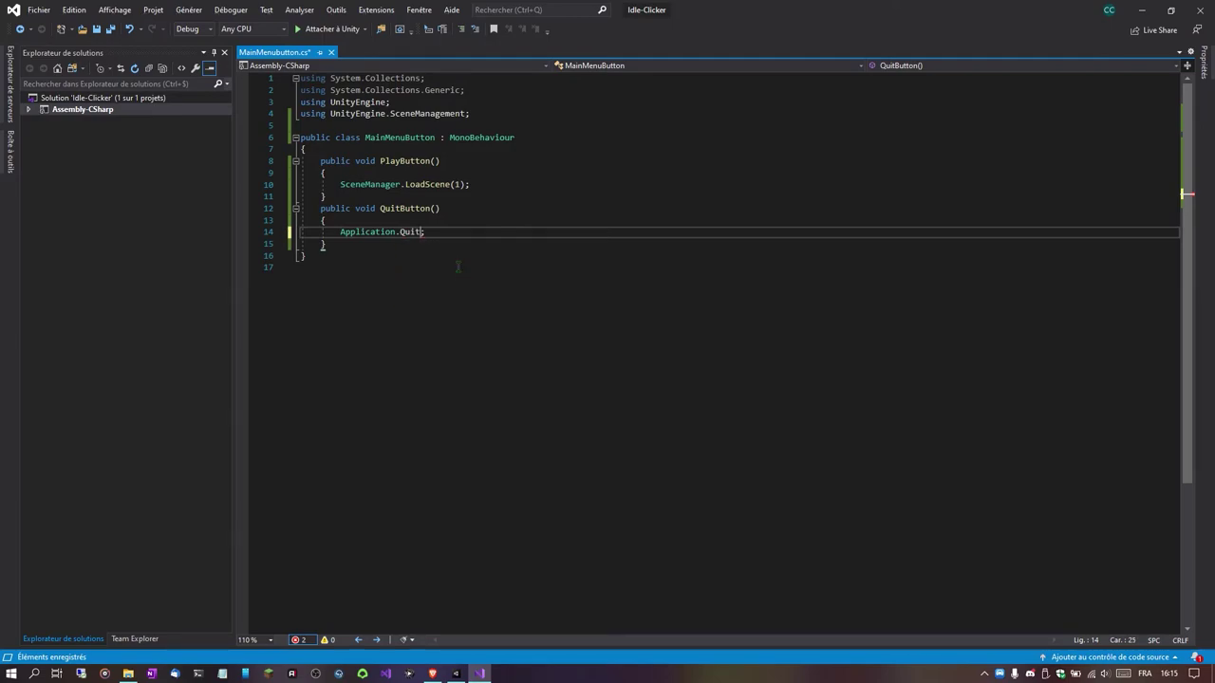
pyautogui.write('()')
pyautogui.hotkey('ctrl', 's')
pyautogui.click(461, 294)
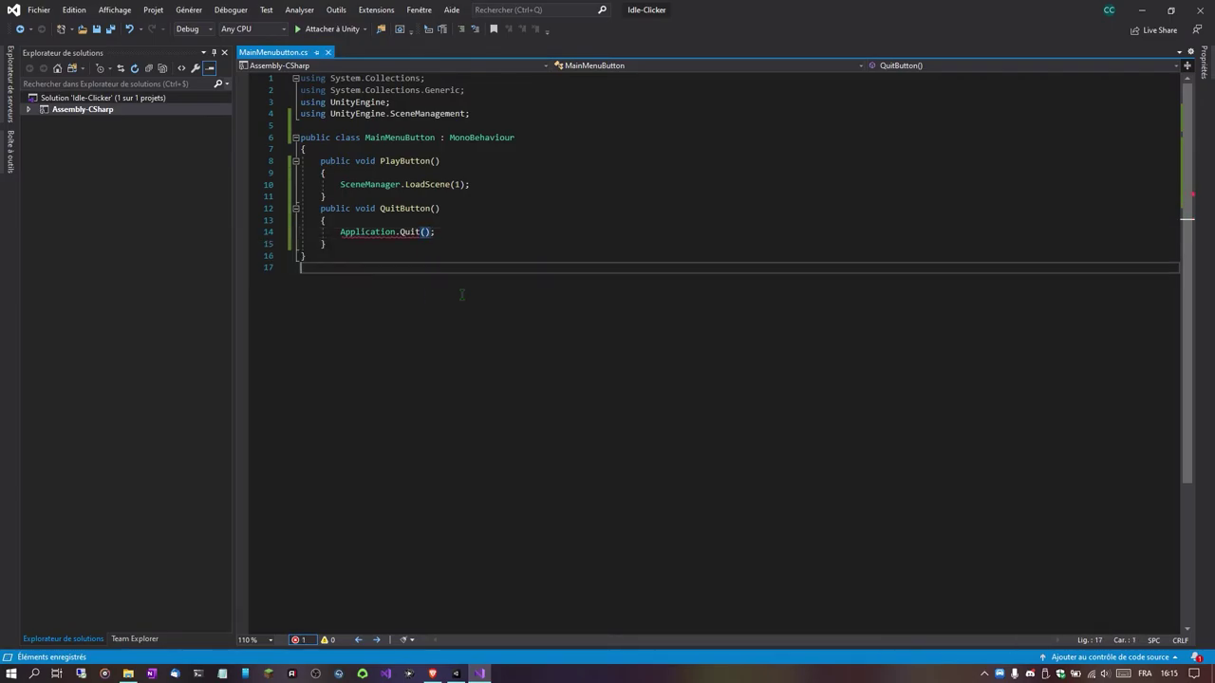
# - Add an On Click entry to the Quit button with the Canvas as its target object
pyautogui.click(457, 673)
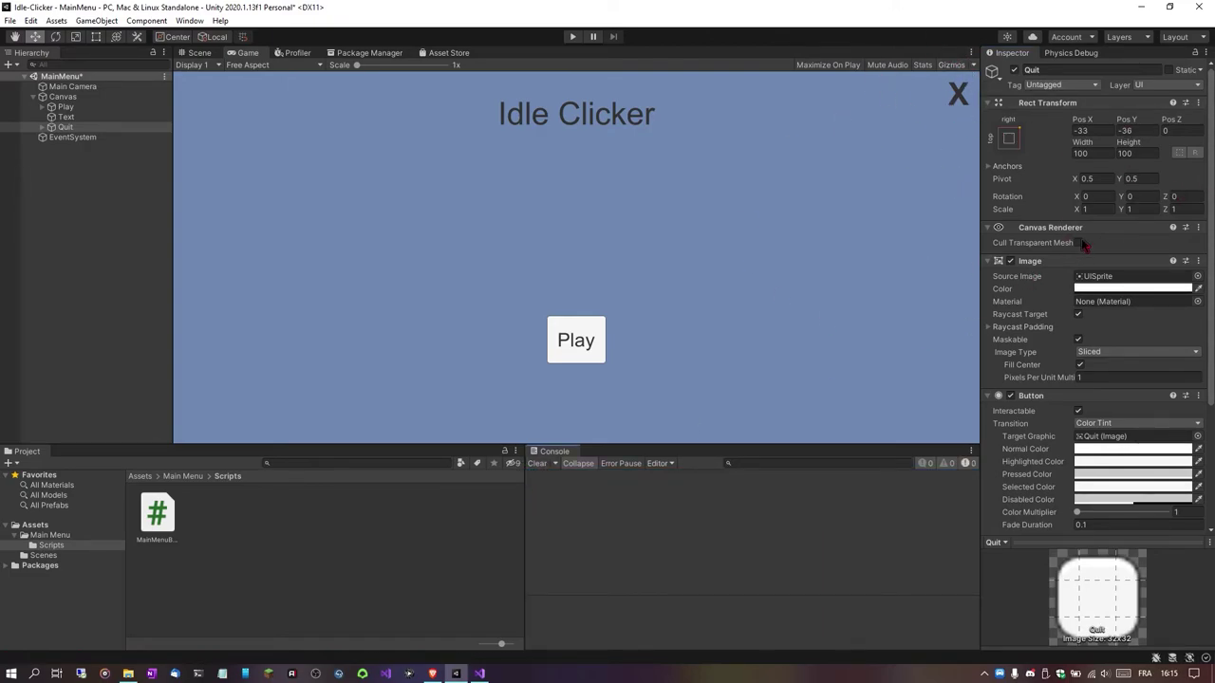
pyautogui.scroll(-3, 1085, 246)
pyautogui.scroll(-1, 1052, 357)
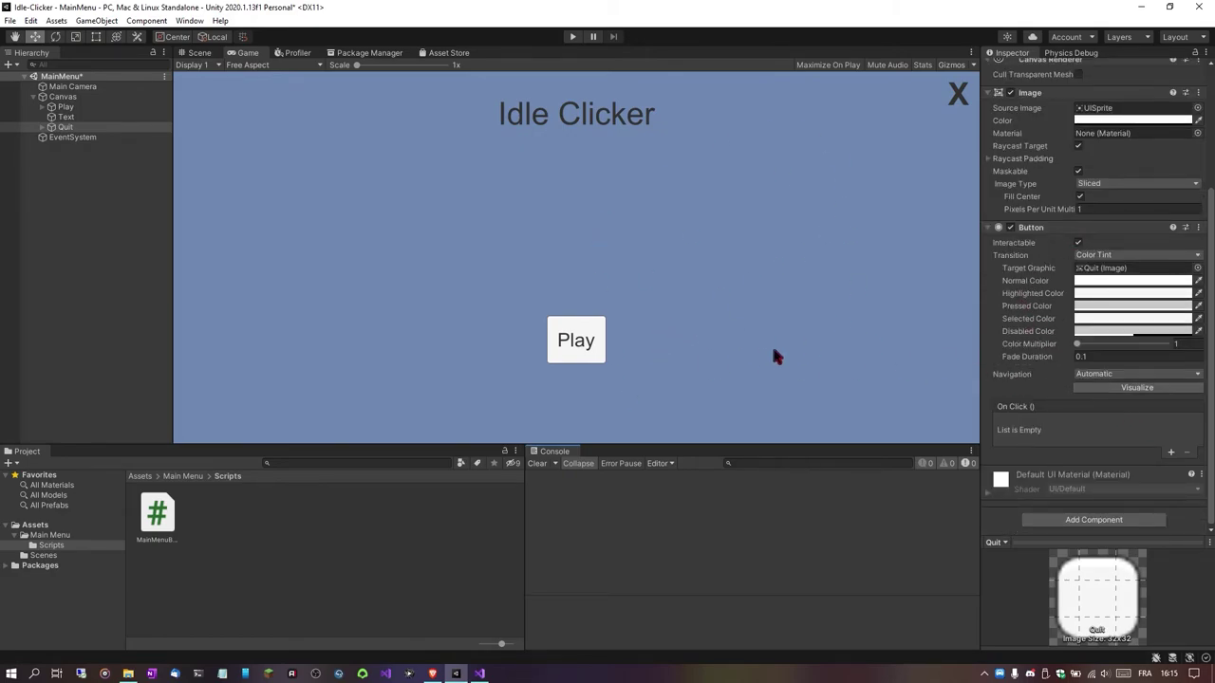
pyautogui.click(1170, 452)
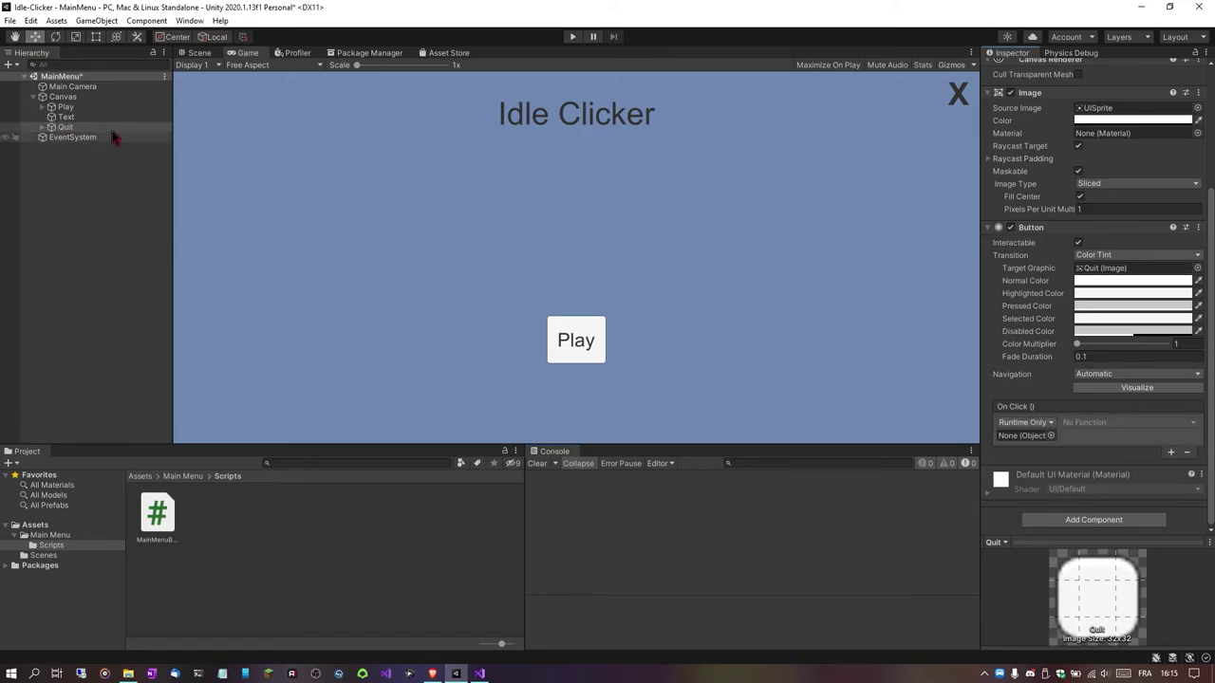
pyautogui.moveTo(70, 109); pyautogui.dragTo(1021, 437)
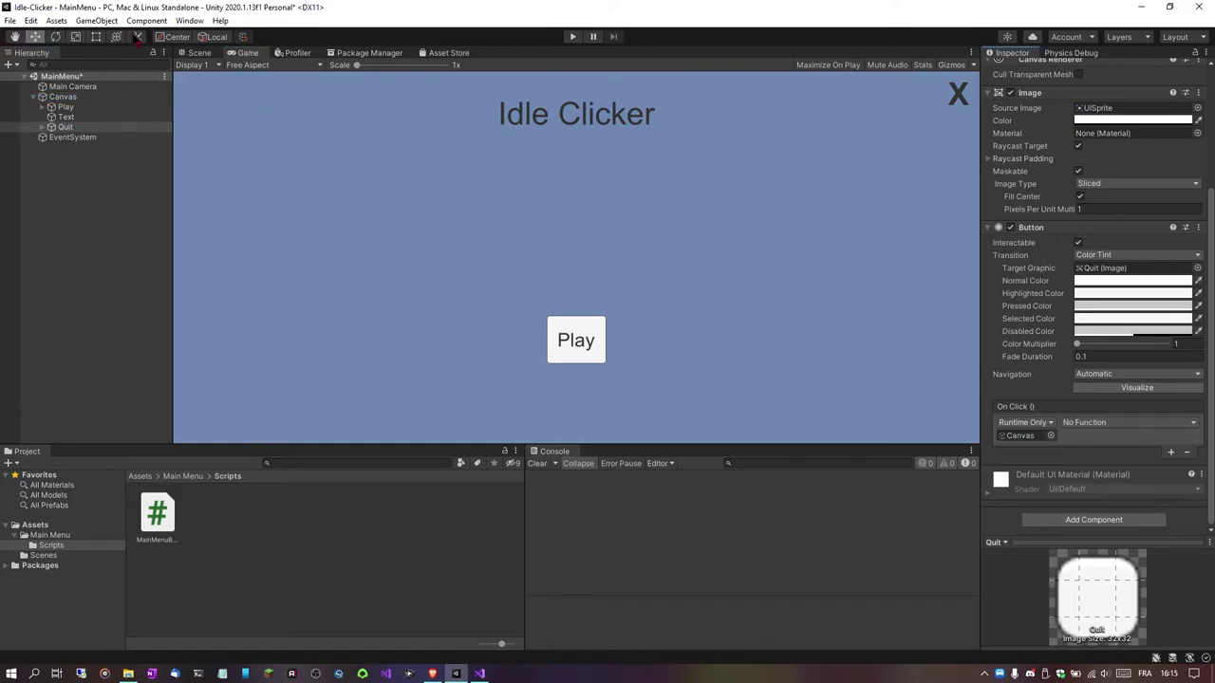
pyautogui.click(87, 97)
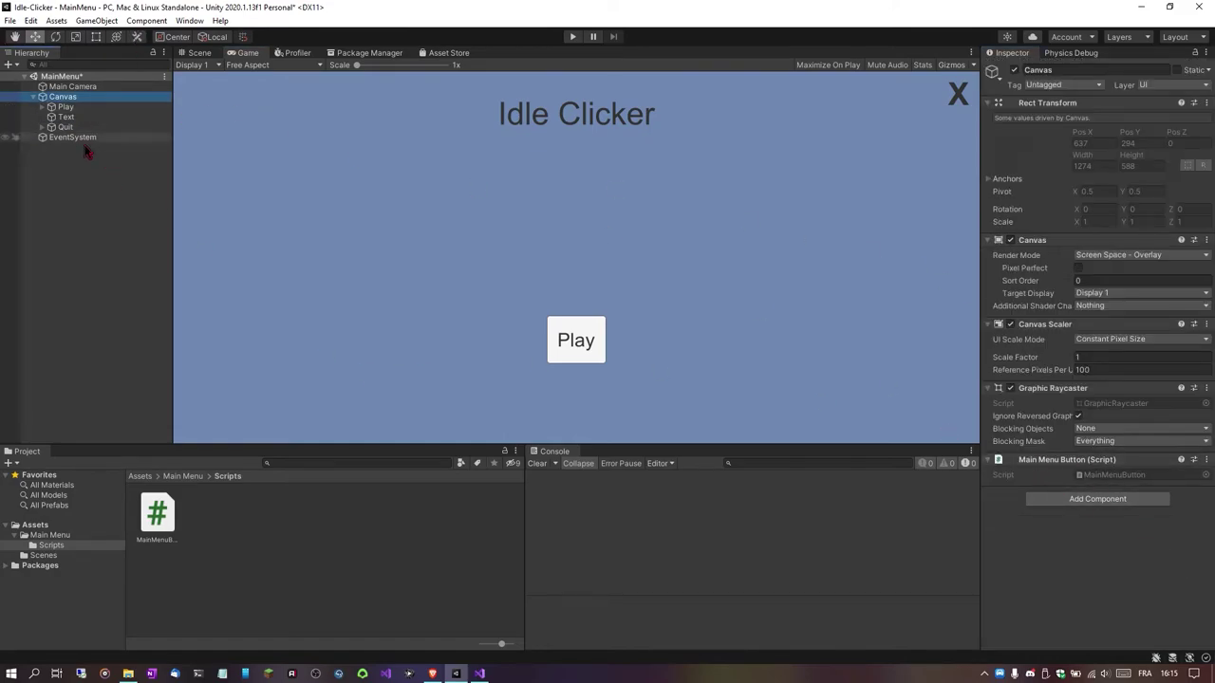
pyautogui.click(108, 129)
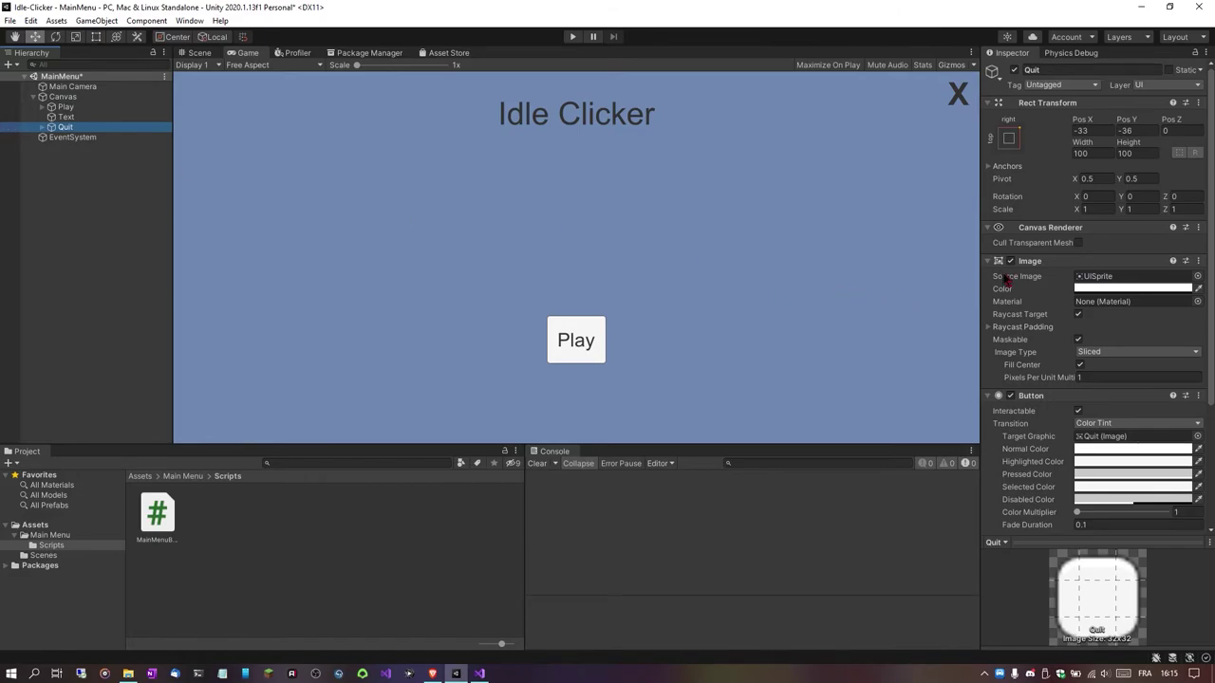
# - Set the Quit button's On Click function to MainMenuButton.QuitButton ()
pyautogui.scroll(-1, 1025, 220)
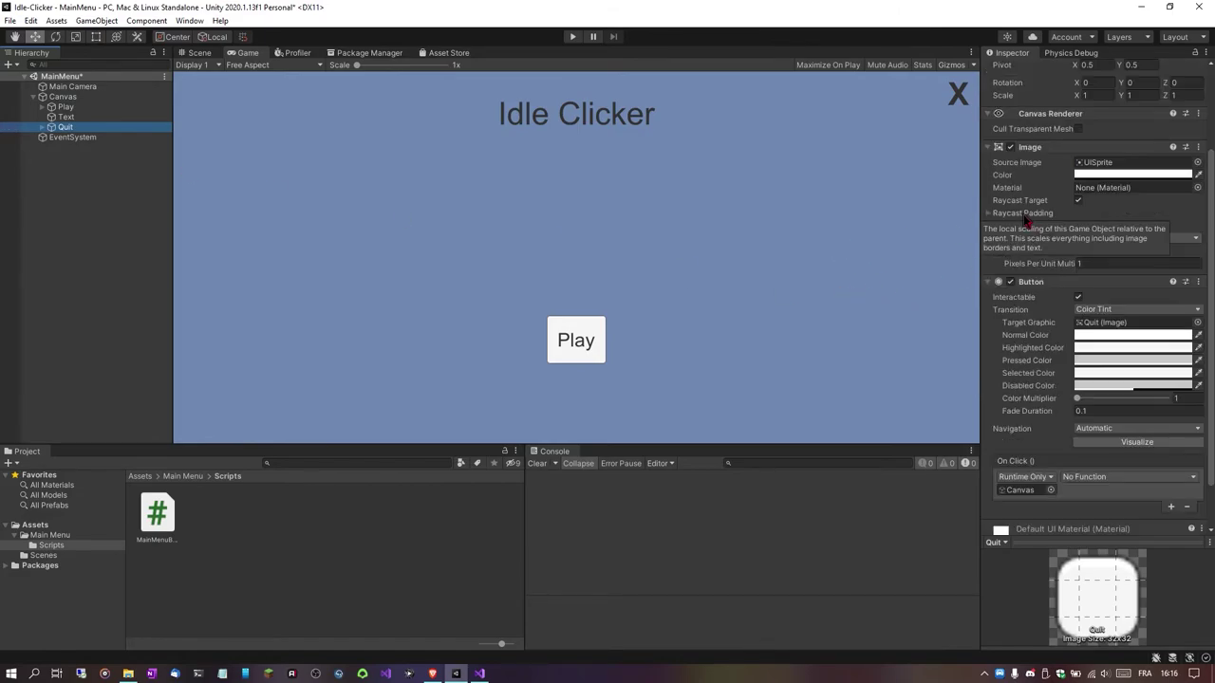
pyautogui.scroll(-2, 1025, 221)
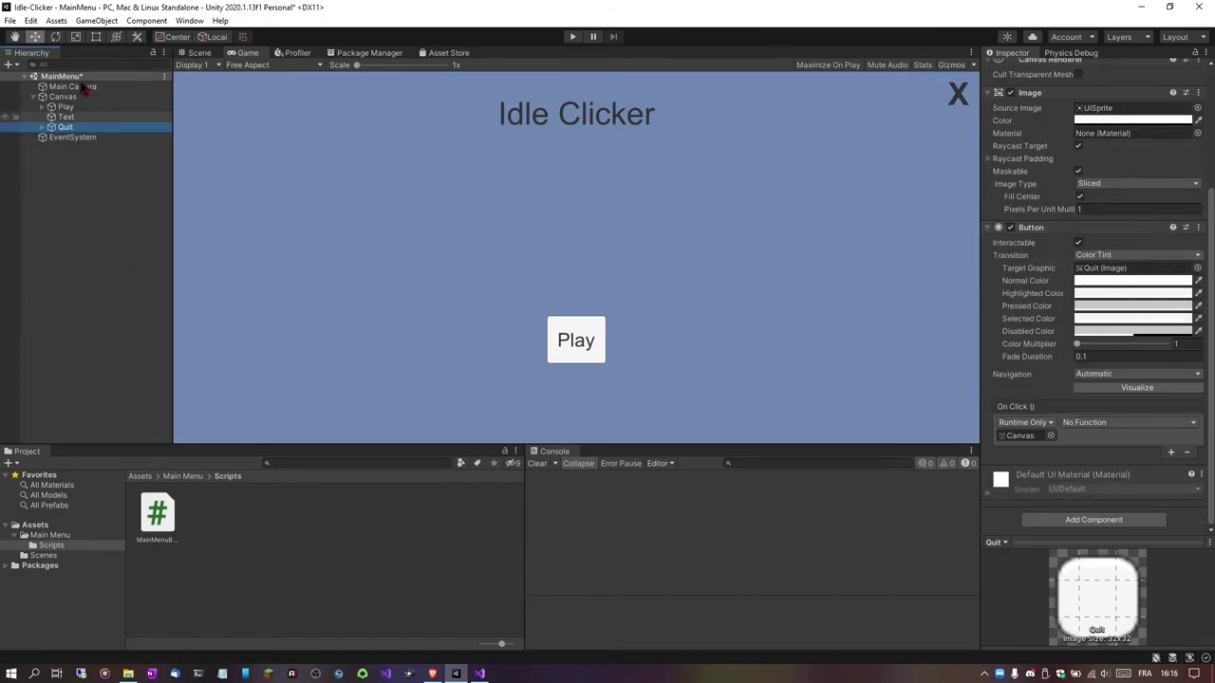
pyautogui.click(1145, 424)
pyautogui.moveTo(1130, 525)
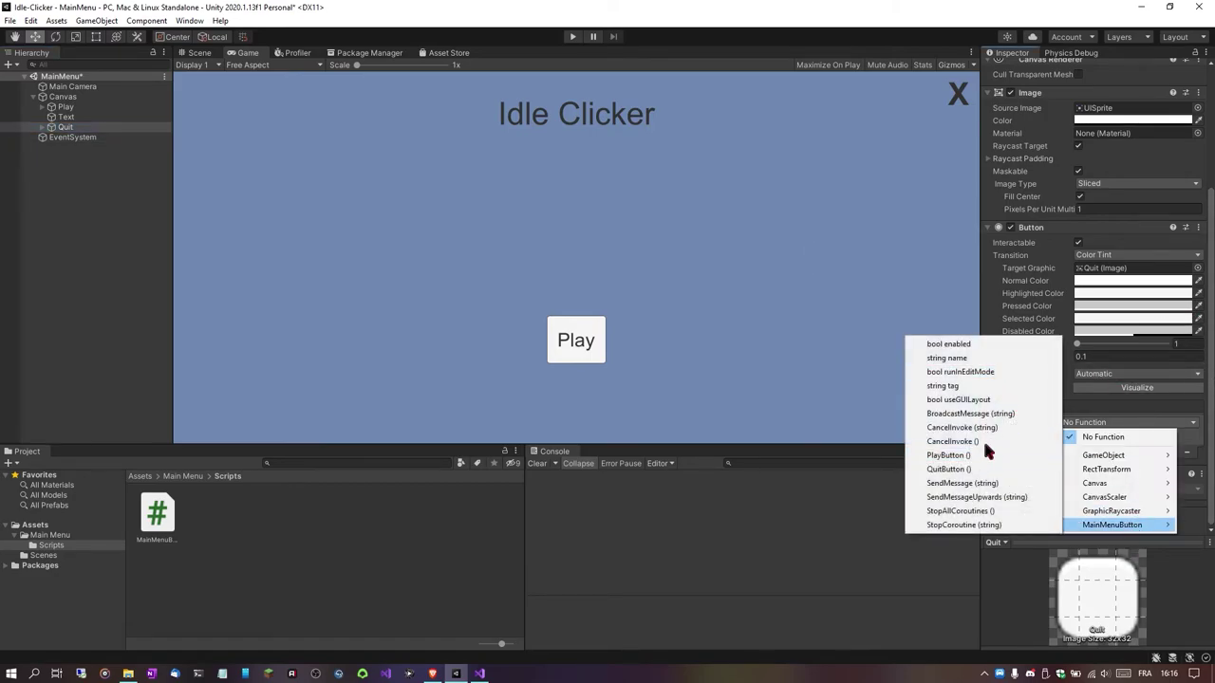
pyautogui.click(949, 468)
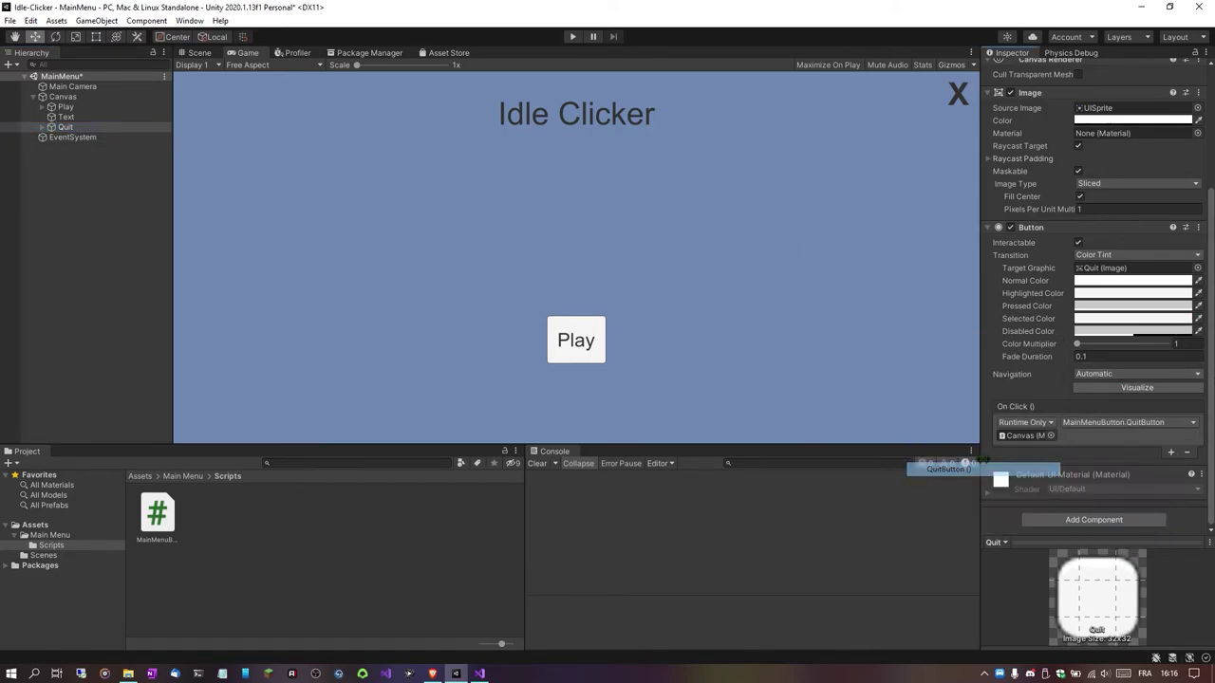
pyautogui.click(1123, 451)
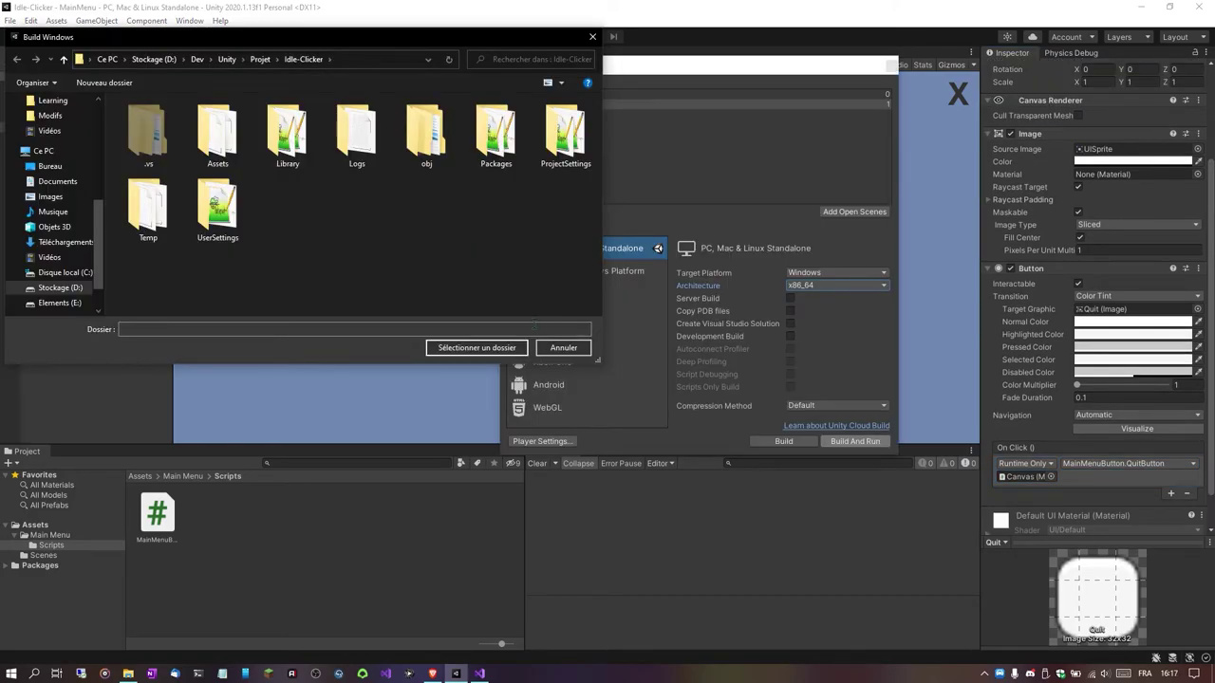
# - Cancel the folder picker and keep x86_64 as the Windows build architecture
pyautogui.click(563, 347)
pyautogui.click(679, 168)
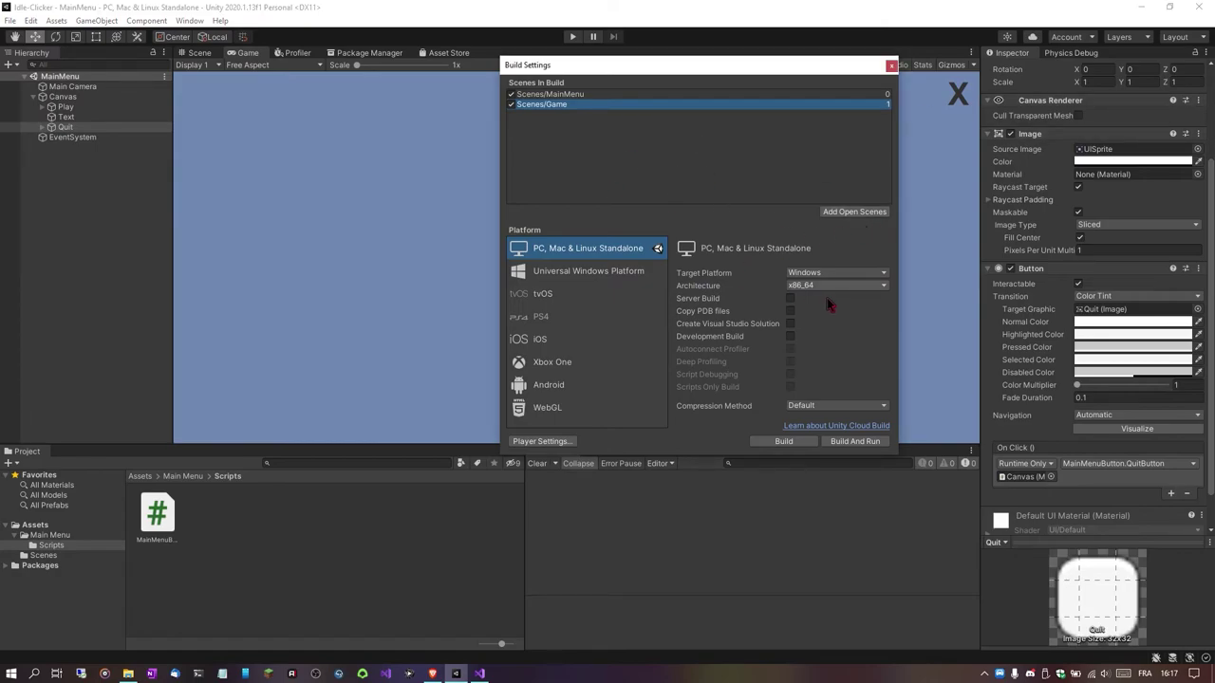
pyautogui.click(859, 286)
pyautogui.click(882, 289)
pyautogui.click(849, 289)
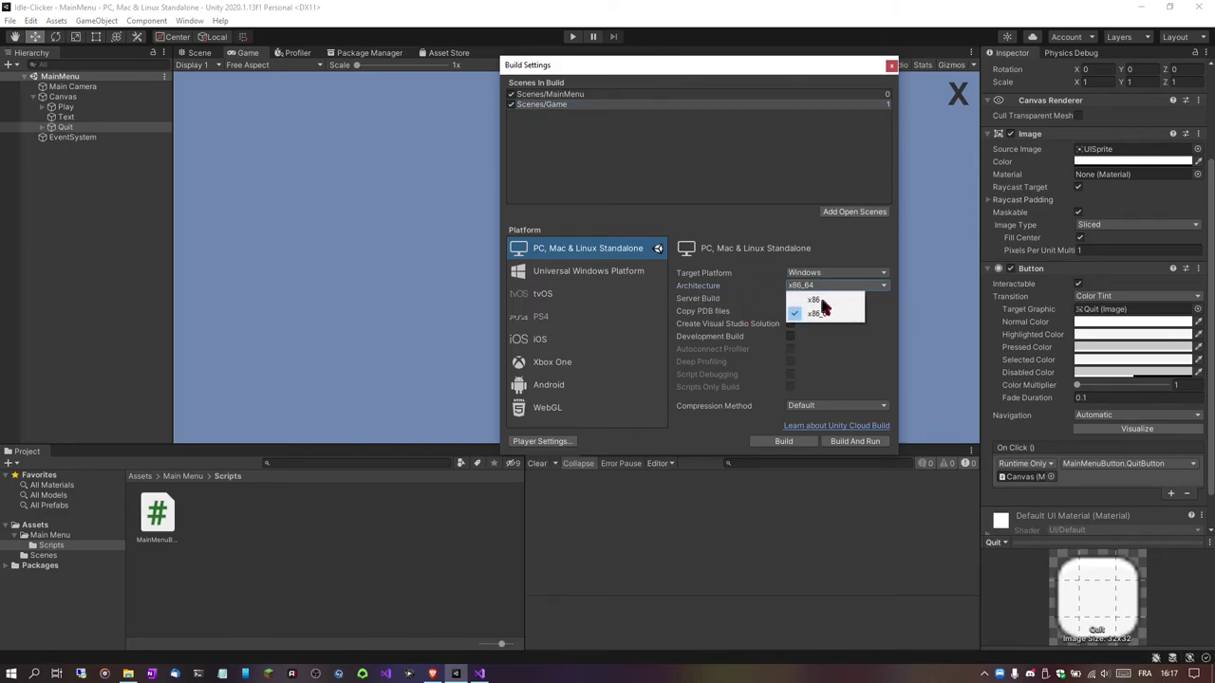
pyautogui.click(882, 287)
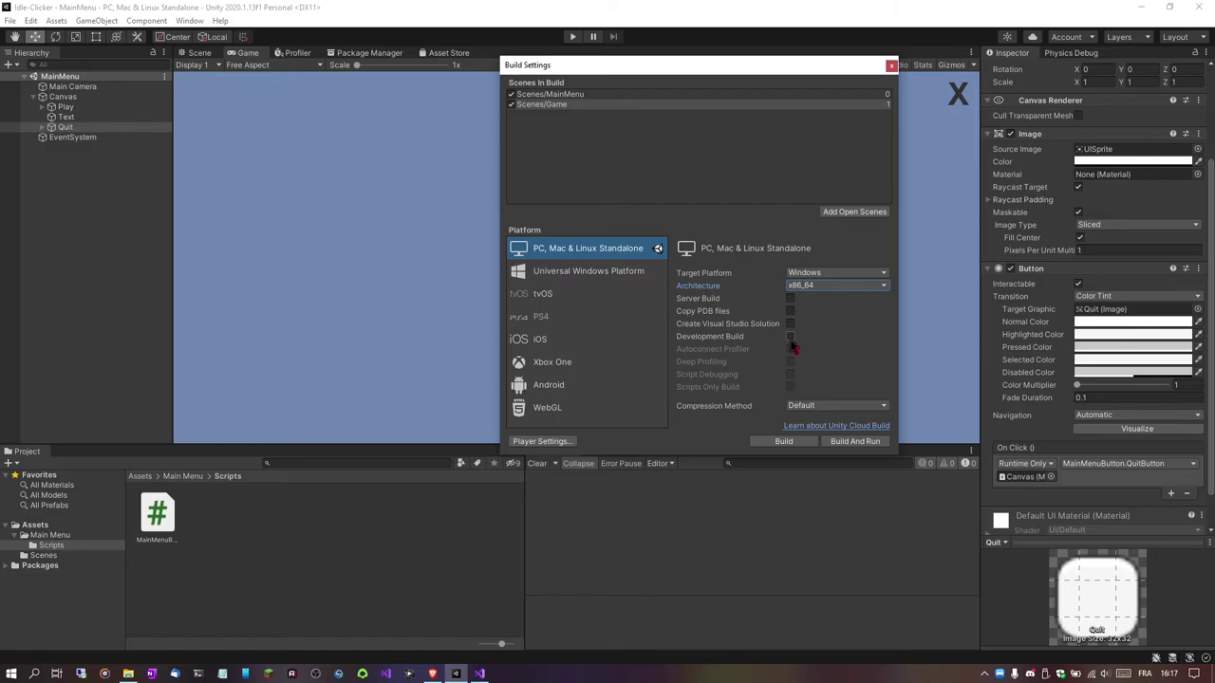
# - Leave Development Build unchecked and launch Build And Run
pyautogui.click(791, 337)
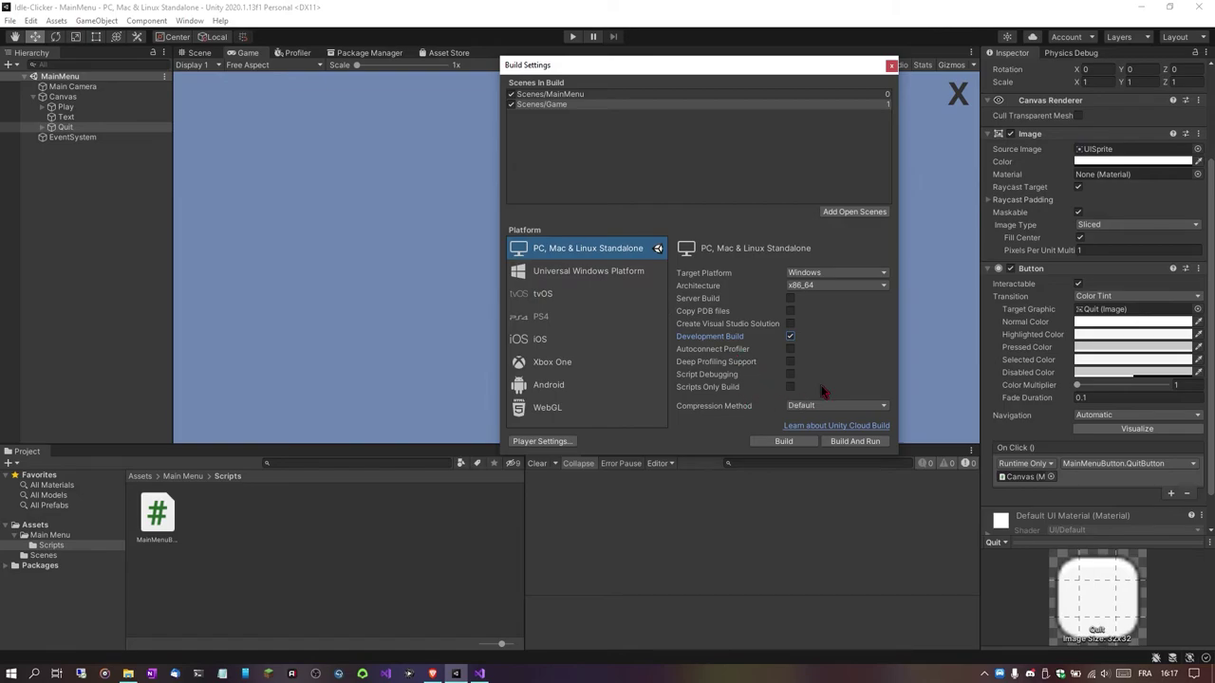
pyautogui.click(791, 337)
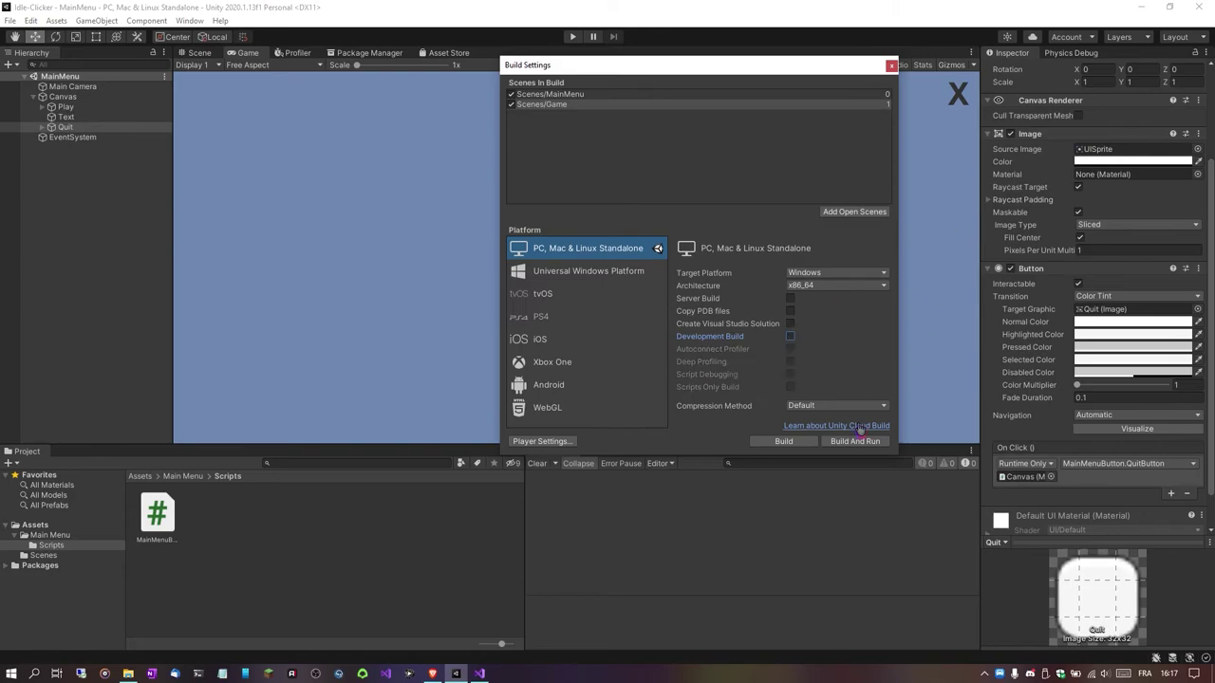
pyautogui.click(853, 441)
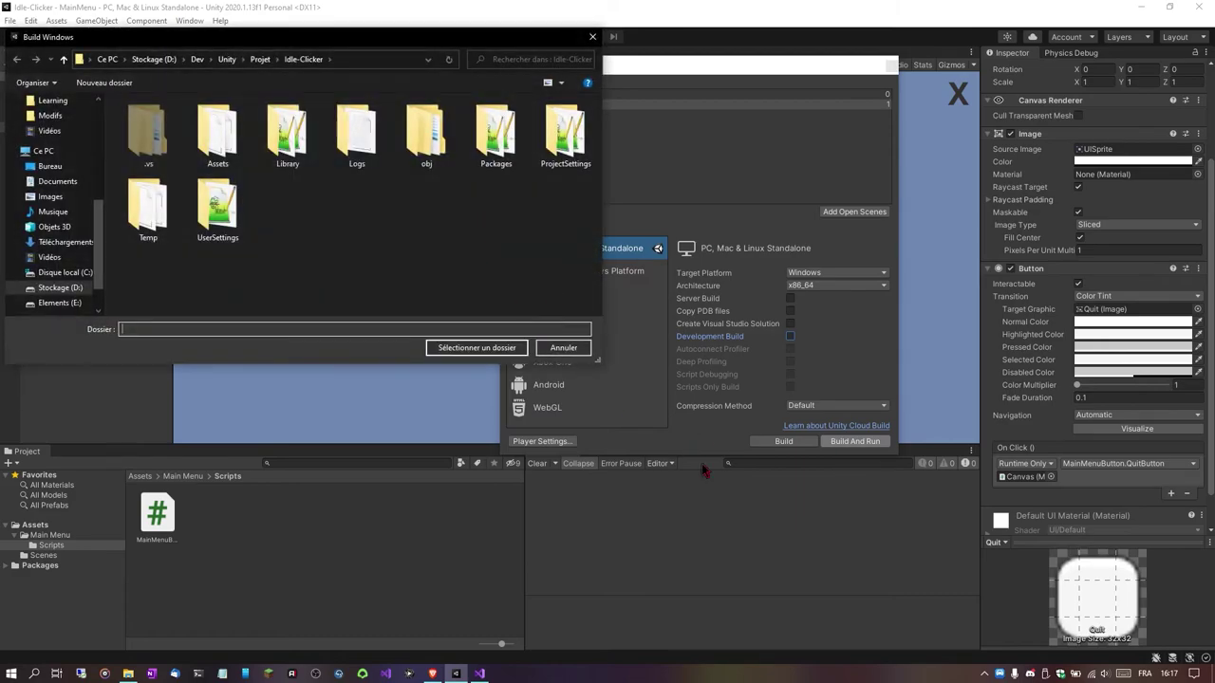
# - Create a 'Build' folder in the Idle-Clicker project and select it as the build output
pyautogui.moveTo(380, 39); pyautogui.dragTo(465, 51)
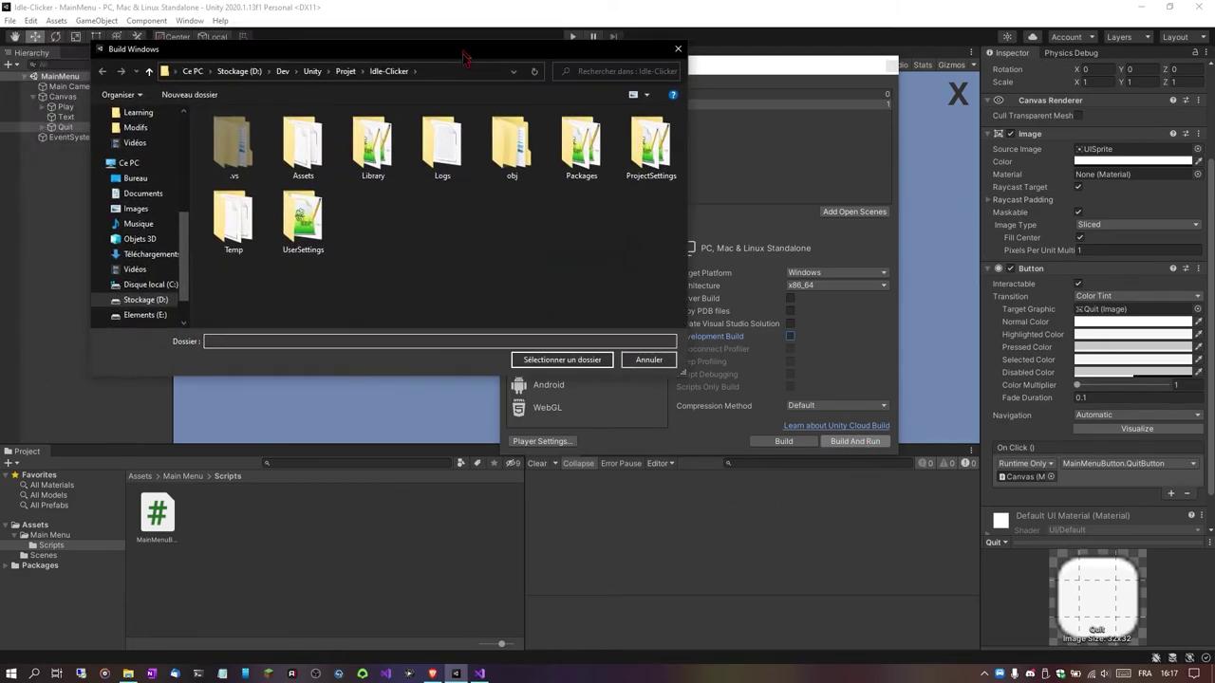
pyautogui.rightClick(376, 245)
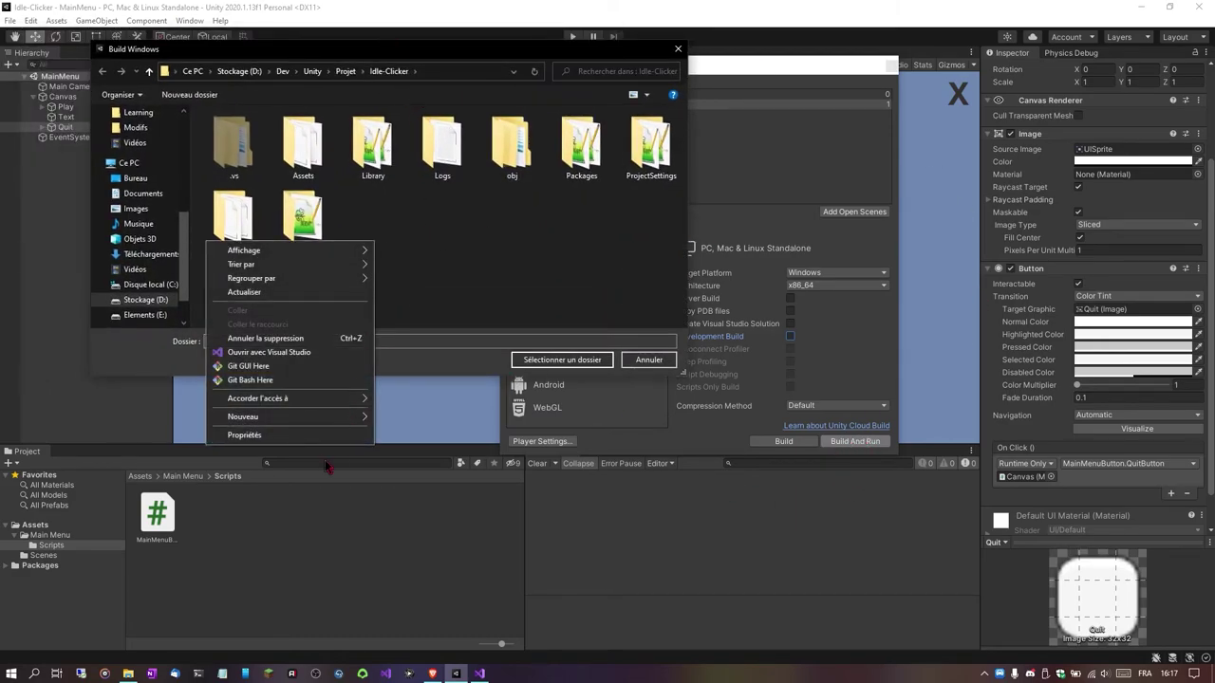
pyautogui.moveTo(342, 418)
pyautogui.click(432, 418)
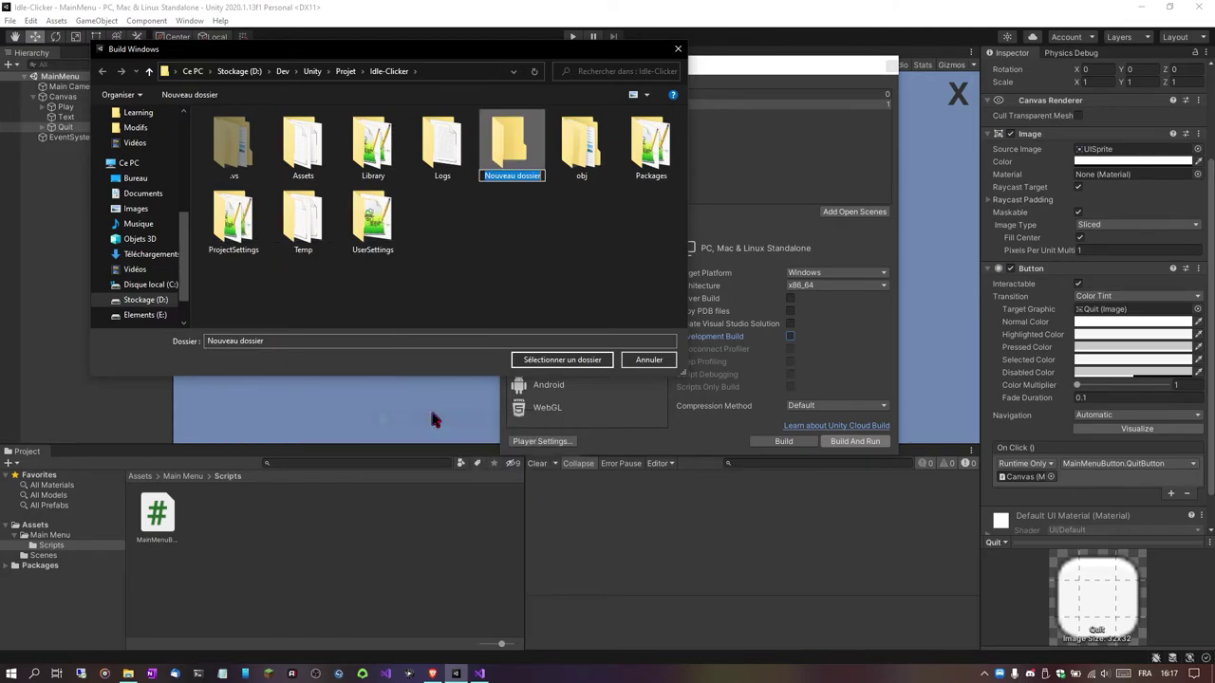
pyautogui.write('Build')
pyautogui.press('Return')
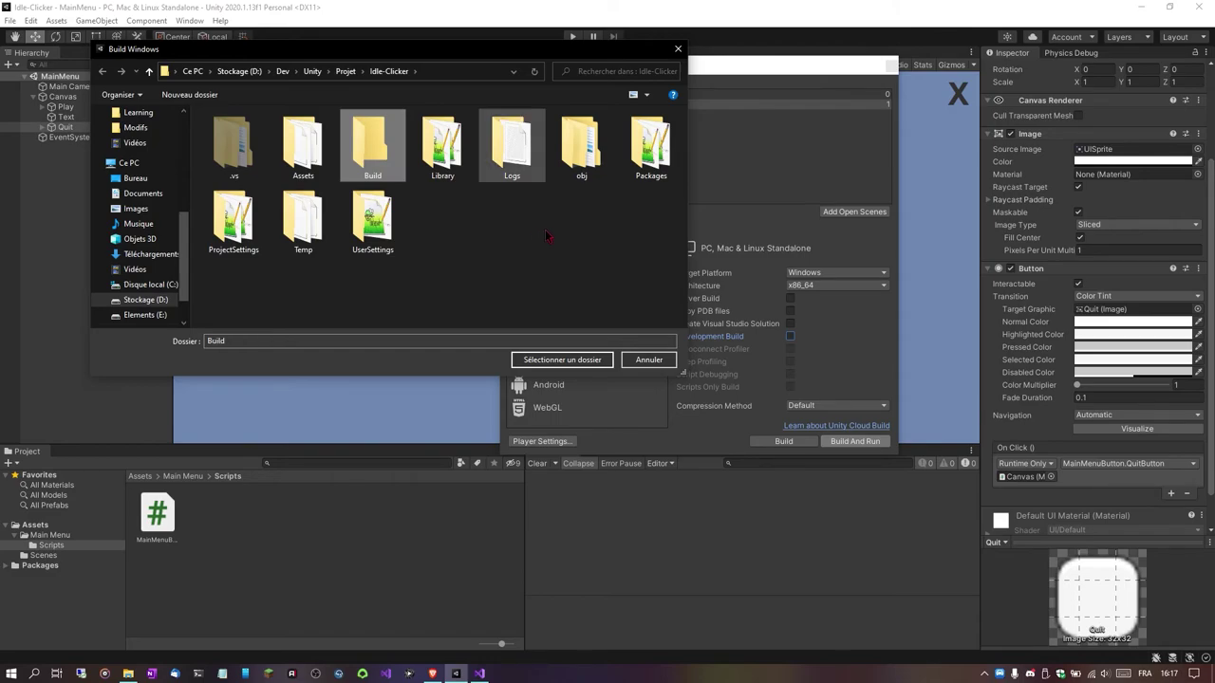
pyautogui.click(560, 360)
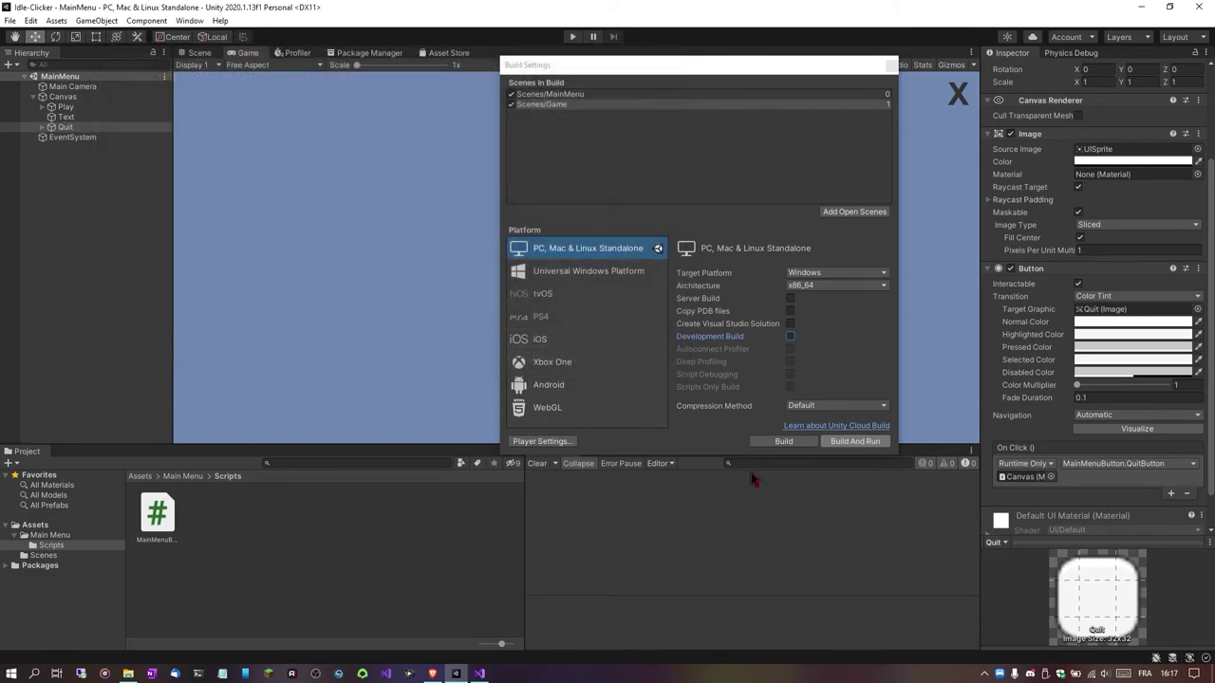
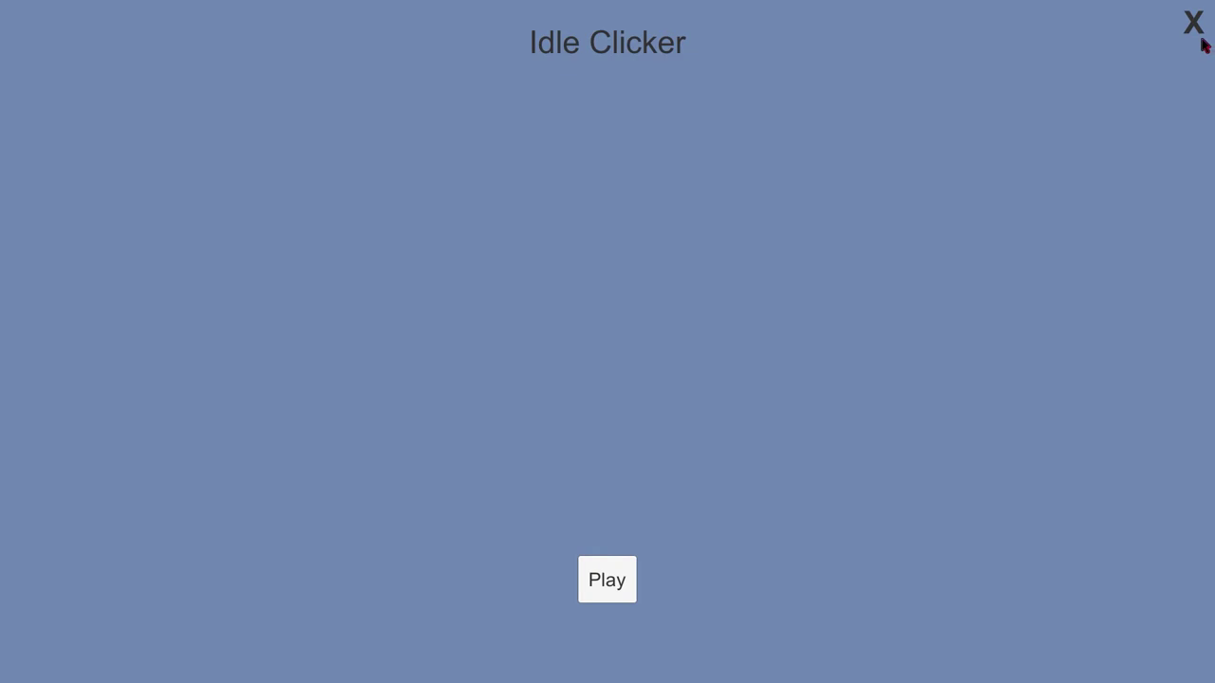
# - Quit the running Idle Clicker game with Alt+F4
pyautogui.hotkey('alt', 'F4')
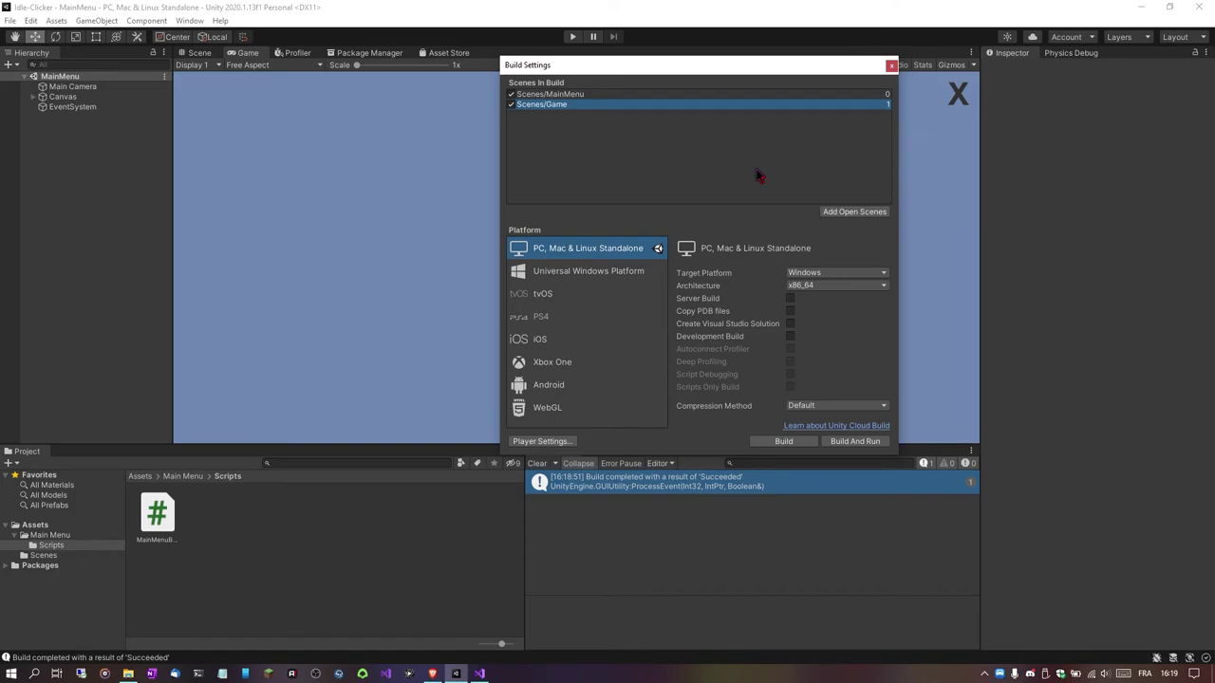
# - Close Build Settings, clear the Console, and open the Game scene from Assets/Scenes
pyautogui.click(891, 65)
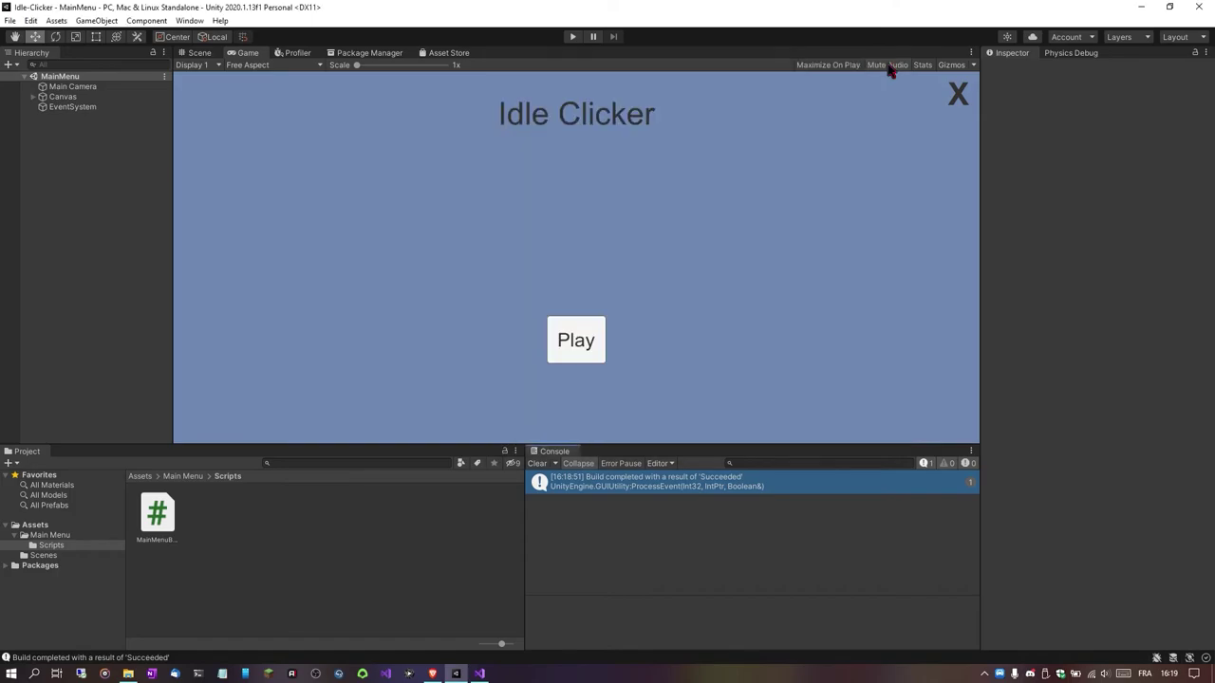
pyautogui.click(538, 464)
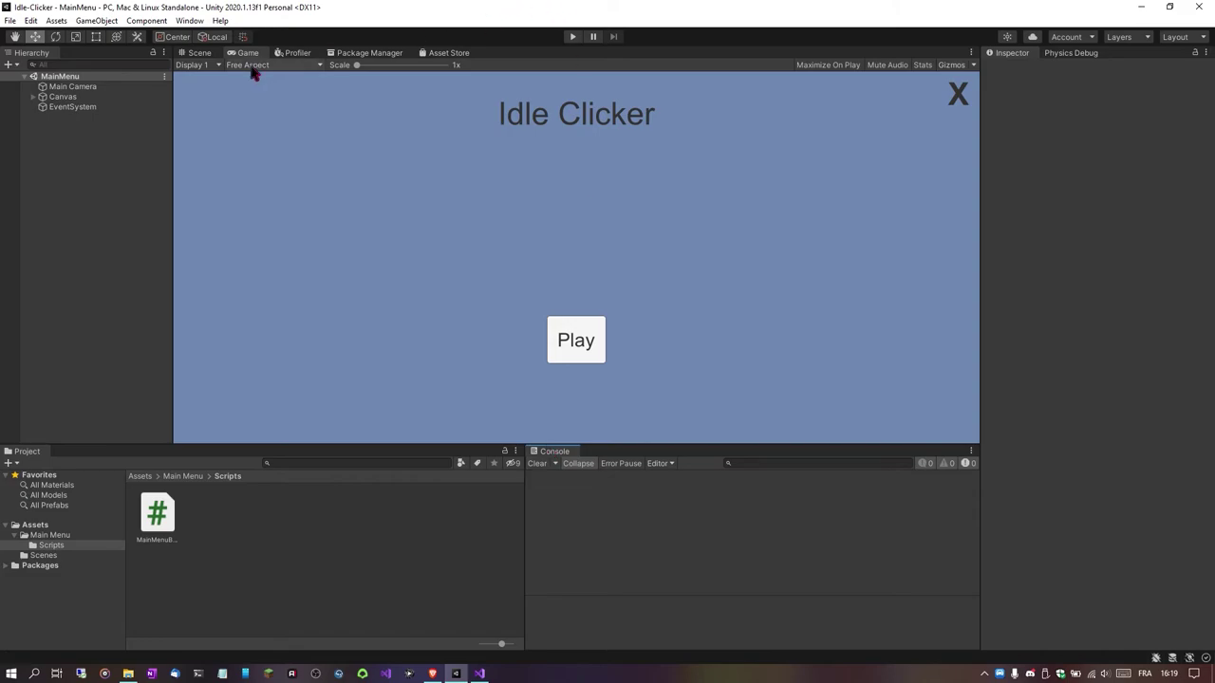
pyautogui.click(205, 53)
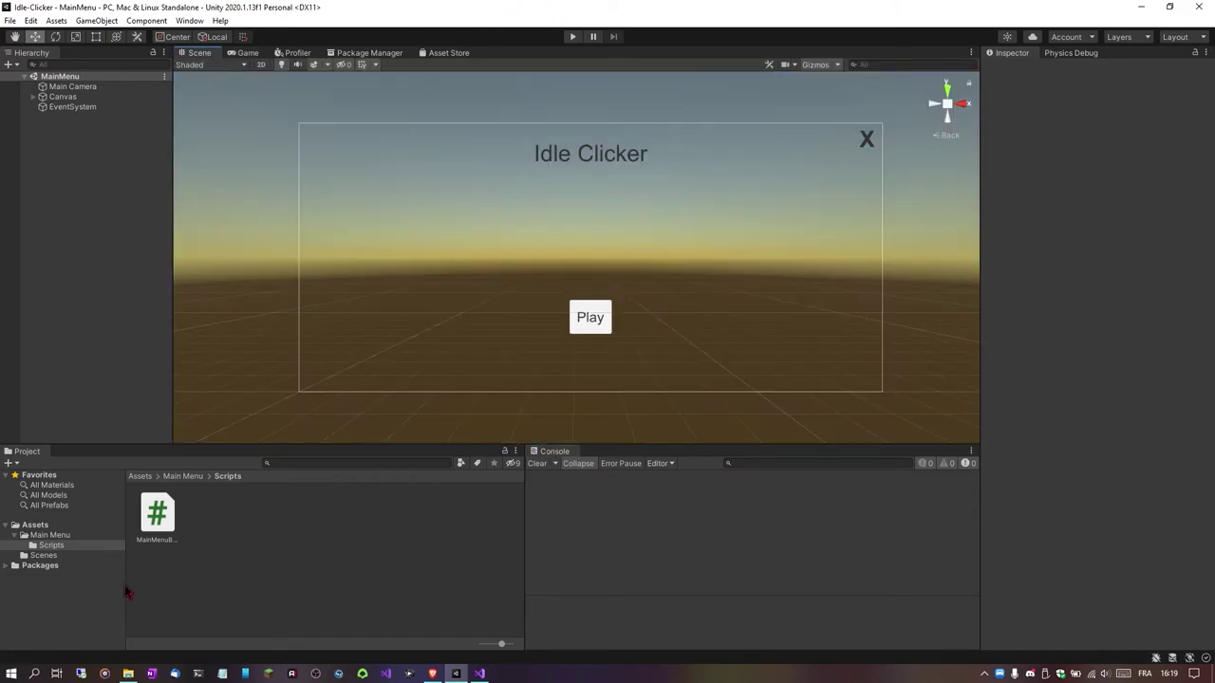
pyautogui.click(148, 477)
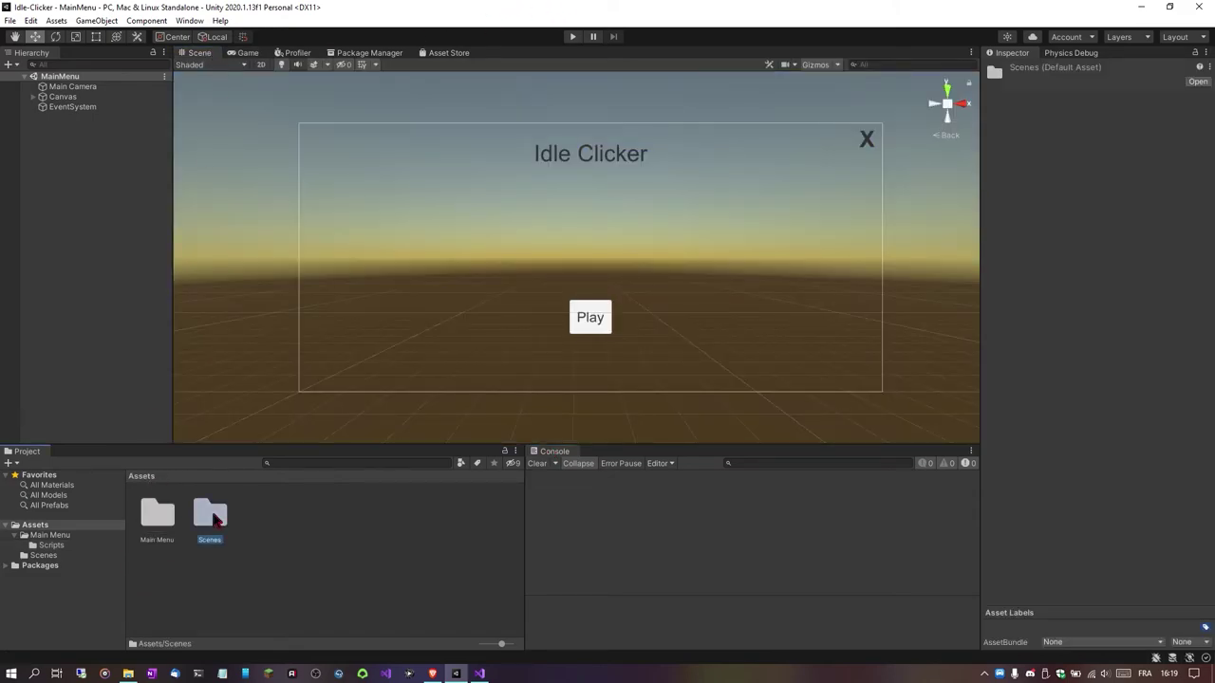
pyautogui.doubleClick(210, 514)
pyautogui.doubleClick(157, 513)
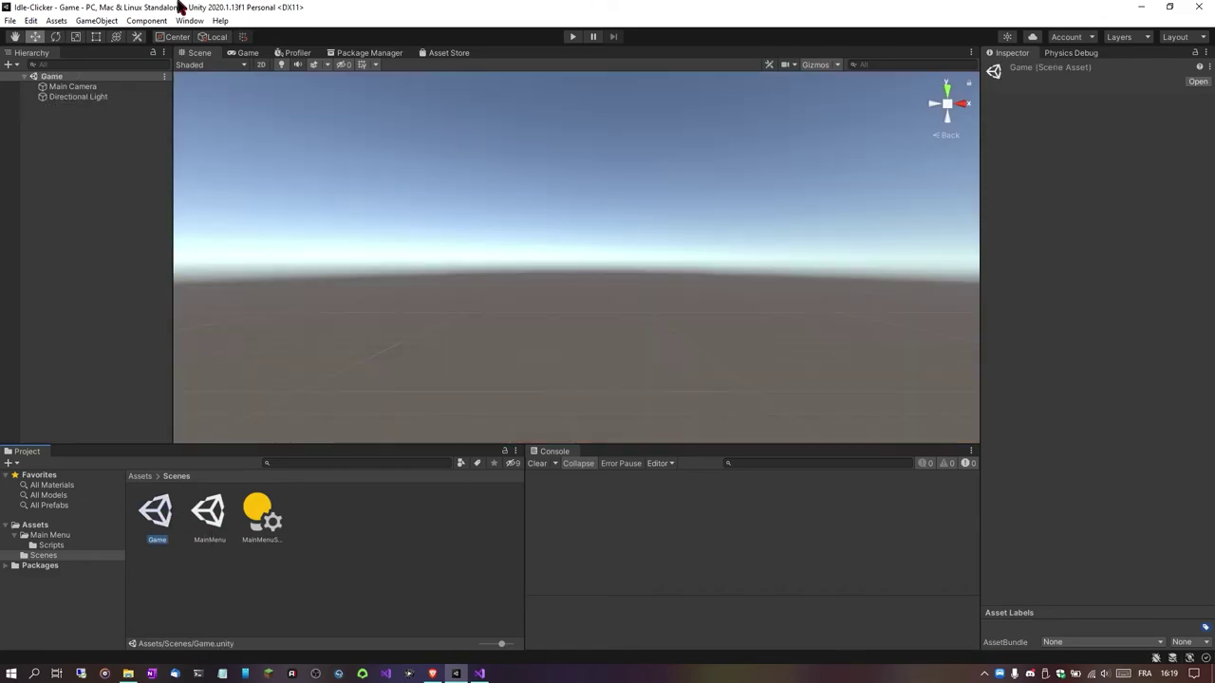
# - Delete Main Camera and Directional Light, save the scene, and add a new Camera
pyautogui.keyDown('shift'); pyautogui.click(123, 98); pyautogui.keyUp('shift')
pyautogui.press('Delete')
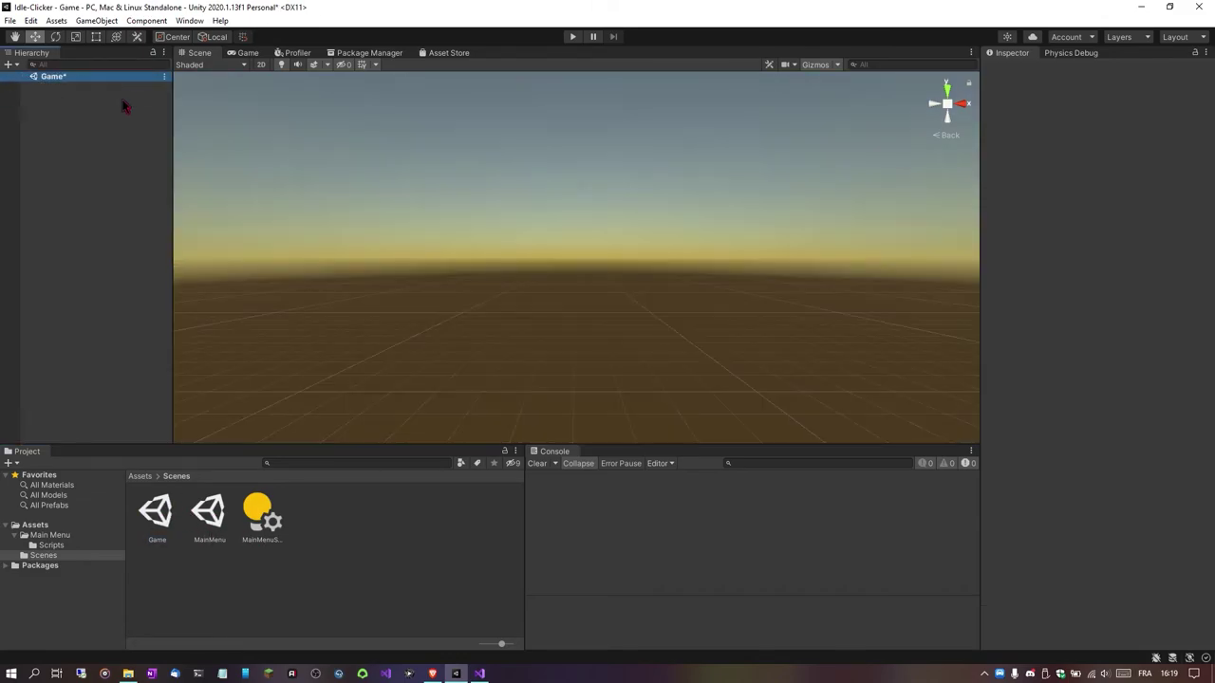
pyautogui.hotkey('ctrl', 's')
pyautogui.rightClick(123, 100)
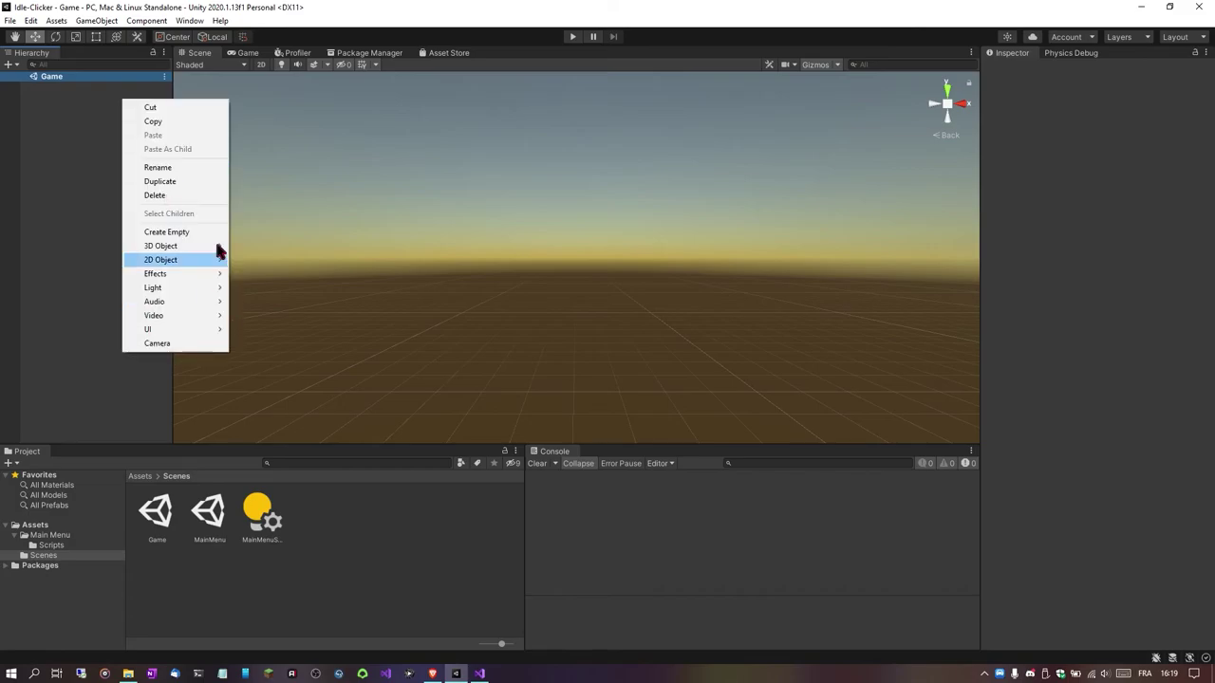
pyautogui.click(204, 344)
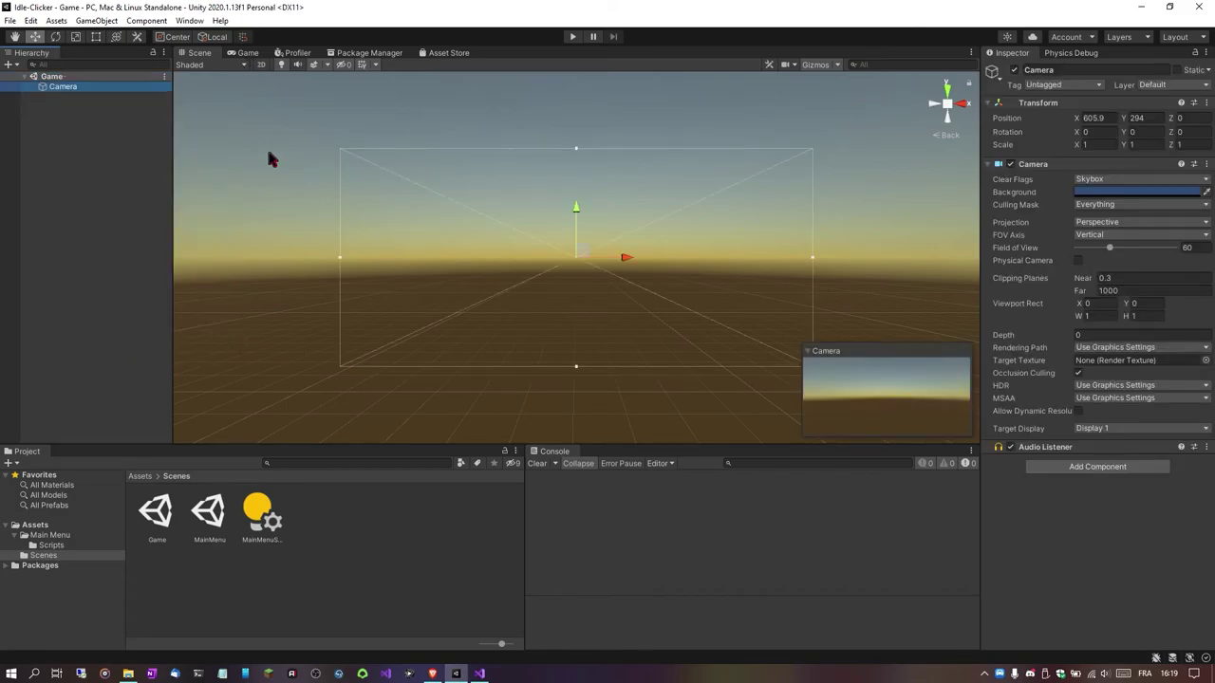
# - Reset the new Camera's Transform to the origin
pyautogui.click(1205, 103)
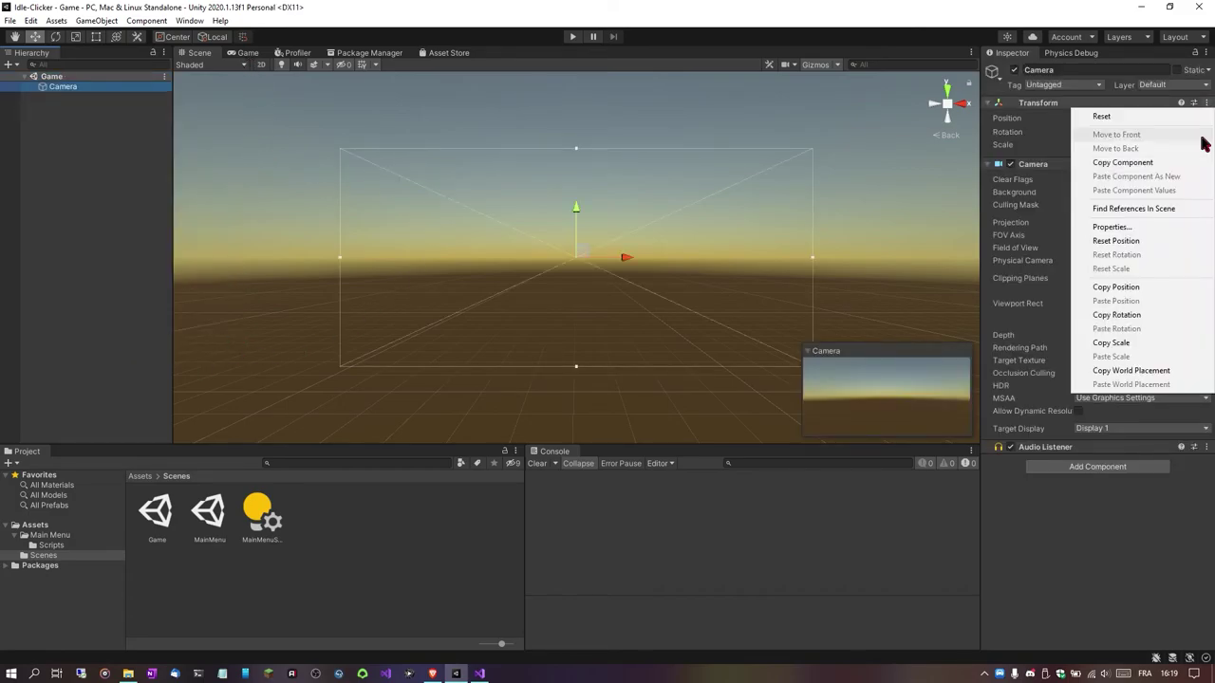
pyautogui.click(1142, 116)
pyautogui.moveTo(515, 209)
pyautogui.keyDown('alt'); pyautogui.mouseDown()
pyautogui.moveTo(782, 307)
pyautogui.moveTo(894, 250)
pyautogui.mouseUp(); pyautogui.keyUp('alt')
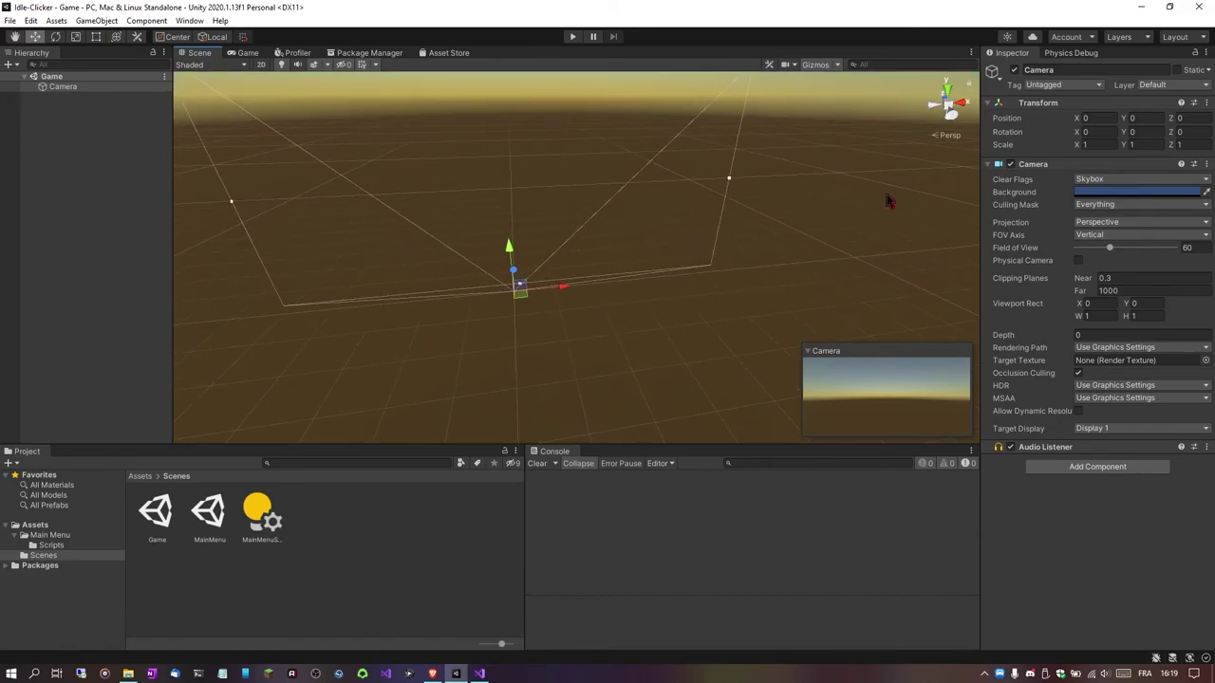
# - Lower the Camera's Far clipping plane from 1000 to 100
pyautogui.click(140, 477)
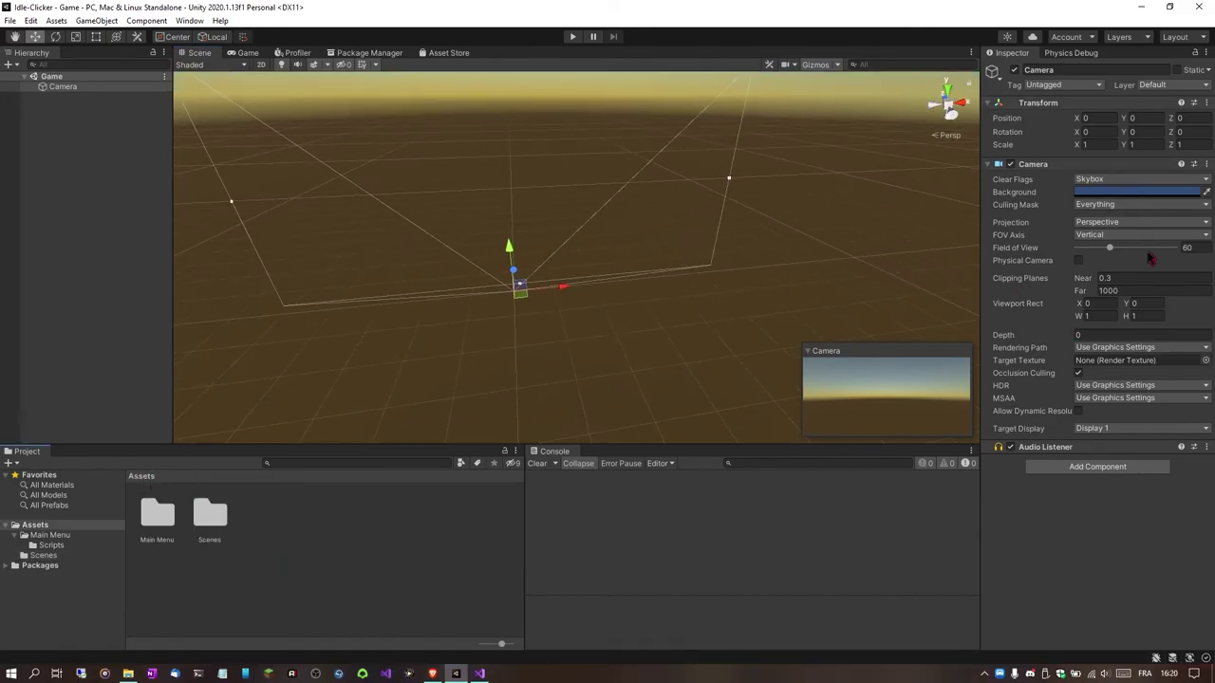
pyautogui.press('BackSpace')
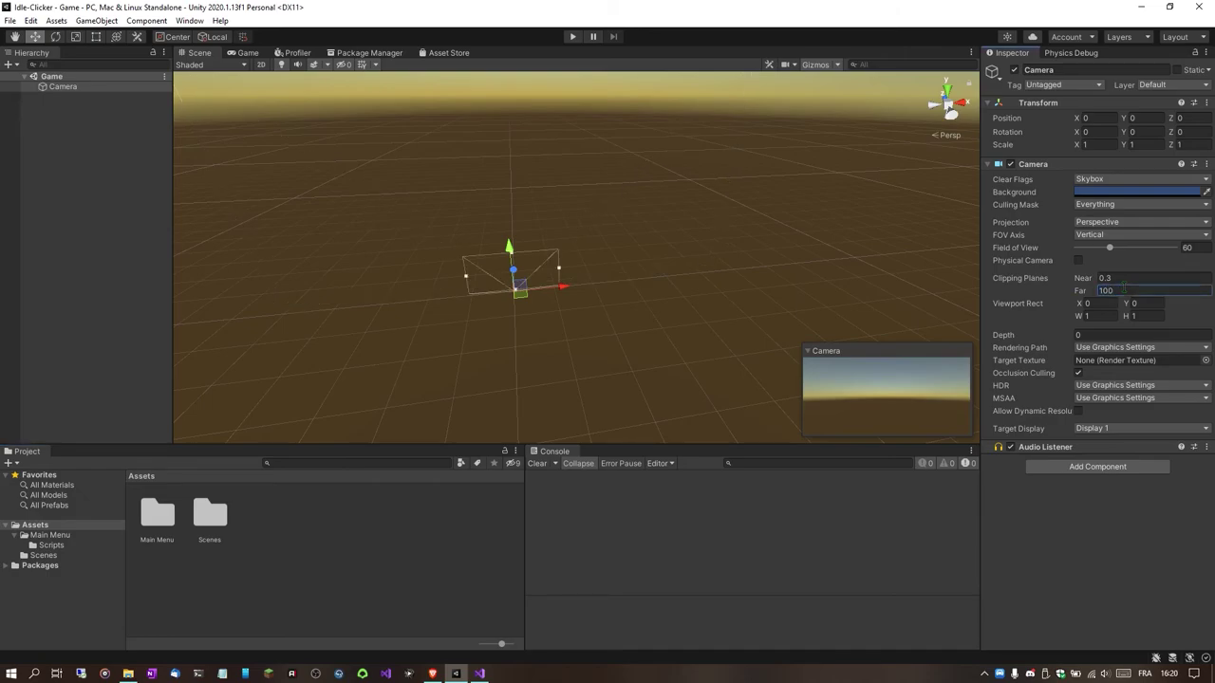
pyautogui.press('Return')
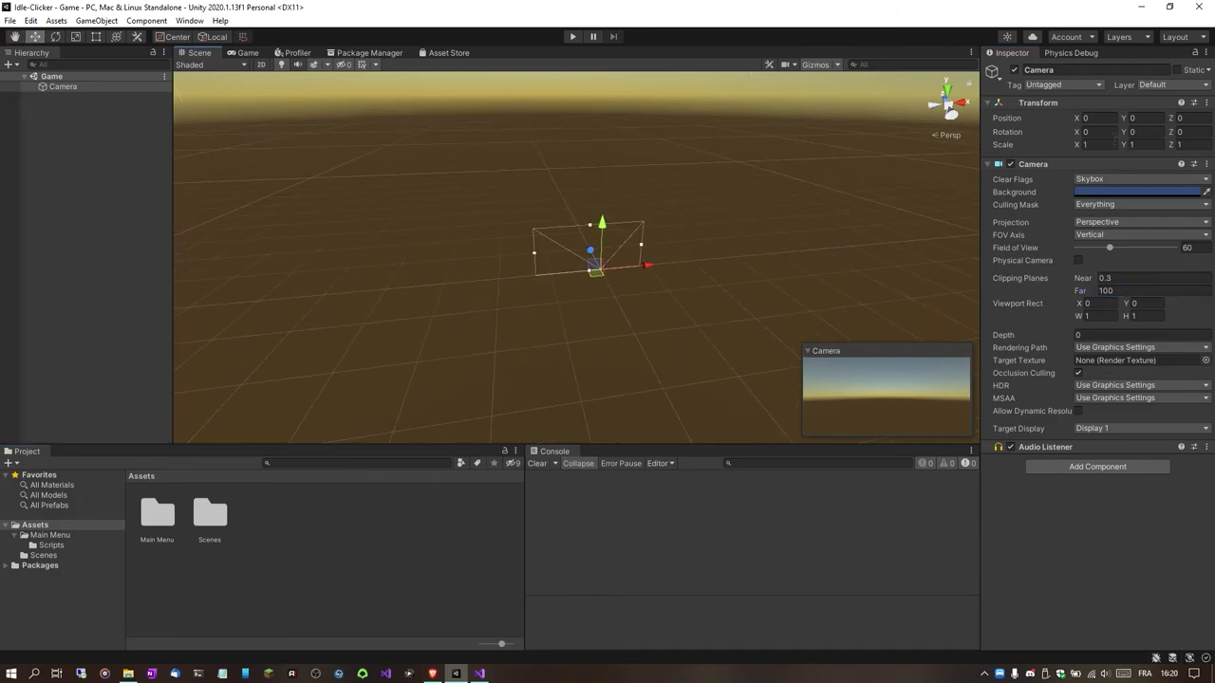
pyautogui.click(1139, 180)
# - Set the Camera's Clear Flags to Solid Color with background colour 7291C1
pyautogui.click(1129, 207)
pyautogui.click(1134, 191)
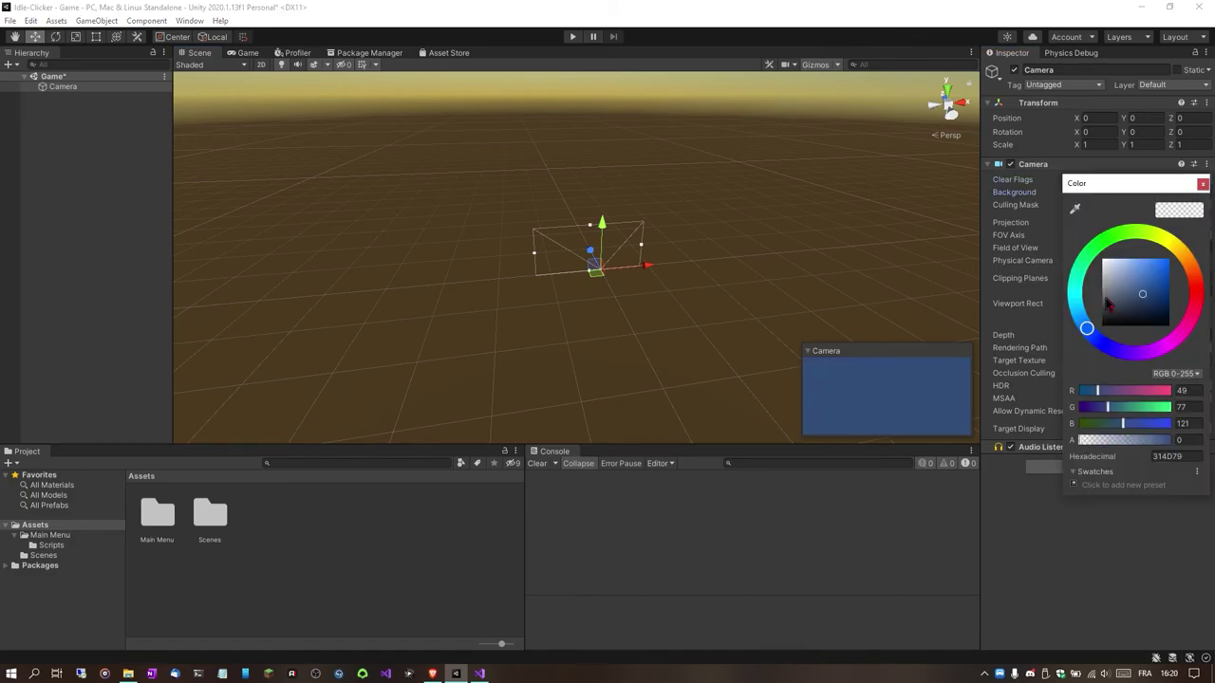
pyautogui.moveTo(1130, 289); pyautogui.dragTo(1129, 275)
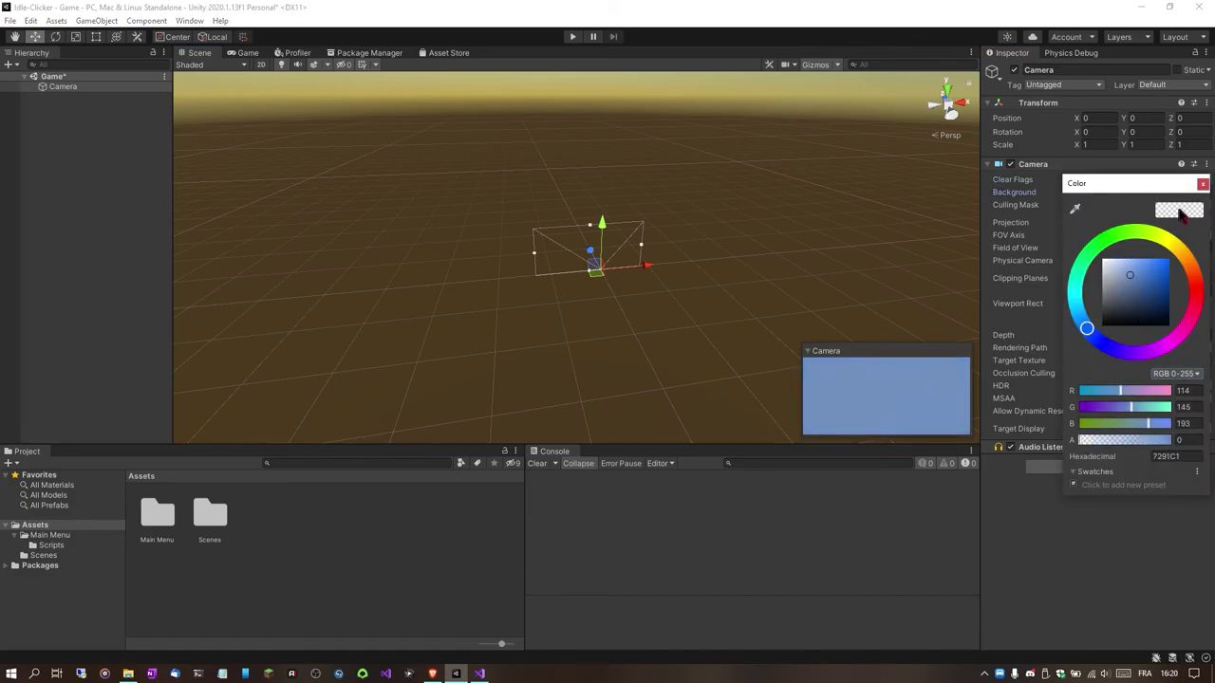
pyautogui.click(1203, 183)
# - Show the Game view, comparing Skybox against Solid Color and keeping Solid Color
pyautogui.click(245, 52)
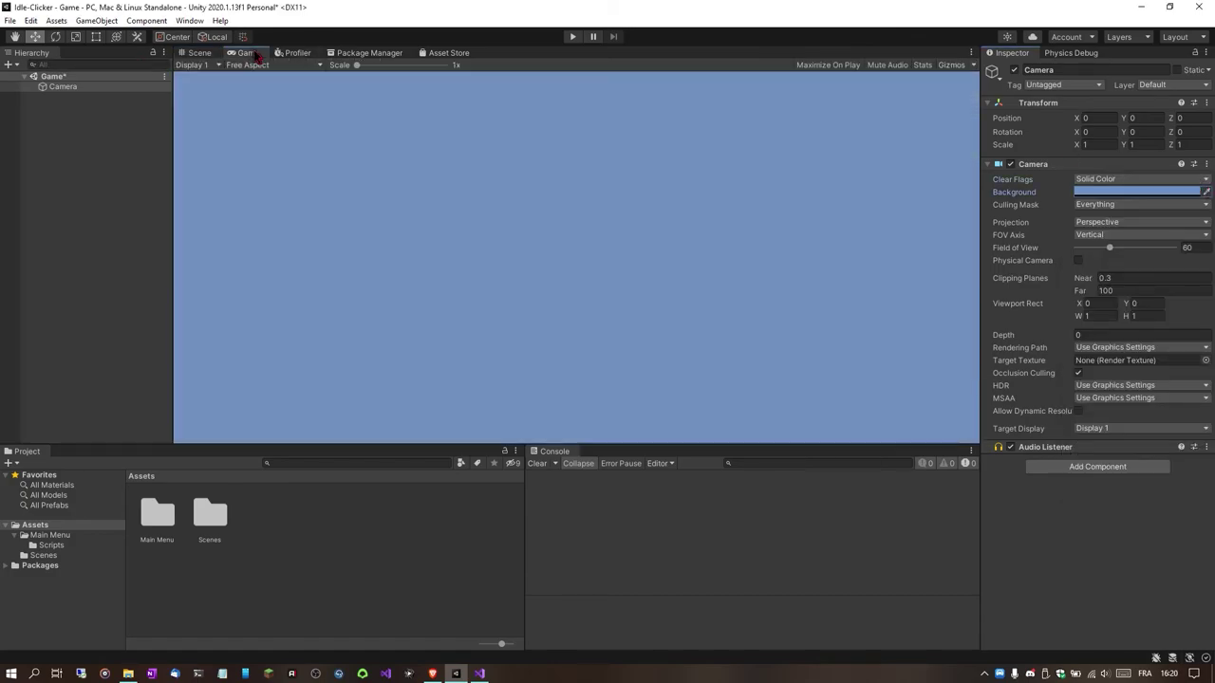
pyautogui.click(1138, 178)
pyautogui.click(1137, 194)
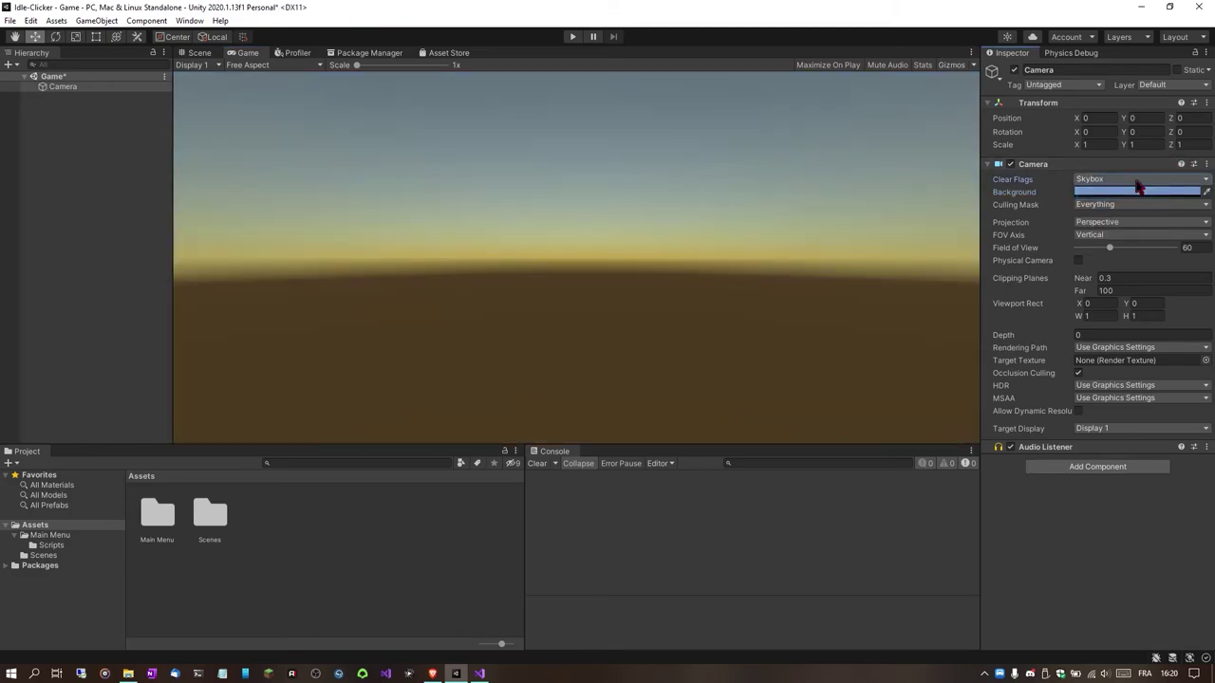
pyautogui.click(1135, 180)
pyautogui.click(1116, 207)
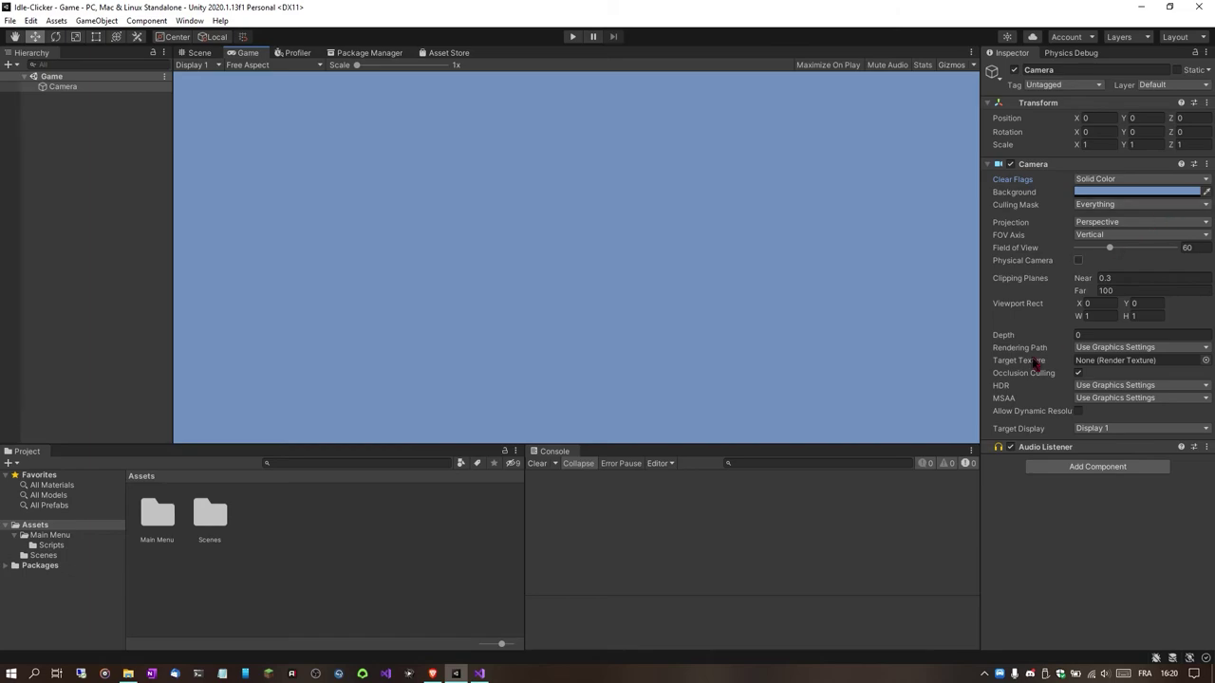
pyautogui.moveTo(1052, 265)
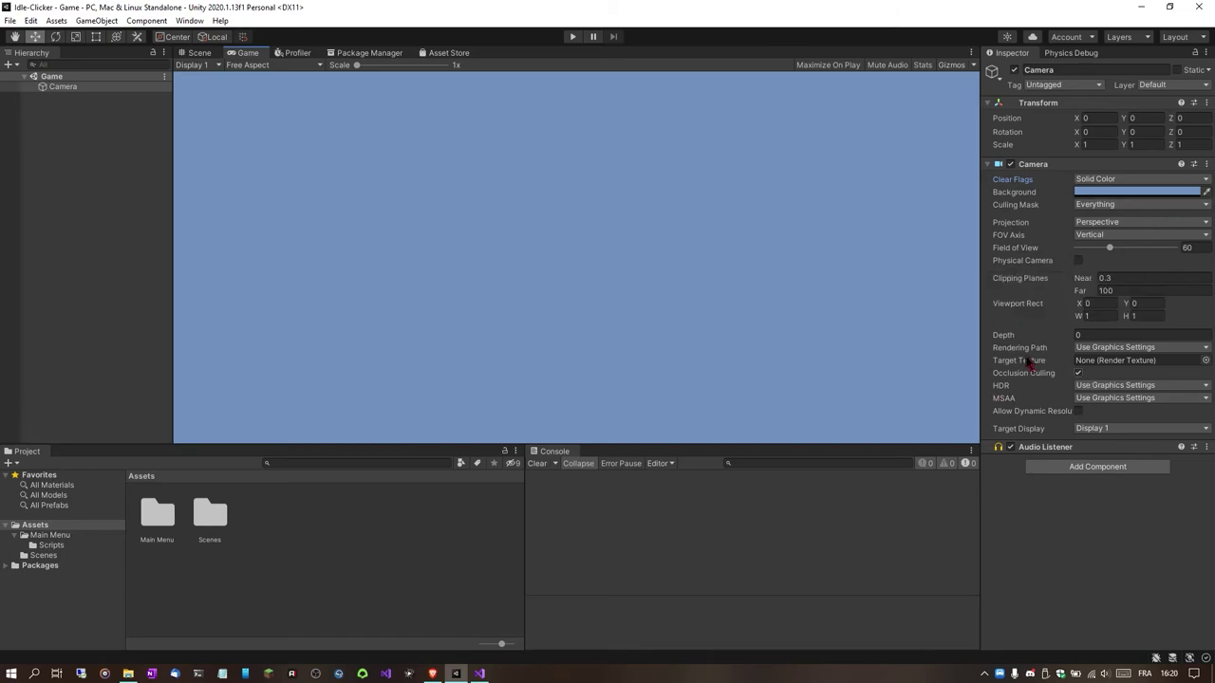